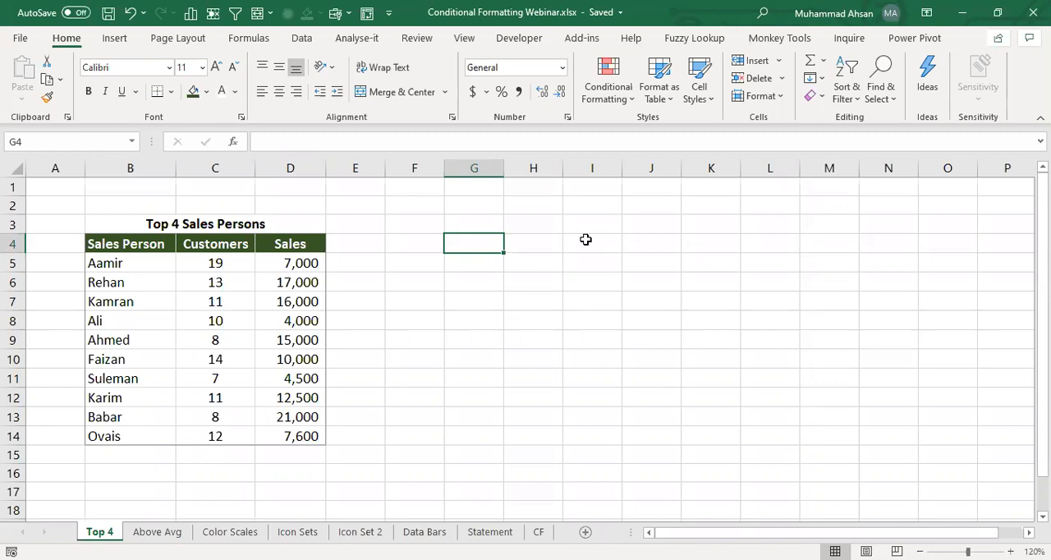
pyautogui.click(585, 225)
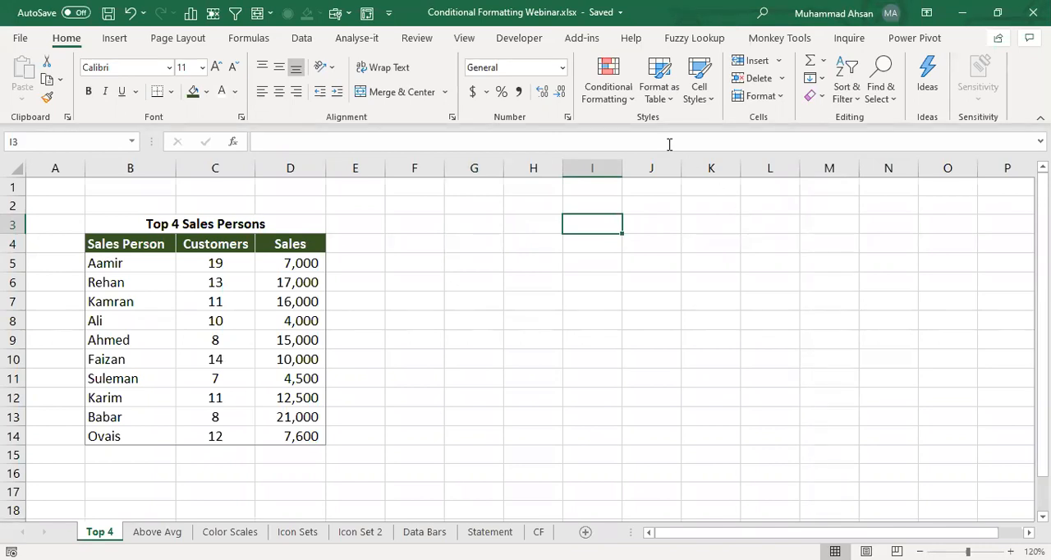
pyautogui.click(620, 102)
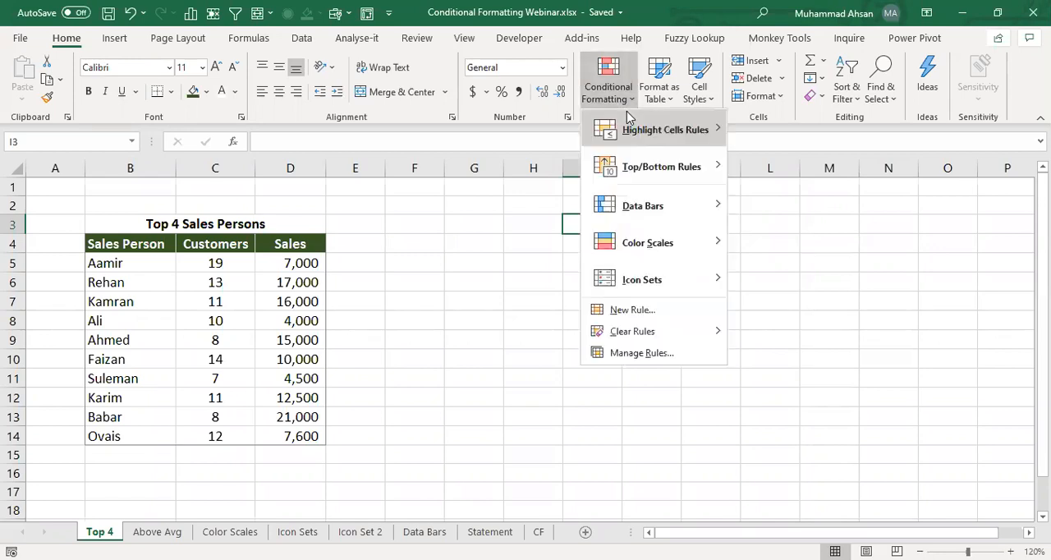
pyautogui.moveTo(626, 112)
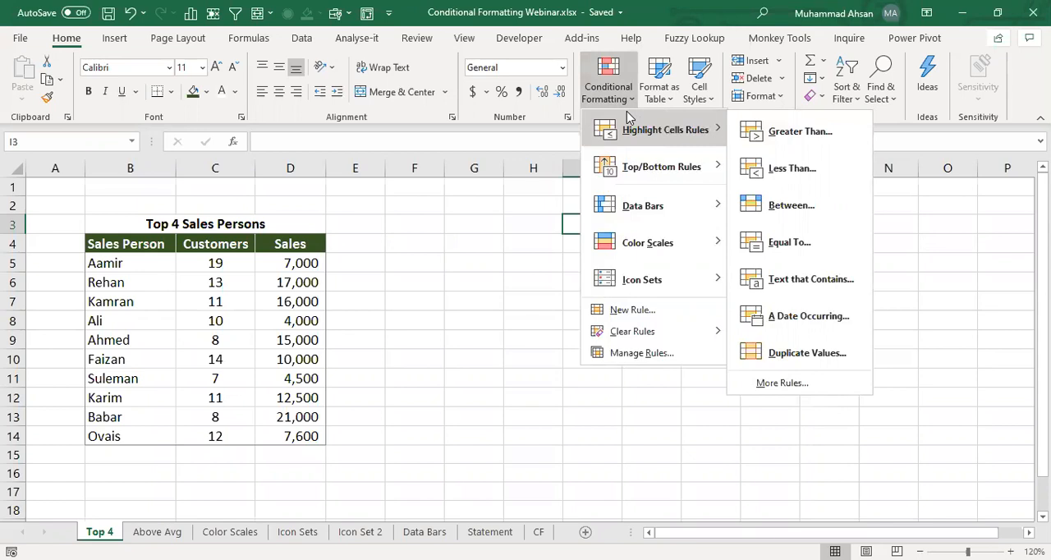
pyautogui.click(483, 267)
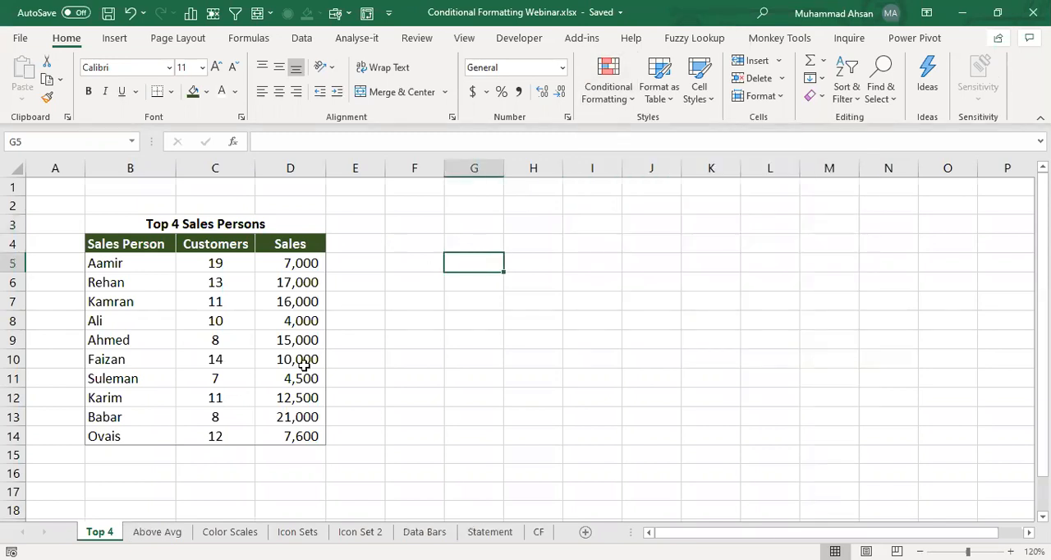
pyautogui.click(293, 269)
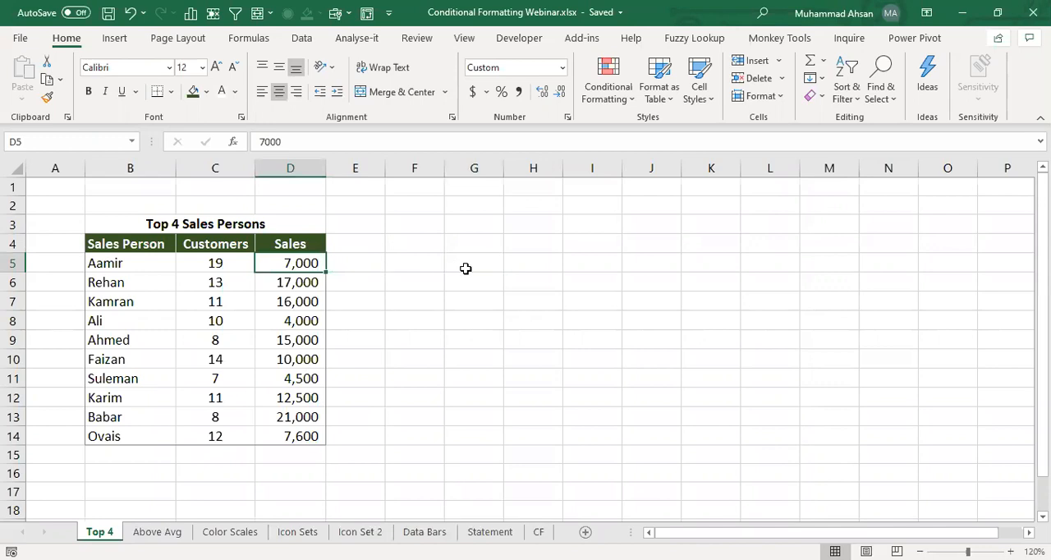
pyautogui.press('Left')
pyautogui.press('Left')
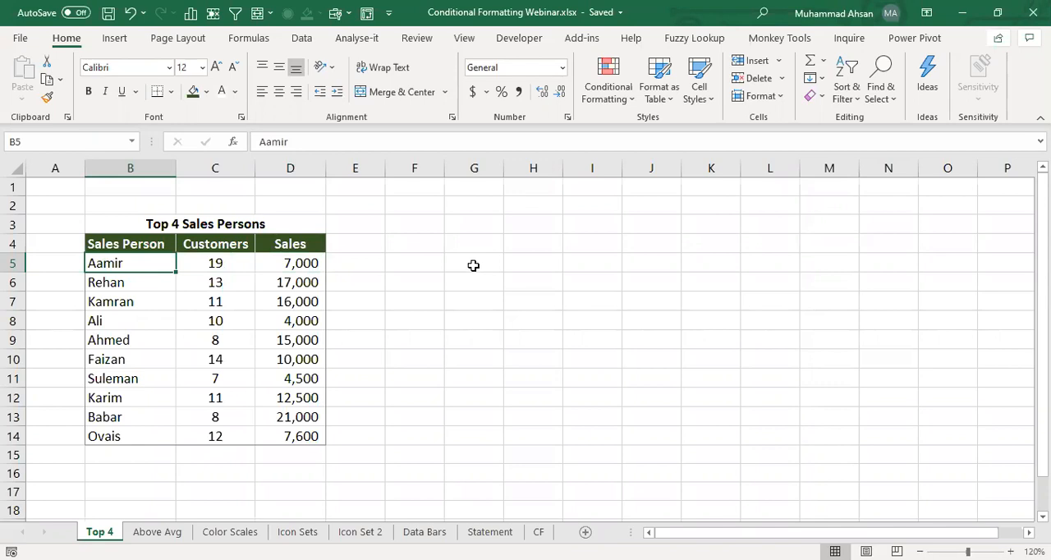
pyautogui.click(484, 263)
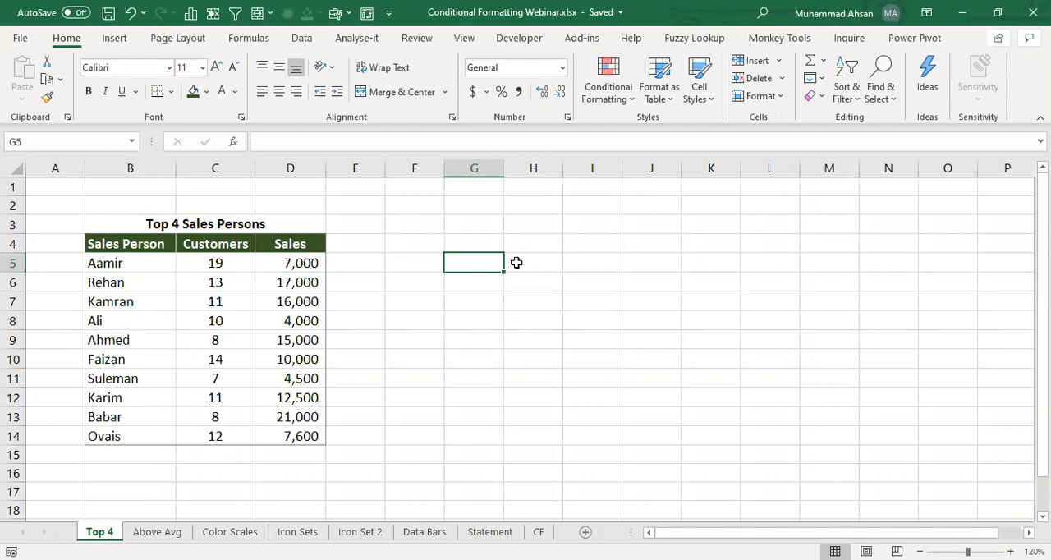
# - Start a Top 10 Items conditional formatting rule on the Sales values D5:D14 and set the rank count to 4
pyautogui.moveTo(278, 262); pyautogui.dragTo(296, 414)
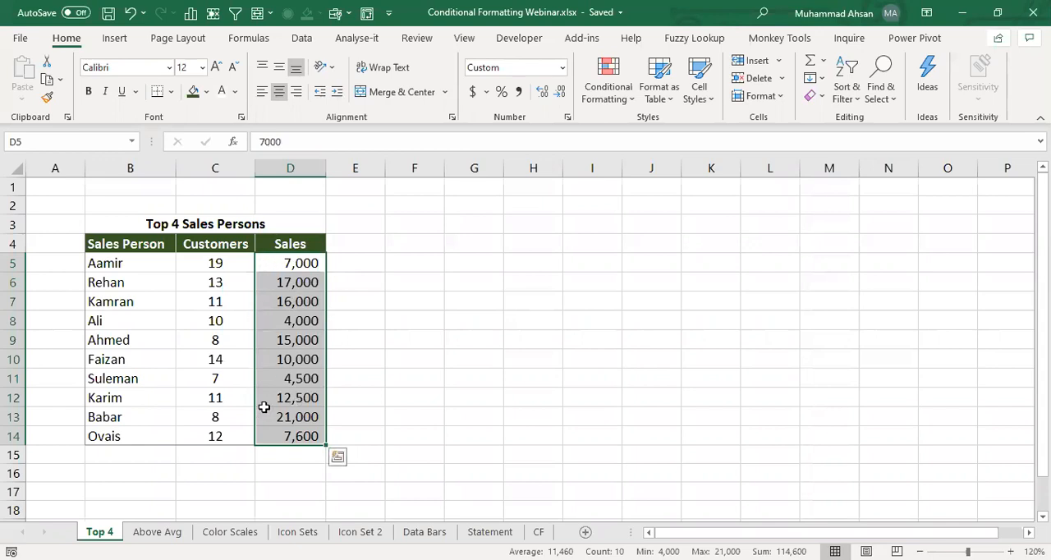
pyautogui.click(606, 95)
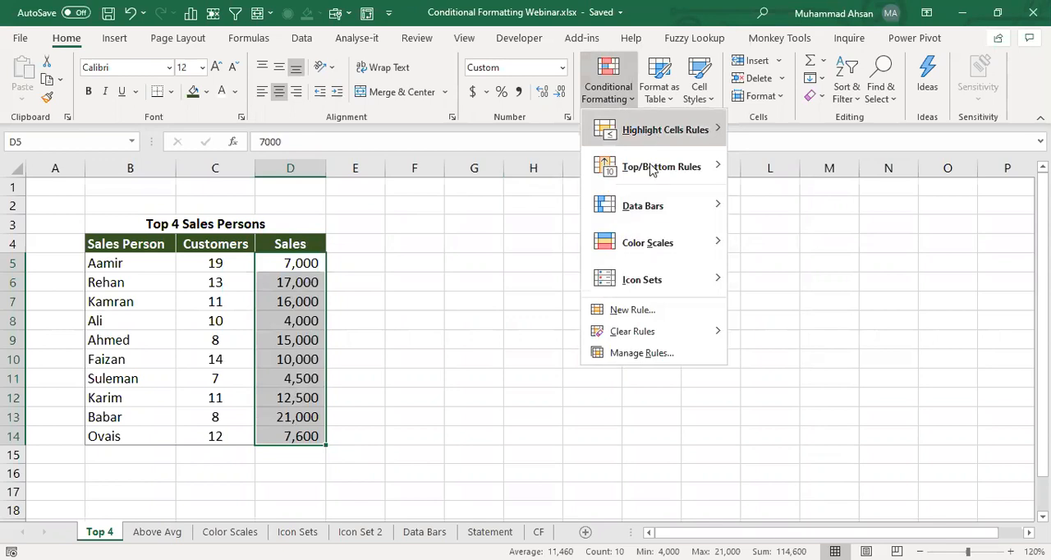
pyautogui.moveTo(651, 169)
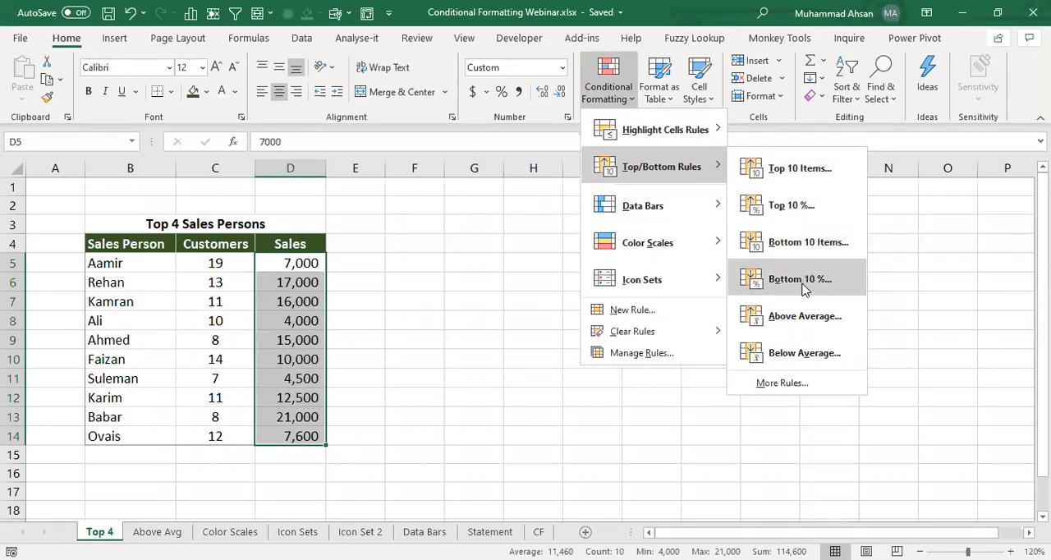
pyautogui.click(809, 174)
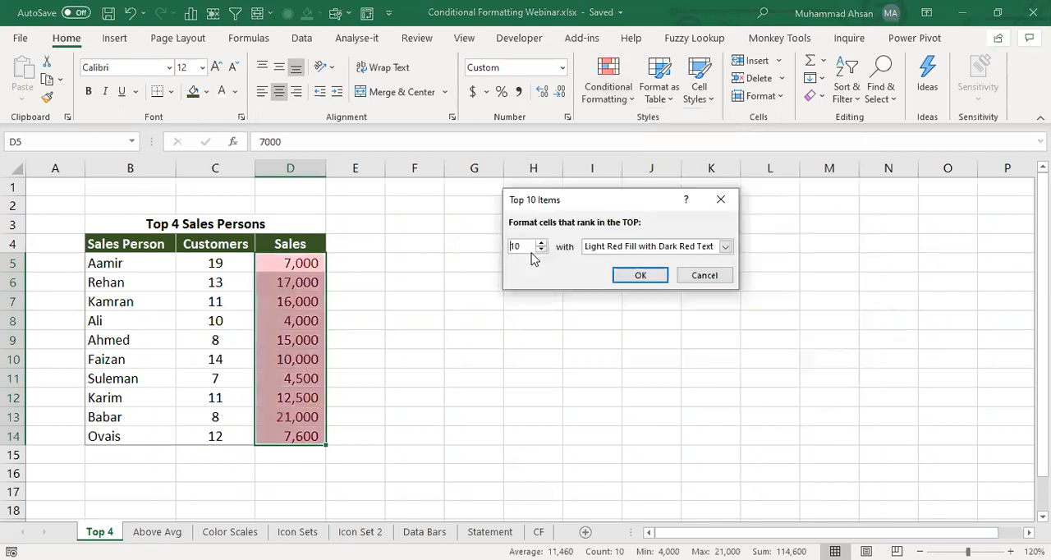
pyautogui.moveTo(522, 245); pyautogui.dragTo(492, 244)
pyautogui.write('4')
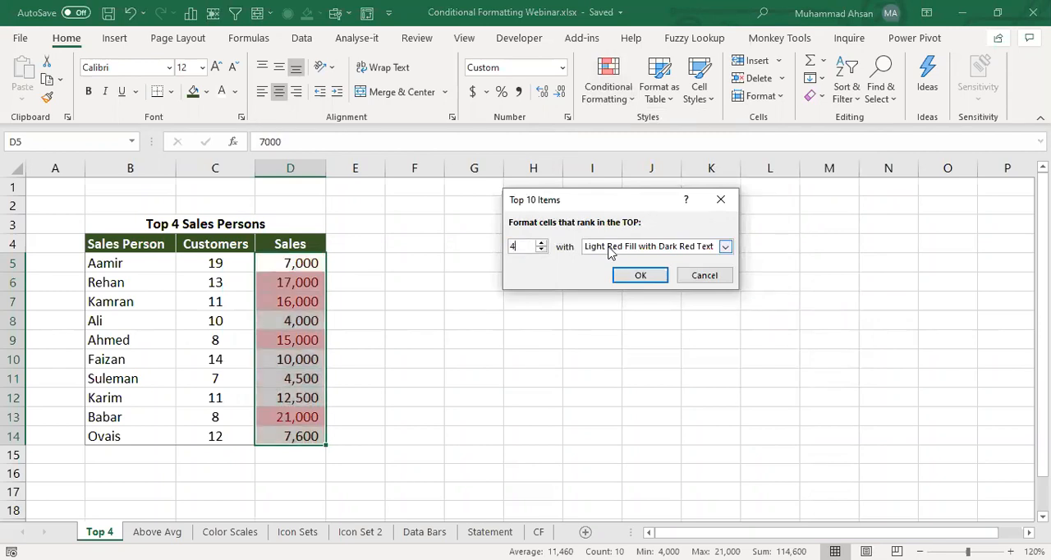
pyautogui.click(609, 250)
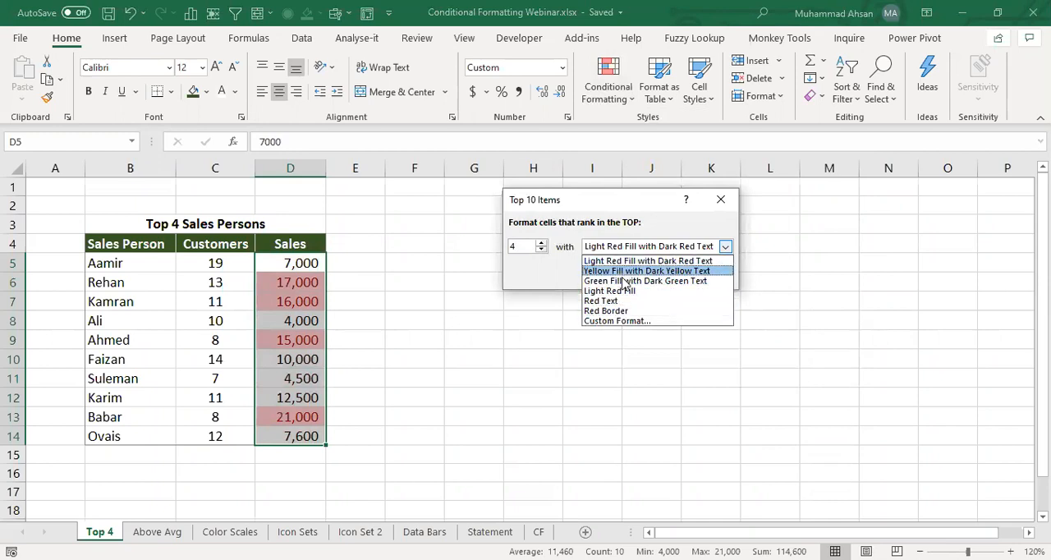
pyautogui.click(612, 321)
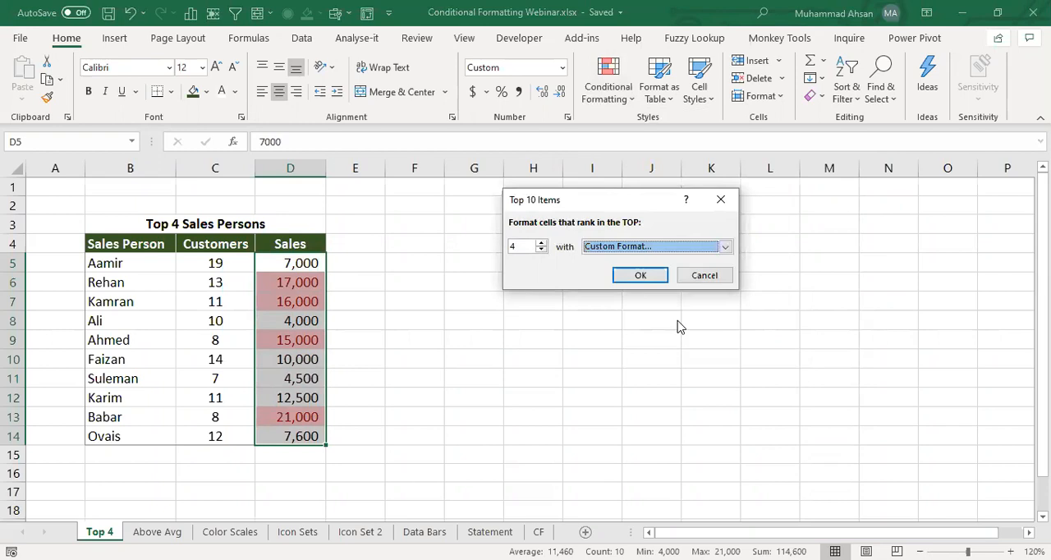
pyautogui.click(529, 69)
pyautogui.click(568, 69)
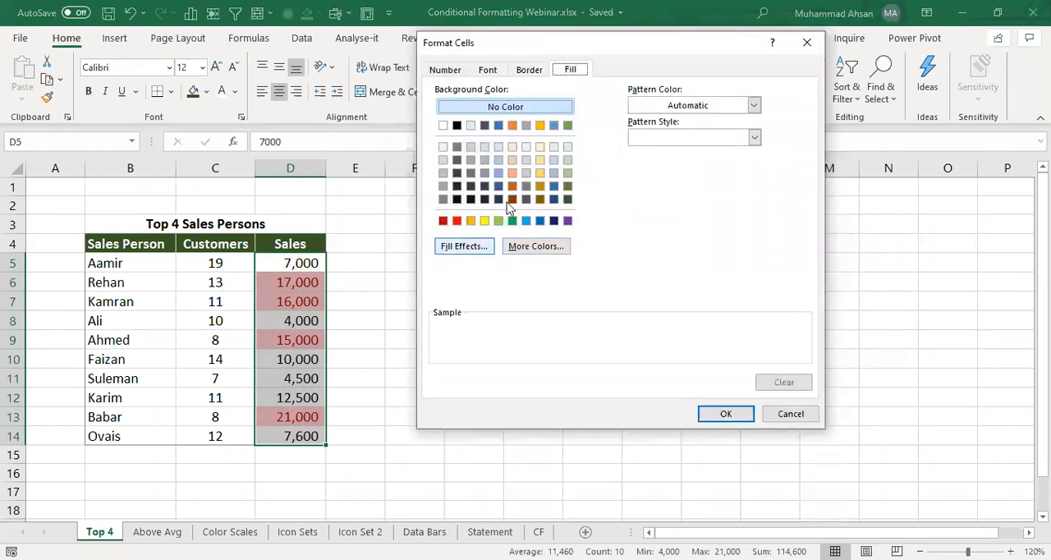
pyautogui.click(708, 414)
# - Choose Green Fill with Dark Green Text as the format for the top 4 sales and apply the rule
pyautogui.click(624, 252)
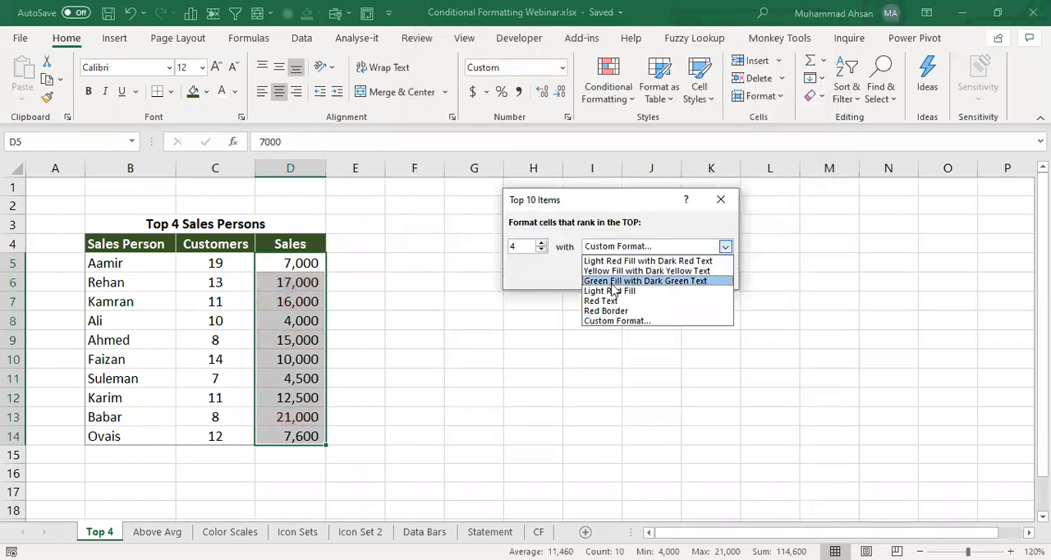
pyautogui.click(612, 279)
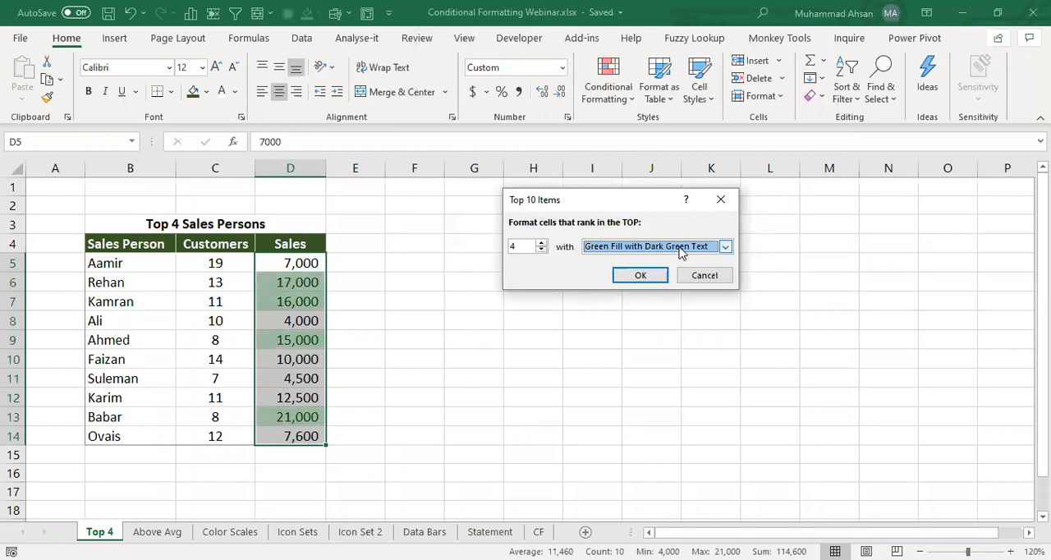
pyautogui.click(642, 278)
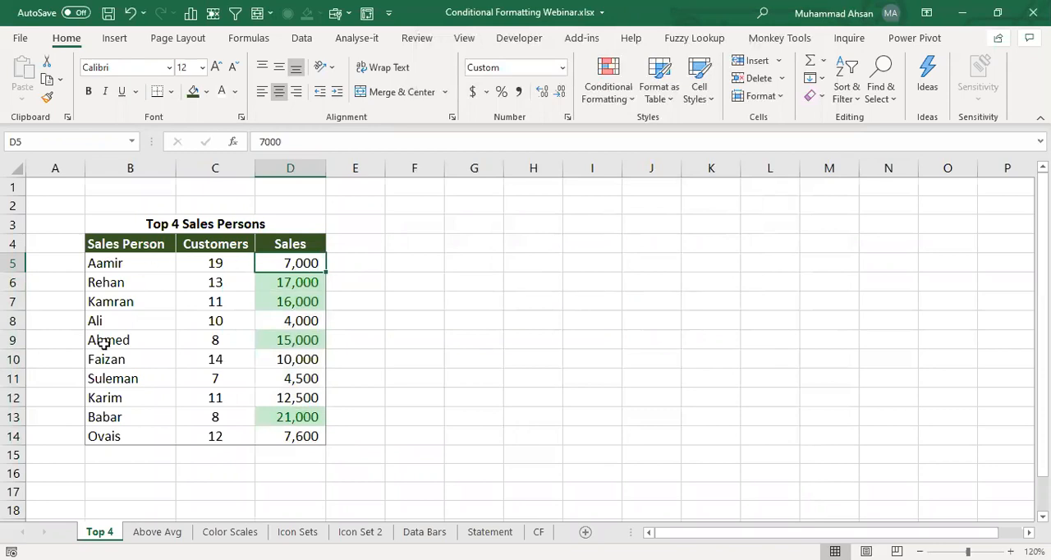
# - Examine the highlighted Sales cells and the table rows they belong to
pyautogui.click(302, 283)
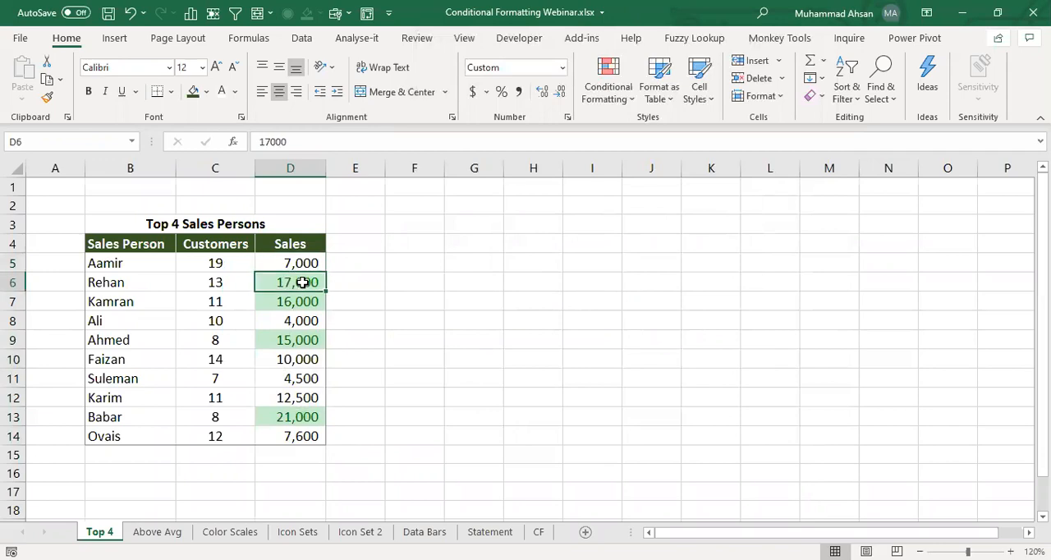
pyautogui.click(293, 305)
pyautogui.click(291, 338)
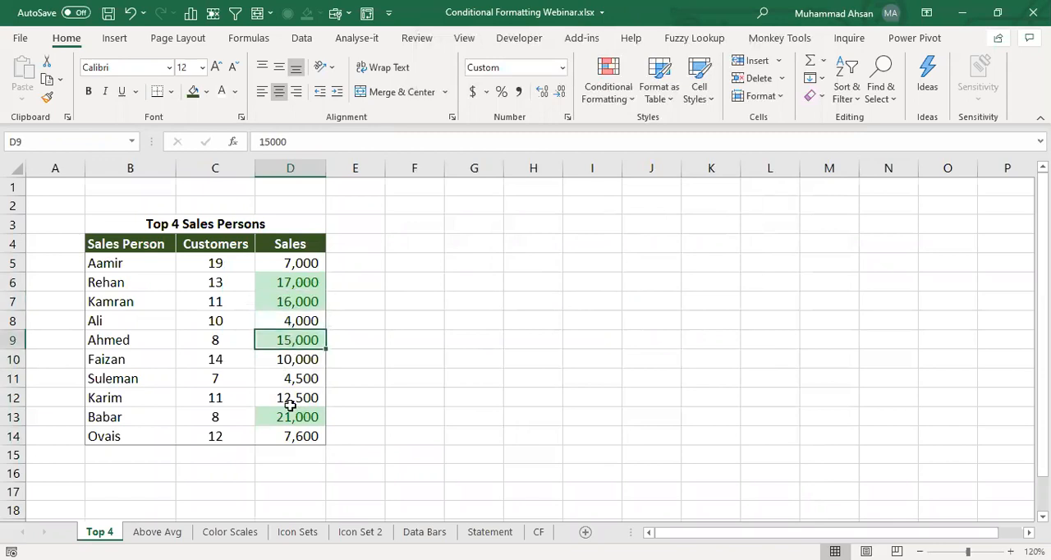
pyautogui.click(290, 416)
pyautogui.moveTo(278, 418); pyautogui.dragTo(122, 412)
pyautogui.moveTo(141, 285); pyautogui.dragTo(277, 285)
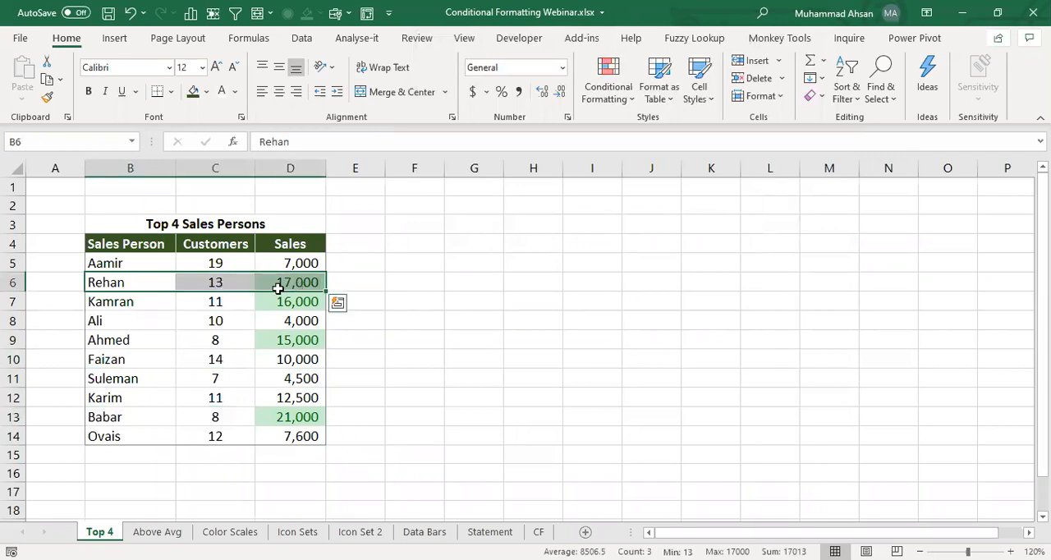
pyautogui.moveTo(117, 303); pyautogui.dragTo(277, 302)
pyautogui.moveTo(148, 337); pyautogui.dragTo(300, 339)
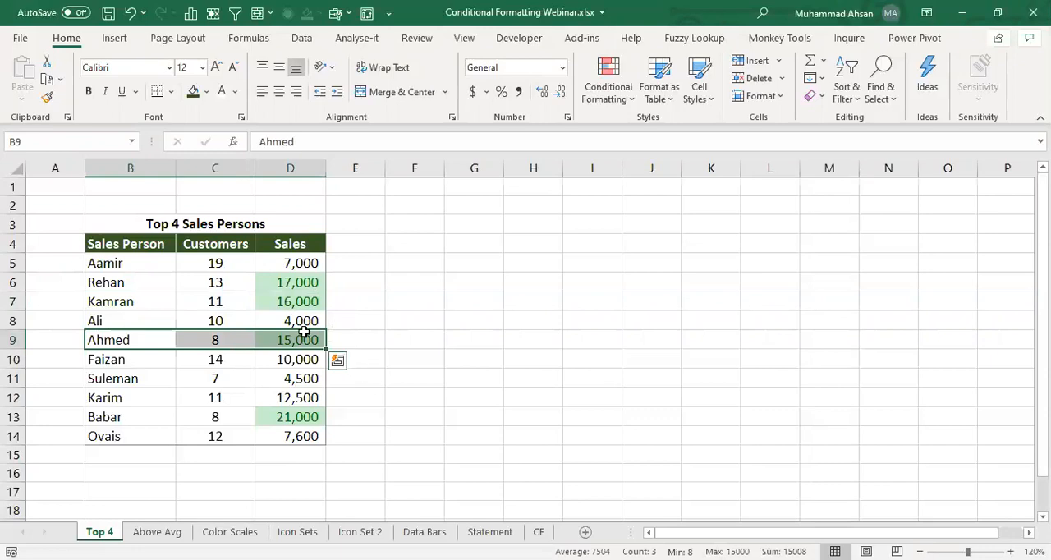
# - Clear the conditional formatting rules from the Sales cells D5:D14
pyautogui.moveTo(291, 266); pyautogui.dragTo(298, 438)
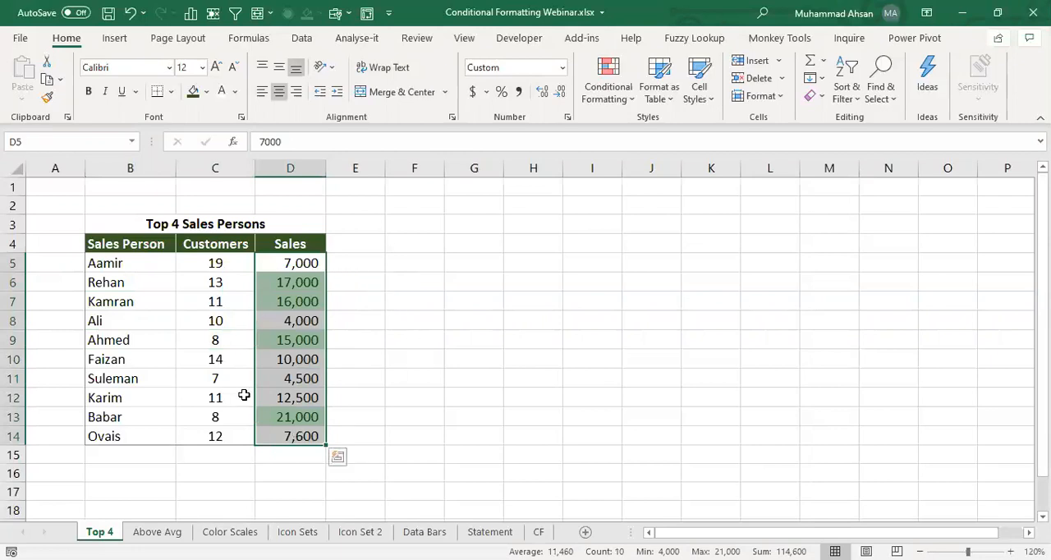
pyautogui.click(604, 100)
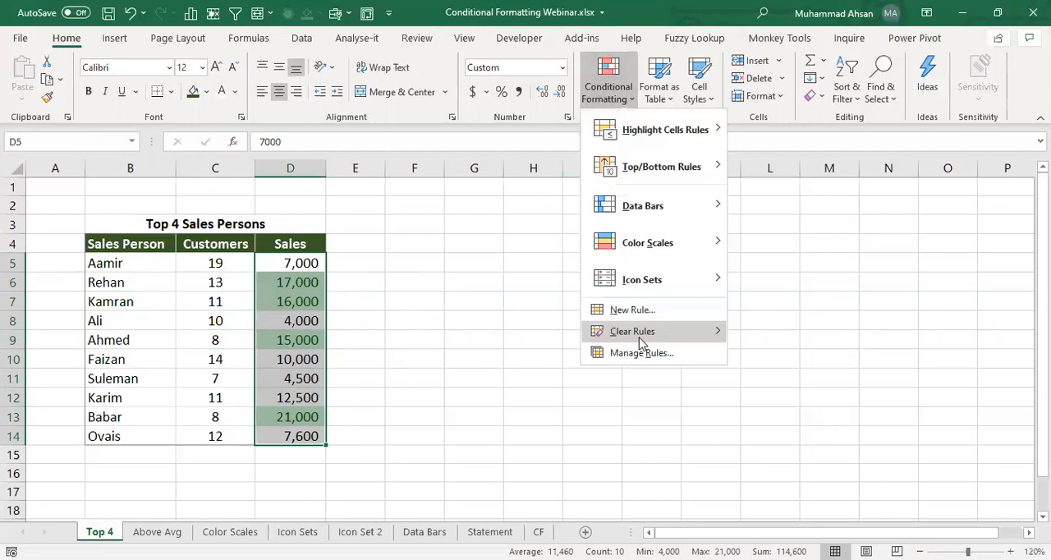
pyautogui.moveTo(704, 337)
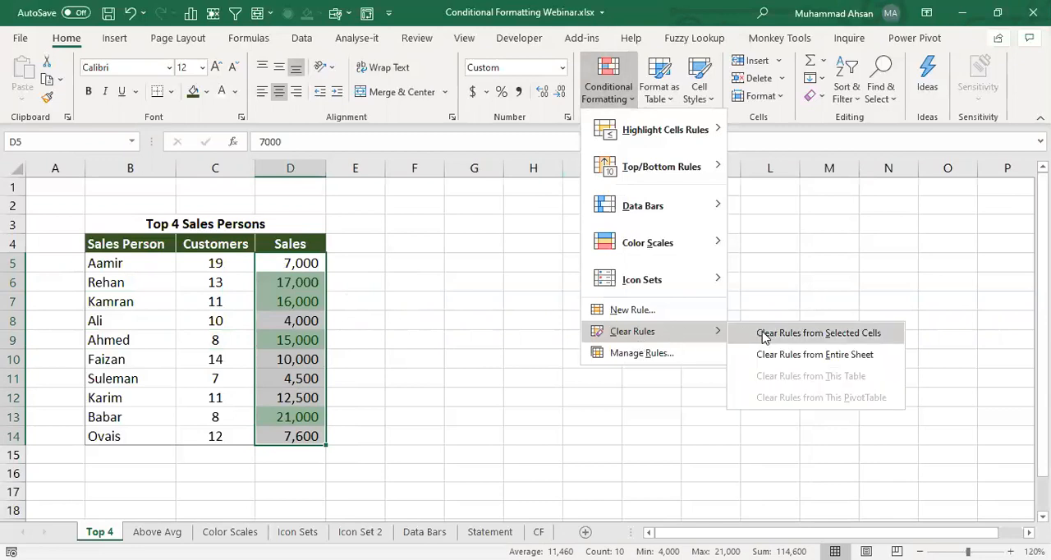
pyautogui.click(763, 333)
pyautogui.click(310, 280)
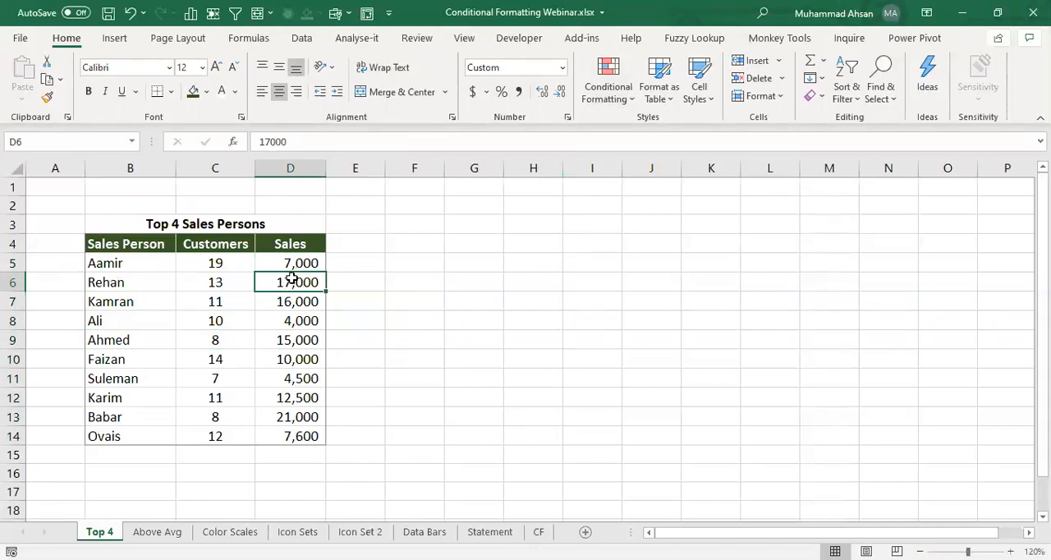
# - Start a new conditional formatting rule for the table data B5:D14 that uses a formula to determine which cells to format
pyautogui.moveTo(90, 271); pyautogui.dragTo(282, 433)
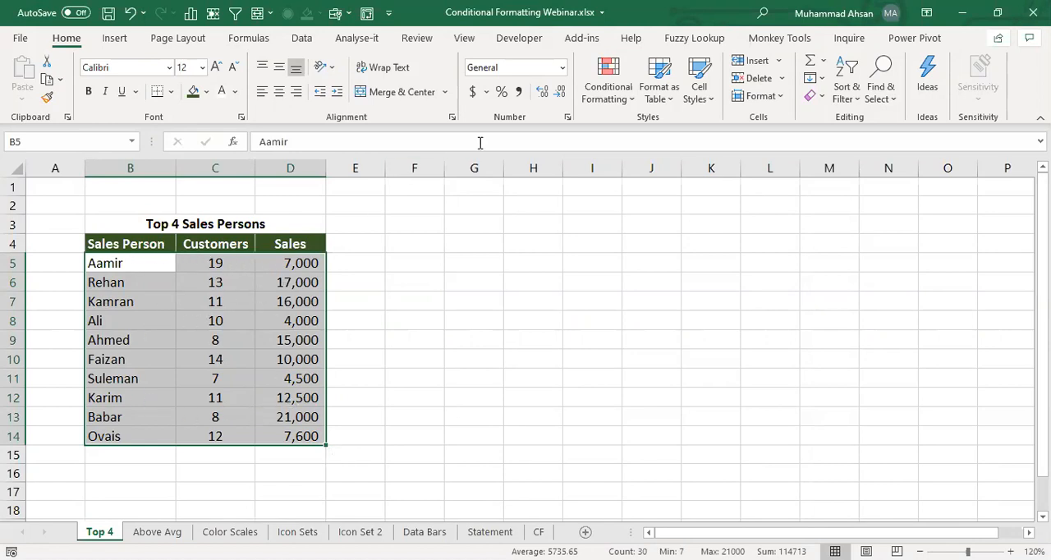
pyautogui.click(611, 105)
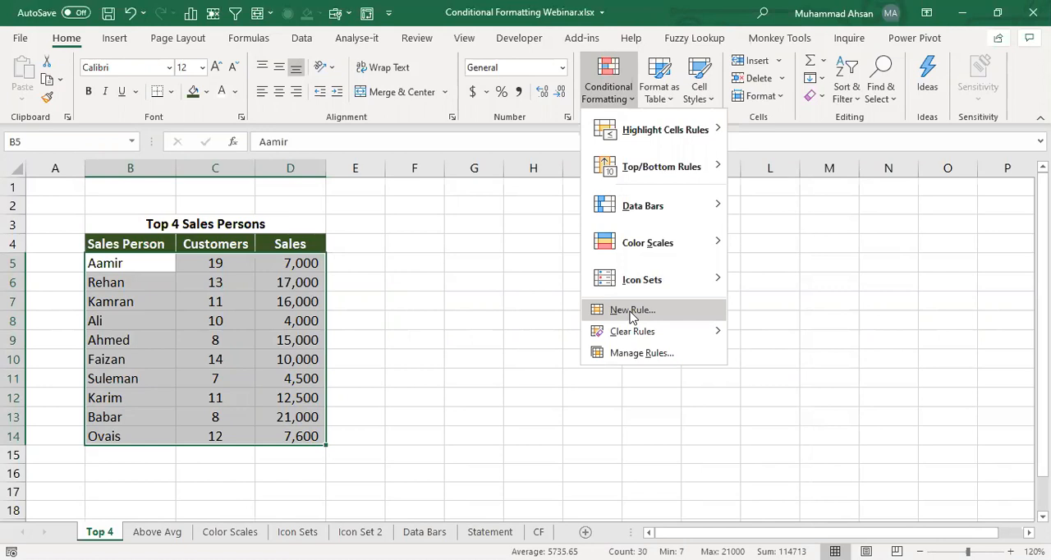
pyautogui.click(632, 310)
pyautogui.click(507, 223)
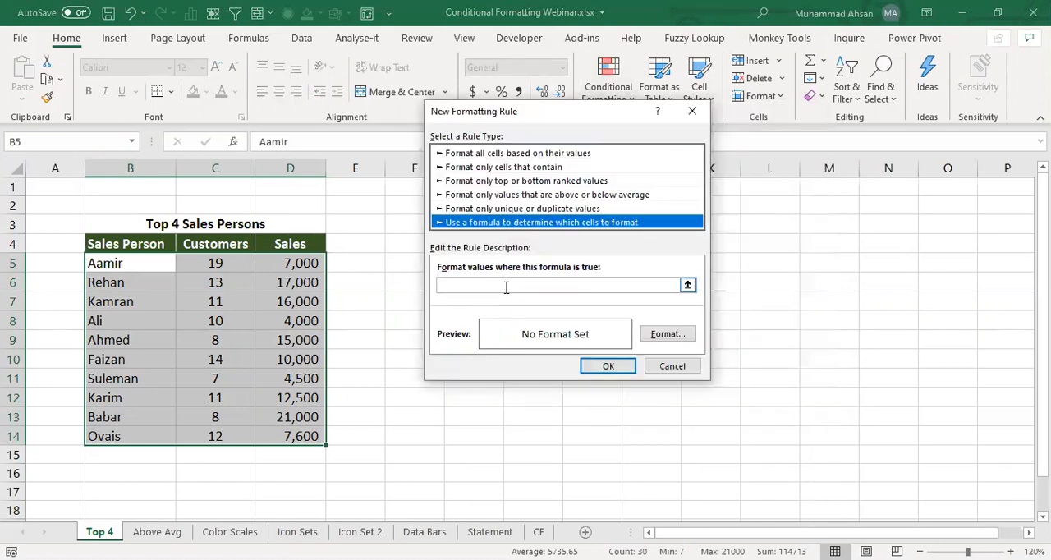
# - Enter the rule formula =$D5>=LARGE($D$5:$D$14,4) and select its whole text
pyautogui.click(530, 281)
pyautogui.write('=')
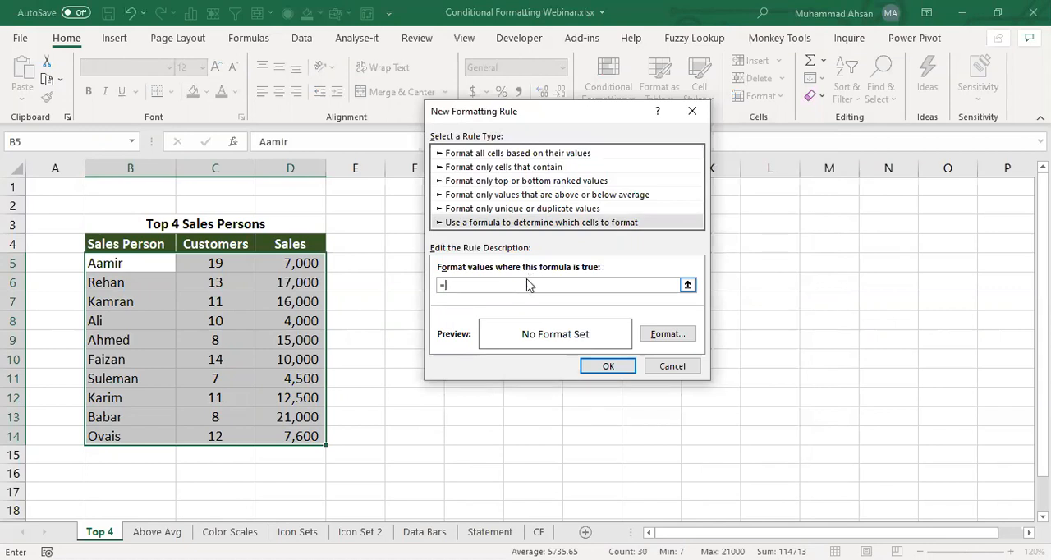
pyautogui.click(306, 263)
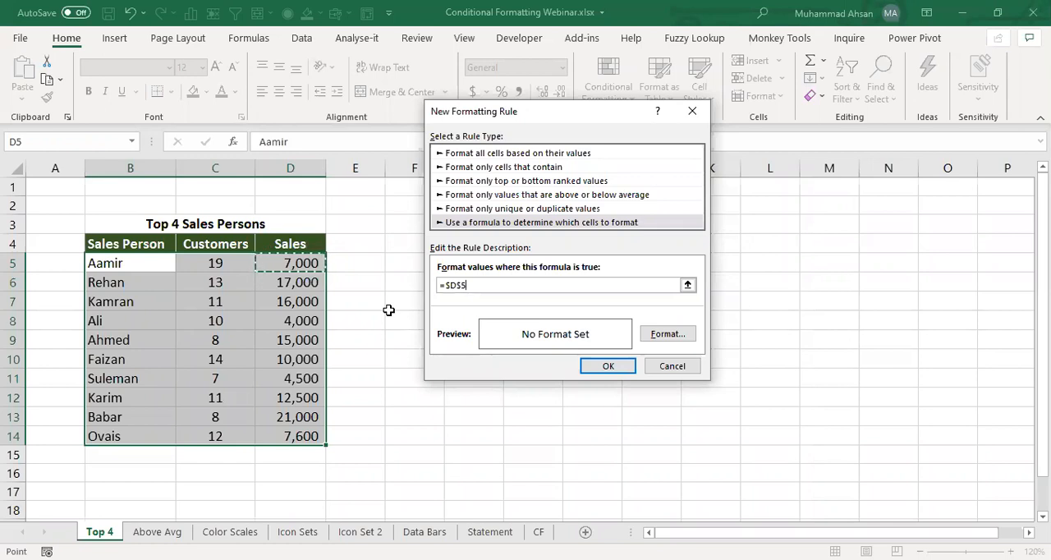
pyautogui.press('F4')
pyautogui.press('F4')
pyautogui.write('>')
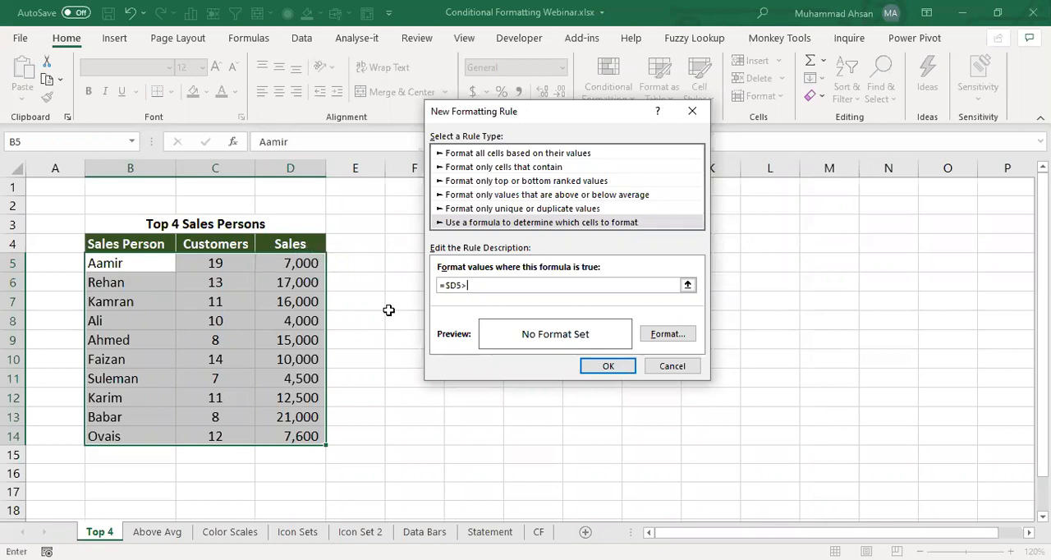
pyautogui.write('=LARGE(')
pyautogui.click(297, 266)
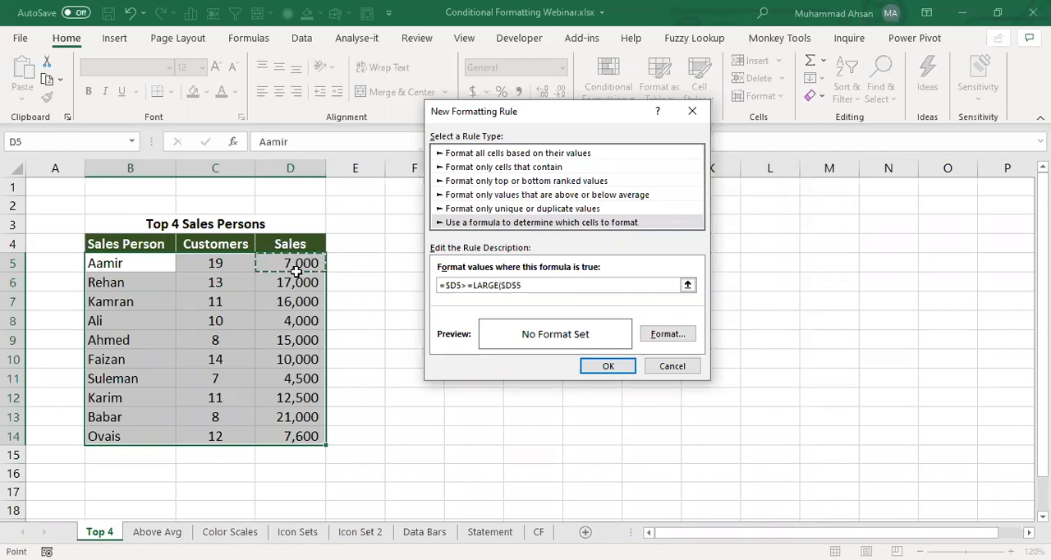
pyautogui.hotkey('ctrl', 'shift', 'Down')
pyautogui.write(',4)')
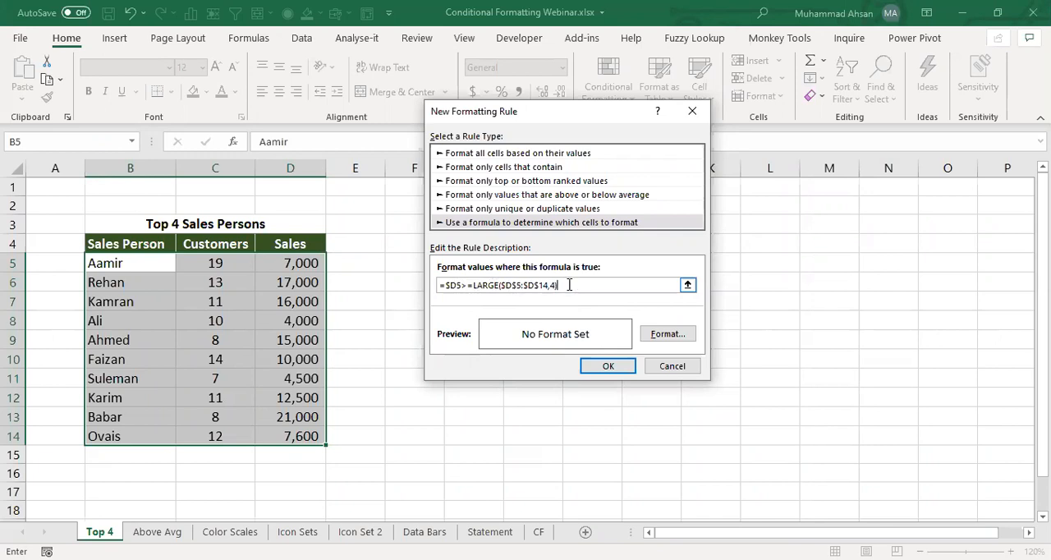
pyautogui.moveTo(569, 284); pyautogui.dragTo(435, 291)
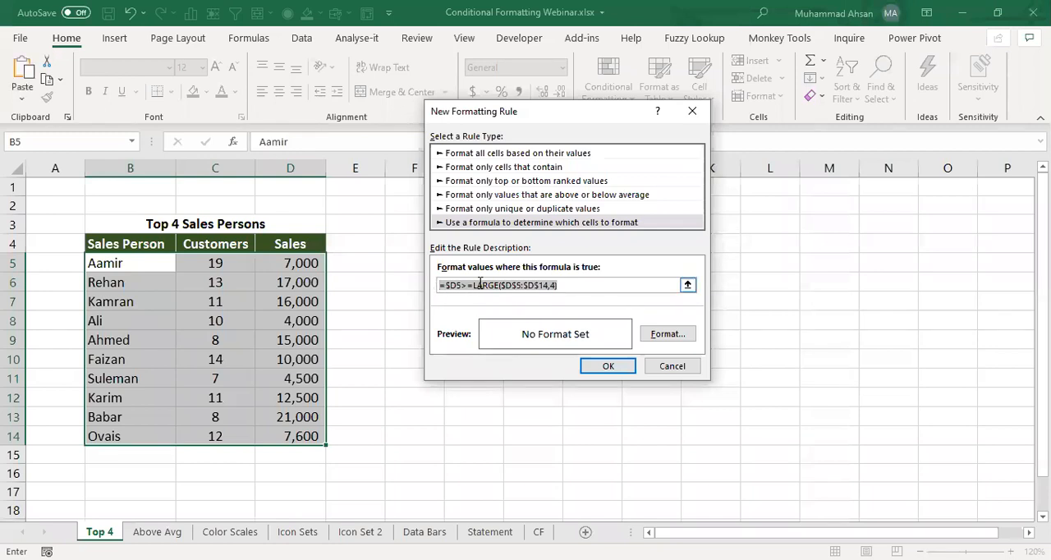
# - Set a light green fill for the formula rule and apply it to the table data B5:D14
pyautogui.click(468, 284)
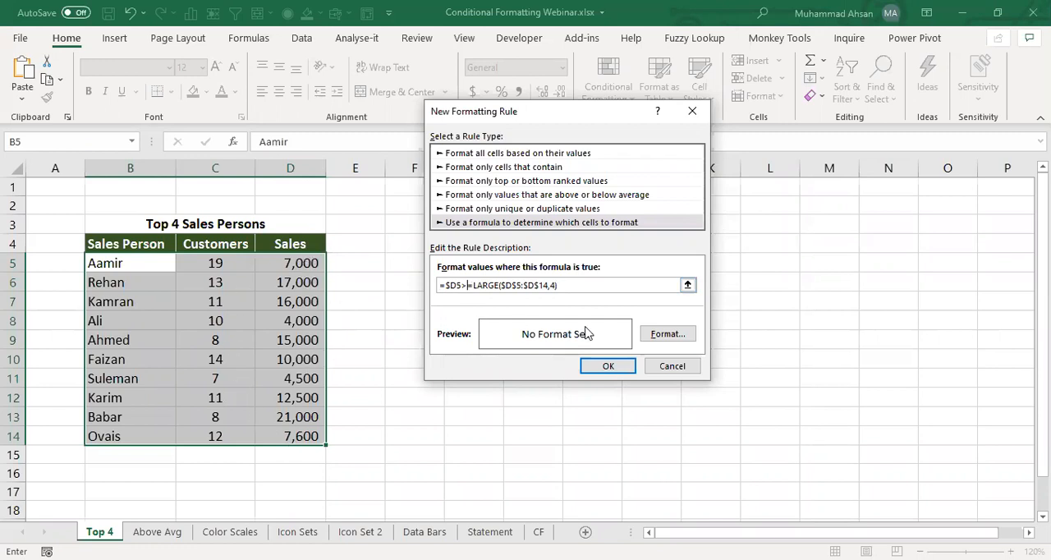
pyautogui.click(661, 340)
pyautogui.click(567, 159)
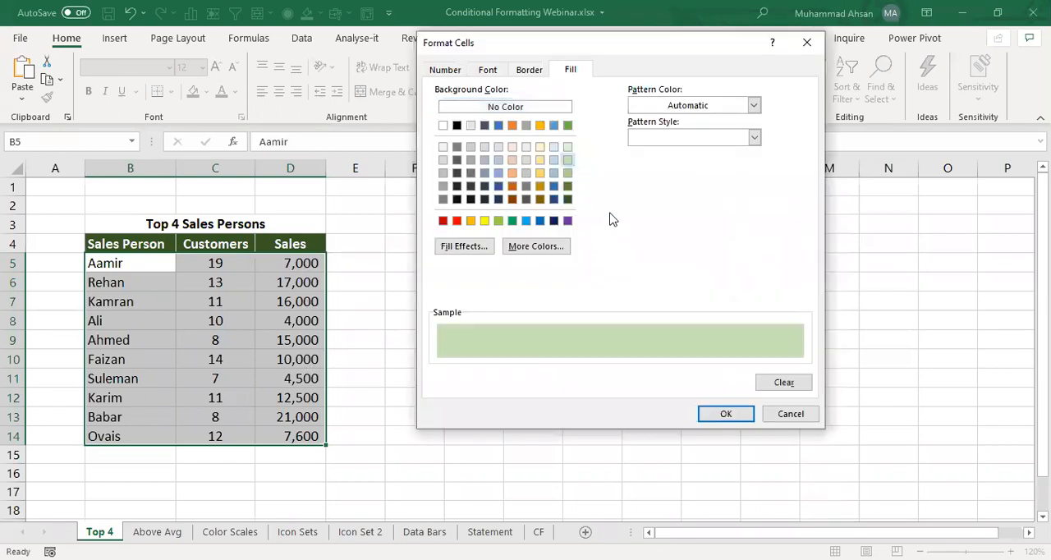
pyautogui.click(730, 417)
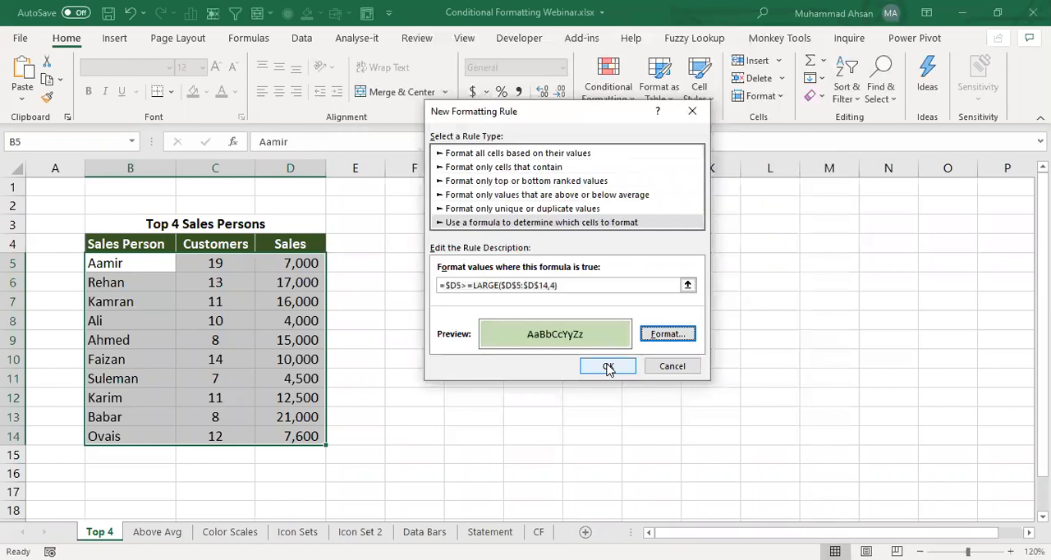
pyautogui.click(608, 366)
pyautogui.click(397, 281)
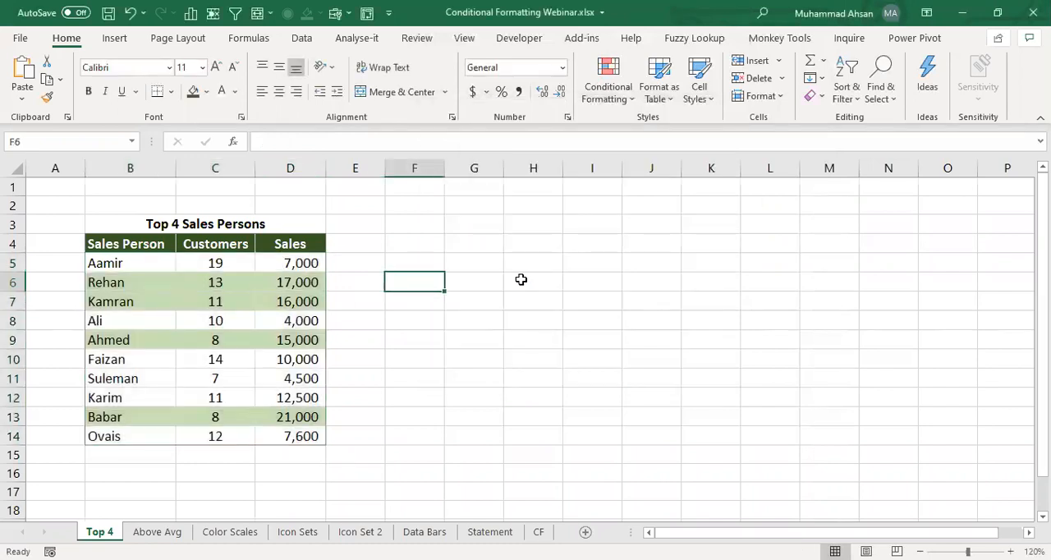
# - Put the rule formula =$D5>=LARGE($D$5:$D$14,4) in cell F5 as visible text and make it bold
pyautogui.press('Up')
pyautogui.press('F2')
pyautogui.hotkey('ctrl', 'v')
pyautogui.press('Return')
pyautogui.press('Up')
pyautogui.press('F2')
pyautogui.press('Home')
pyautogui.press('Return')
pyautogui.press('Up')
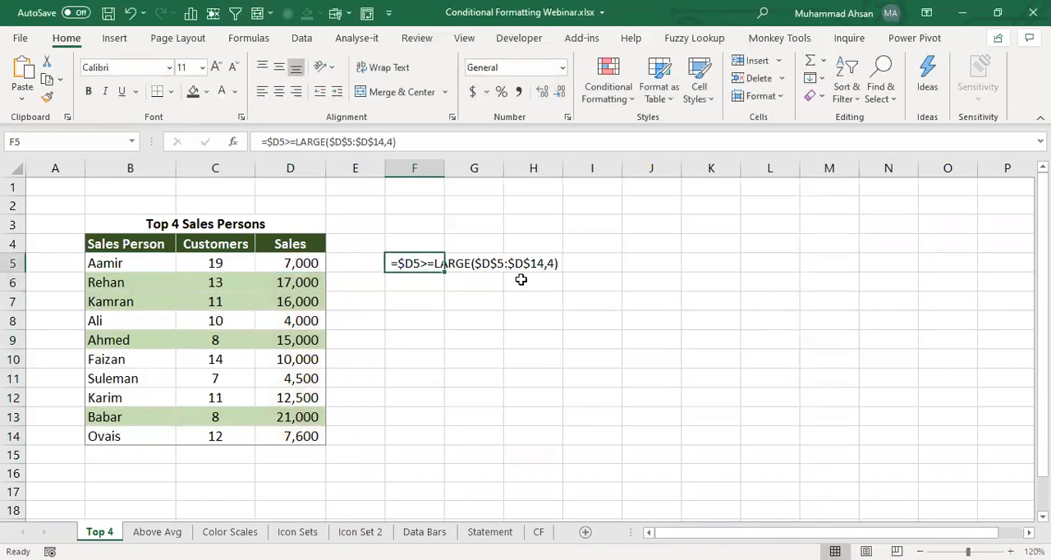
pyautogui.hotkey('ctrl', 'b')
pyautogui.press('Return')
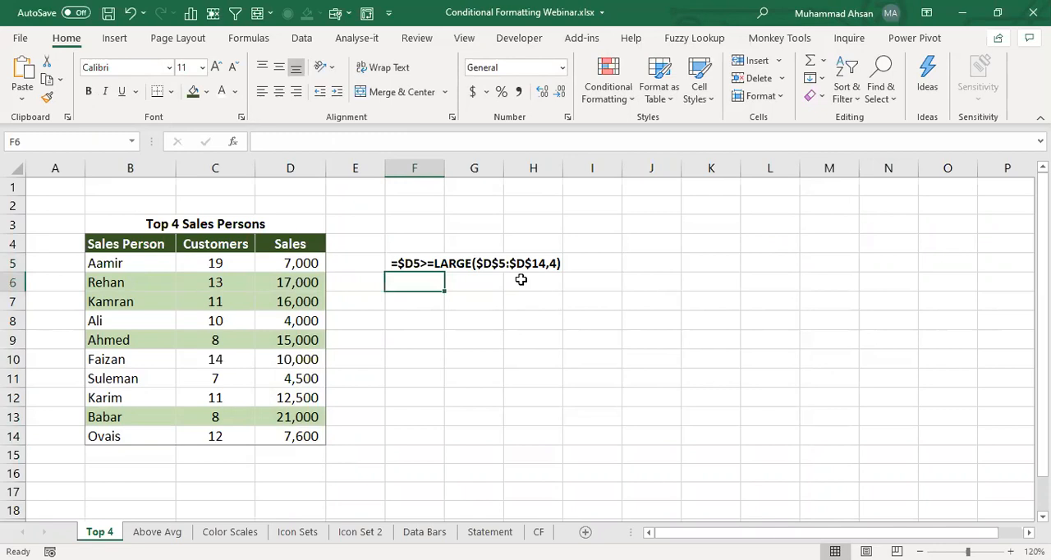
# - Examine the formula text in F5 against the first Sales cells, D5 and D6
pyautogui.press('Up')
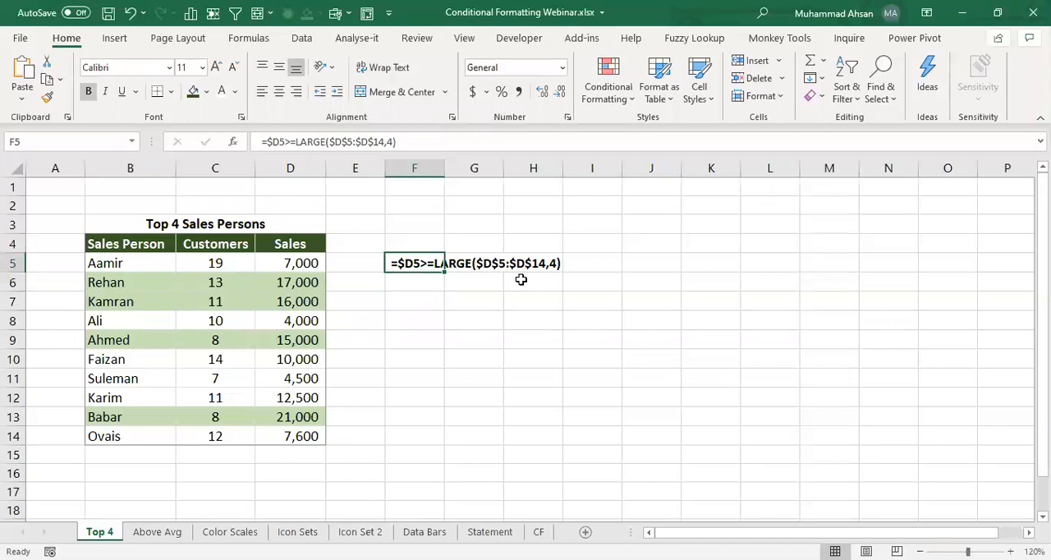
pyautogui.press('Return')
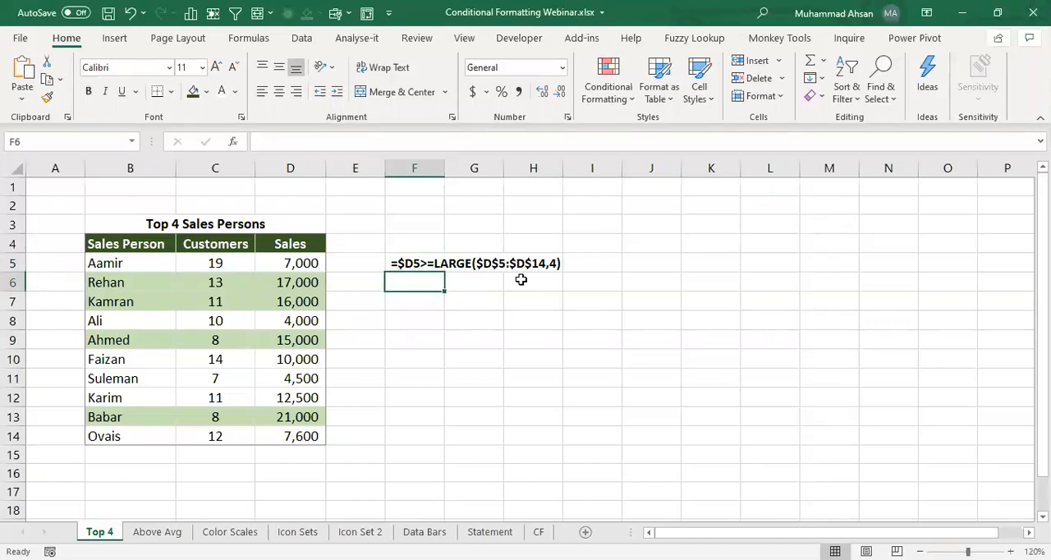
pyautogui.press('Up')
pyautogui.press('Left')
pyautogui.press('Left')
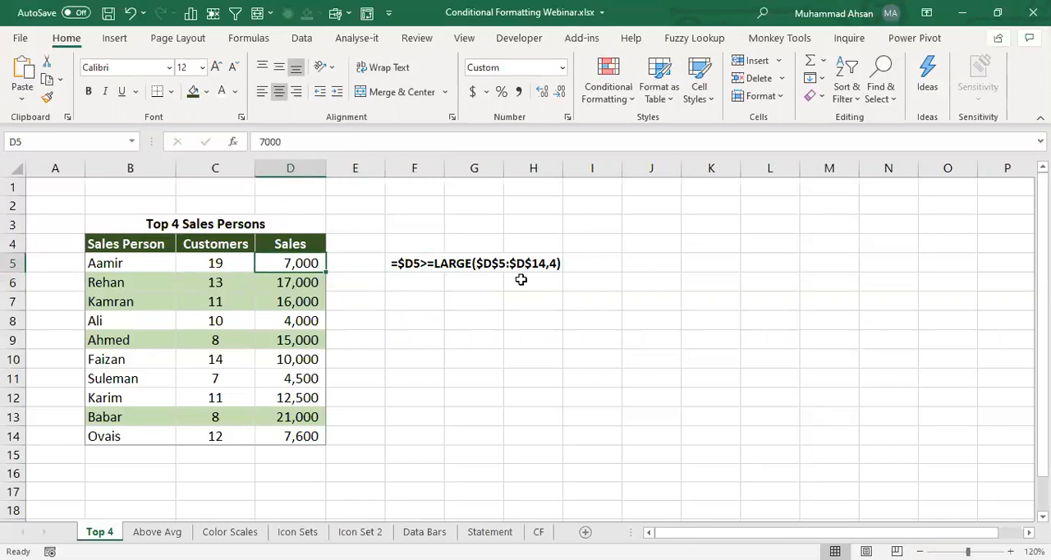
pyautogui.press('Down')
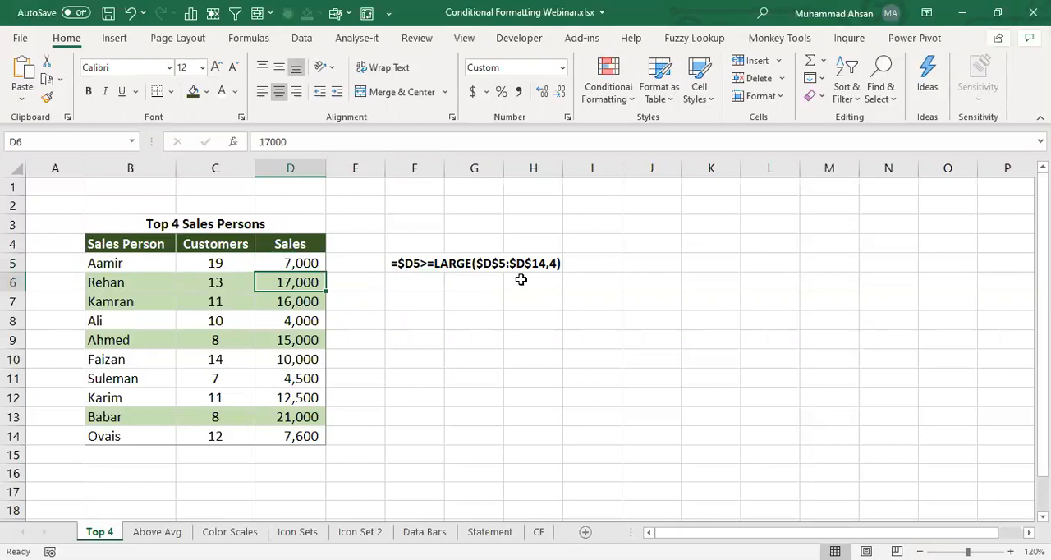
pyautogui.click(414, 282)
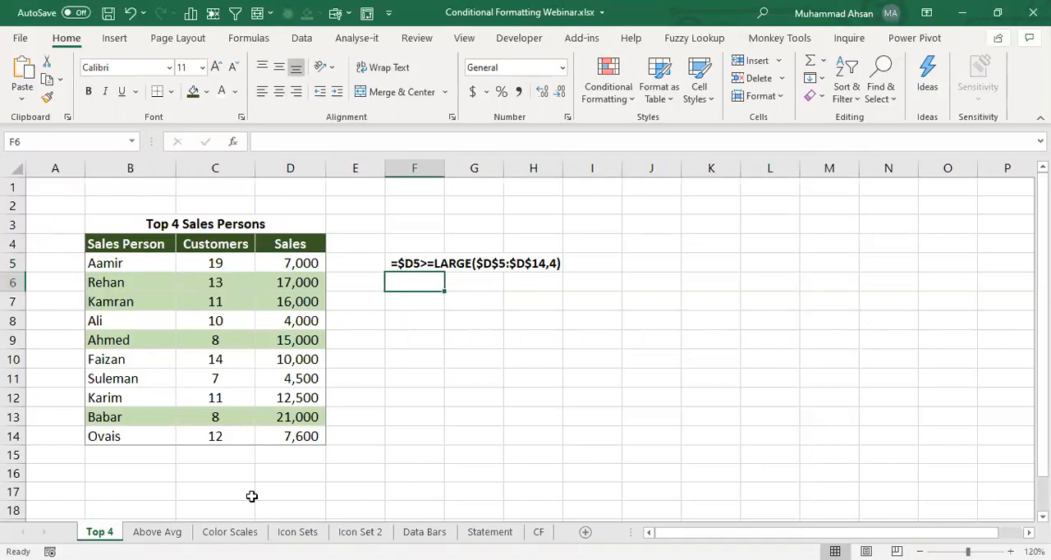
# - On the Above Avg sheet, calculate the average of the Sales cells in G6 with =AVERAGE(E5:E14)
pyautogui.click(157, 531)
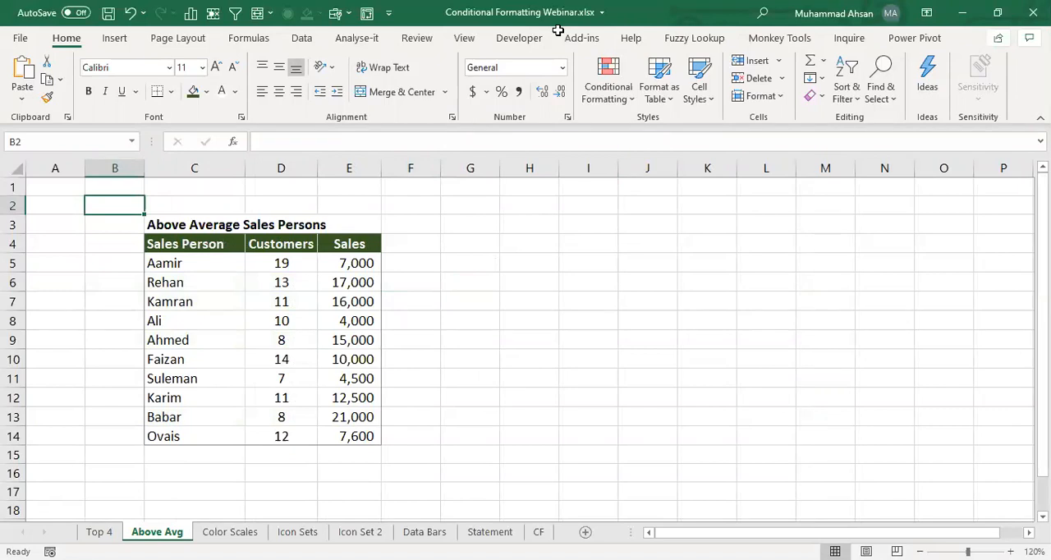
pyautogui.moveTo(356, 264); pyautogui.dragTo(356, 429)
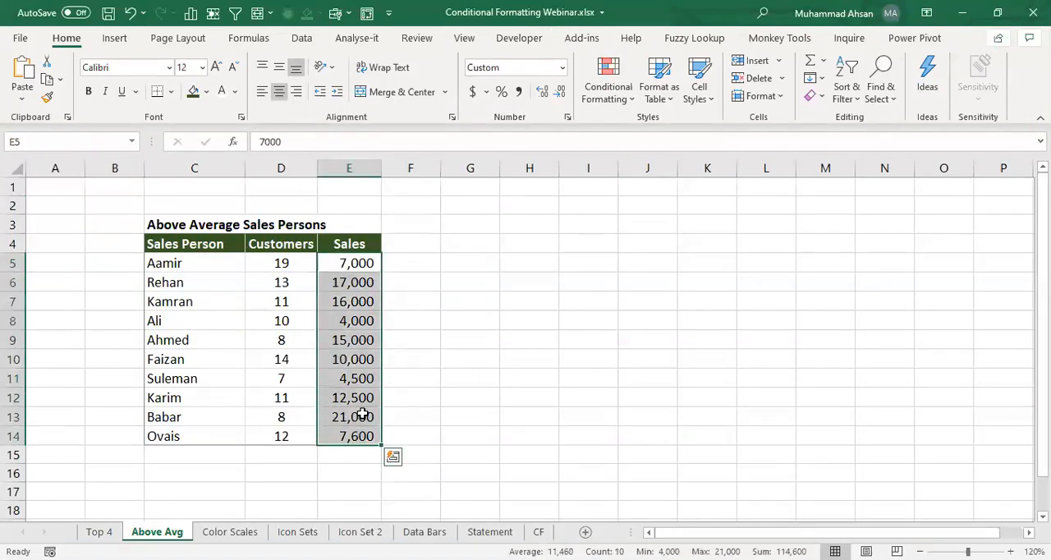
pyautogui.click(503, 281)
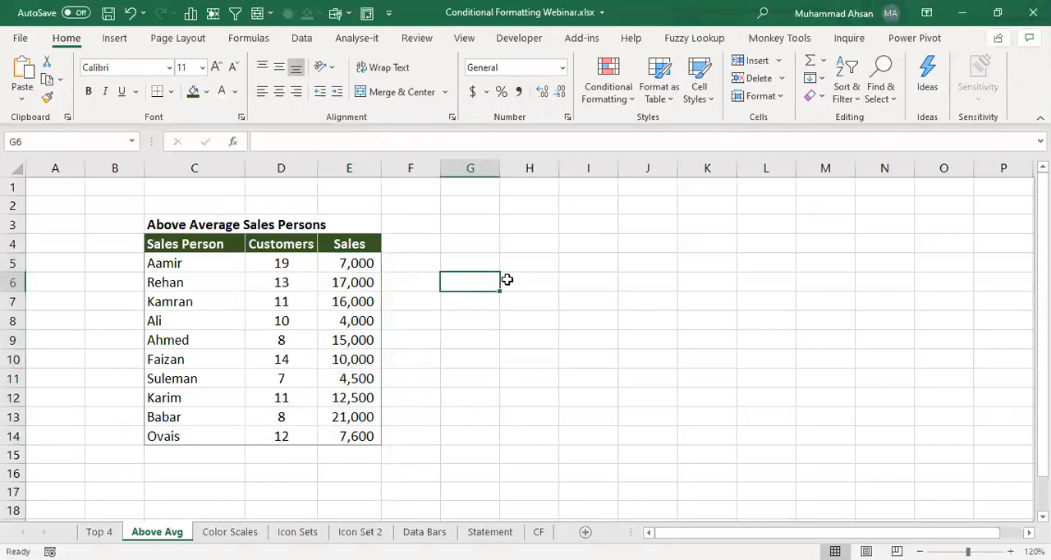
pyautogui.write('=A')
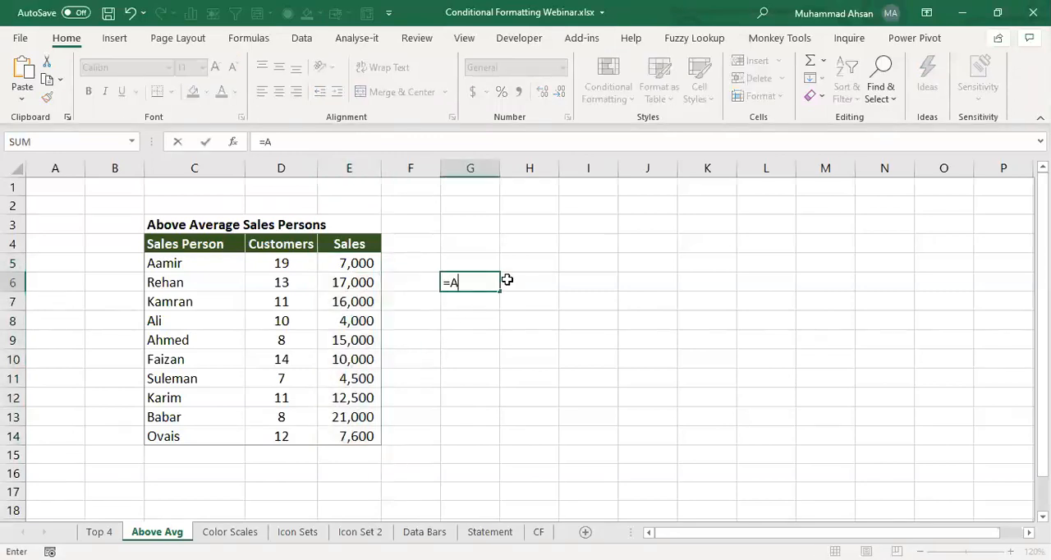
pyautogui.write('VERAGE(')
pyautogui.press('Left')
pyautogui.press('Left')
pyautogui.press('Up')
pyautogui.hotkey('ctrl', 'shift', 'Down')
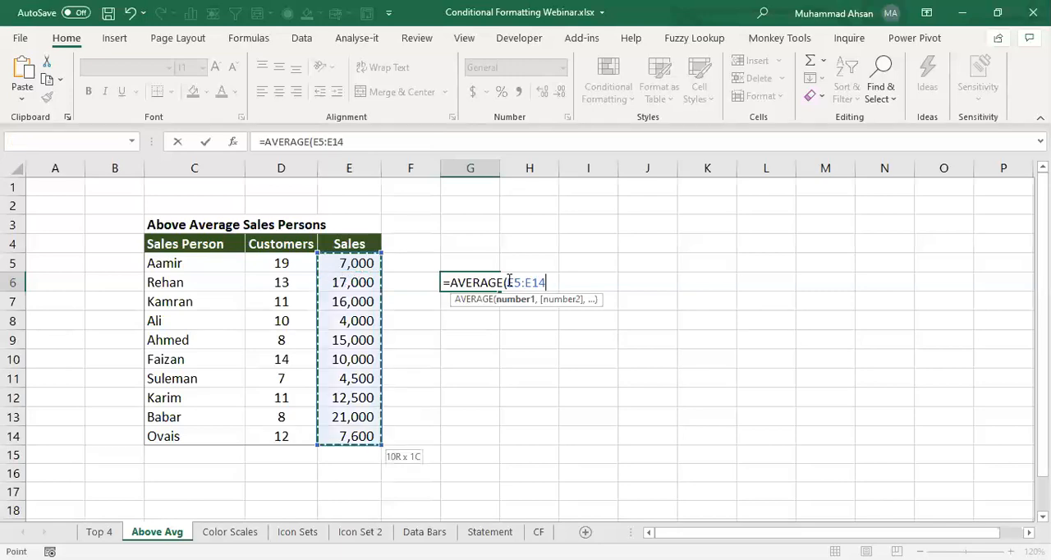
pyautogui.press('Return')
pyautogui.press('Up')
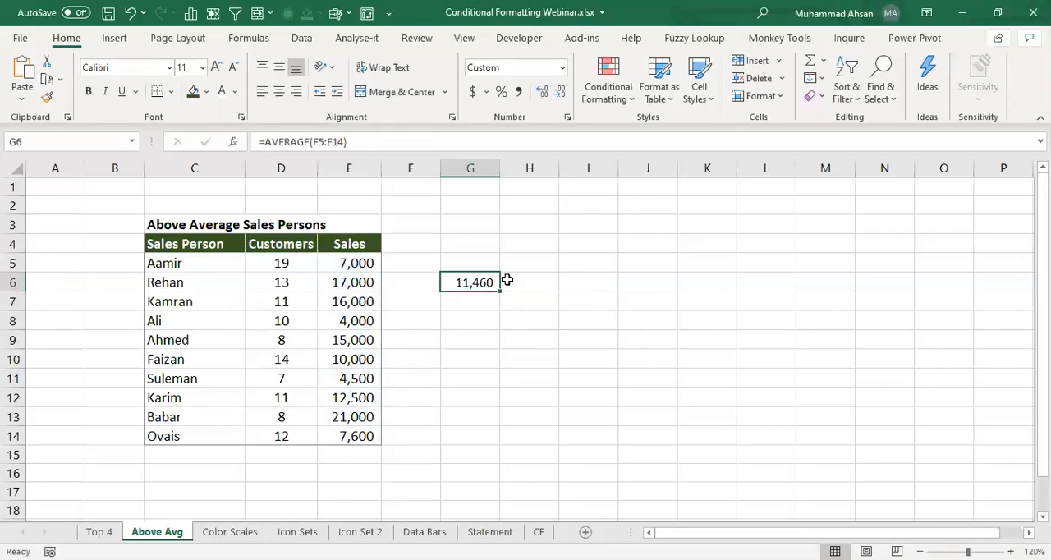
# - Apply an Above Average conditional formatting rule to Sales cells E5:E14 with Green Fill with Dark Green Text
pyautogui.press('Left')
pyautogui.press('Left')
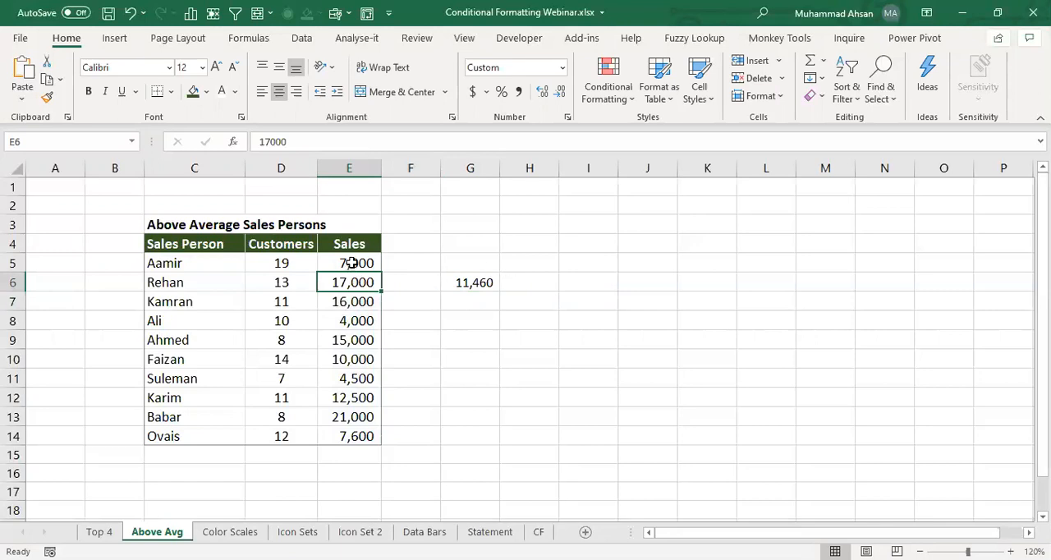
pyautogui.moveTo(351, 263); pyautogui.dragTo(350, 430)
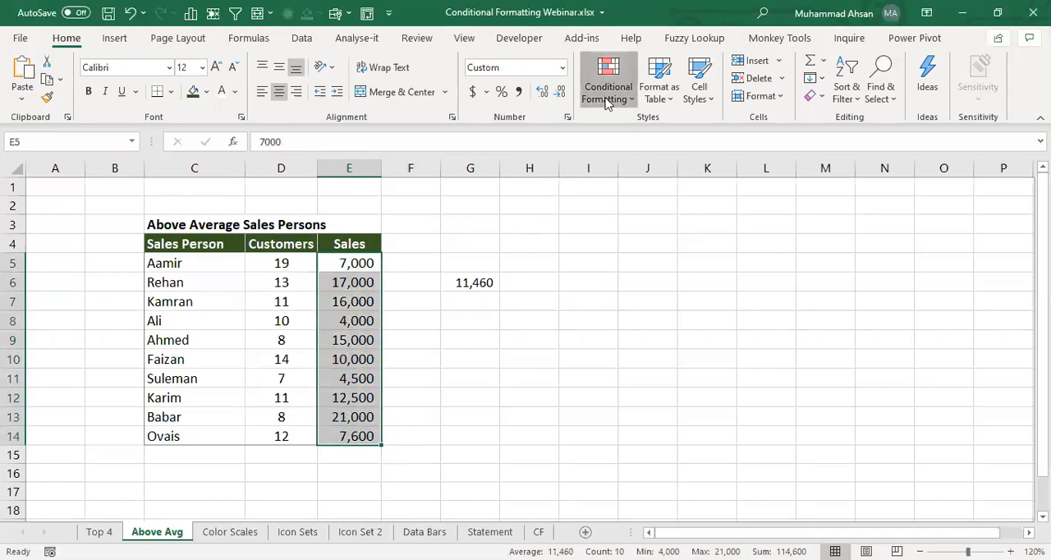
pyautogui.click(608, 100)
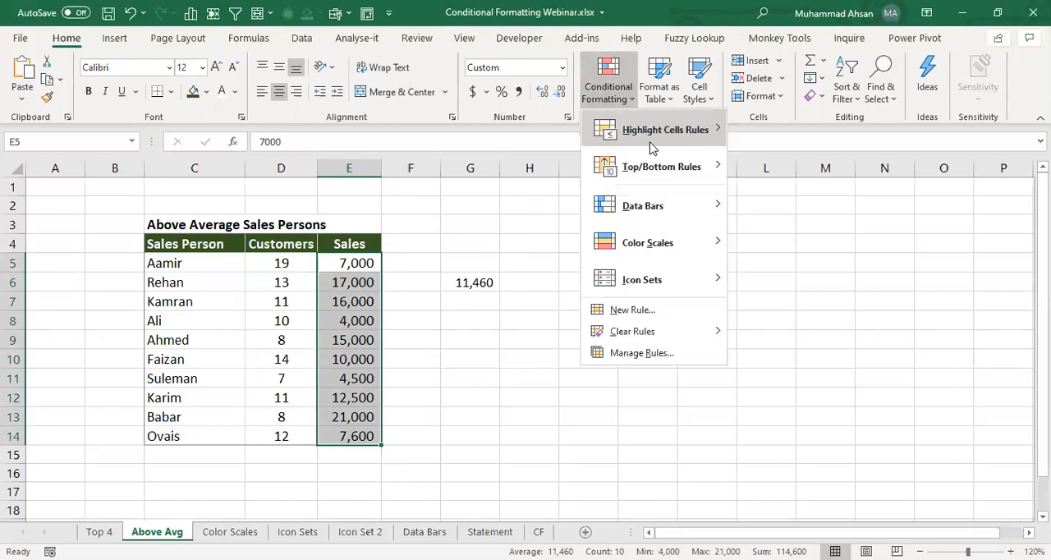
pyautogui.moveTo(667, 153)
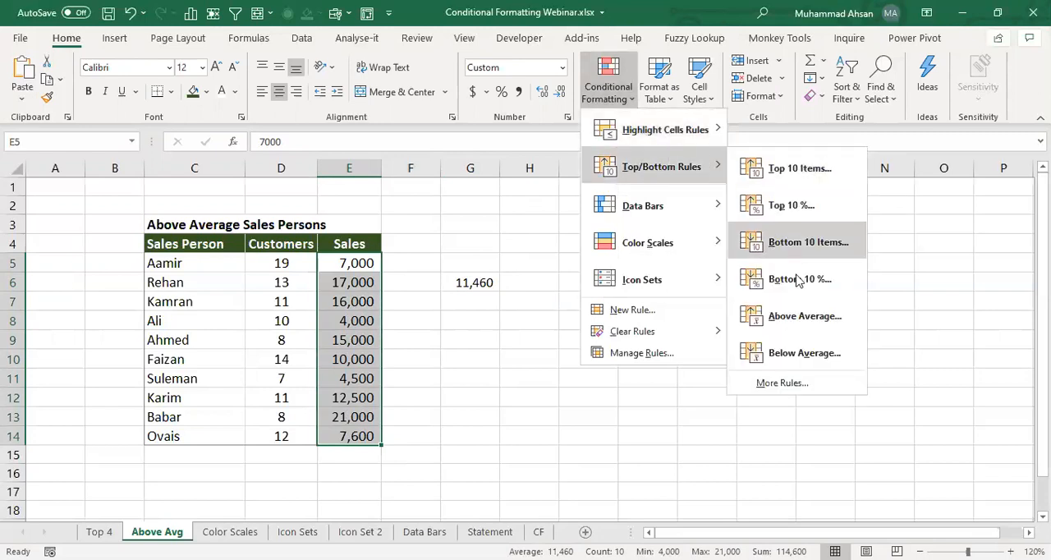
pyautogui.click(809, 322)
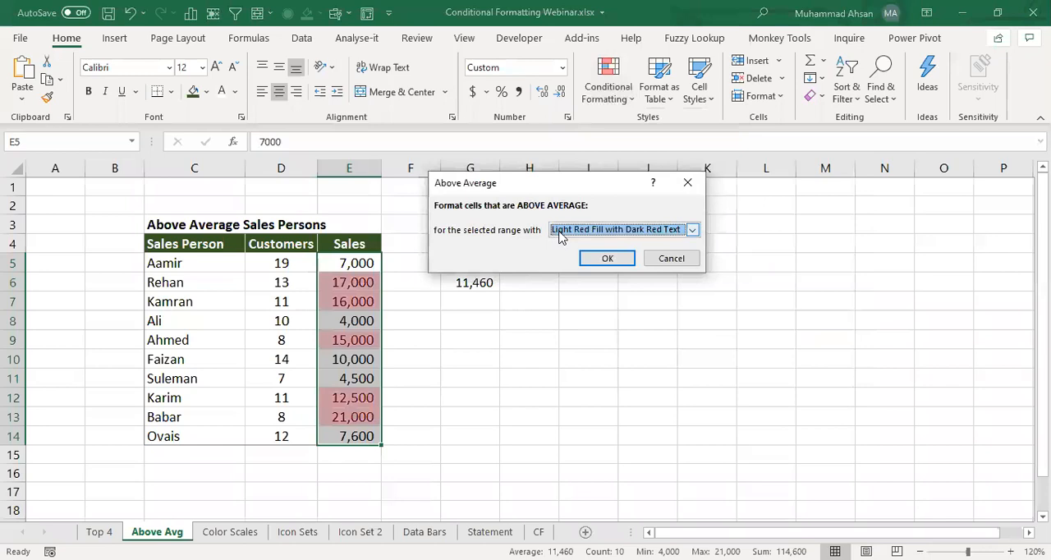
pyautogui.click(567, 234)
pyautogui.click(591, 264)
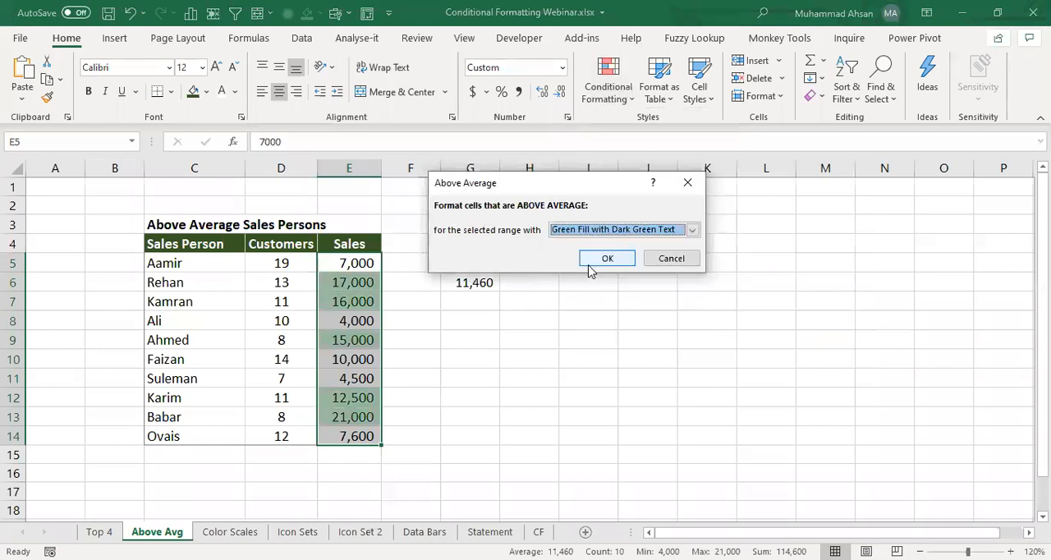
pyautogui.click(605, 259)
pyautogui.click(522, 324)
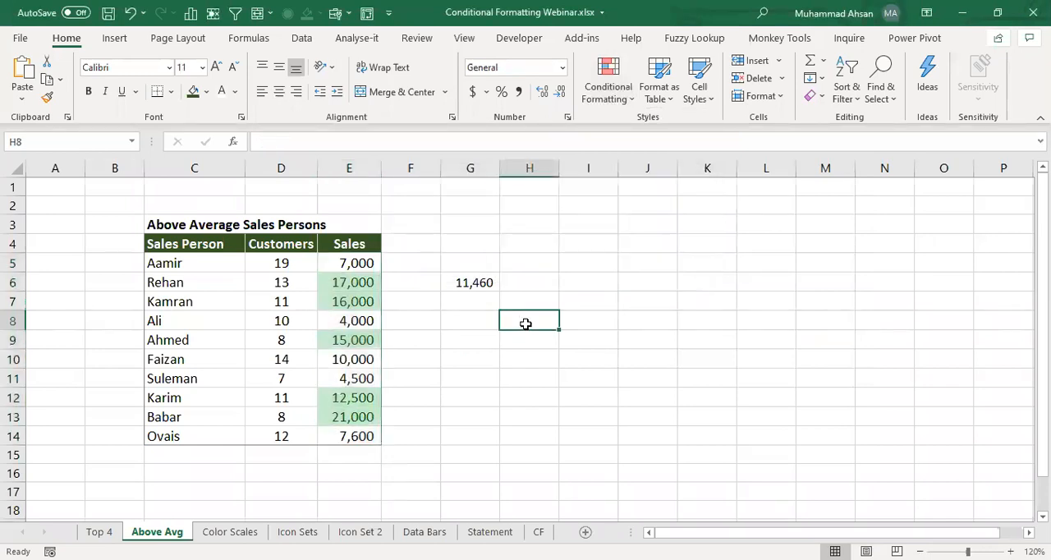
# - Compare the highlighted Sales cells with the average in G6 and examine the table rows they belong to
pyautogui.click(335, 285)
pyautogui.click(341, 321)
pyautogui.click(347, 340)
pyautogui.click(348, 417)
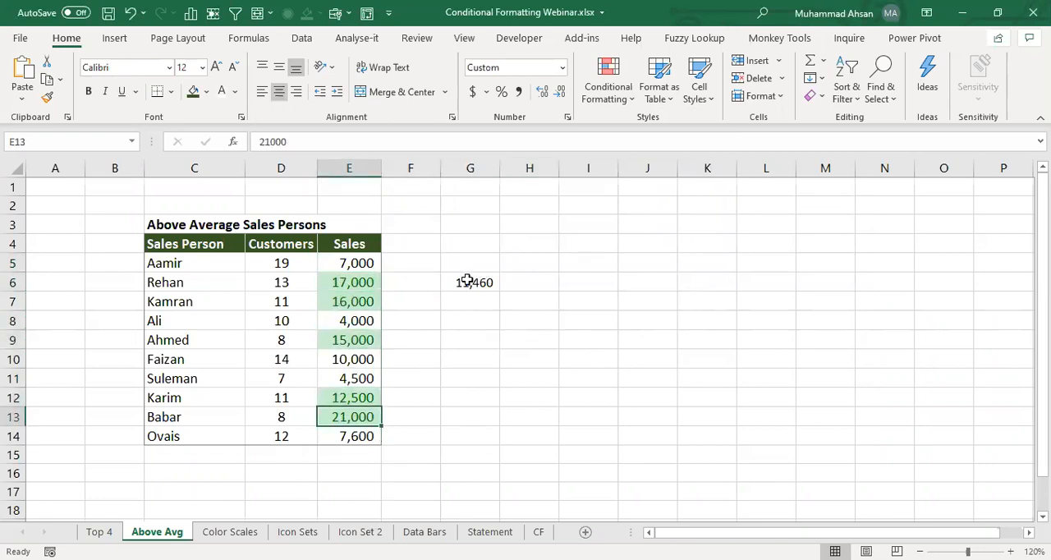
pyautogui.click(467, 280)
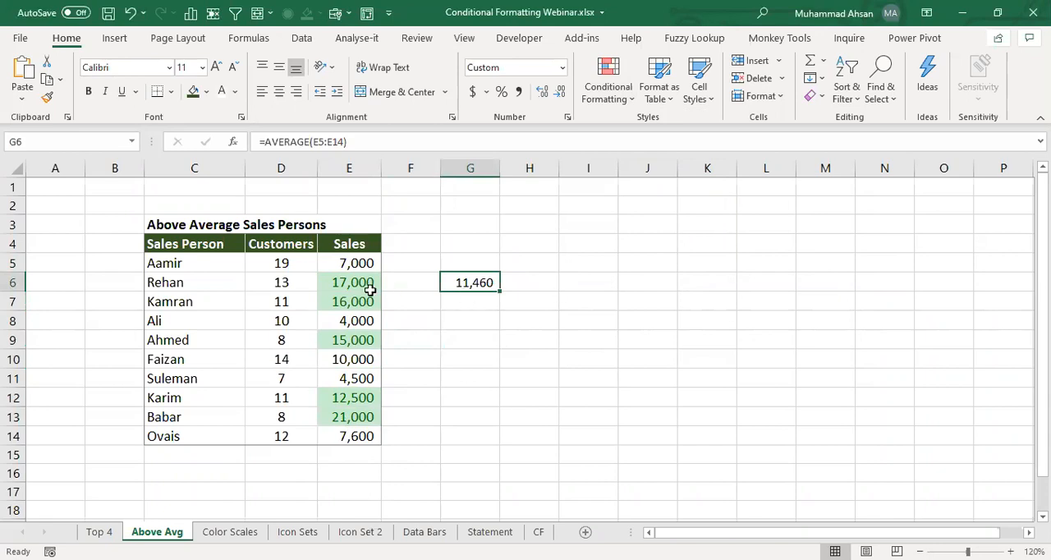
pyautogui.moveTo(171, 280); pyautogui.dragTo(368, 281)
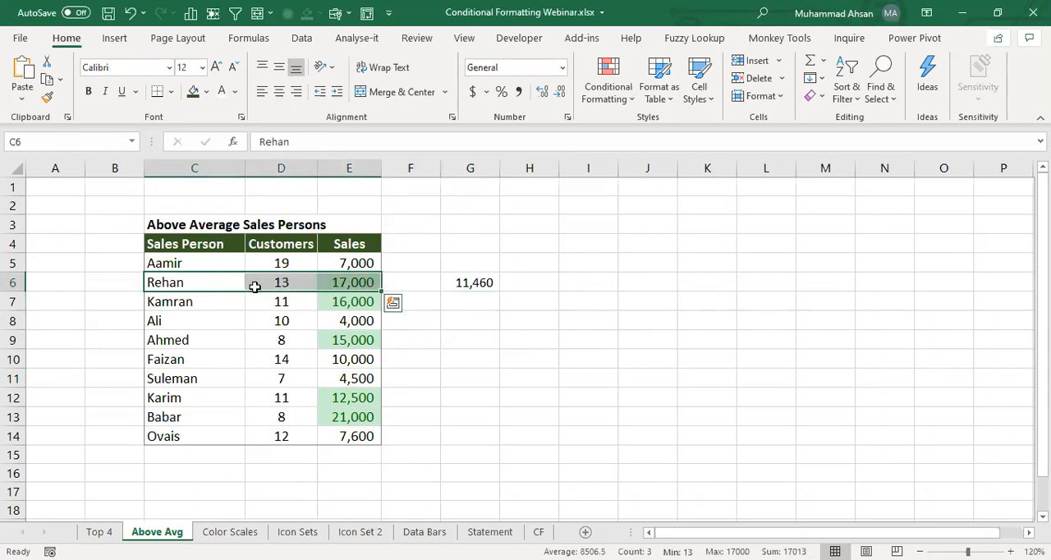
pyautogui.moveTo(202, 301); pyautogui.dragTo(351, 301)
pyautogui.click(342, 282)
# - Clear the conditional formatting rules from the Sales cells E5:E14
pyautogui.moveTo(352, 262); pyautogui.dragTo(353, 438)
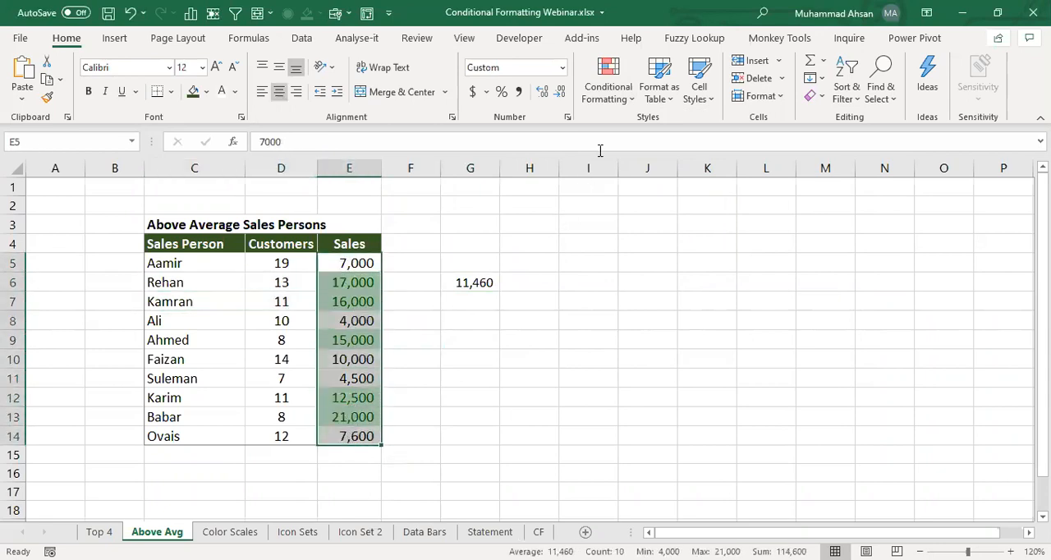
pyautogui.click(604, 97)
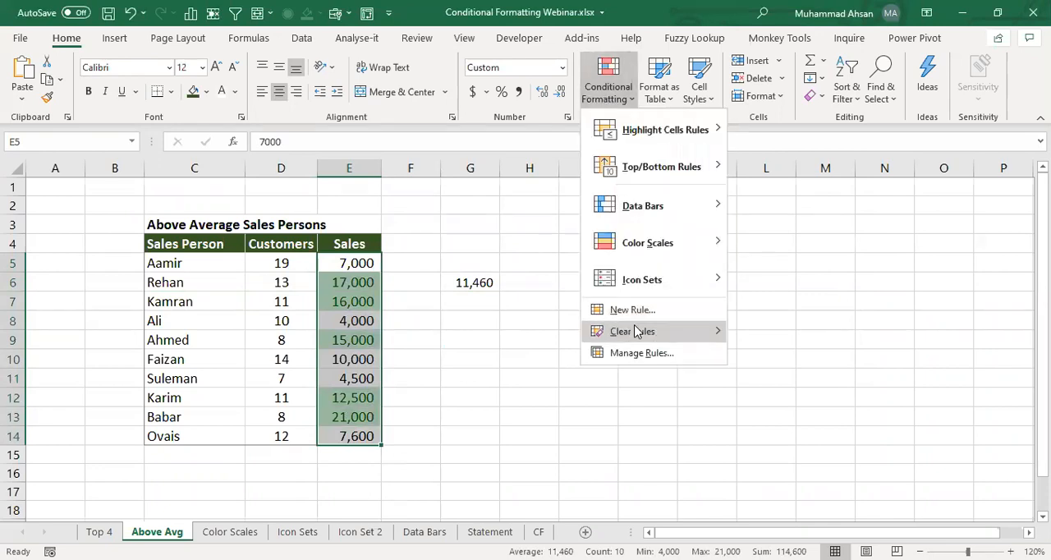
pyautogui.click(780, 331)
pyautogui.click(471, 282)
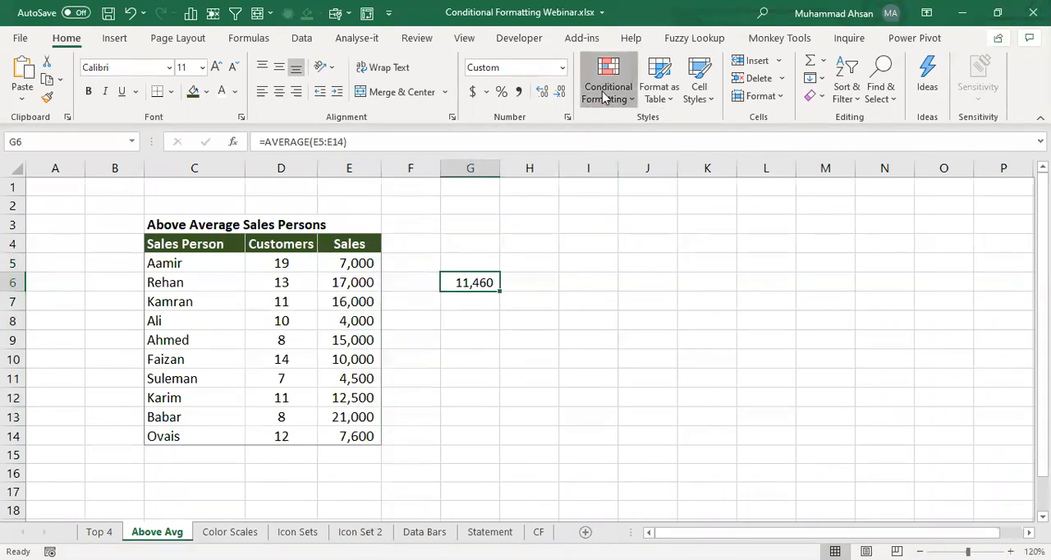
# - Start a new conditional formatting rule for the table data C5:E14 that uses a formula to determine which cells to format
pyautogui.click(604, 97)
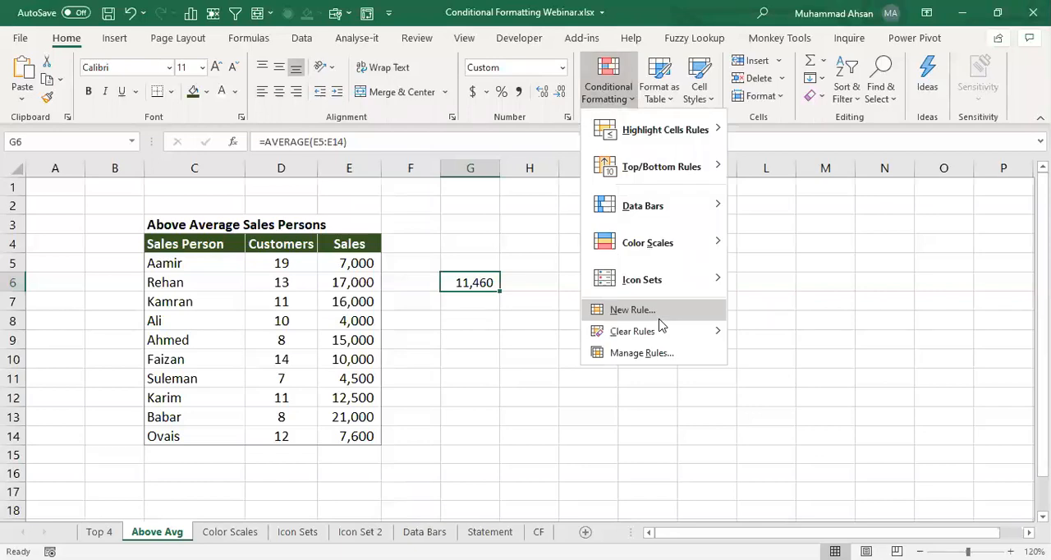
pyautogui.click(166, 263)
pyautogui.moveTo(166, 262); pyautogui.dragTo(345, 436)
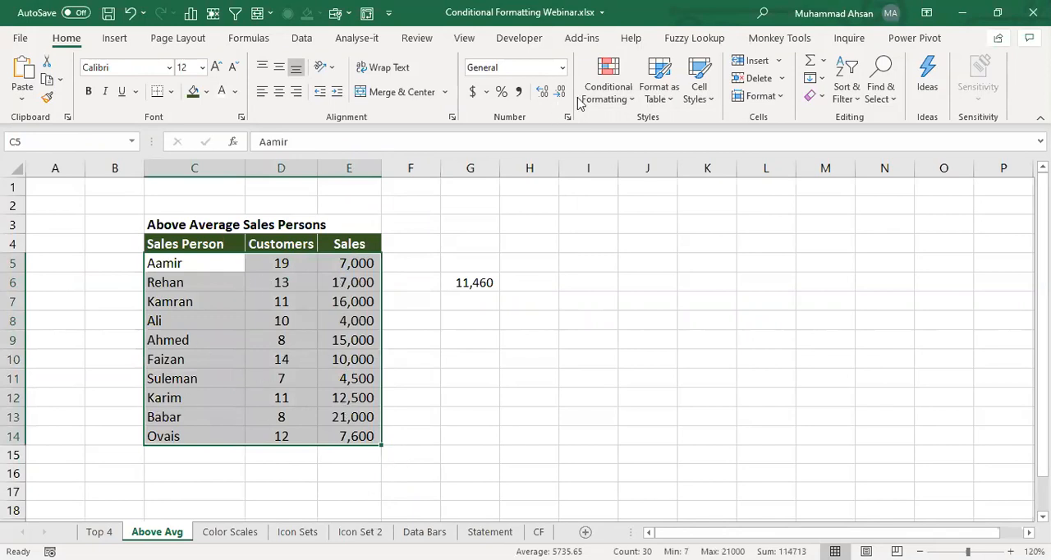
pyautogui.click(608, 100)
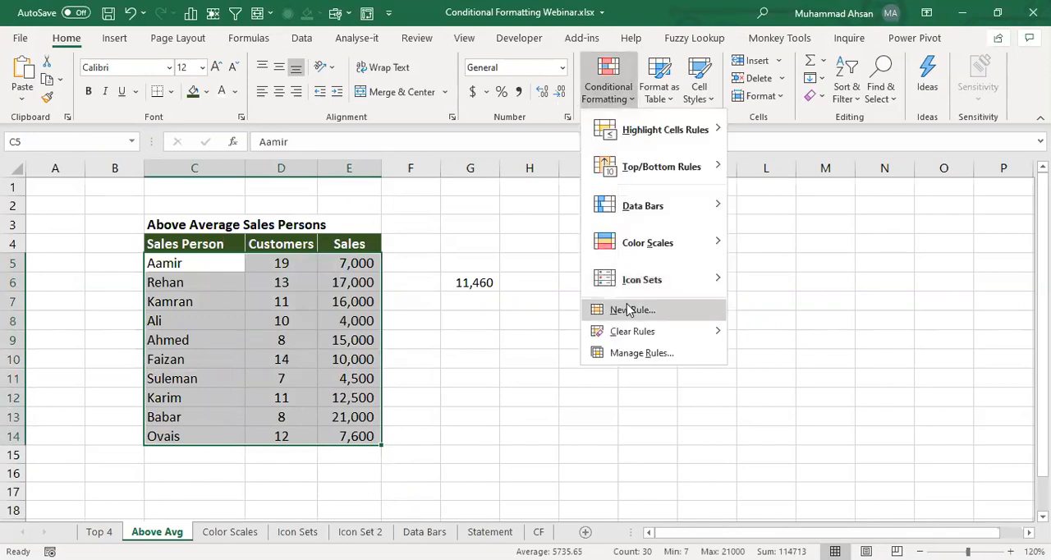
pyautogui.click(620, 312)
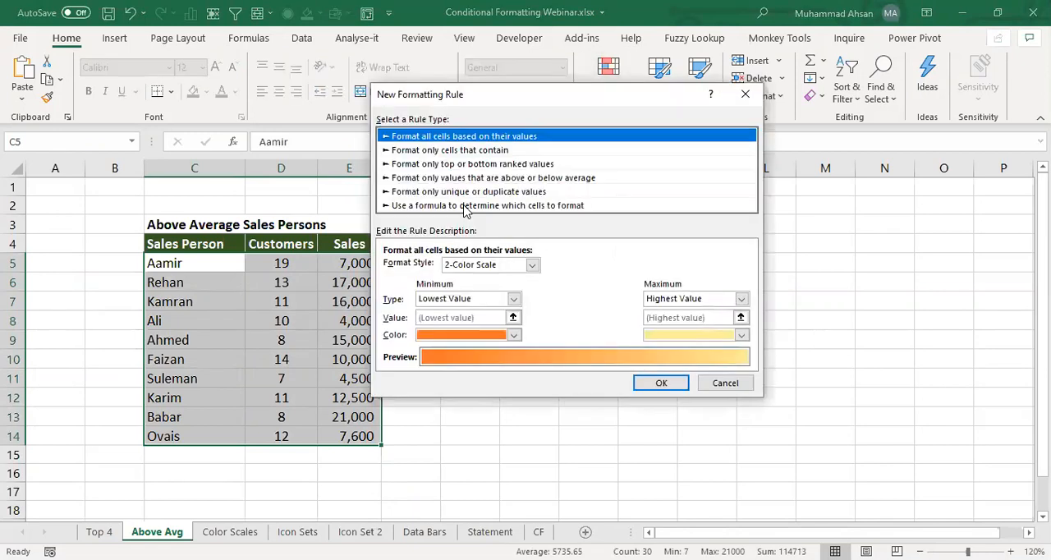
pyautogui.click(466, 206)
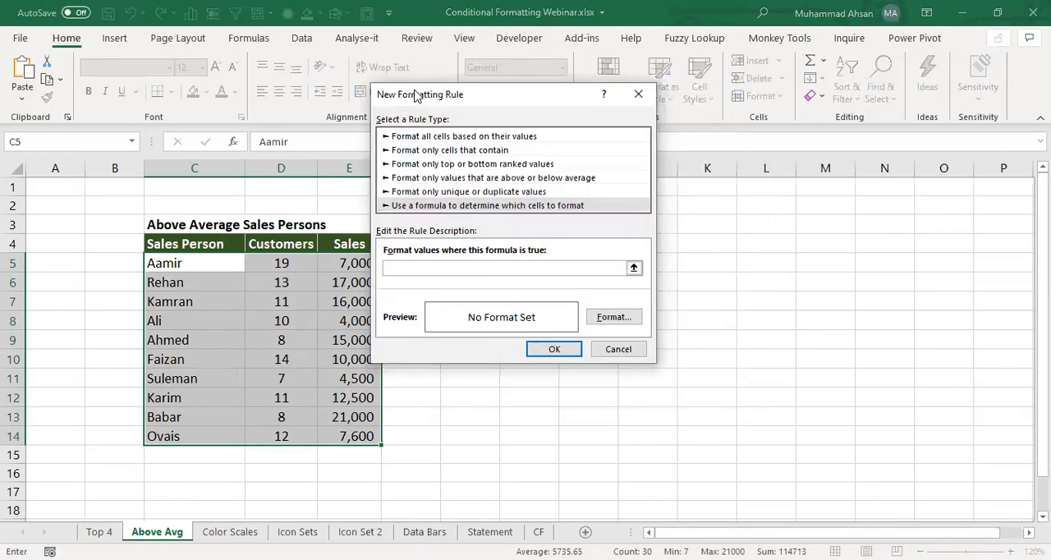
# - Enter =$E5>AVERAGE($E$5:$E$14) as the new rule's formula, referencing the Sales cells
pyautogui.moveTo(417, 96); pyautogui.dragTo(511, 137)
pyautogui.click(503, 312)
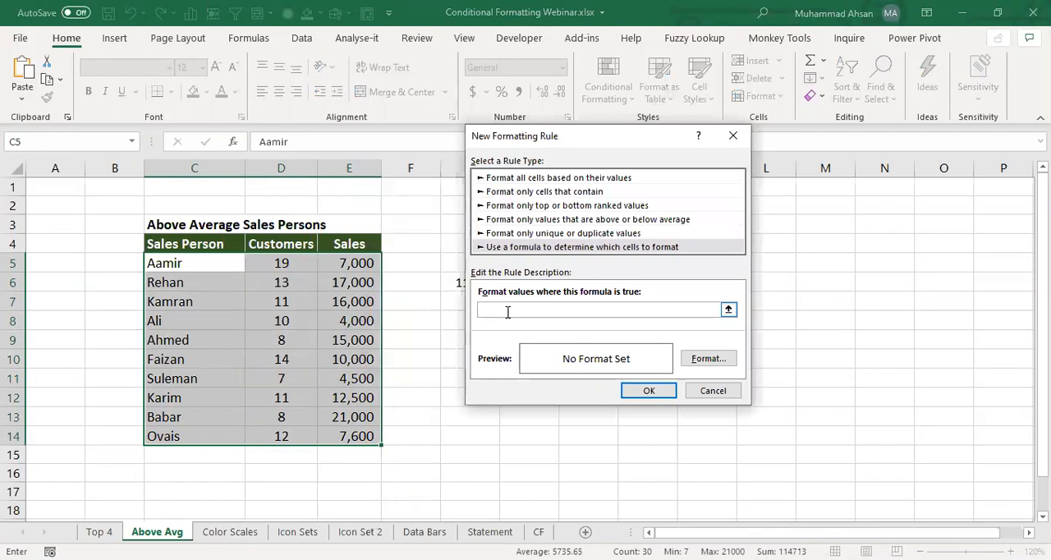
pyautogui.write('=')
pyautogui.moveTo(512, 129); pyautogui.dragTo(528, 128)
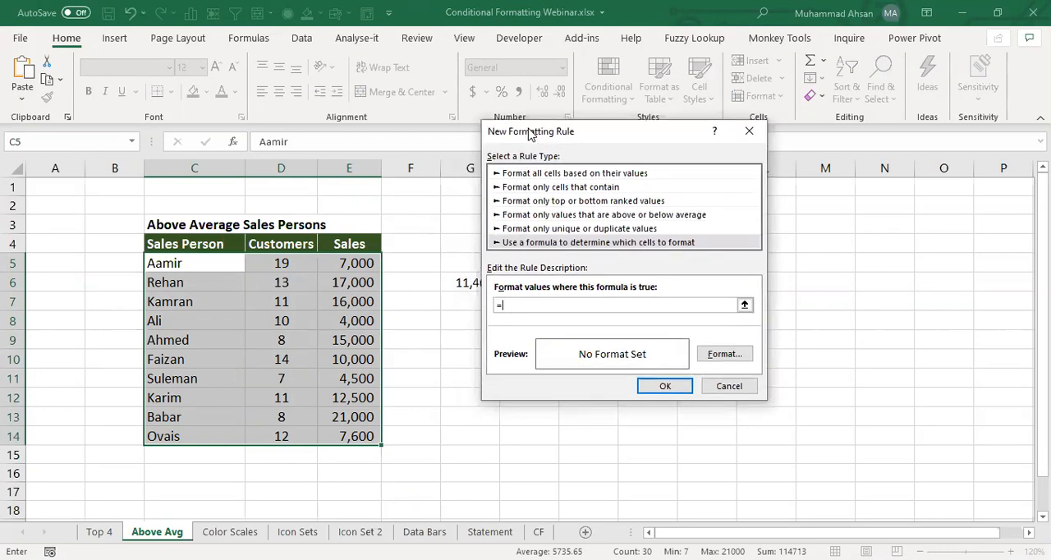
pyautogui.click(359, 263)
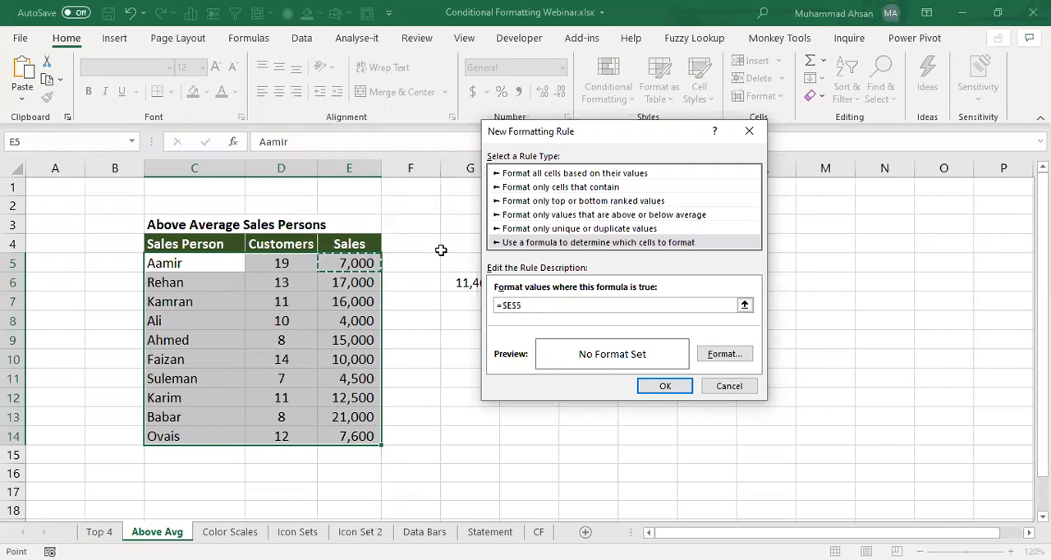
pyautogui.press('F4')
pyautogui.press('F4')
pyautogui.write('>AVERAGE(')
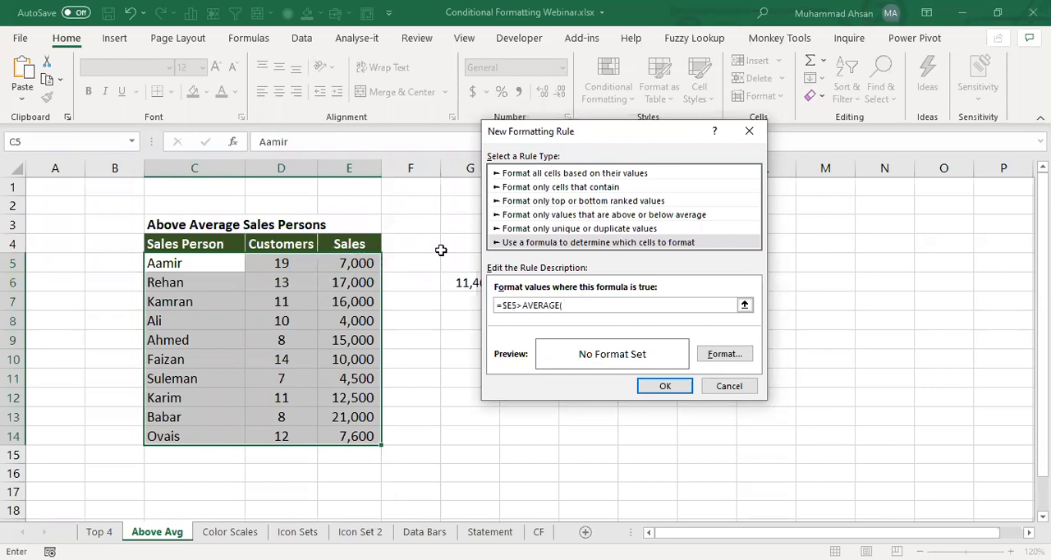
pyautogui.click(364, 263)
pyautogui.hotkey('ctrl', 'shift', 'Down')
pyautogui.write(')')
# - Give the formula rule a light blue fill and apply it to the table data
pyautogui.click(731, 353)
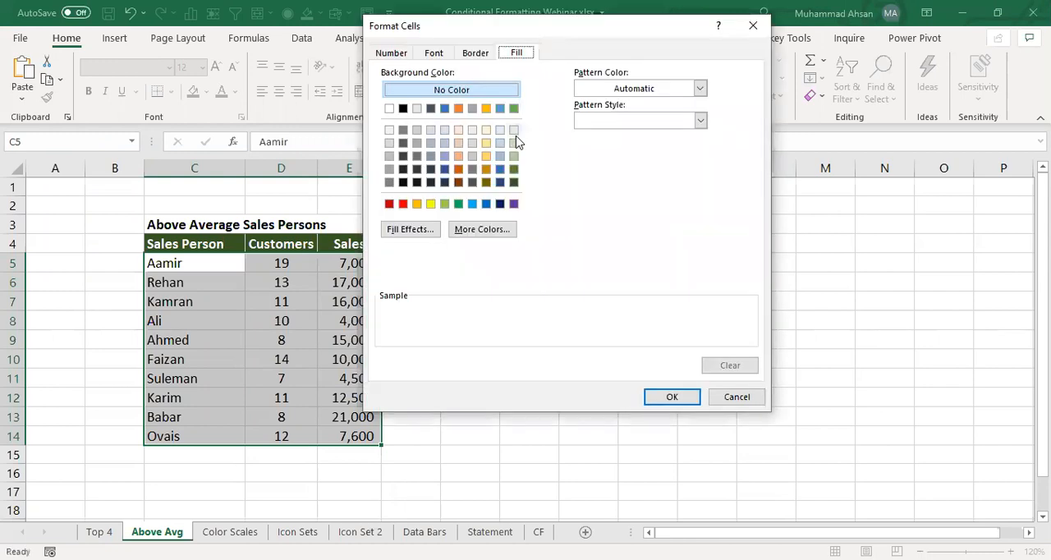
pyautogui.click(500, 143)
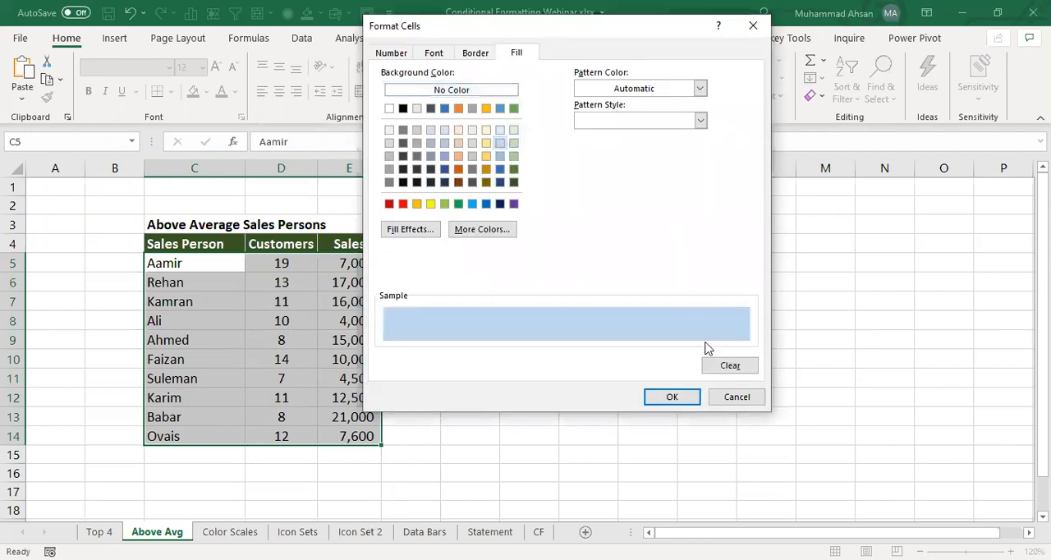
pyautogui.click(673, 398)
pyautogui.click(655, 388)
# - Examine the highlighted table rows and compare their Sales values with the average in G6
pyautogui.click(322, 302)
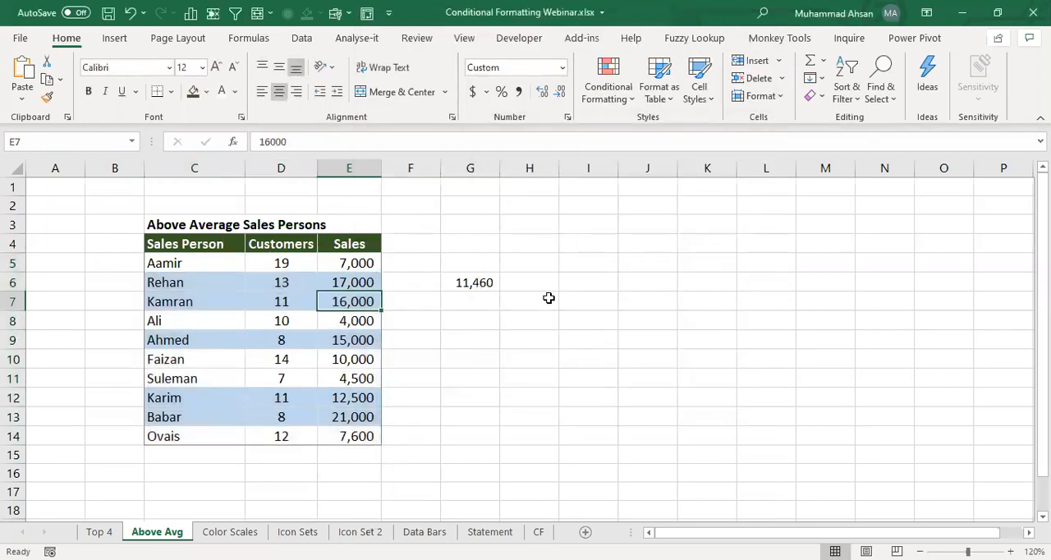
pyautogui.click(177, 283)
pyautogui.moveTo(294, 283); pyautogui.dragTo(353, 283)
pyautogui.moveTo(182, 302); pyautogui.dragTo(349, 302)
pyautogui.moveTo(161, 339); pyautogui.dragTo(414, 340)
pyautogui.click(462, 281)
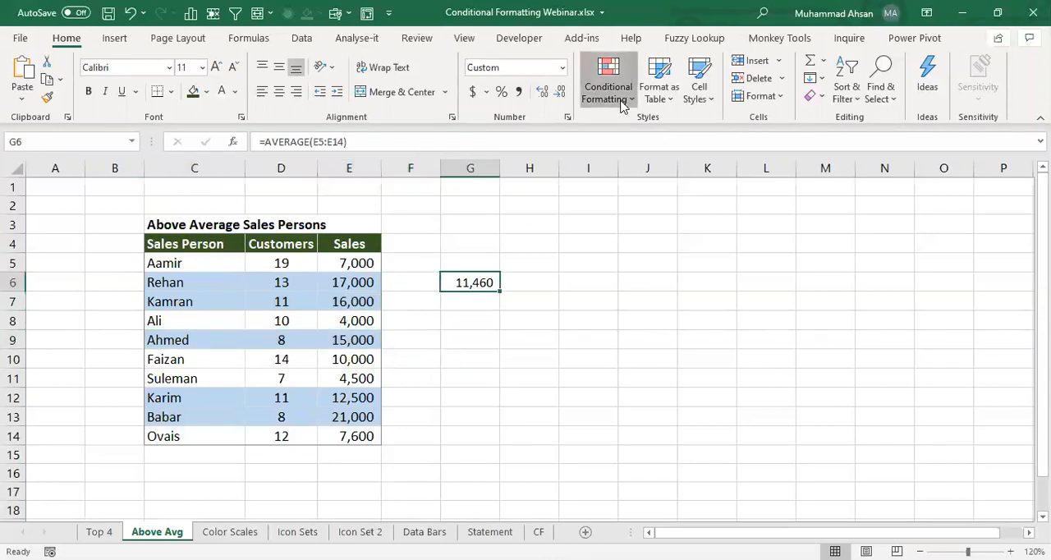
# - Copy the formula of this worksheet's above-average conditional formatting rule and leave the rule unchanged
pyautogui.click(631, 309)
pyautogui.click(450, 183)
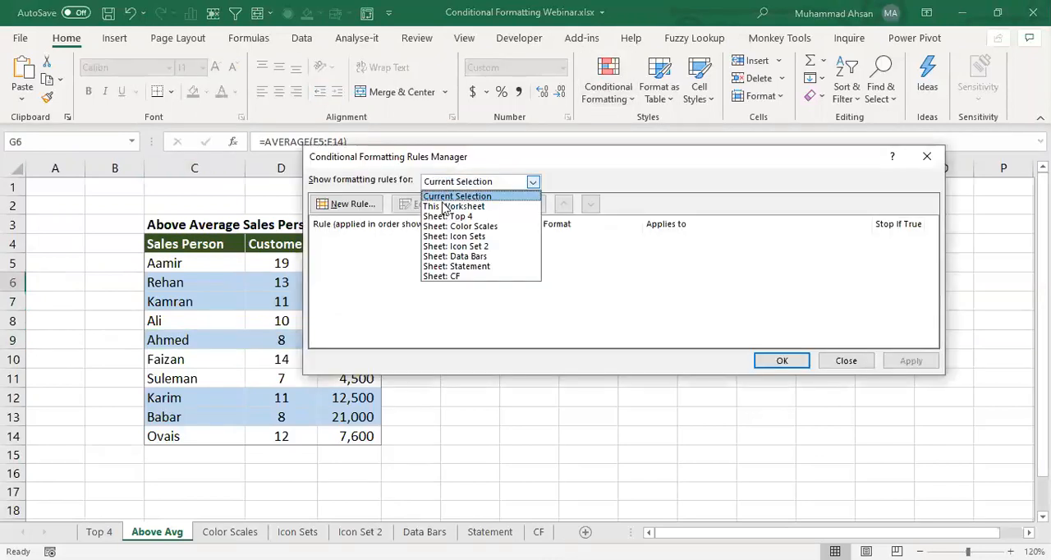
pyautogui.click(445, 206)
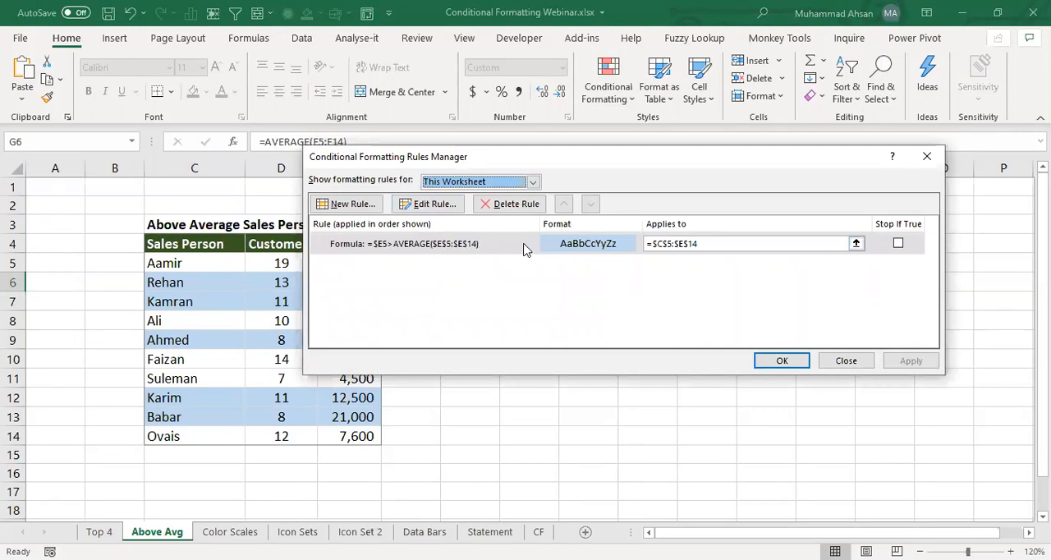
pyautogui.click(428, 204)
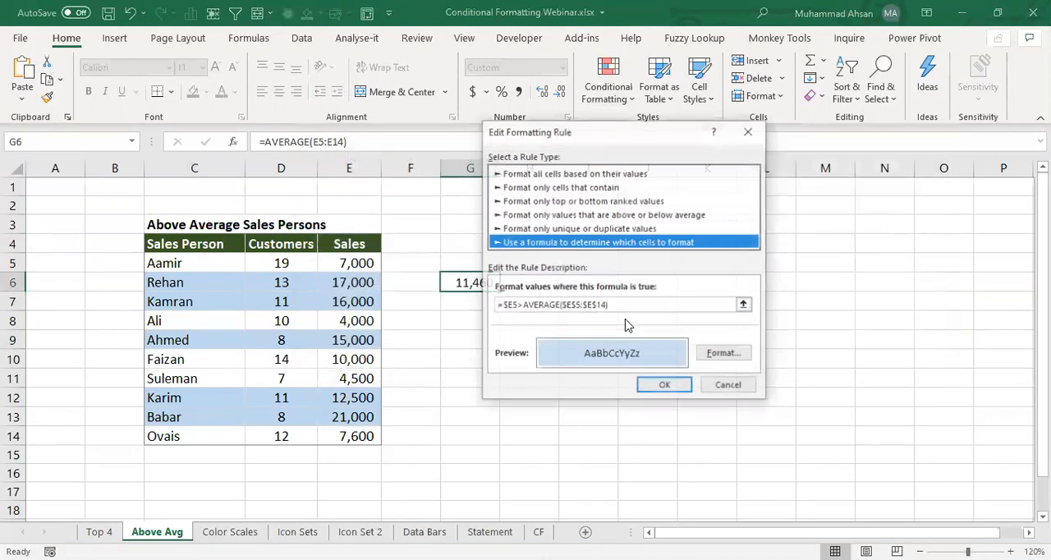
pyautogui.moveTo(624, 312); pyautogui.dragTo(434, 312)
pyautogui.hotkey('ctrl', 'c')
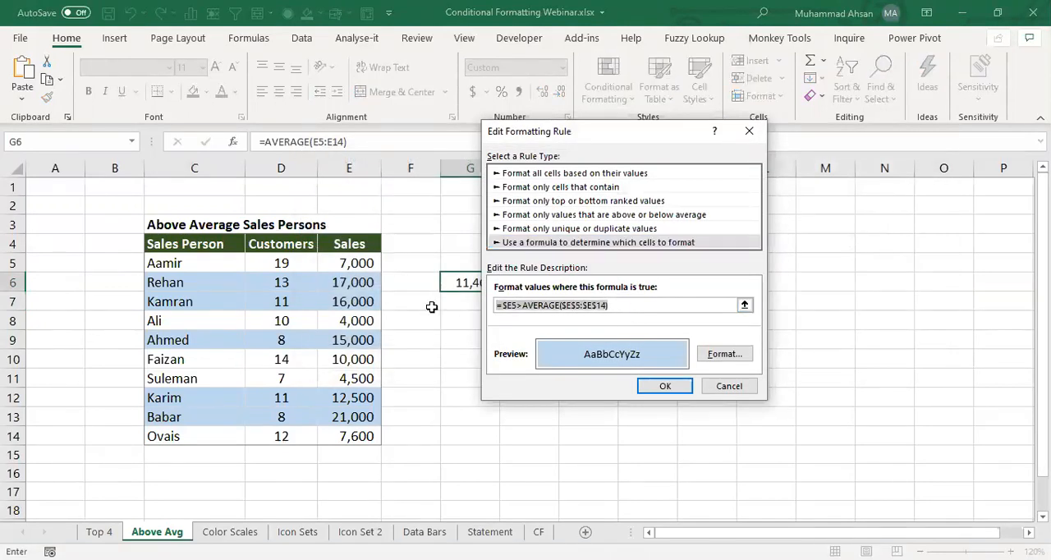
pyautogui.press('Escape')
pyautogui.press('Escape')
# - Paste the rule formula =$E5>AVERAGE($E$5:$E$14) into G7 as text and make it bold
pyautogui.click(480, 317)
pyautogui.doubleClick(486, 305)
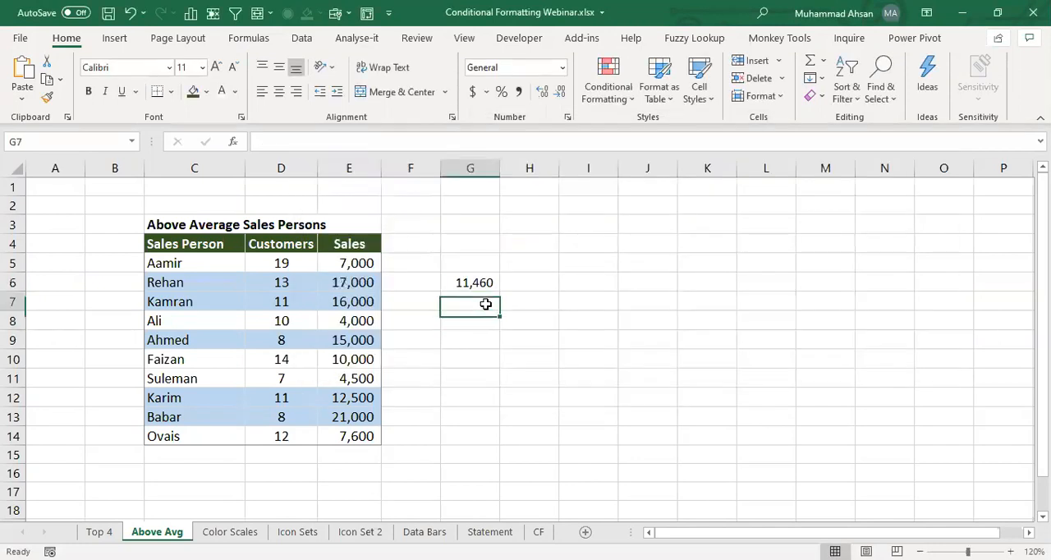
pyautogui.hotkey('ctrl', 'v')
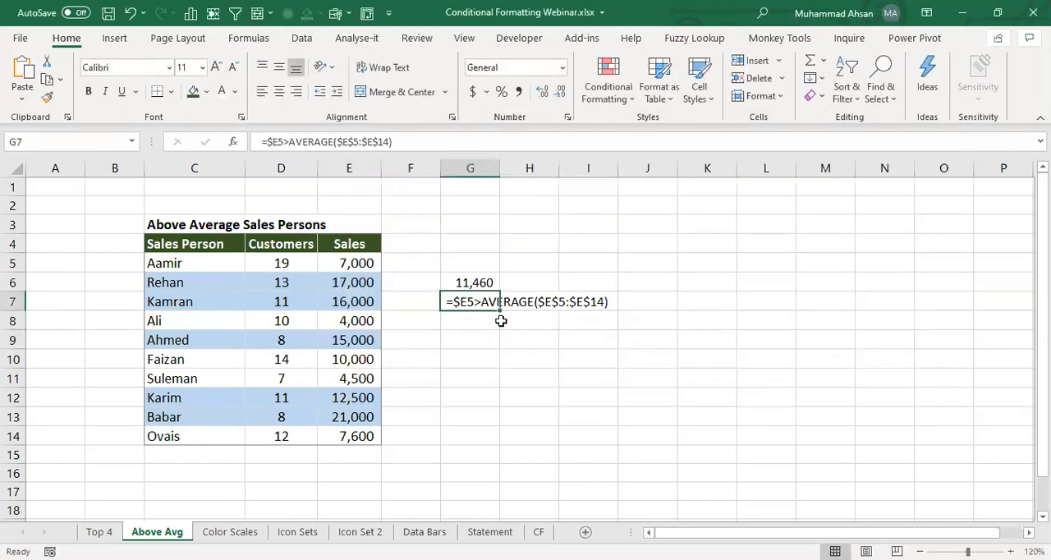
pyautogui.hotkey('ctrl', 'b')
pyautogui.press('Return')
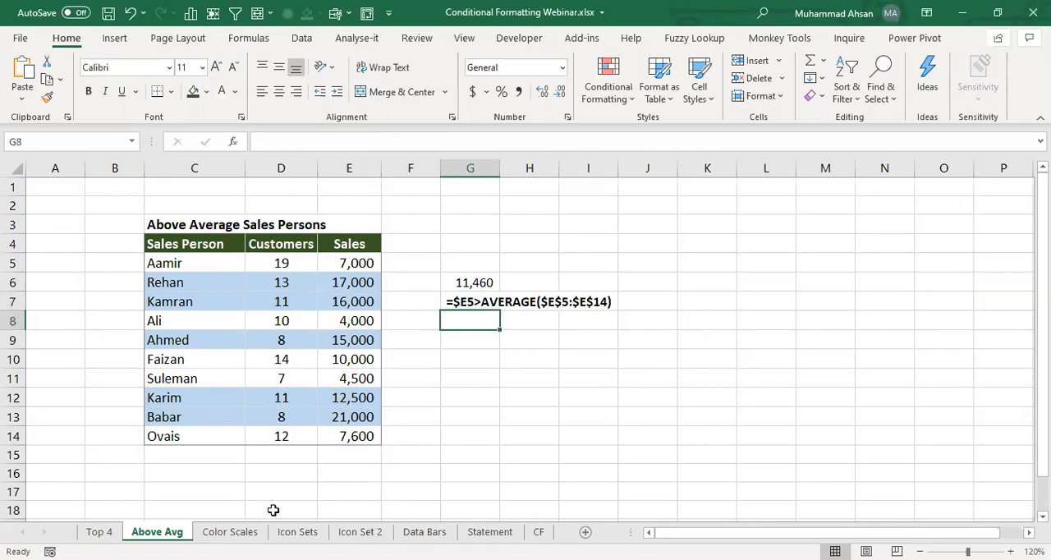
# - On the Color Scales sheet, start a custom 2-Color Scale rule for Sales cells E5:E14
pyautogui.click(230, 531)
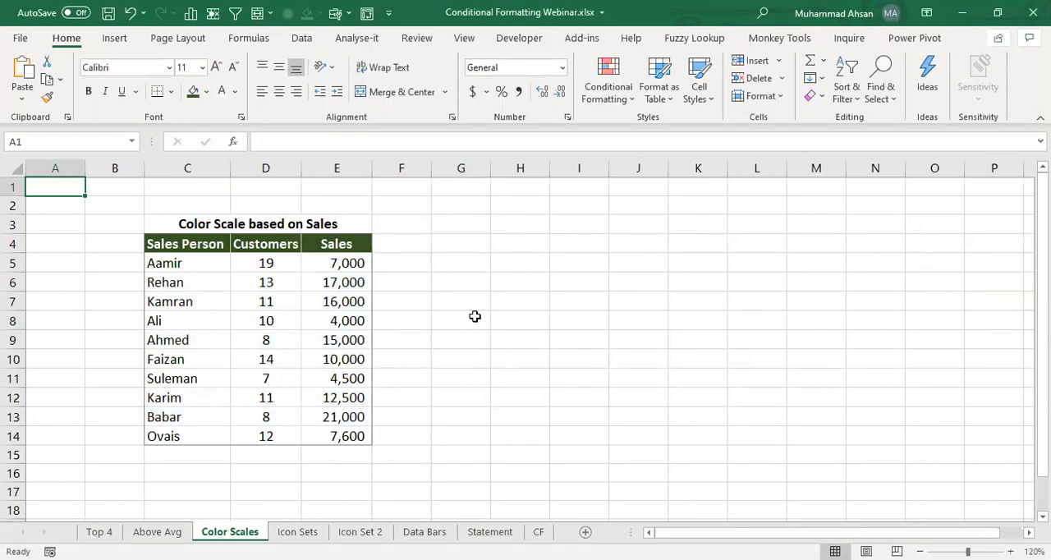
pyautogui.click(336, 268)
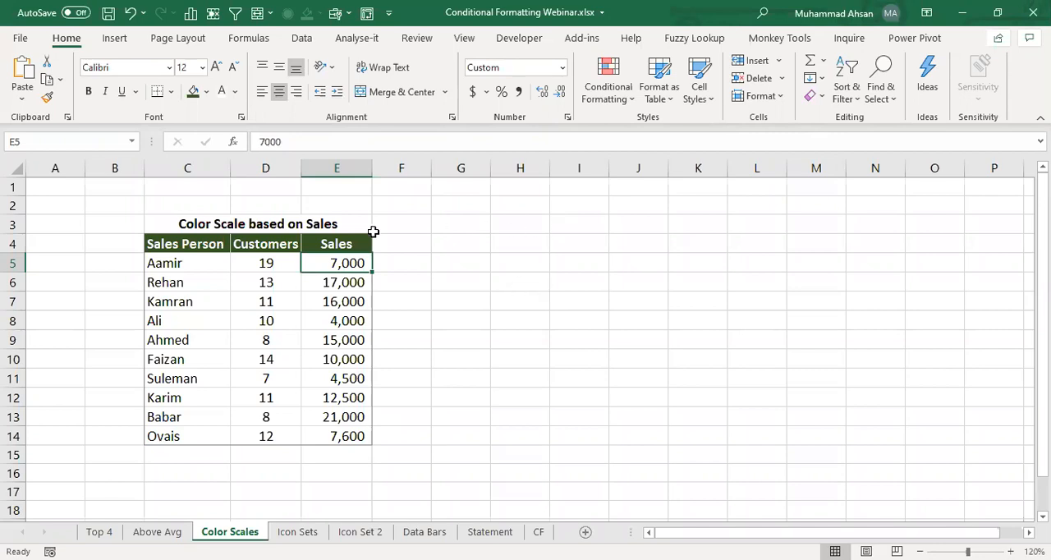
pyautogui.moveTo(336, 263)
pyautogui.mouseDown()
pyautogui.moveTo(345, 398)
pyautogui.moveTo(335, 432)
pyautogui.mouseUp()
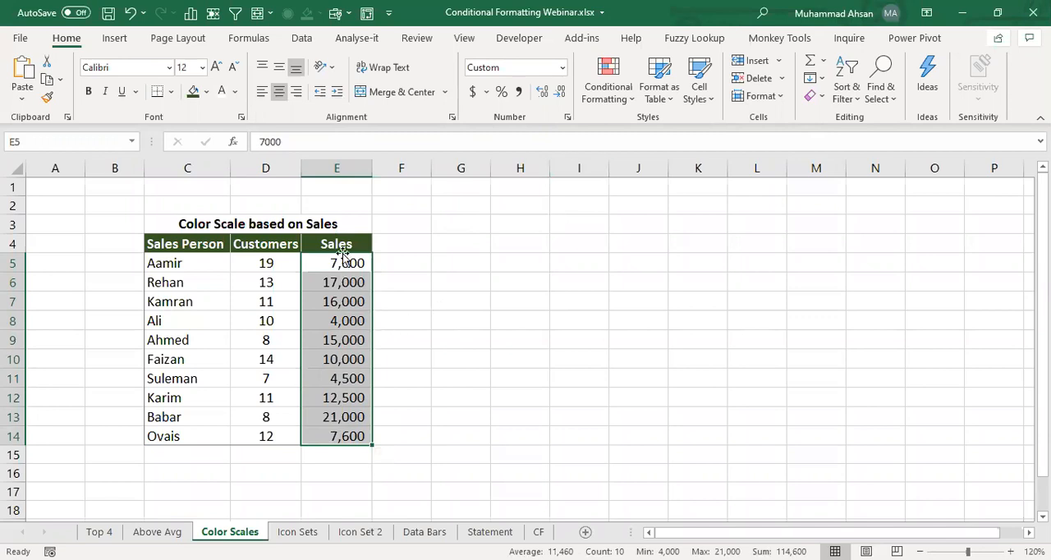
pyautogui.click(600, 104)
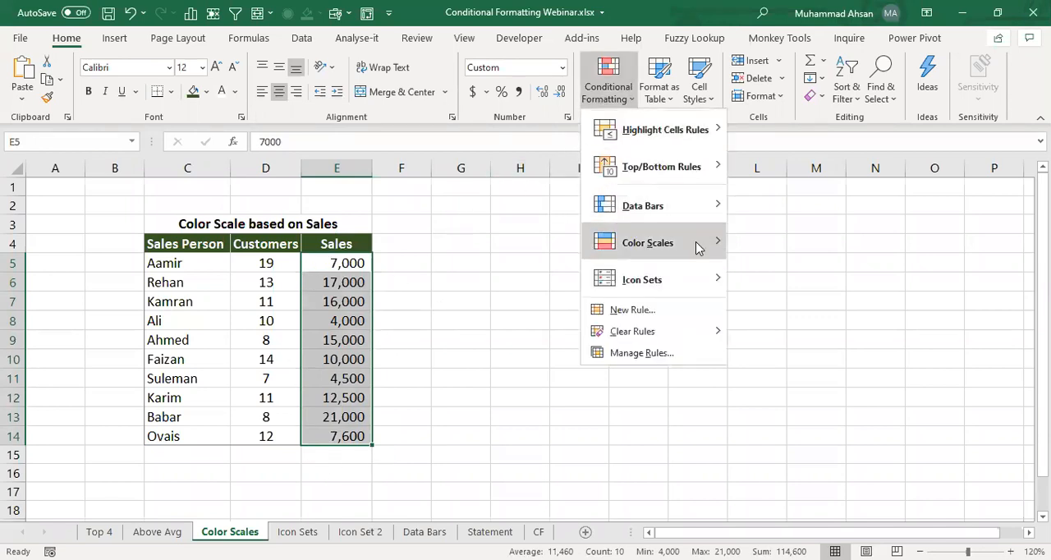
pyautogui.moveTo(716, 245)
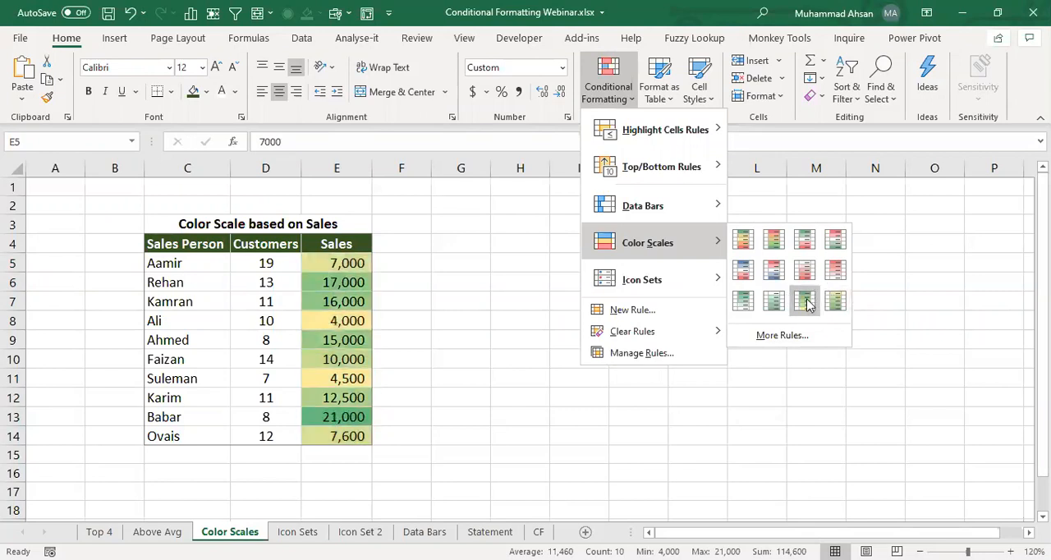
pyautogui.click(782, 337)
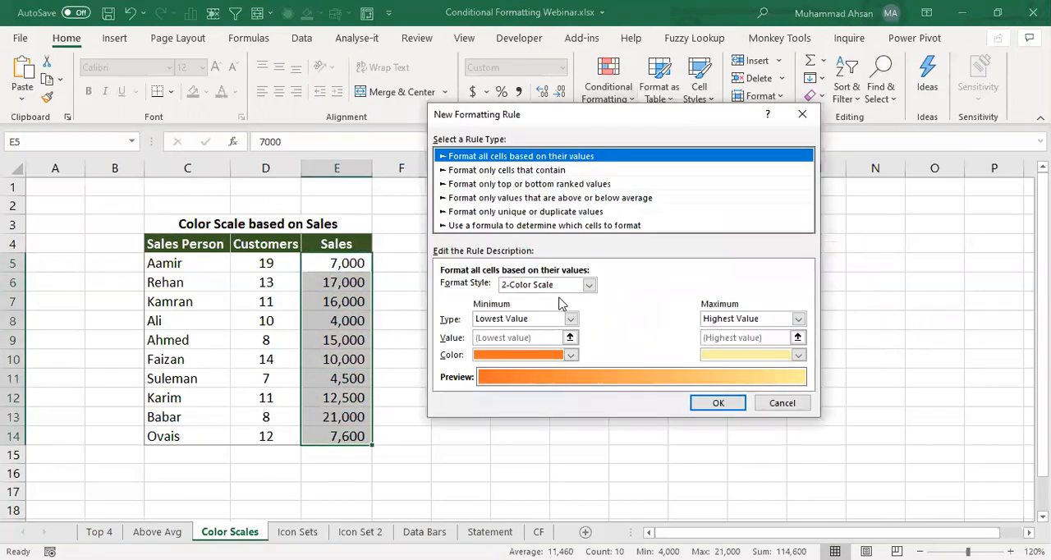
pyautogui.click(586, 286)
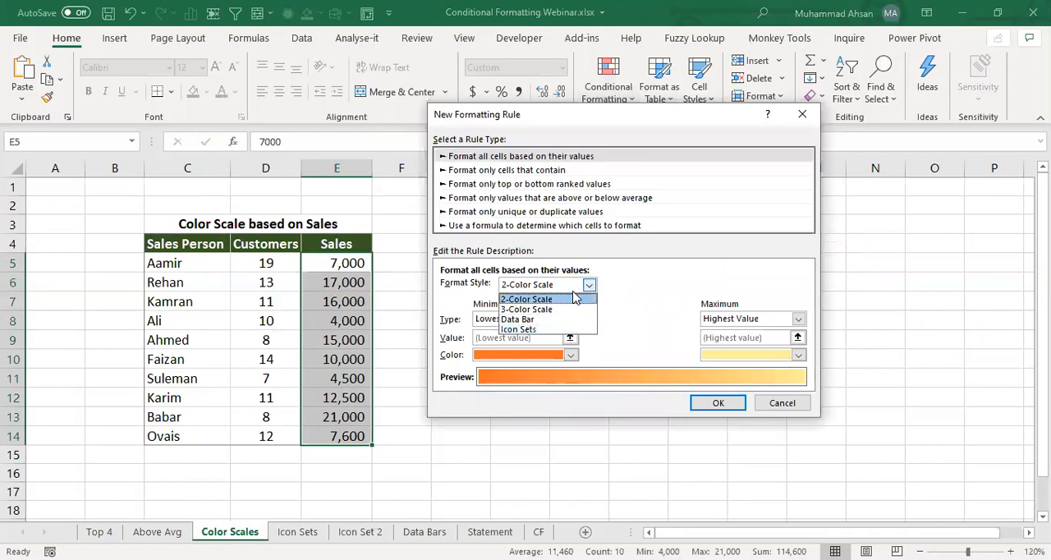
pyautogui.click(575, 299)
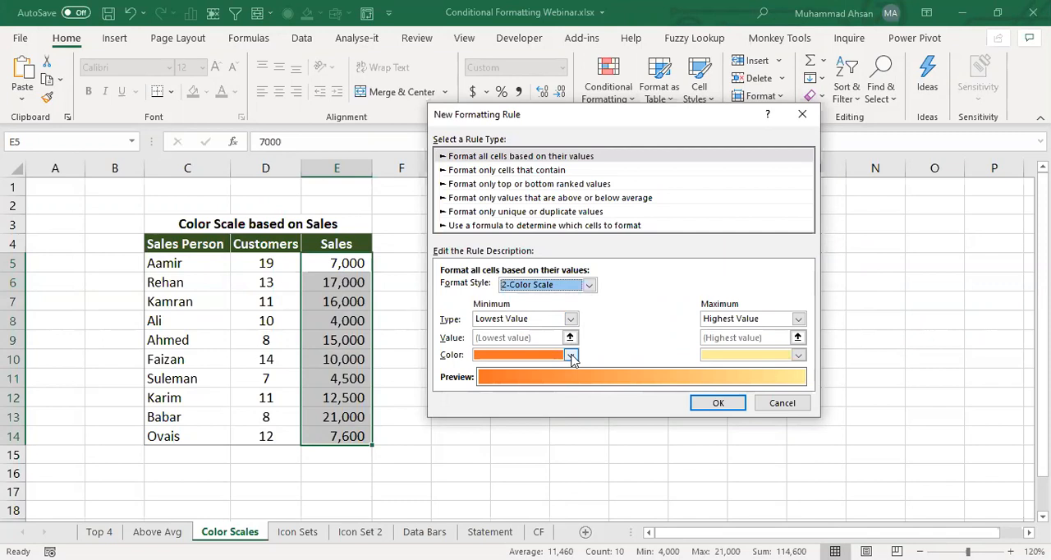
# - Set the scale's lowest-value color to light green and highest-value color to dark green, and apply the rule
pyautogui.click(571, 355)
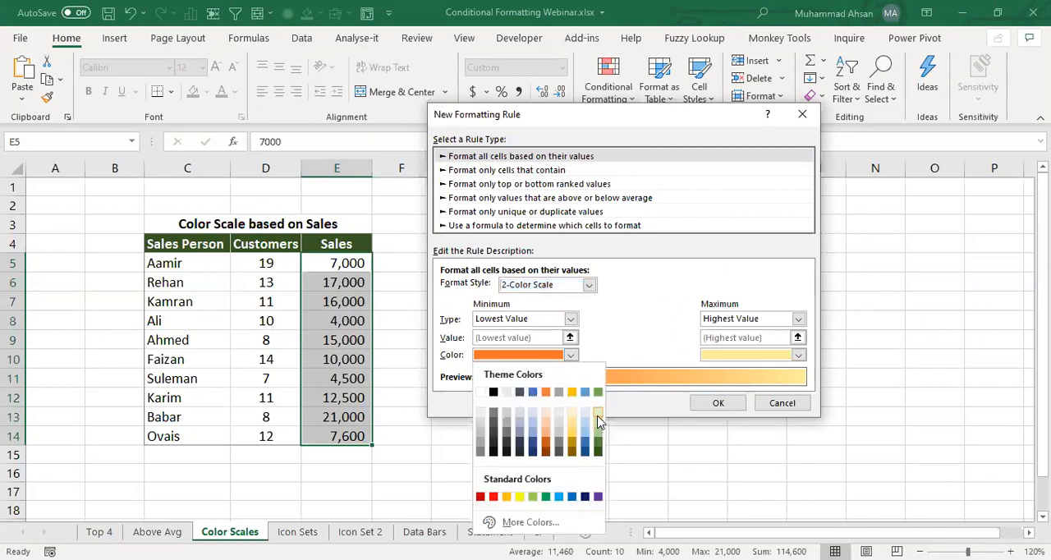
pyautogui.click(598, 414)
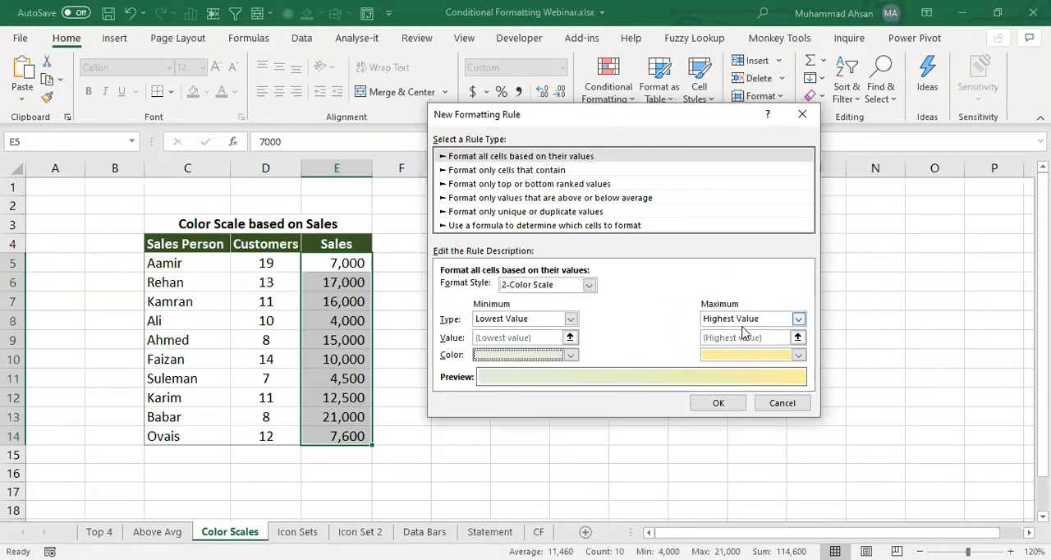
pyautogui.click(796, 354)
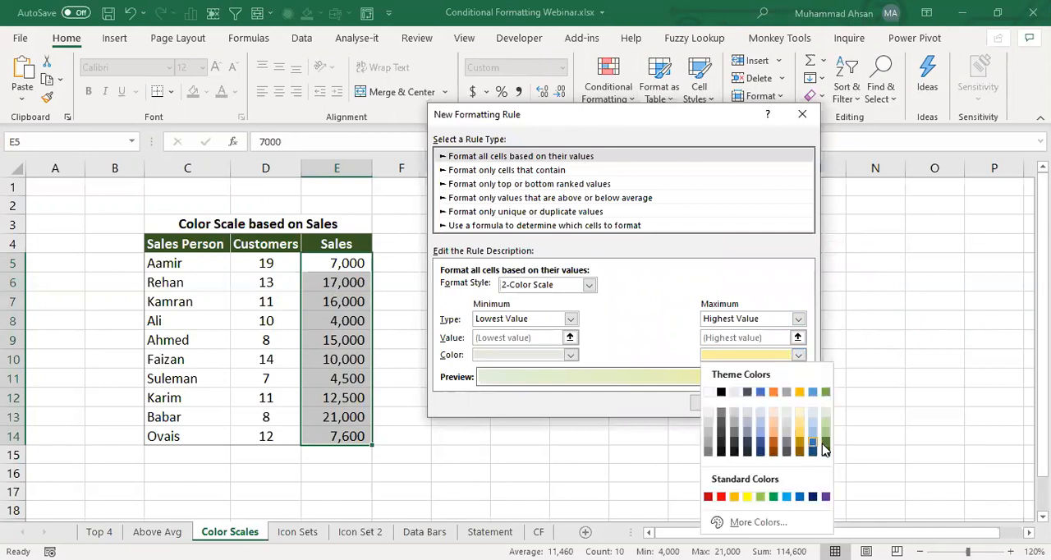
pyautogui.click(825, 447)
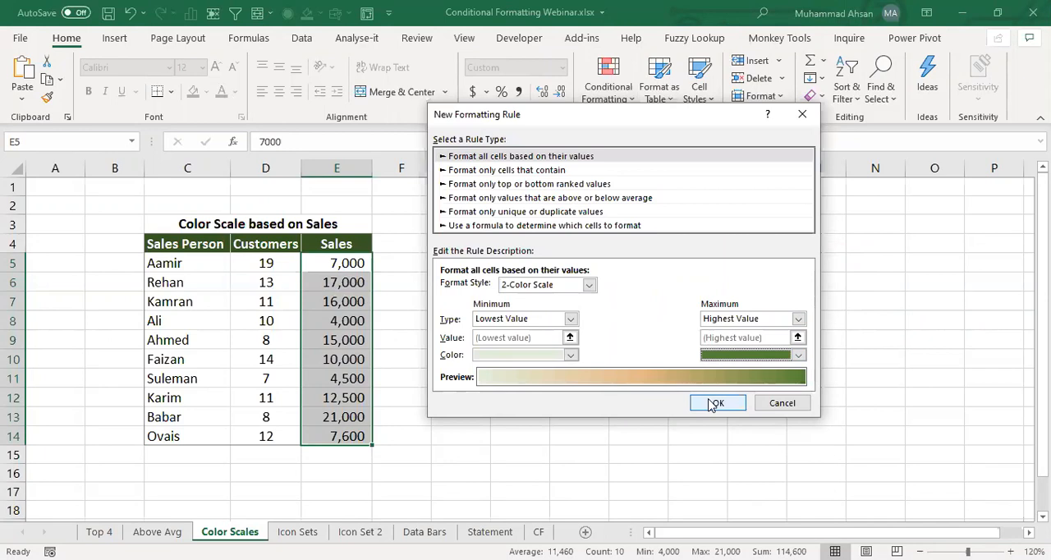
pyautogui.click(712, 402)
# - Compare the shading of the lowest Sales value in E8 with the highest in E13
pyautogui.click(340, 322)
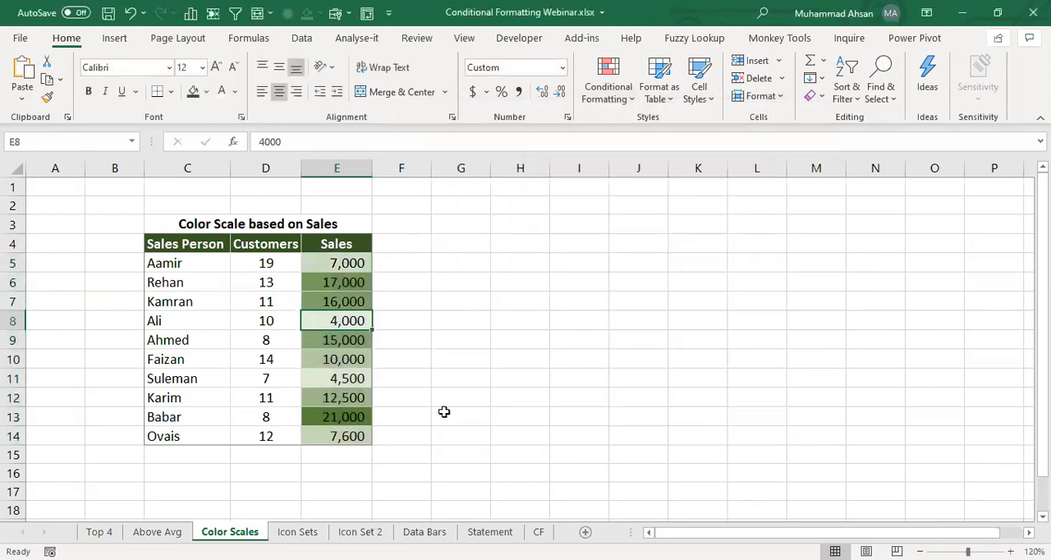
pyautogui.click(344, 418)
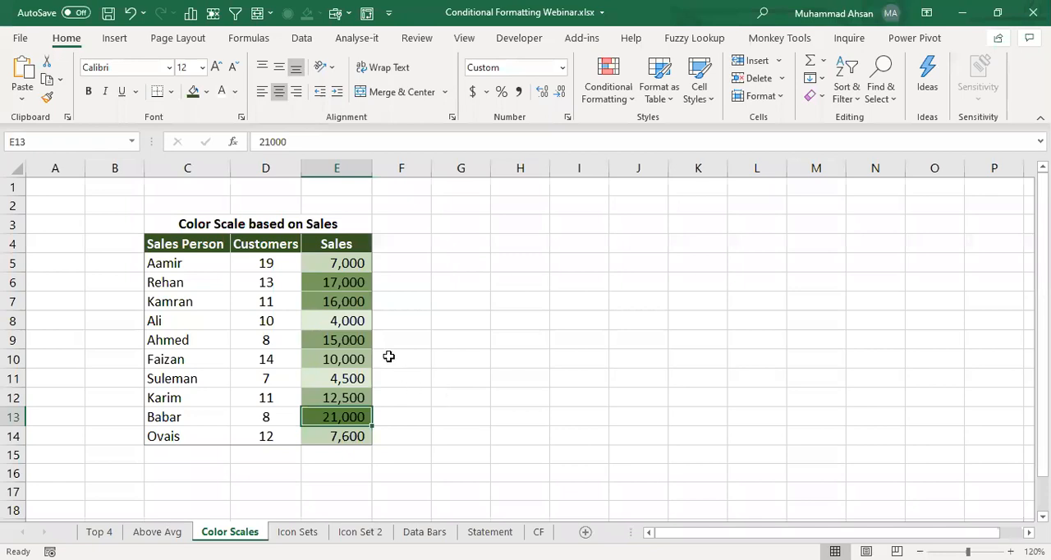
pyautogui.click(358, 323)
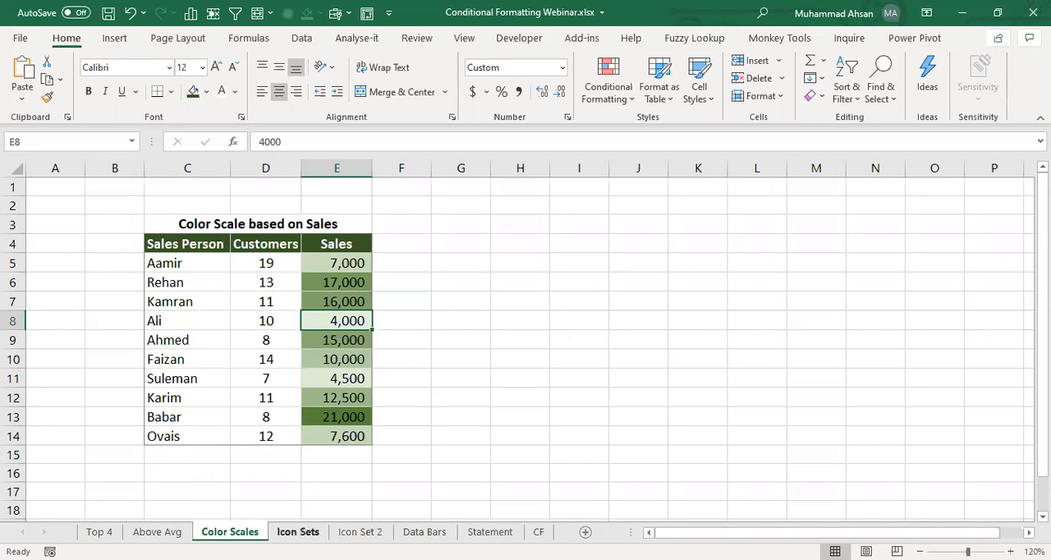
# - On the Icon Sets sheet, insert a blank column before the Customers column
pyautogui.click(298, 531)
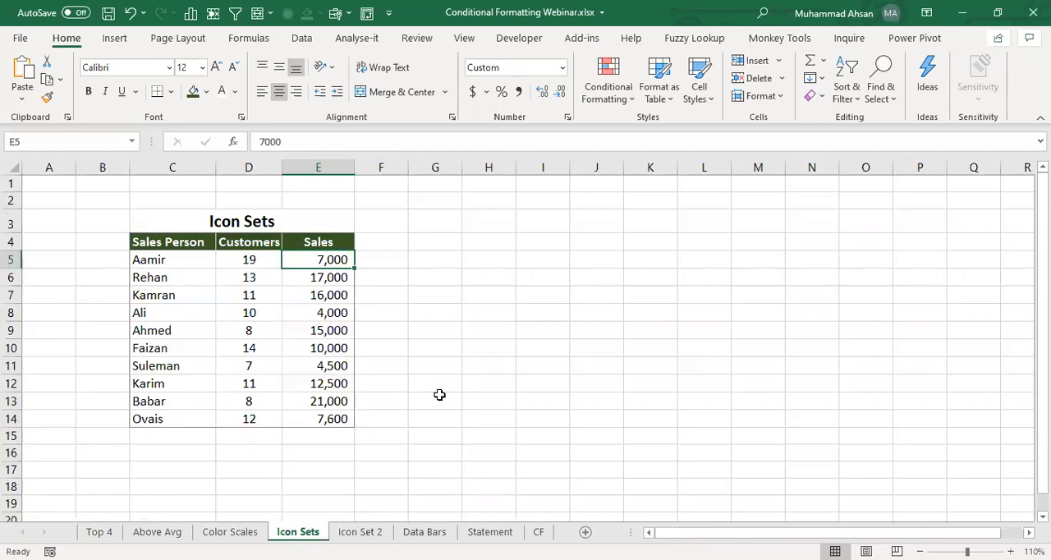
pyautogui.click(240, 258)
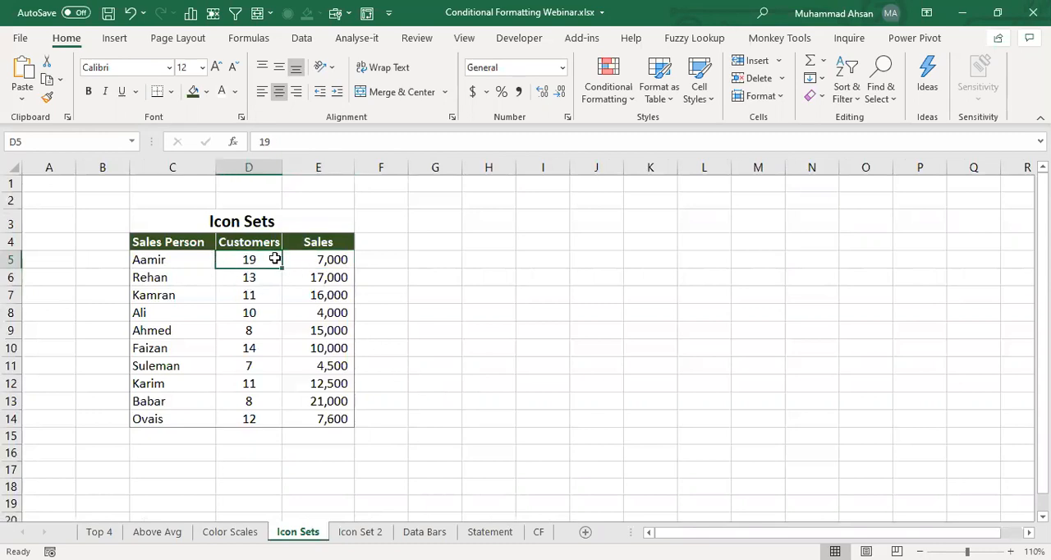
pyautogui.hotkey('alt', 'i')
pyautogui.press('c')
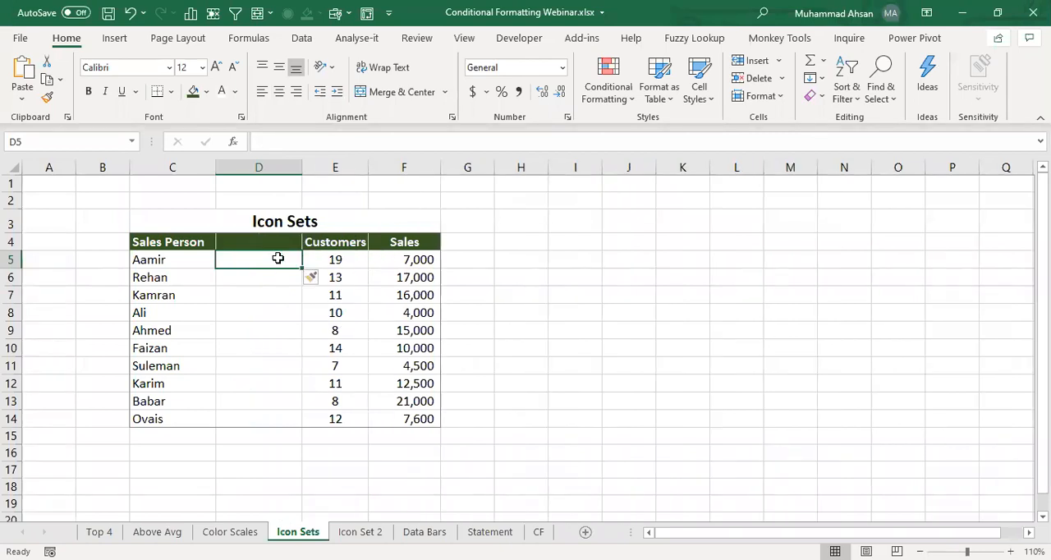
# - Enter the formula =F5/E5 in D5 to divide Sales by Customers, and fill it down to D14
pyautogui.write('=')
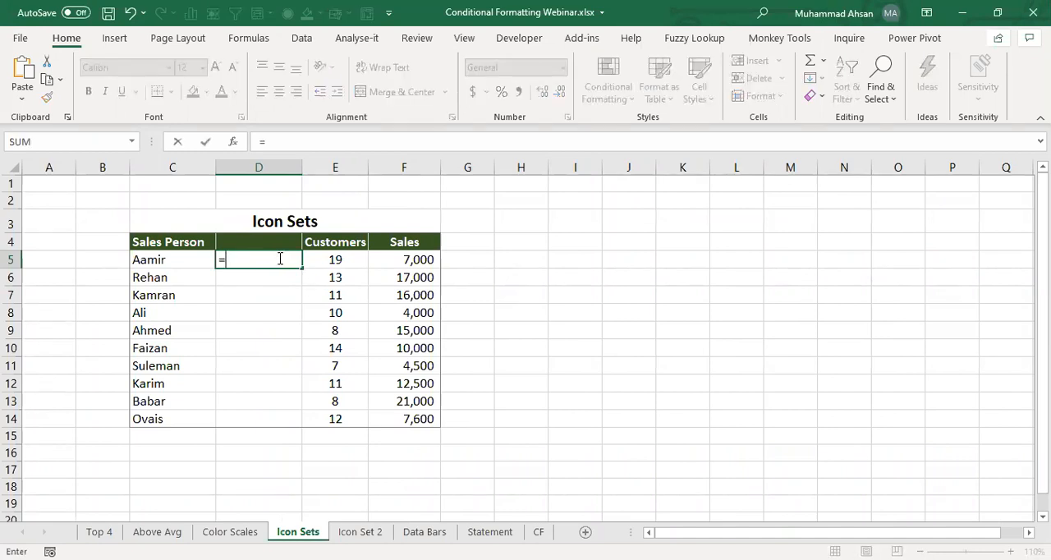
pyautogui.press('Right')
pyautogui.press('Right')
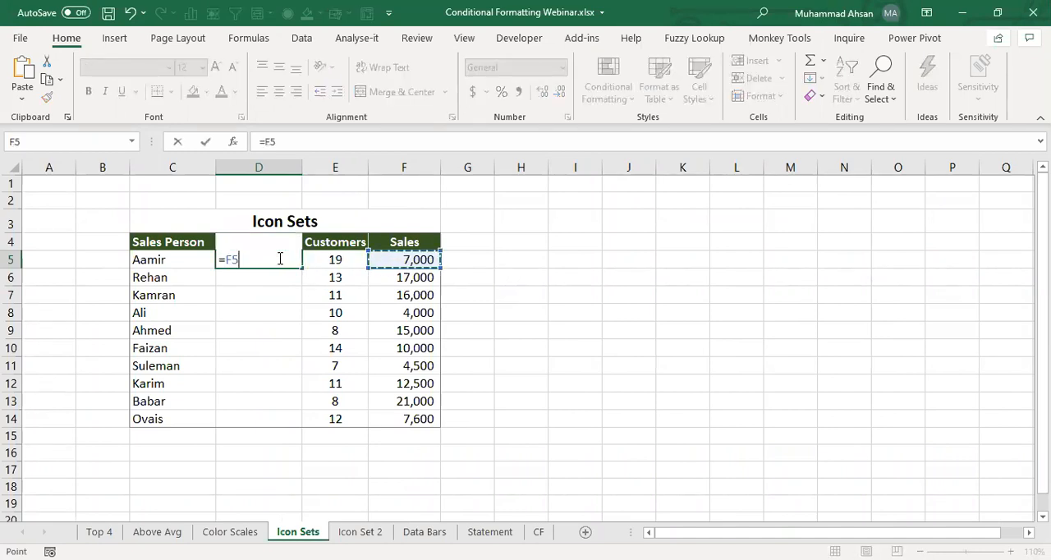
pyautogui.write('/')
pyautogui.press('Right')
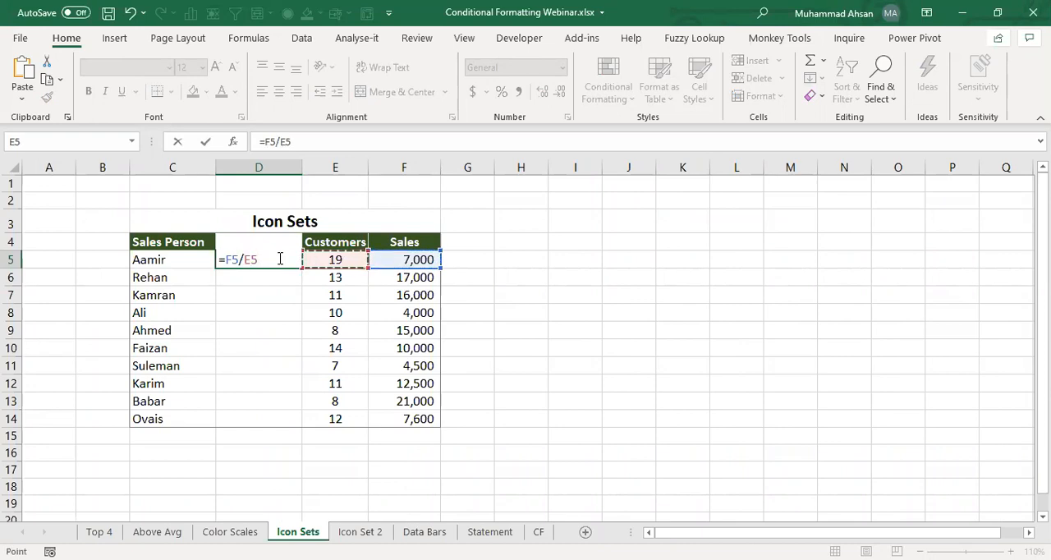
pyautogui.press('Return')
pyautogui.click(279, 258)
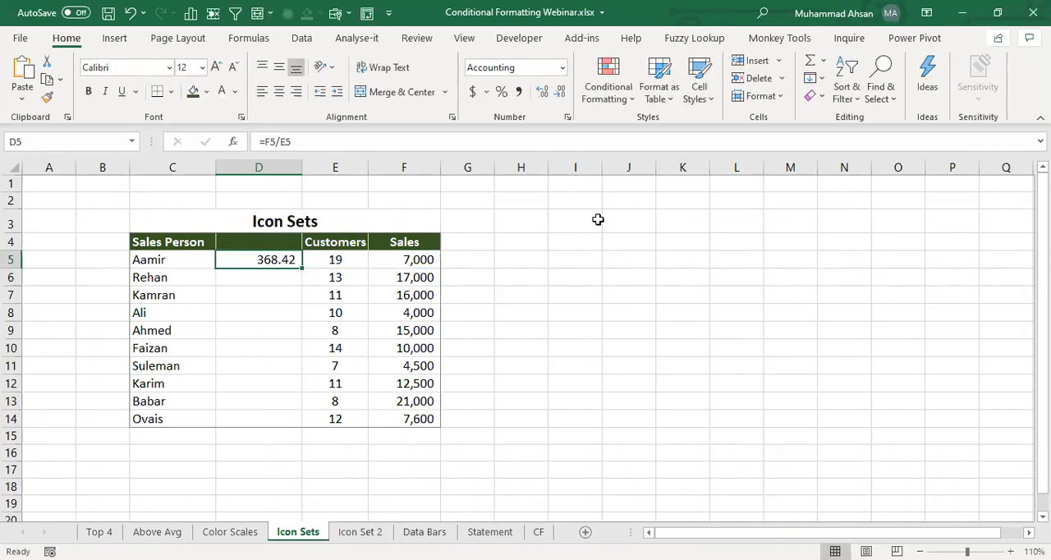
pyautogui.moveTo(303, 269); pyautogui.dragTo(288, 423)
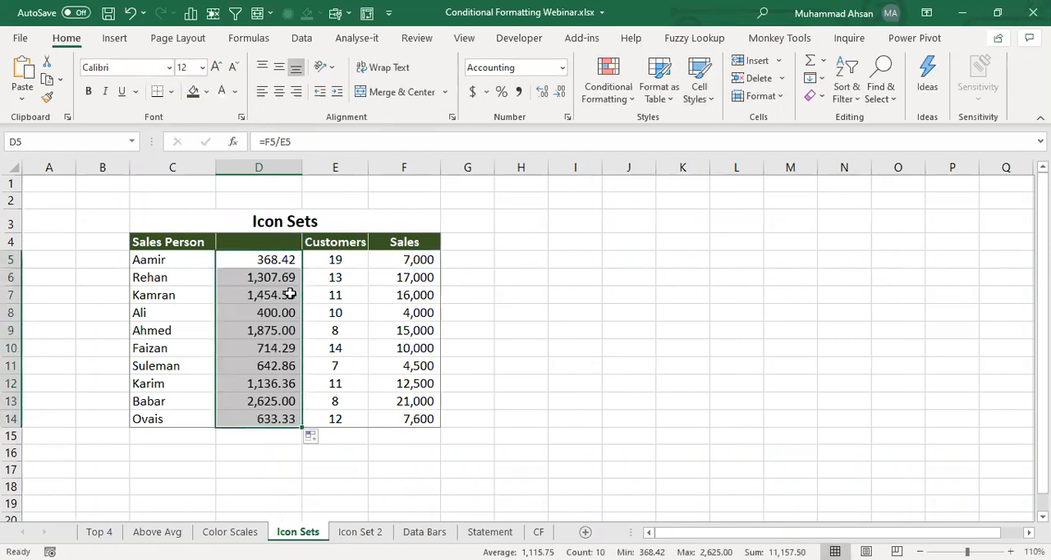
# - Apply the green, yellow and red circle icon set to the sales-per-customer values in D5:D14
pyautogui.click(285, 291)
pyautogui.click(278, 256)
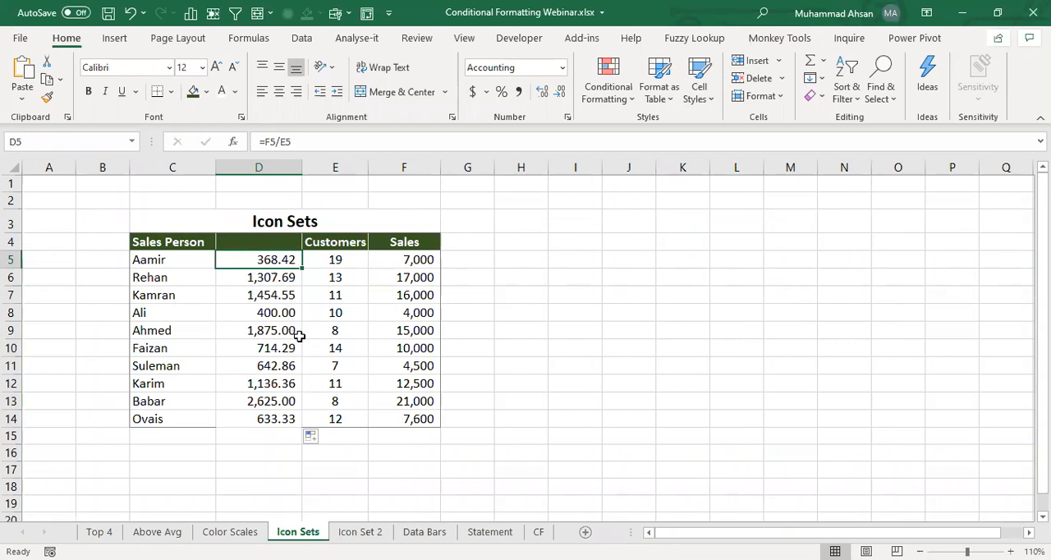
pyautogui.click(271, 295)
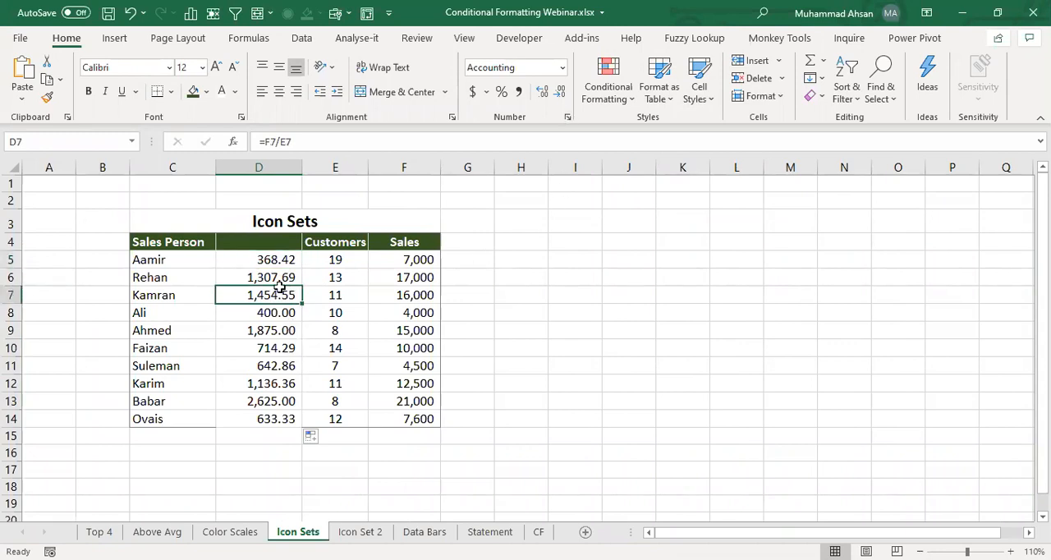
pyautogui.moveTo(275, 263); pyautogui.dragTo(267, 423)
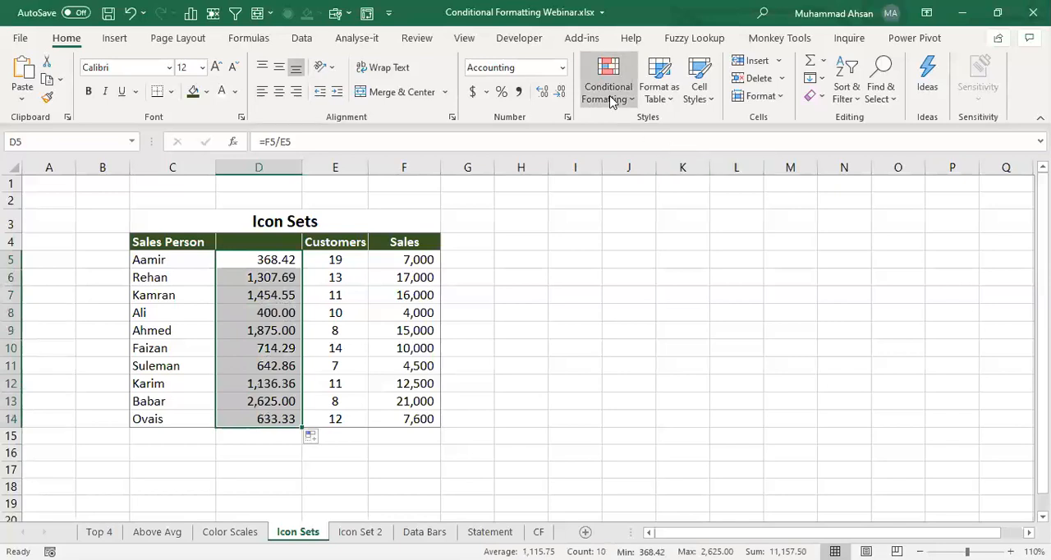
pyautogui.click(610, 100)
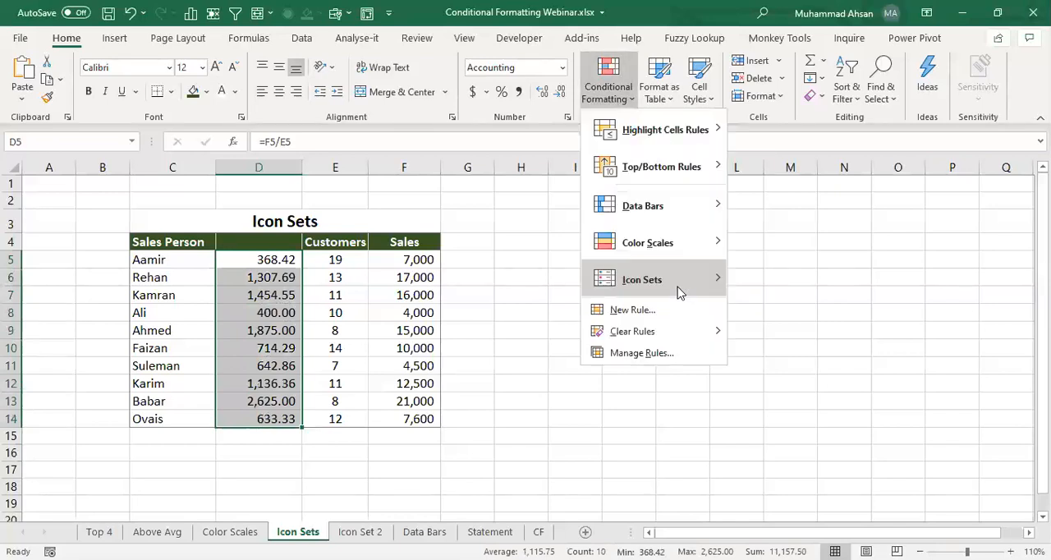
pyautogui.moveTo(678, 293)
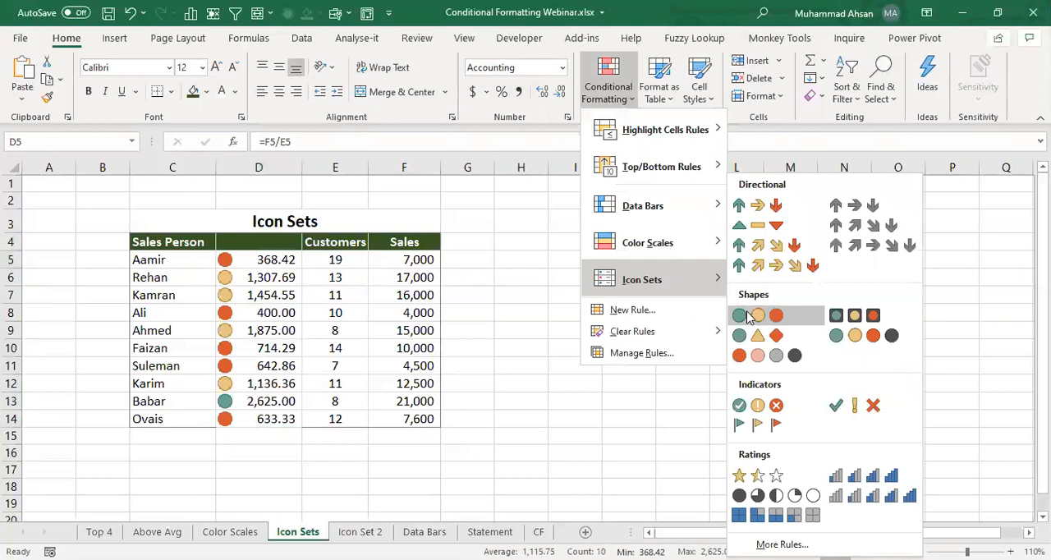
pyautogui.click(747, 316)
pyautogui.click(296, 295)
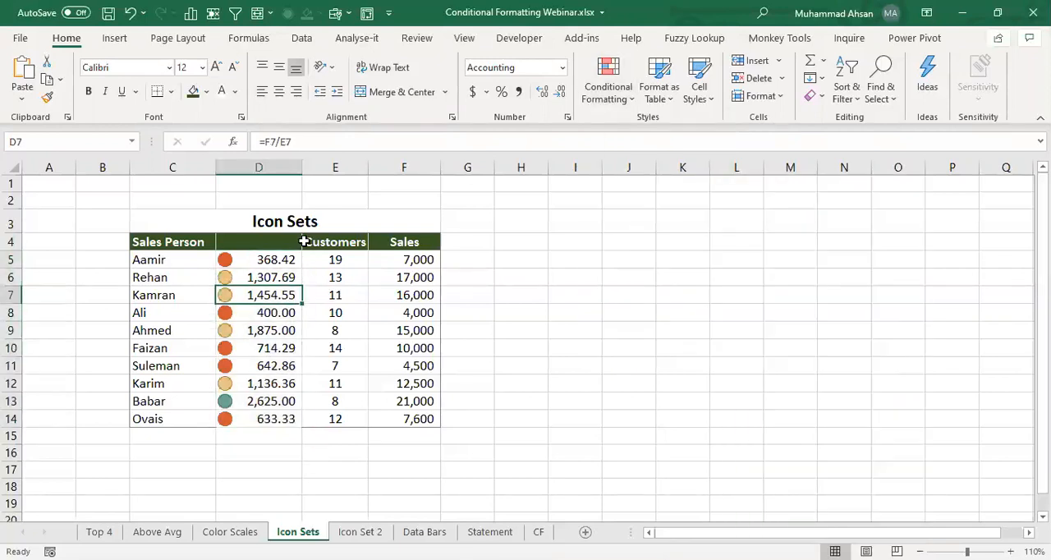
# - Try narrowing column D, and auto-fit its width to the values
pyautogui.moveTo(301, 169); pyautogui.dragTo(277, 174)
pyautogui.click(177, 401)
pyautogui.click(333, 401)
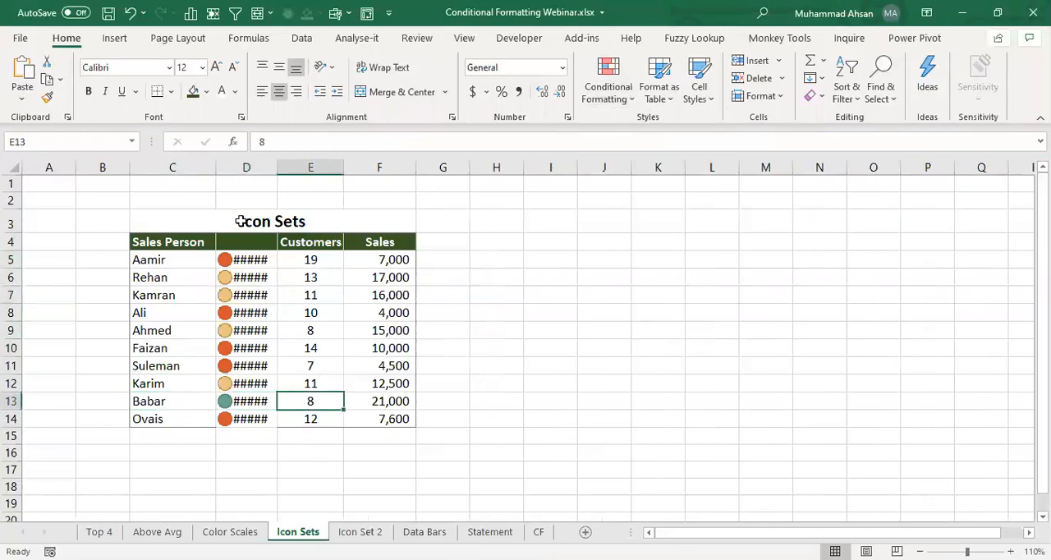
pyautogui.moveTo(277, 172); pyautogui.dragTo(277, 172)
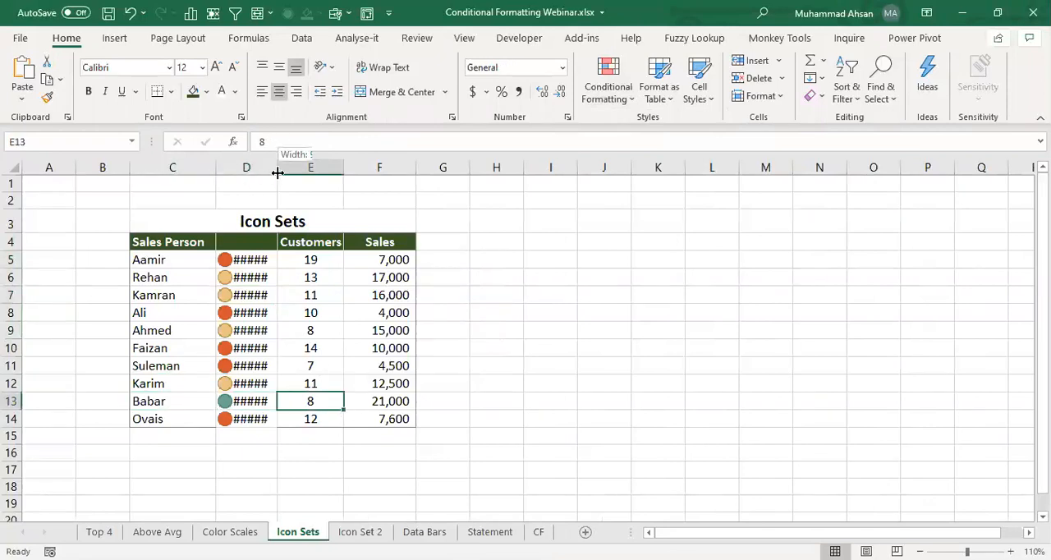
pyautogui.doubleClick(277, 172)
# - Compare the circle icons with the sales-per-customer values in D13, D8, D5, D10 and D11
pyautogui.click(296, 400)
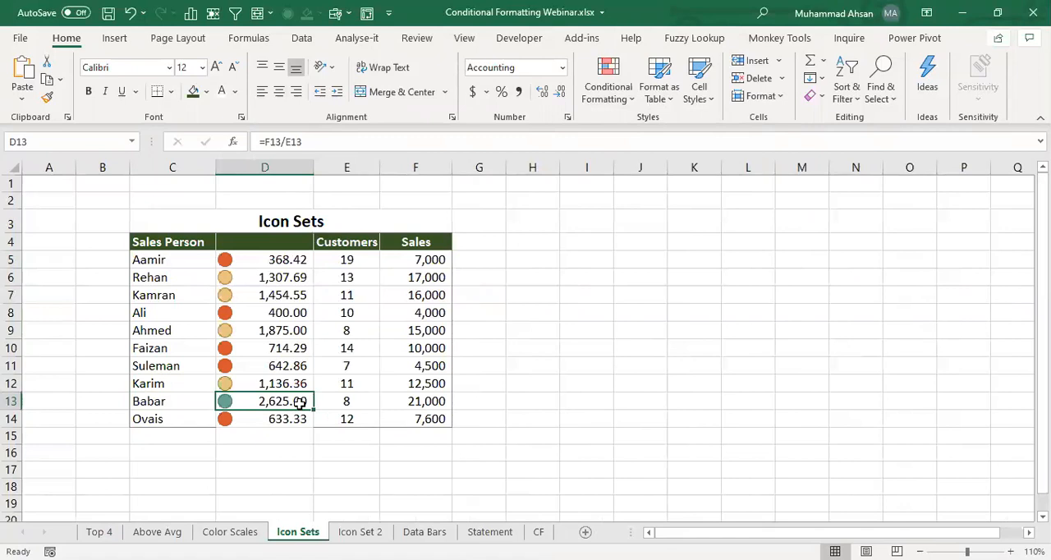
pyautogui.click(288, 317)
pyautogui.click(289, 262)
pyautogui.click(281, 310)
pyautogui.click(275, 346)
pyautogui.click(273, 368)
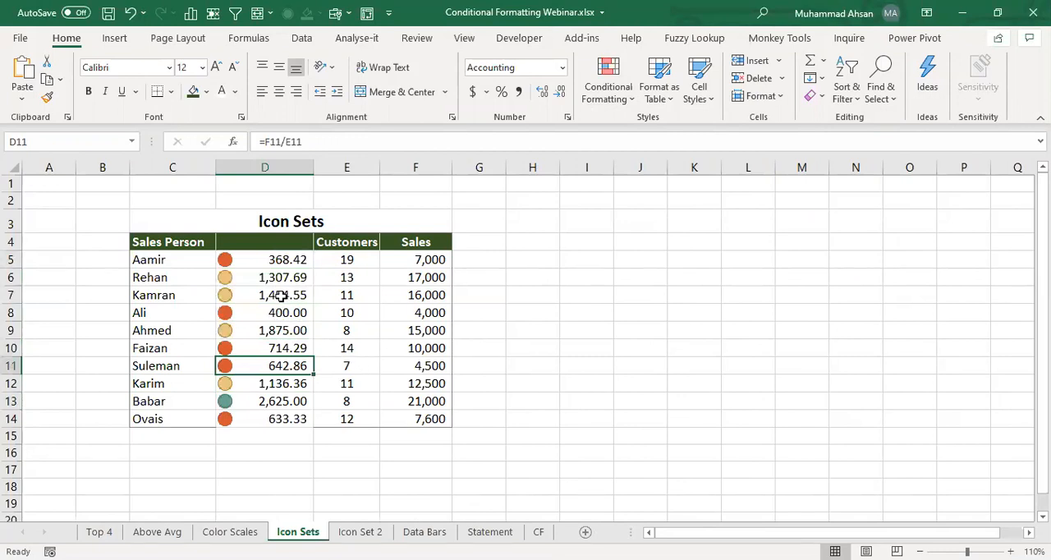
# - Edit the icon set rule on D5:D14 to show only the icons without the values
pyautogui.moveTo(289, 259); pyautogui.dragTo(287, 417)
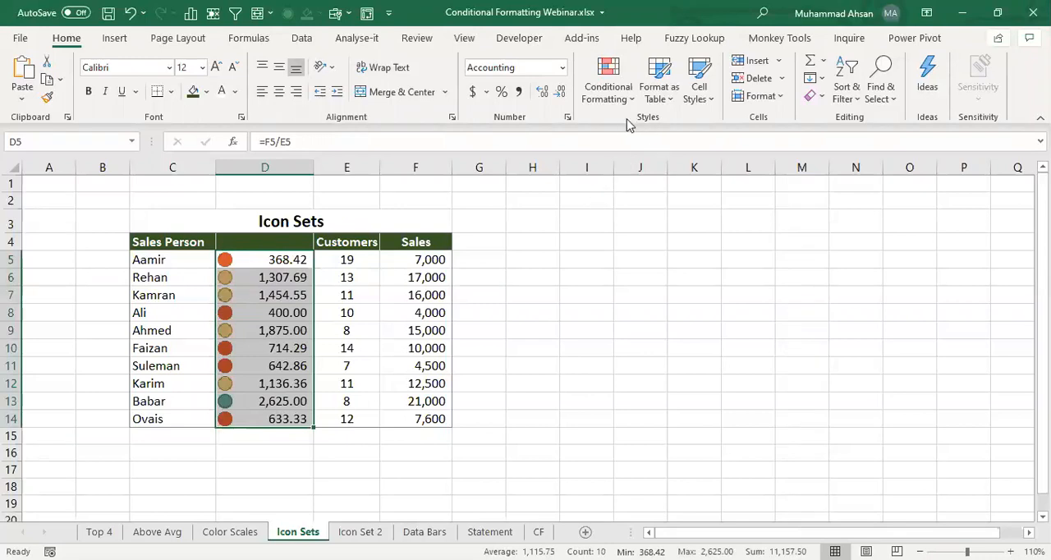
pyautogui.click(604, 100)
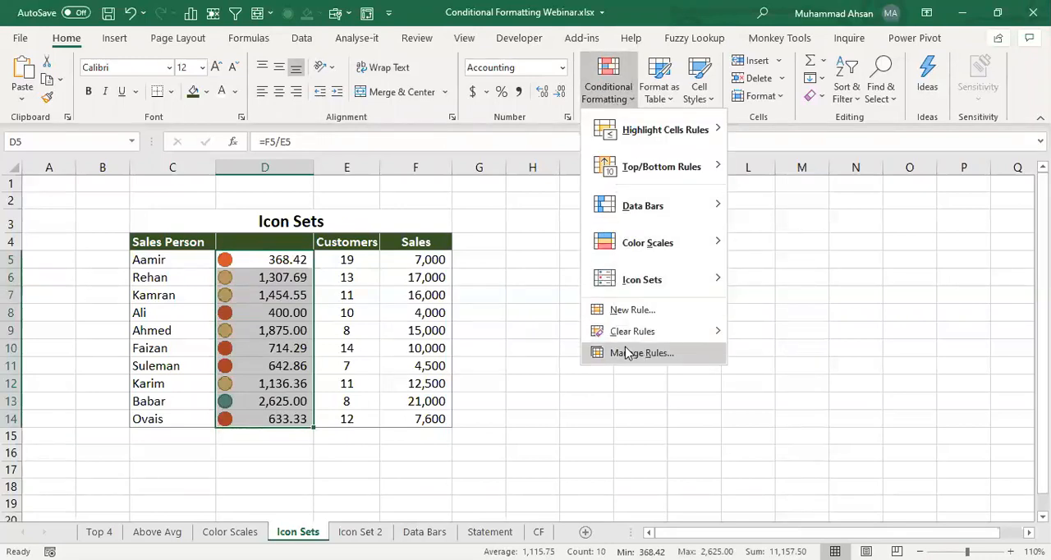
pyautogui.click(636, 354)
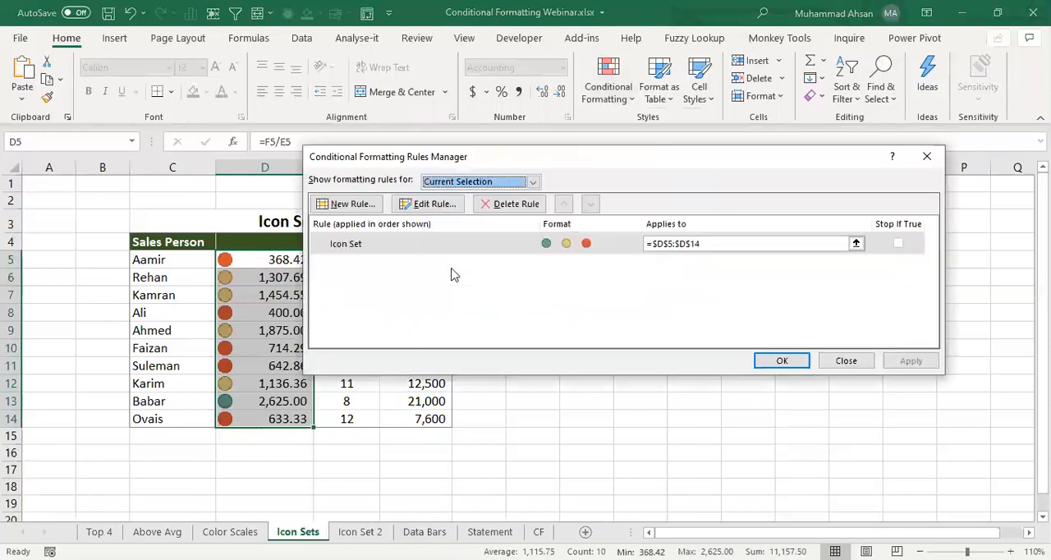
pyautogui.click(433, 207)
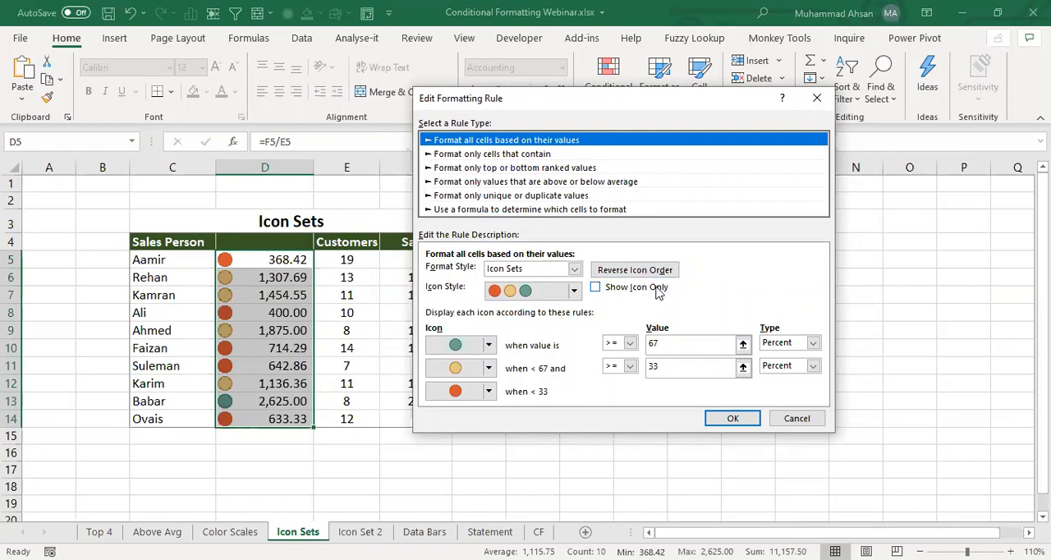
pyautogui.click(595, 289)
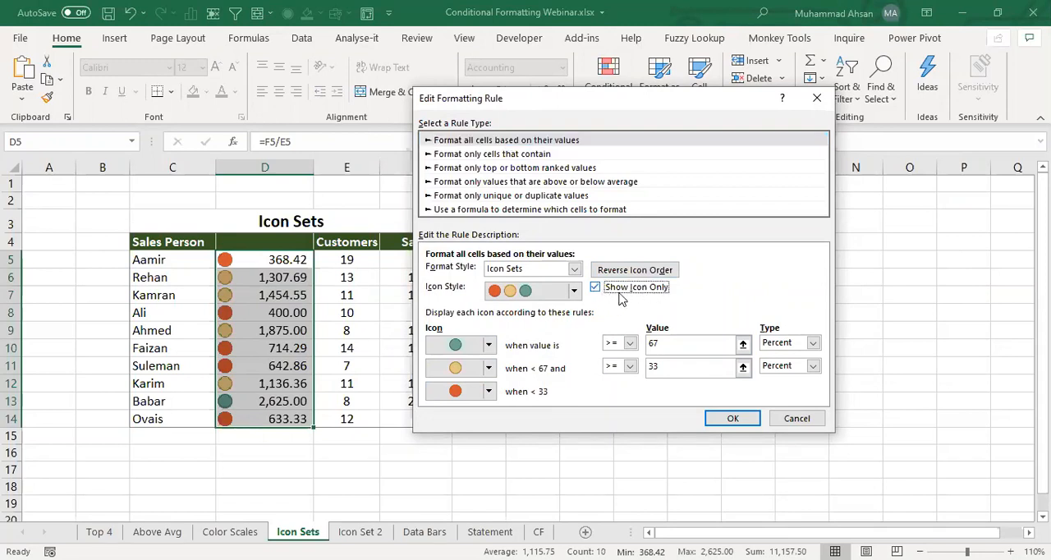
pyautogui.click(721, 421)
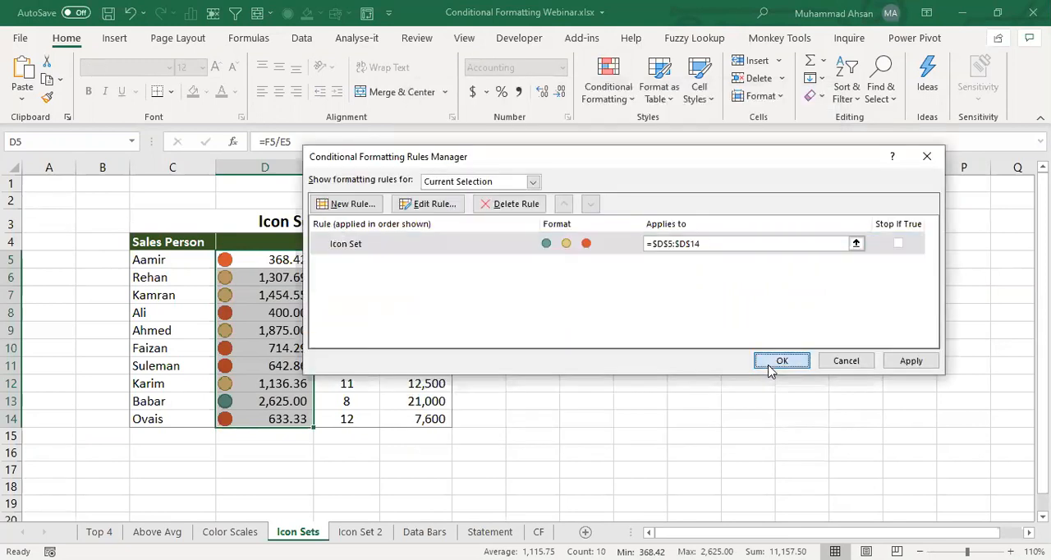
pyautogui.click(780, 361)
pyautogui.click(265, 291)
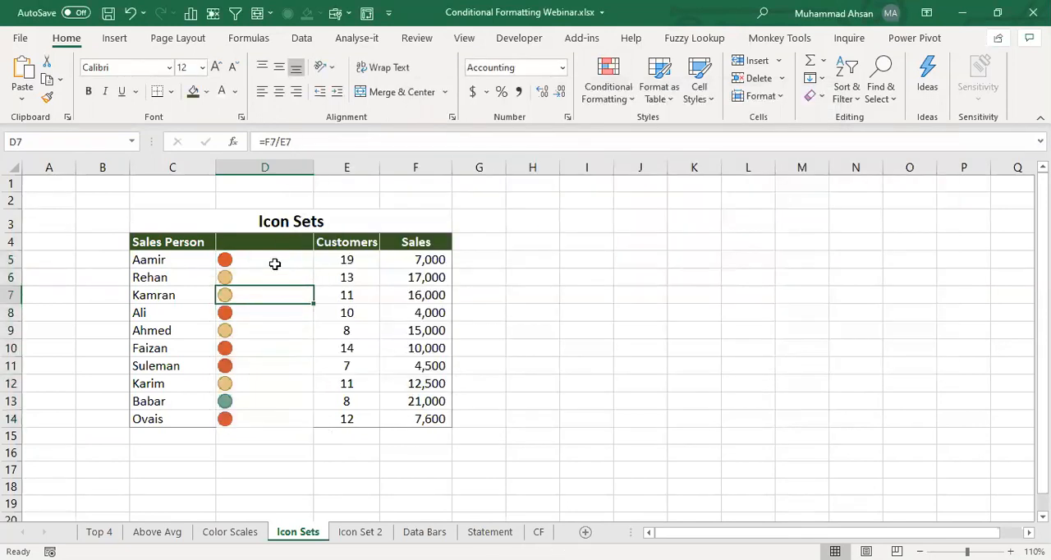
# - Narrow column D to little more than the icon width and hide the sheet's gridlines
pyautogui.moveTo(313, 170); pyautogui.dragTo(251, 171)
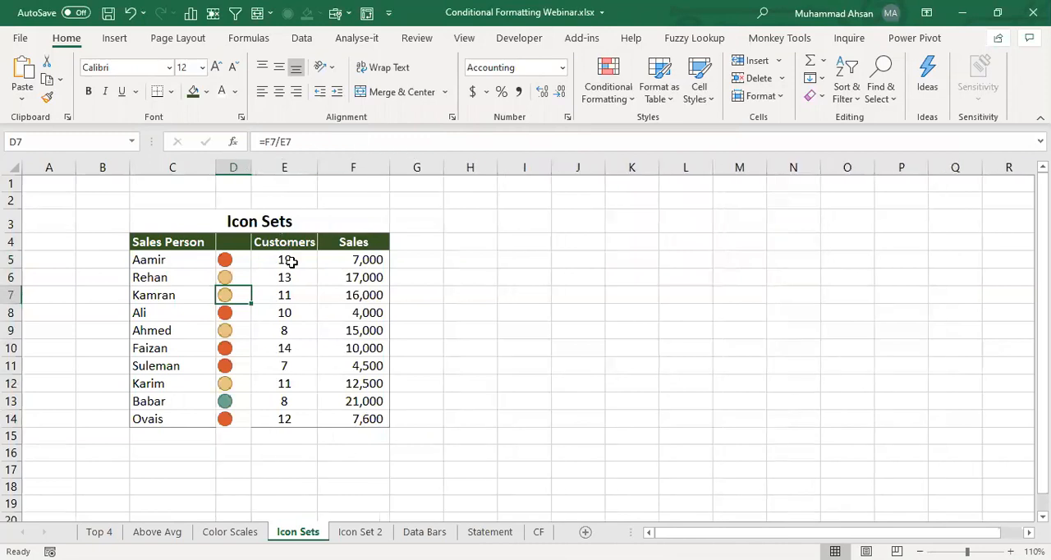
pyautogui.click(463, 38)
pyautogui.click(365, 92)
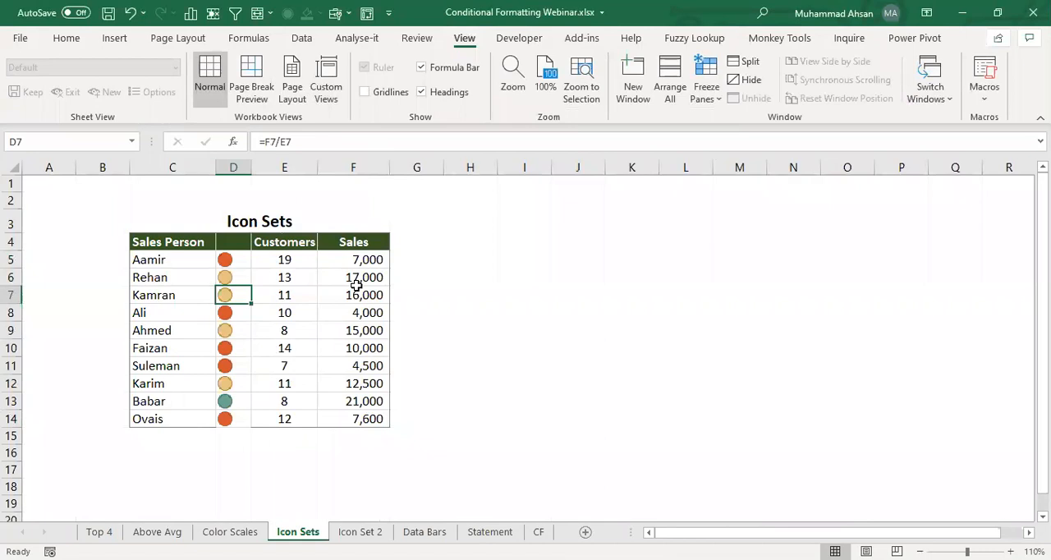
pyautogui.click(472, 343)
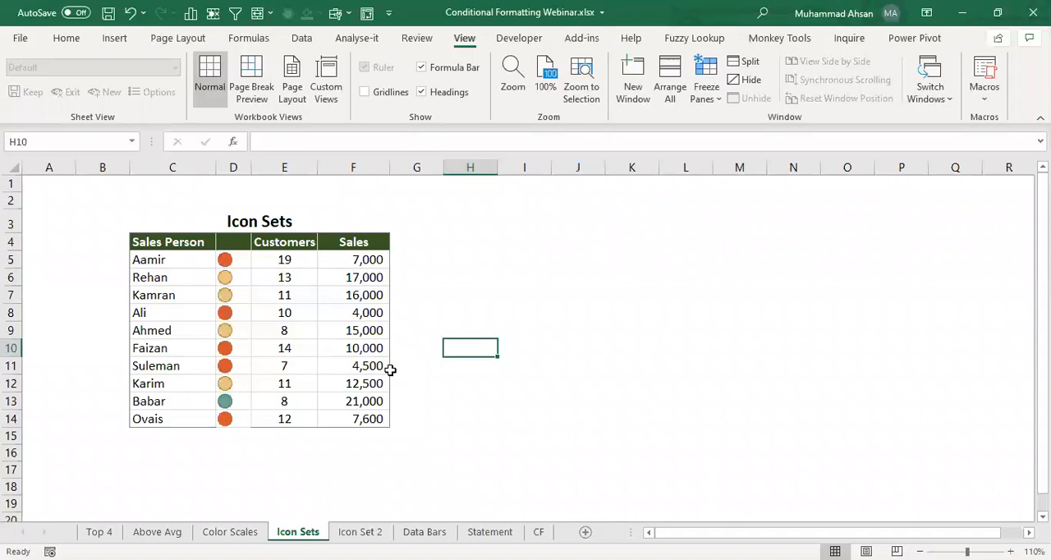
pyautogui.click(366, 325)
pyautogui.click(246, 224)
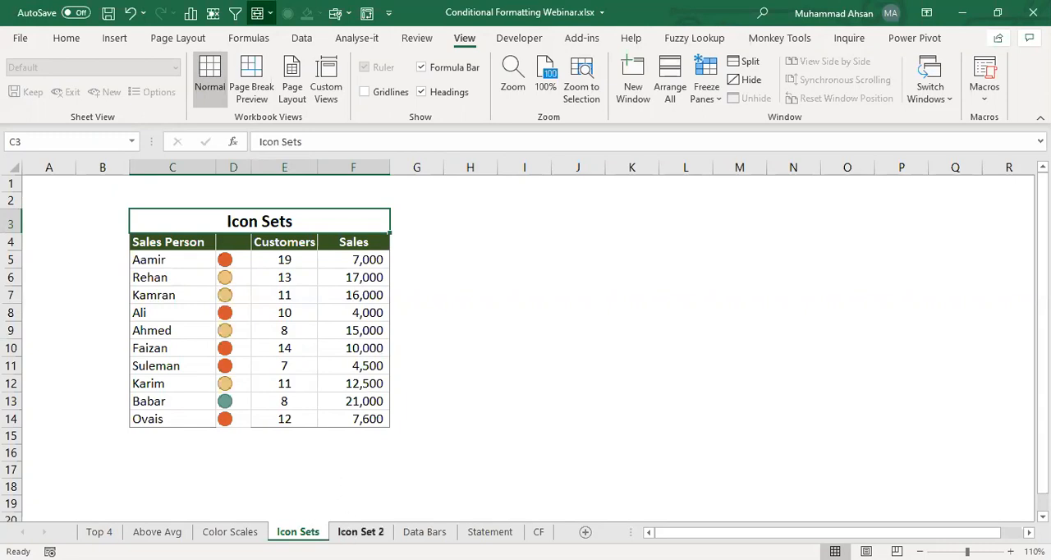
# - Go to the Icon Set 2 sheet and review its Products, This Month and Last Month columns
pyautogui.click(355, 528)
pyautogui.click(355, 284)
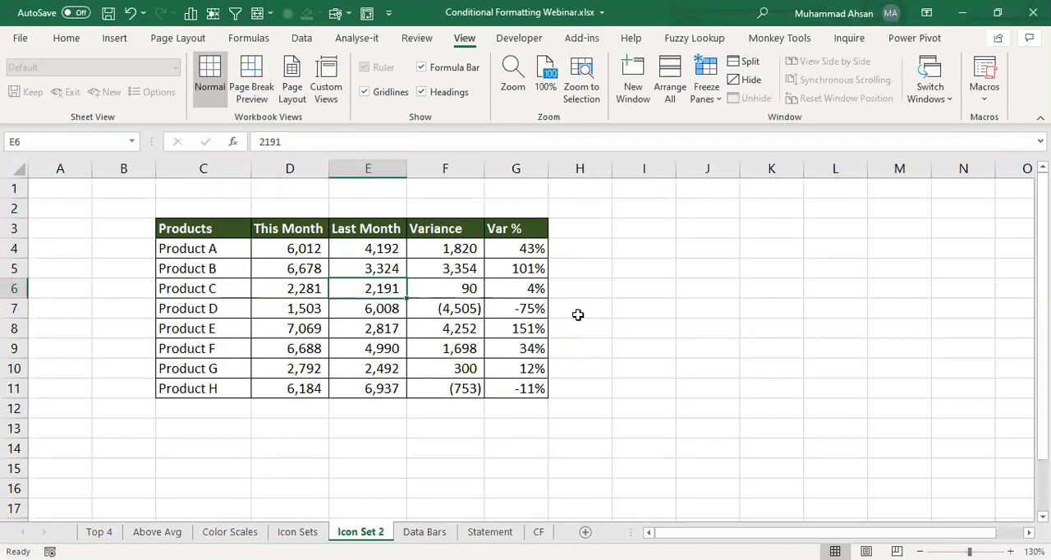
pyautogui.press('Left')
pyautogui.press('Left')
pyautogui.press('Up')
pyautogui.press('Up')
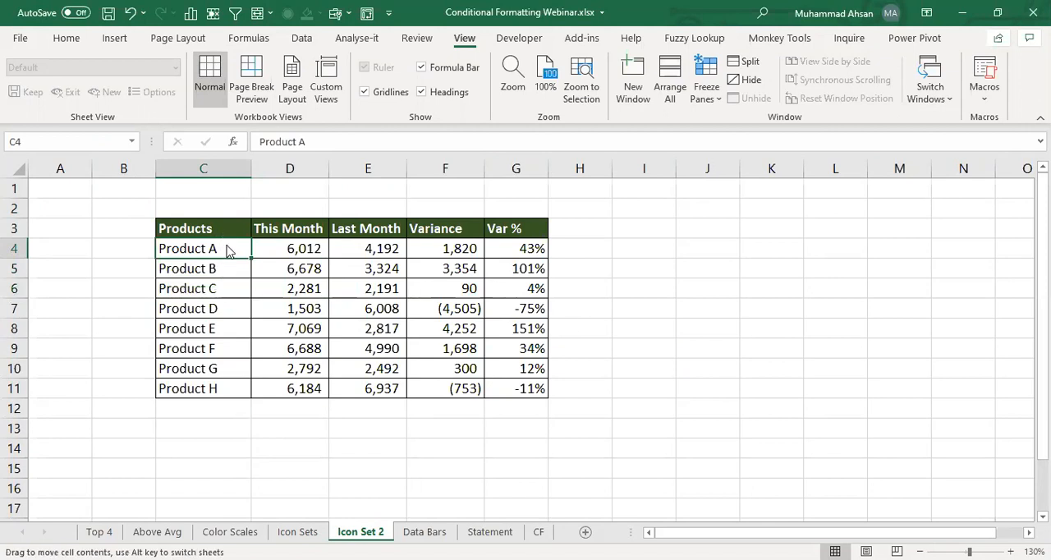
pyautogui.moveTo(231, 251); pyautogui.dragTo(227, 238)
pyautogui.press('Escape')
pyautogui.moveTo(287, 227); pyautogui.dragTo(300, 392)
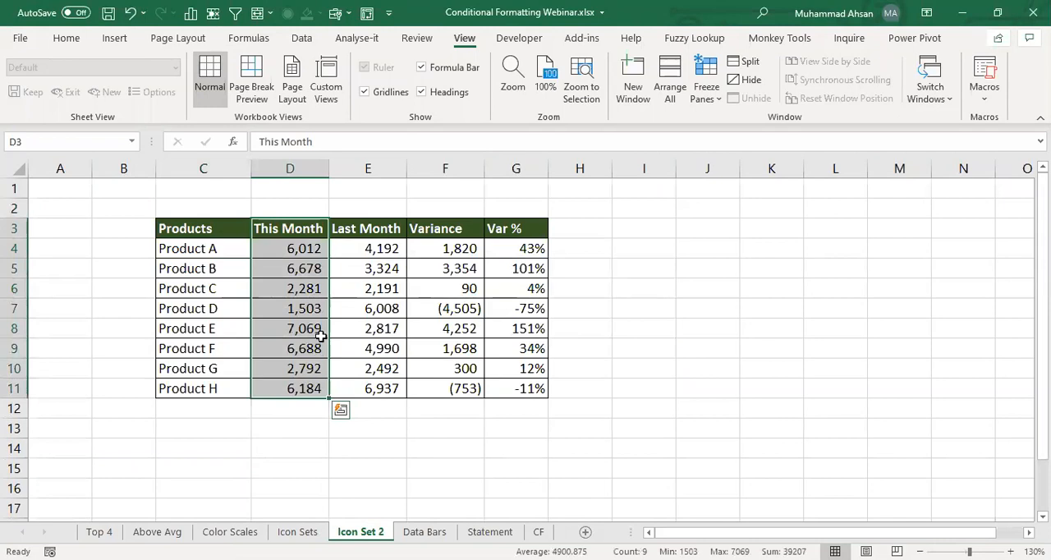
pyautogui.moveTo(383, 229); pyautogui.dragTo(402, 376)
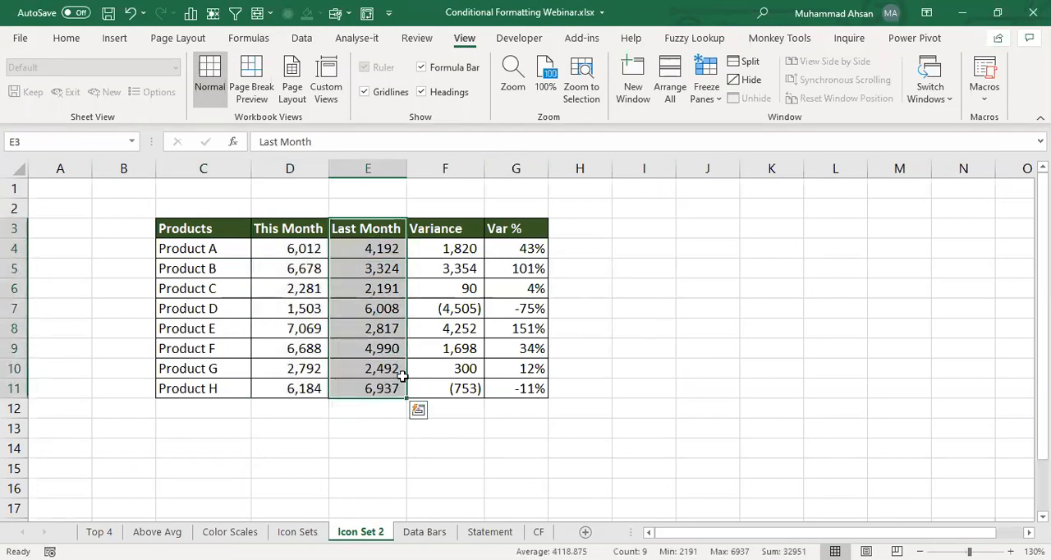
# - Inspect Product A's Variance formula in F4 and Var % formula in G4 without changing them
pyautogui.click(446, 249)
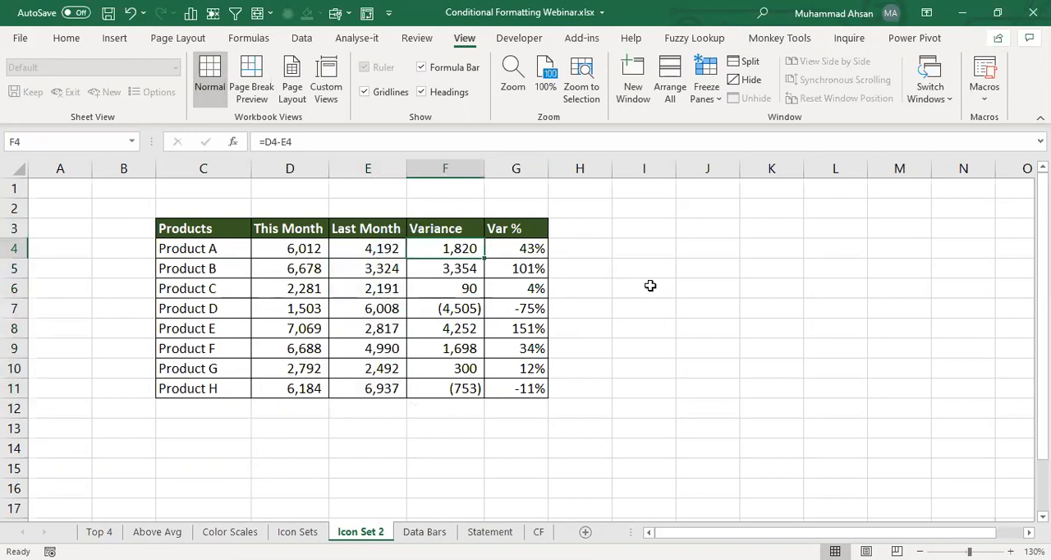
pyautogui.press('F2')
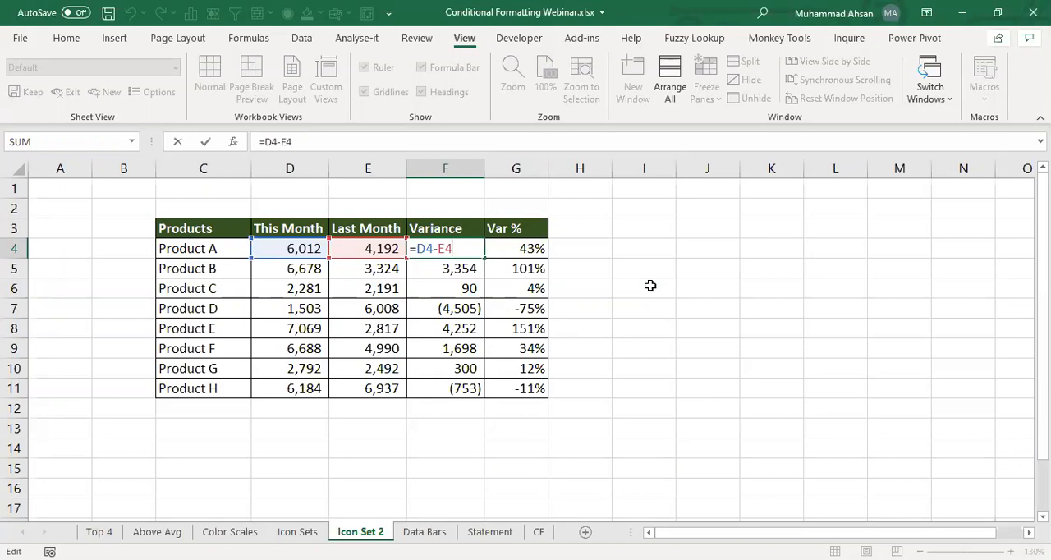
pyautogui.press('Tab')
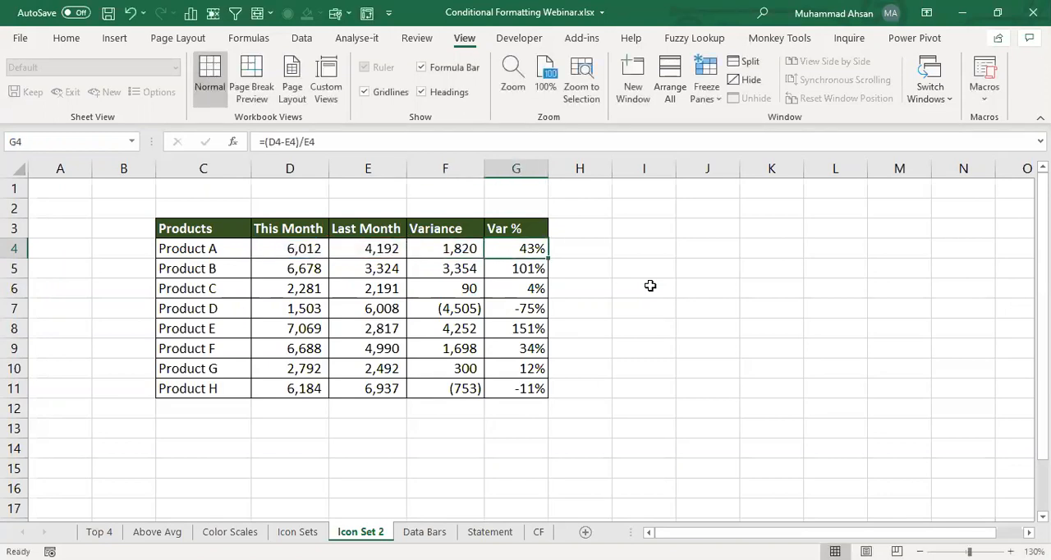
pyautogui.press('F2')
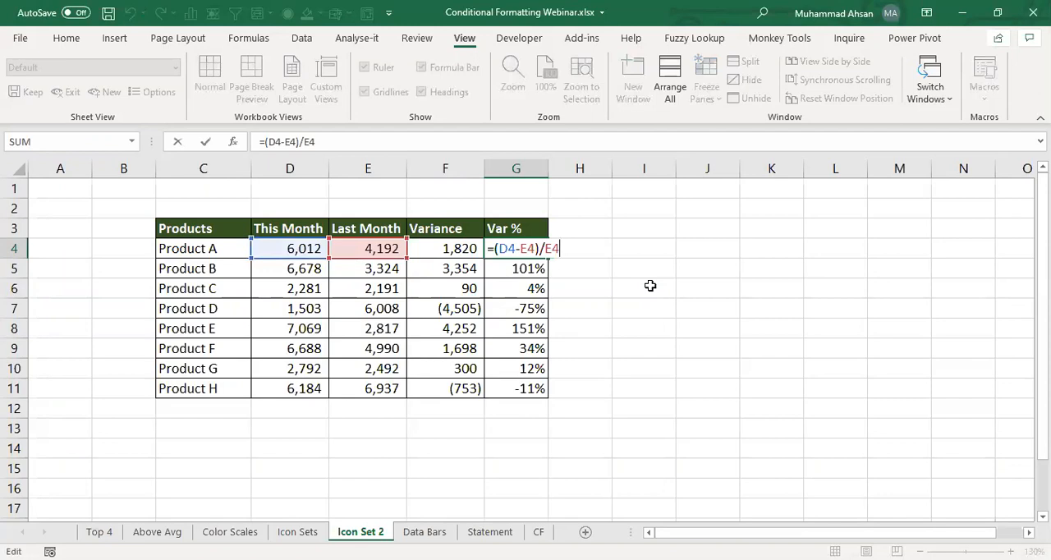
pyautogui.press('Return')
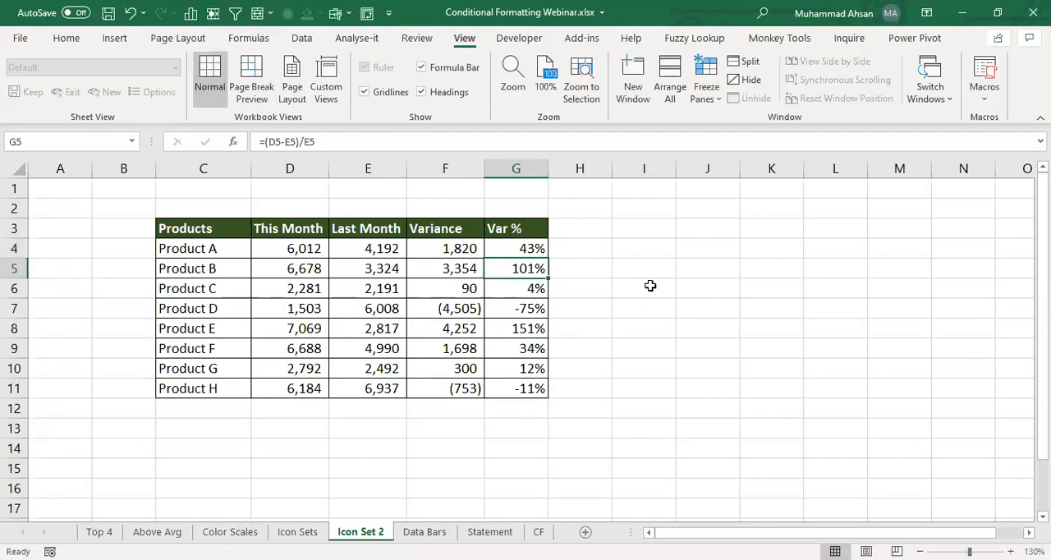
# - Apply the 3 Arrows (Colored) icon set to the Variance values in F4:F11
pyautogui.click(66, 38)
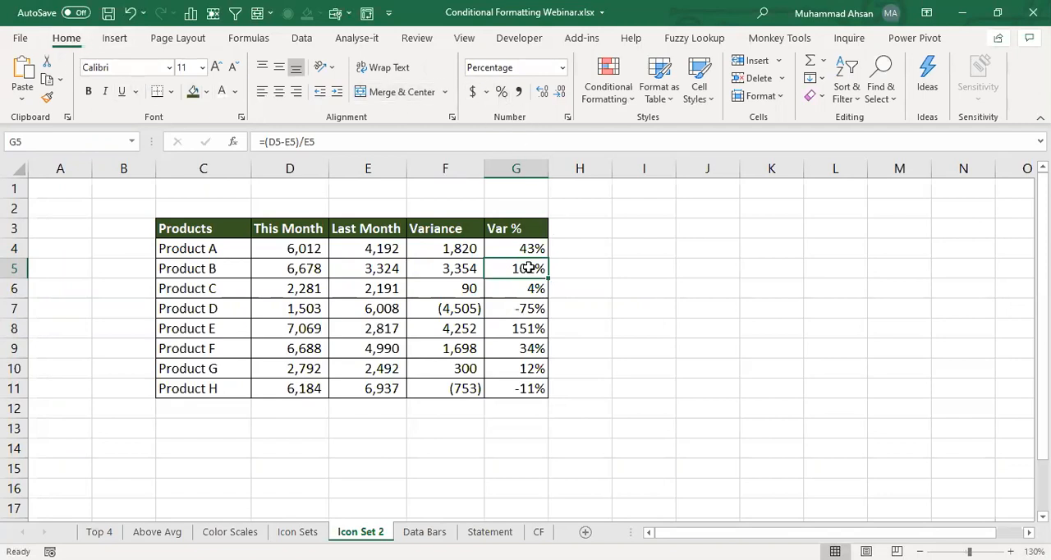
pyautogui.click(433, 250)
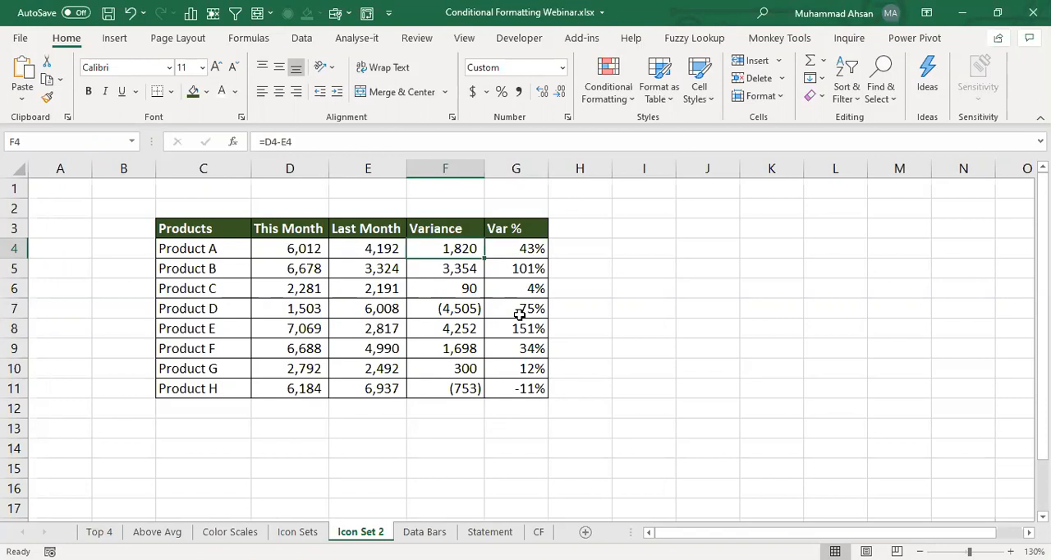
pyautogui.click(456, 285)
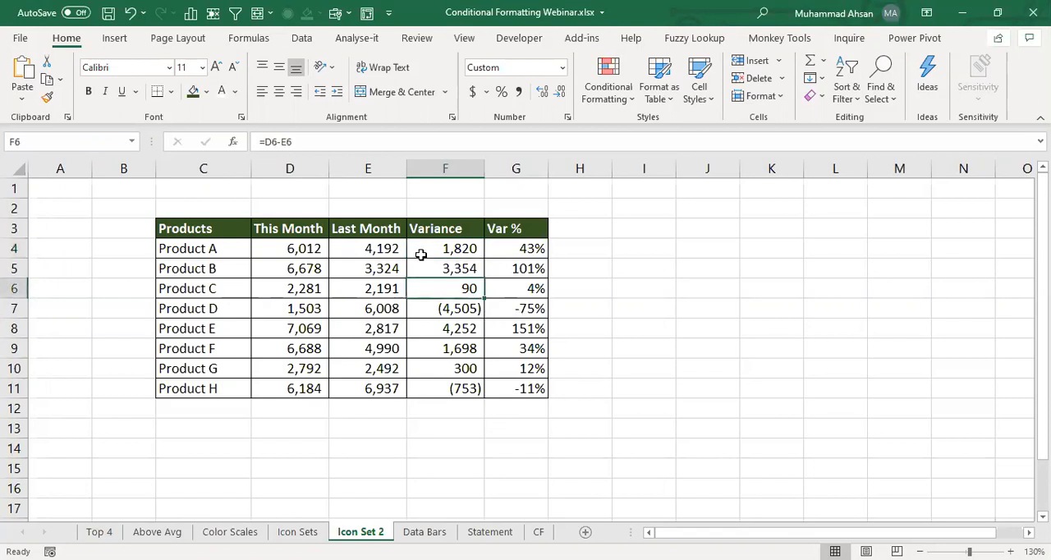
pyautogui.click(450, 249)
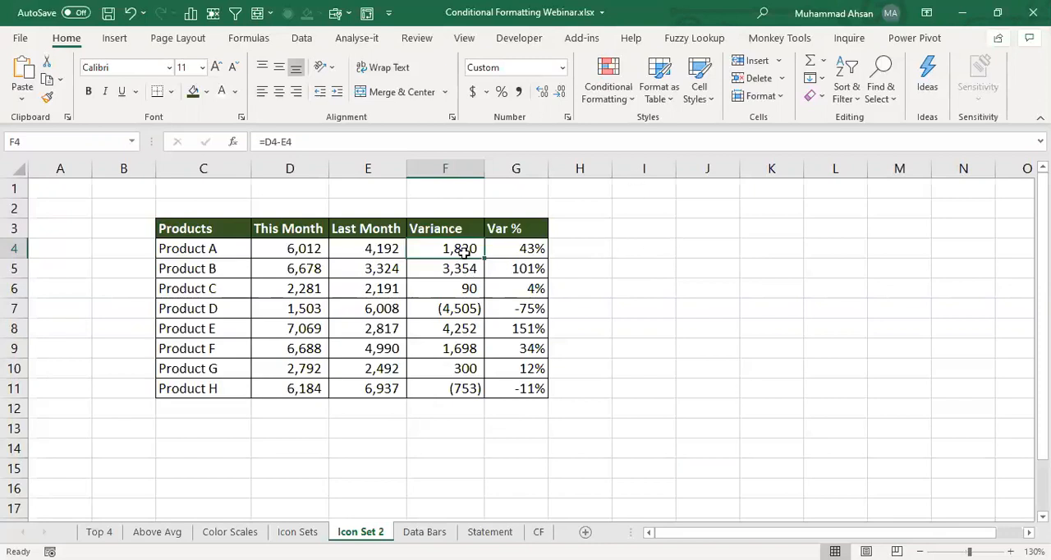
pyautogui.moveTo(464, 254); pyautogui.dragTo(462, 389)
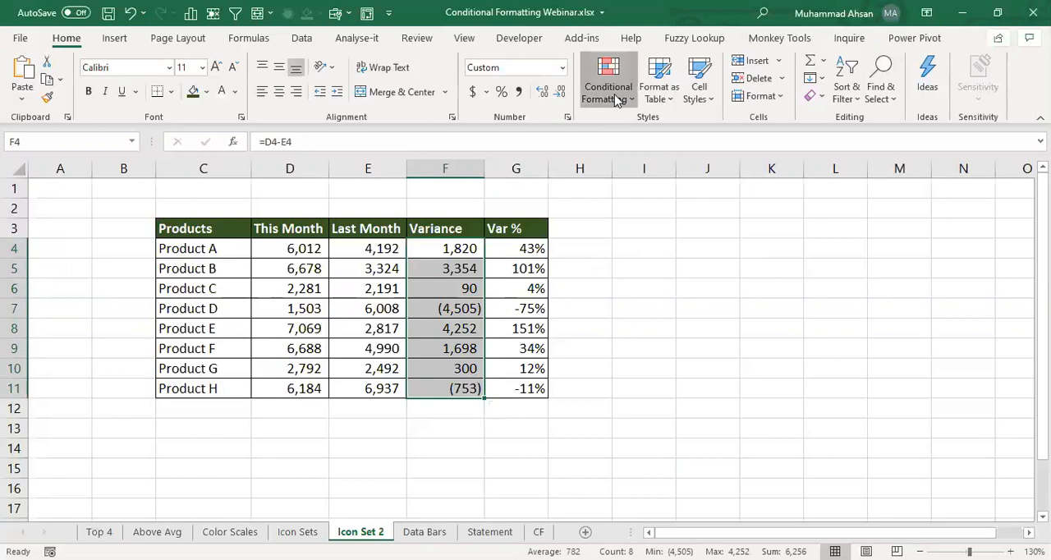
pyautogui.click(617, 99)
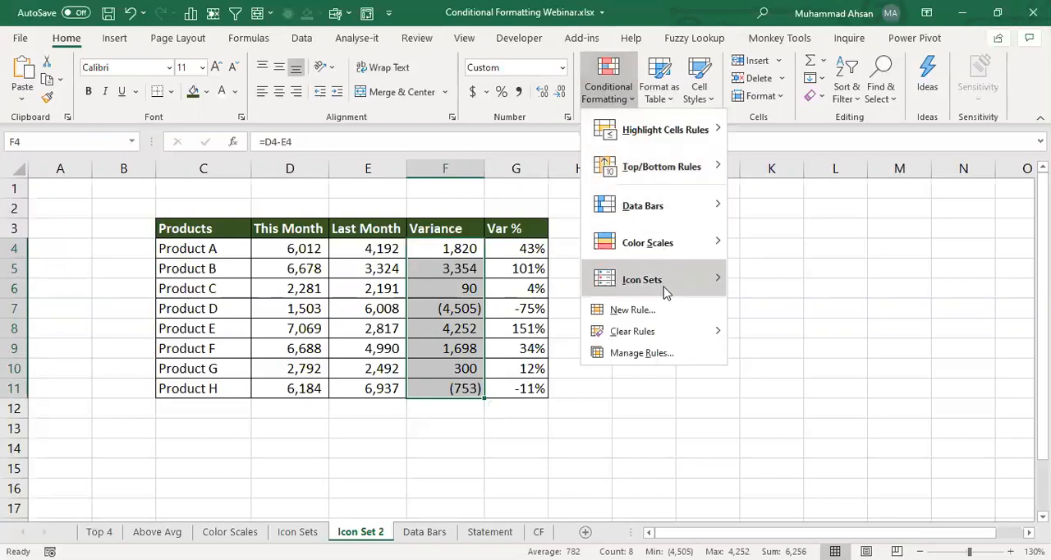
pyautogui.moveTo(667, 291)
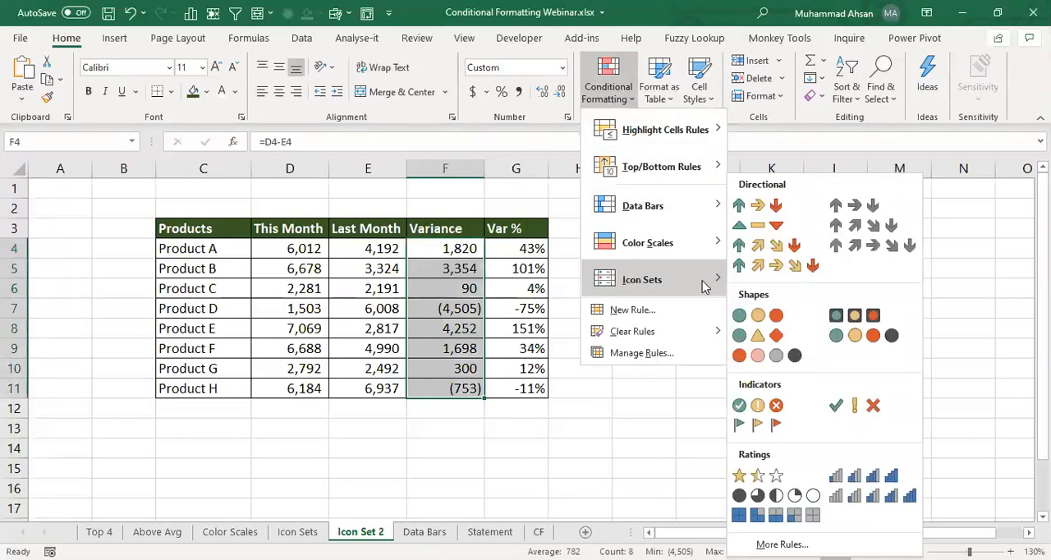
pyautogui.click(777, 209)
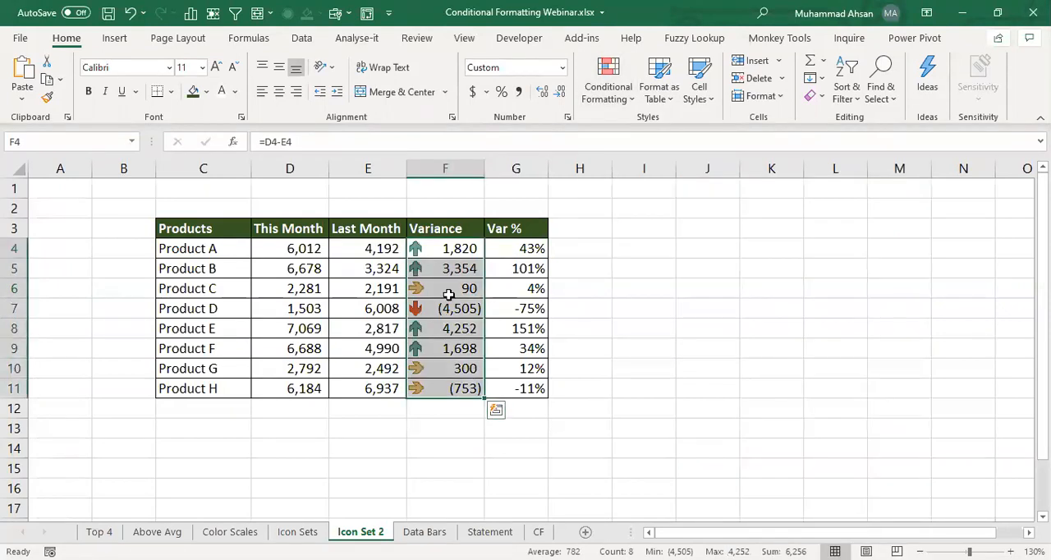
# - Check which arrow each product's Variance value receives, from Product B down to Product G
pyautogui.click(448, 293)
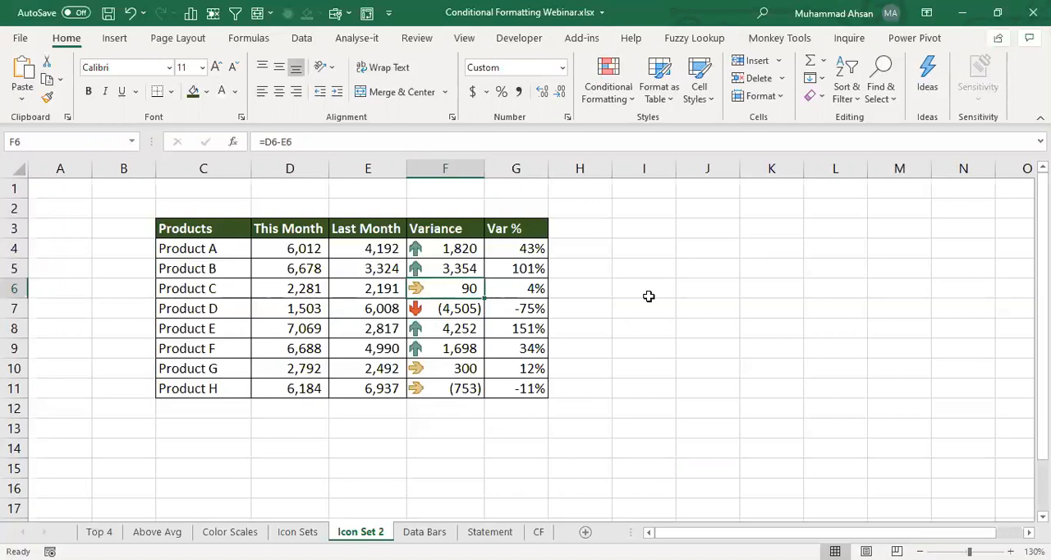
pyautogui.press('Up')
pyautogui.press('Down')
pyautogui.press('Down')
pyautogui.press('Down')
pyautogui.press('Down')
pyautogui.press('Down')
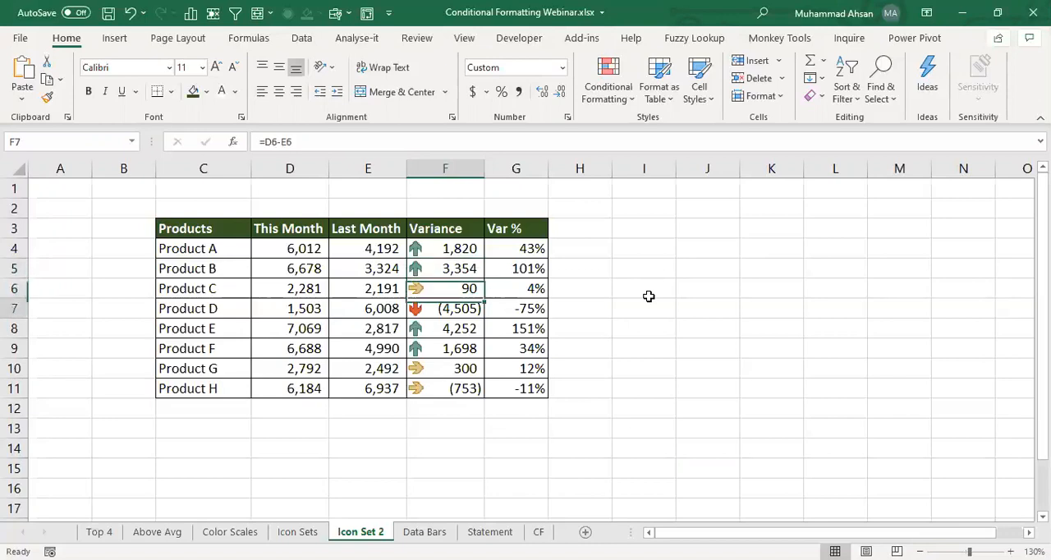
pyautogui.press('Down')
pyautogui.press('Up')
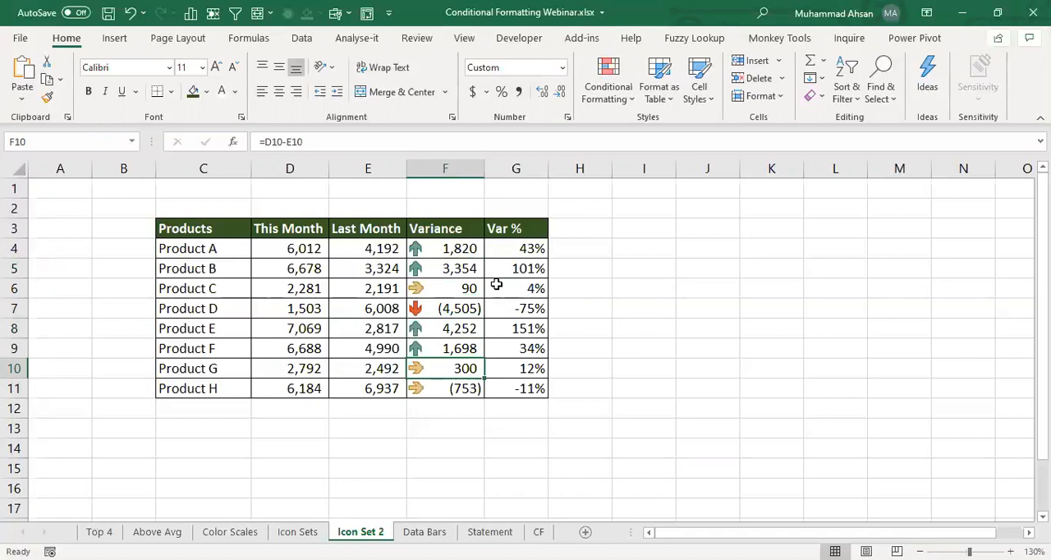
# - Edit the icon set rule on F4:F11 so both thresholds use the Number type with value 0
pyautogui.moveTo(460, 249); pyautogui.dragTo(455, 389)
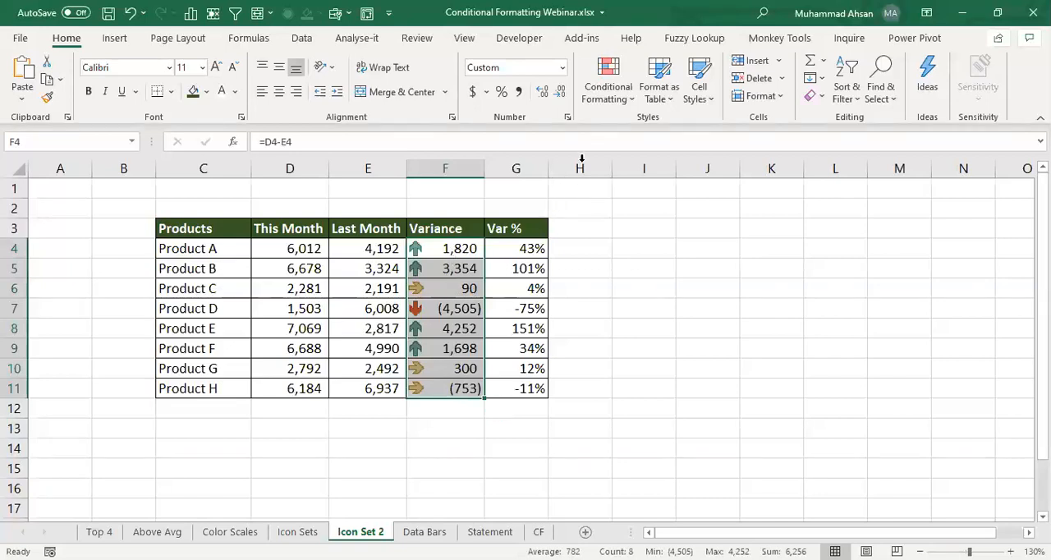
pyautogui.click(607, 94)
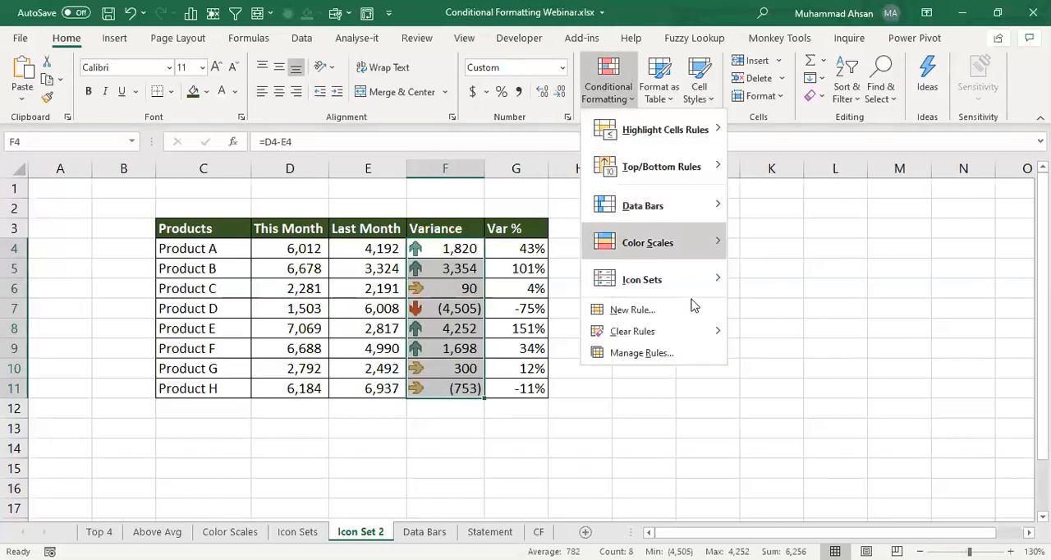
pyautogui.click(636, 354)
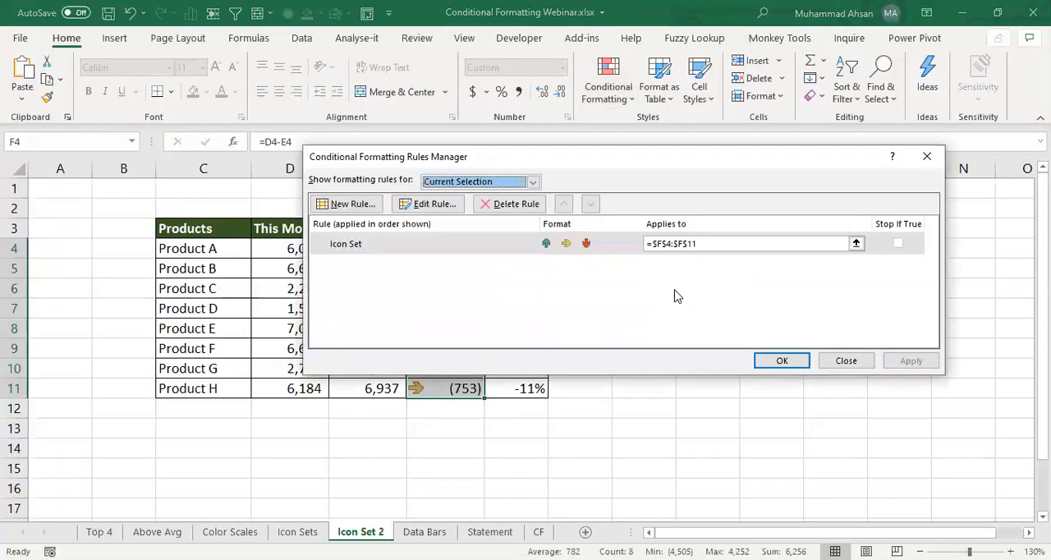
pyautogui.click(427, 205)
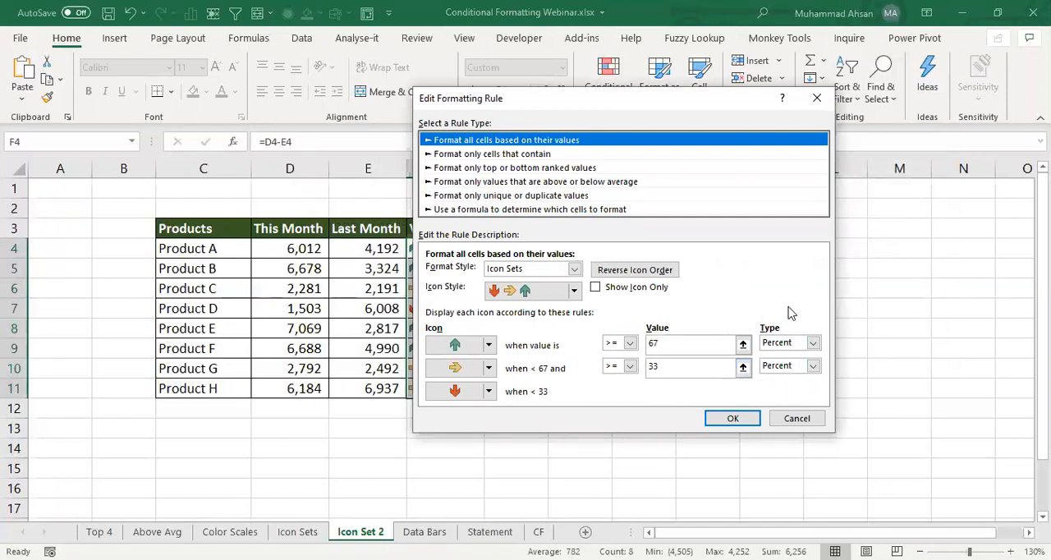
pyautogui.click(812, 344)
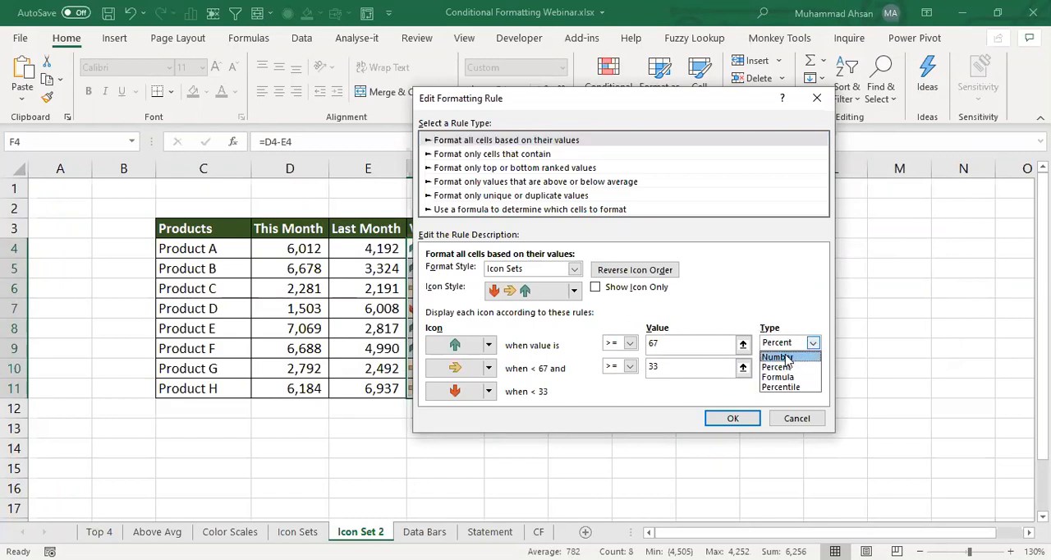
pyautogui.click(784, 358)
pyautogui.click(812, 366)
pyautogui.click(790, 380)
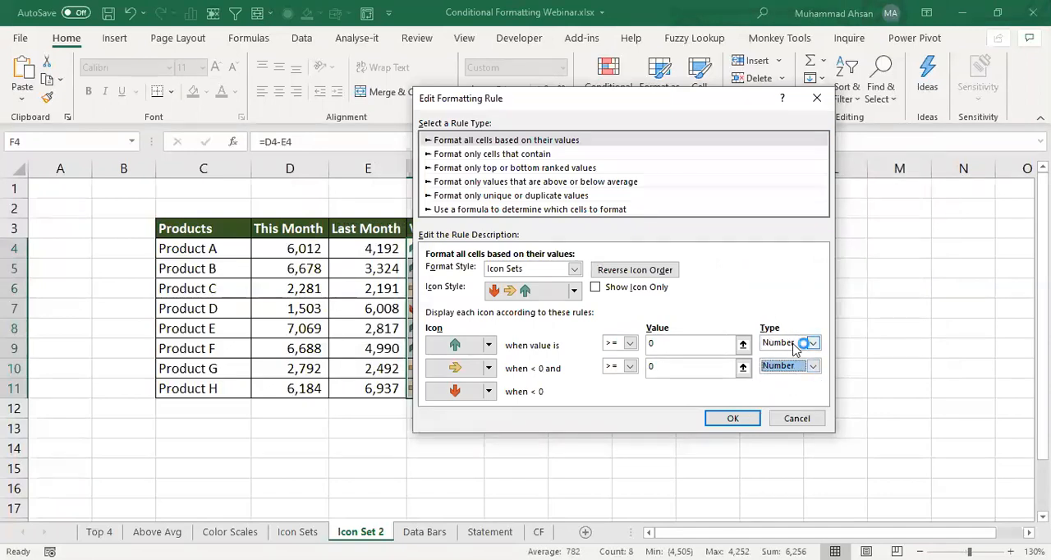
pyautogui.click(733, 418)
pyautogui.click(766, 364)
# - Examine the arrows in the Variance column against the positive and negative values in F4:F11
pyautogui.click(476, 292)
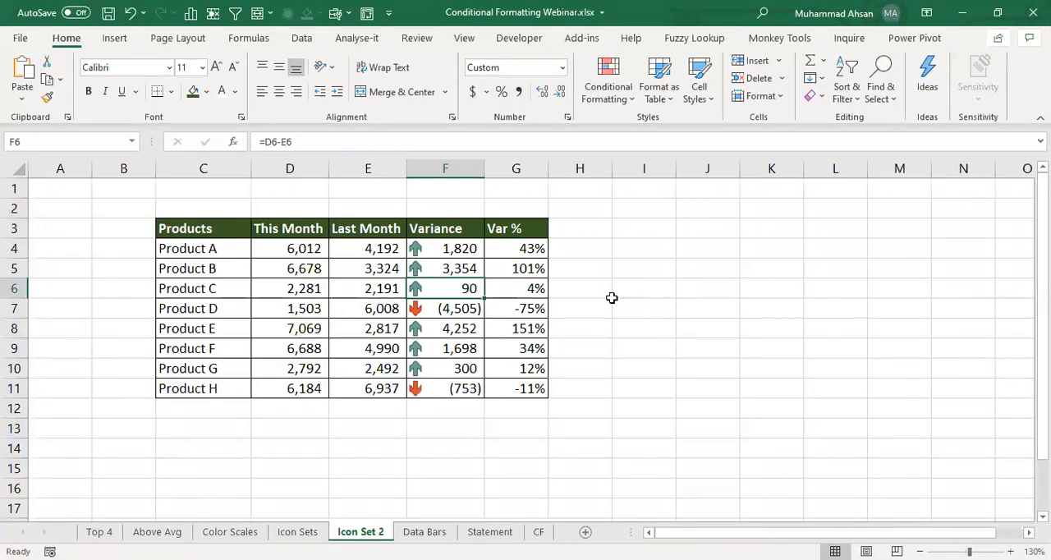
pyautogui.press('Up')
pyautogui.press('Up')
pyautogui.press('Down')
pyautogui.press('Down')
pyautogui.press('Down')
pyautogui.press('Down')
pyautogui.press('Down')
pyautogui.press('Down')
pyautogui.press('Up')
pyautogui.press('Up')
pyautogui.press('Up')
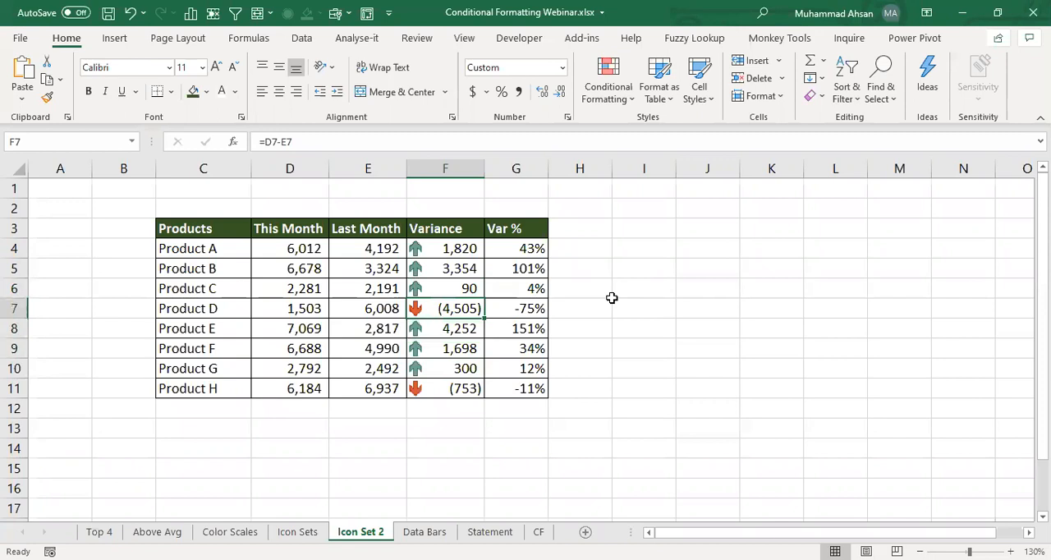
pyautogui.press('Down')
pyautogui.press('Down')
pyautogui.press('Down')
pyautogui.press('Down')
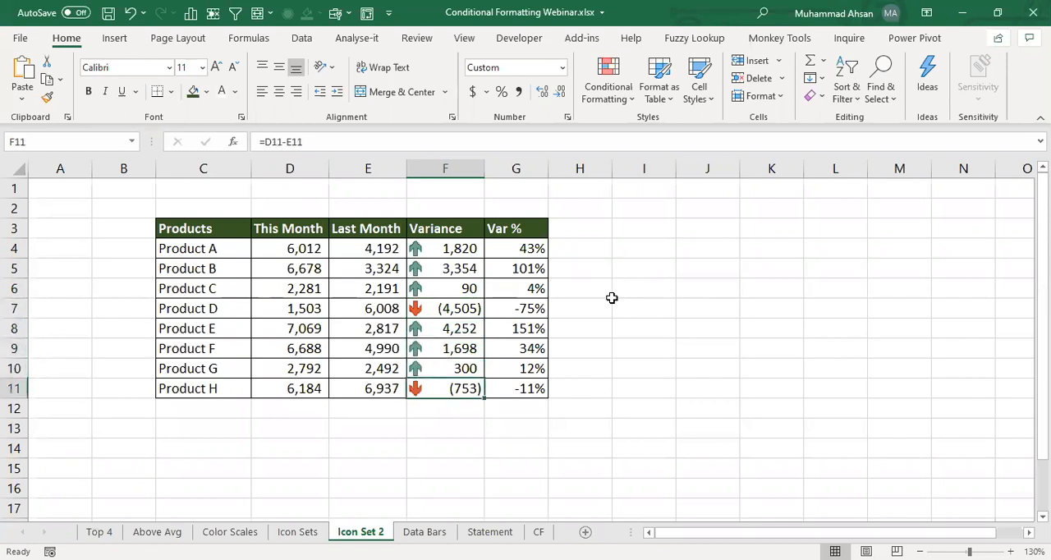
# - Apply the coloured three-arrow icon set to the Var % values in G4:G11
pyautogui.click(527, 250)
pyautogui.moveTo(526, 299); pyautogui.dragTo(528, 392)
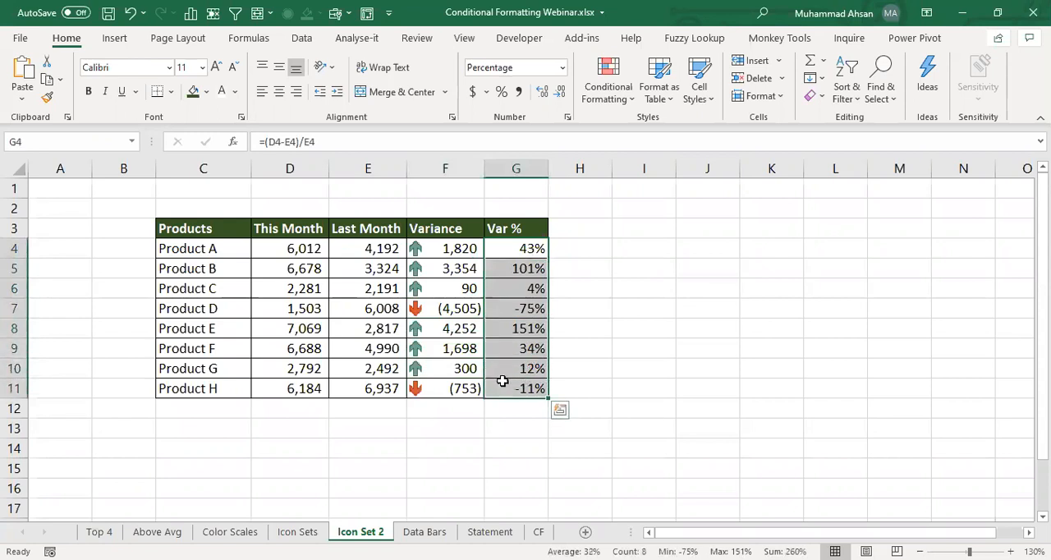
pyautogui.click(620, 103)
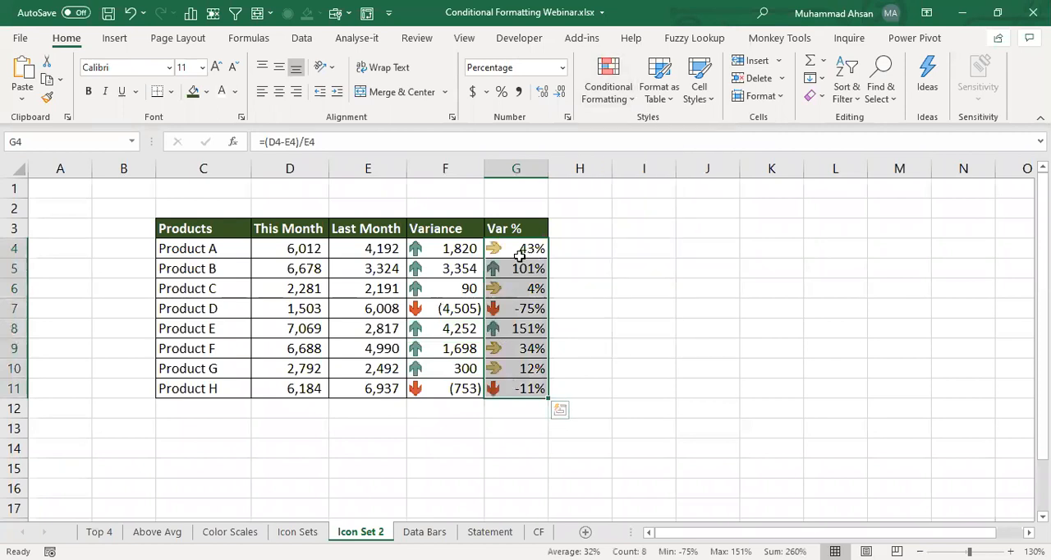
# - Edit the icon set rule on G4:G11 so both thresholds are of type Number with value 0
pyautogui.click(612, 103)
pyautogui.click(669, 356)
pyautogui.click(427, 204)
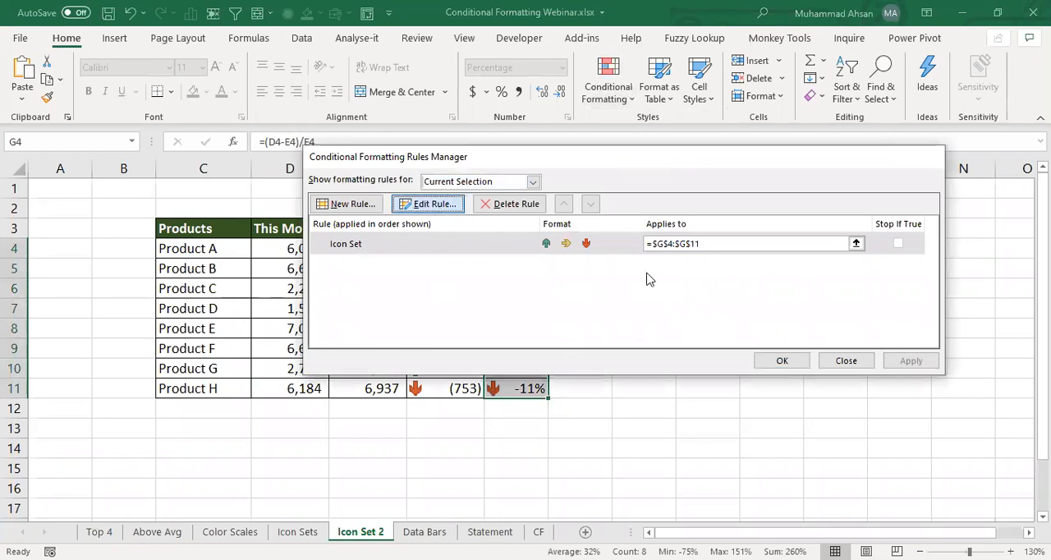
pyautogui.click(780, 342)
pyautogui.click(776, 352)
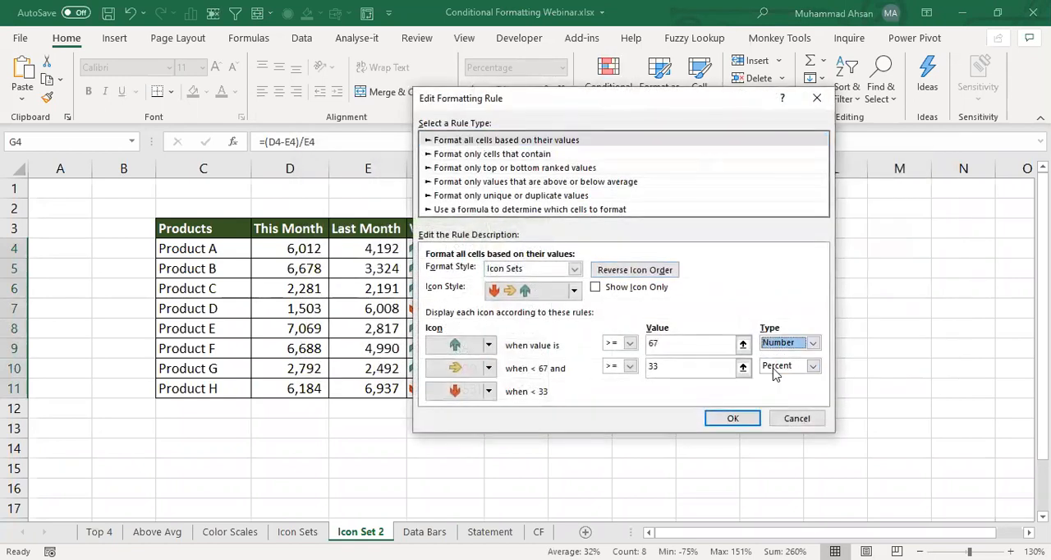
pyautogui.click(780, 365)
pyautogui.click(779, 377)
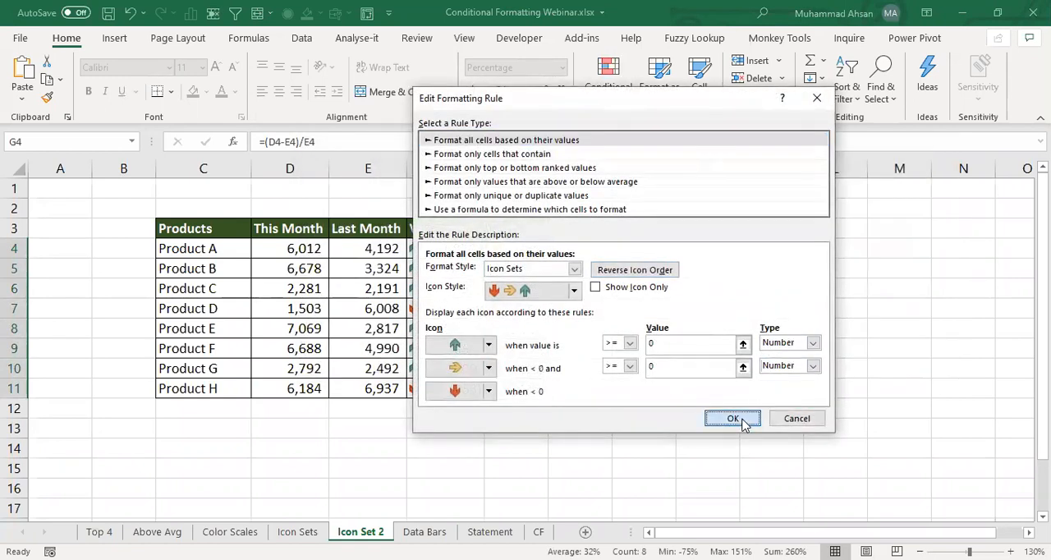
pyautogui.click(733, 419)
pyautogui.press('Return')
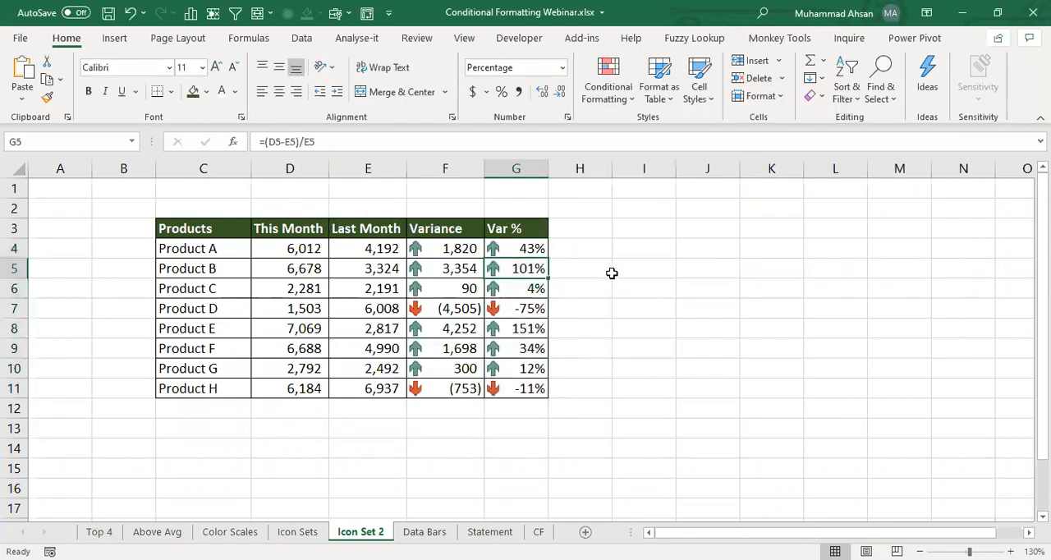
# - Edit the Var % icon set rule on G4:G11 to show only the icons without the percentages
pyautogui.moveTo(525, 251); pyautogui.dragTo(532, 386)
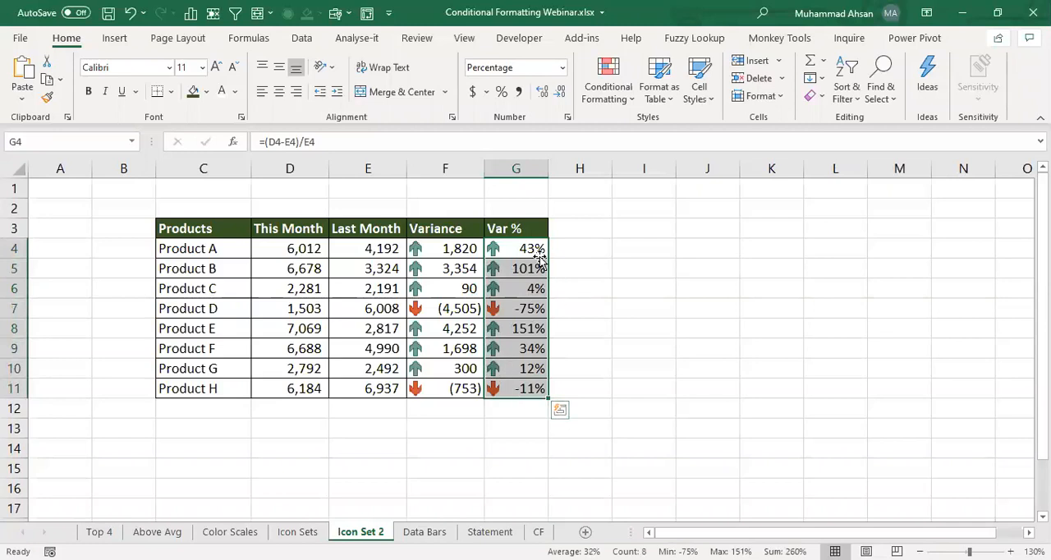
pyautogui.click(611, 105)
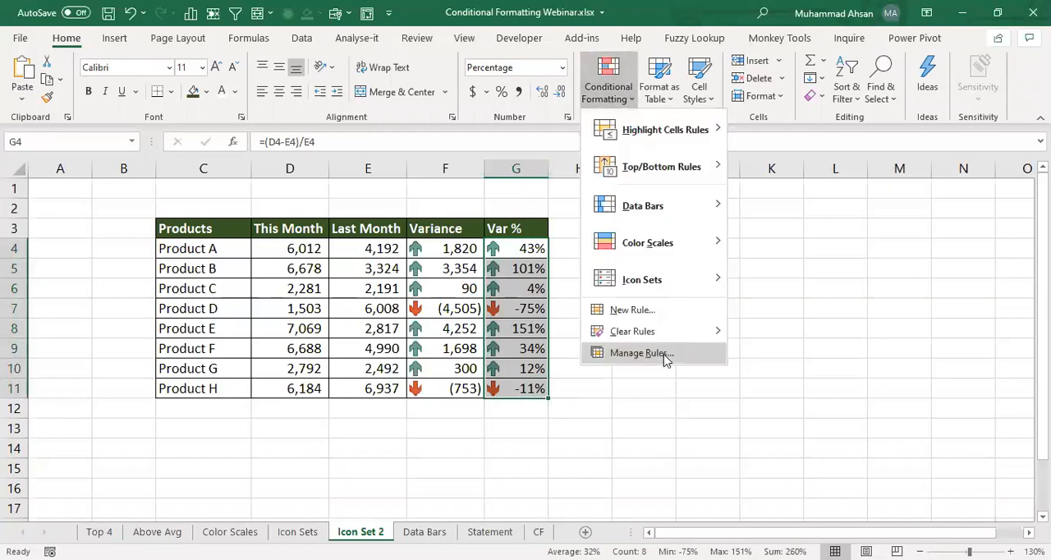
pyautogui.click(665, 354)
pyautogui.click(429, 204)
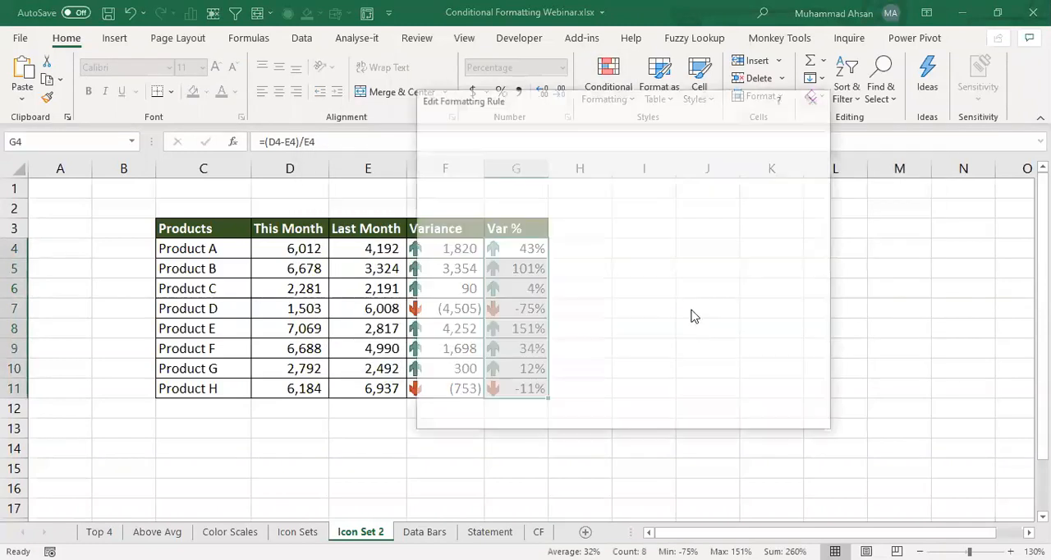
pyautogui.click(605, 294)
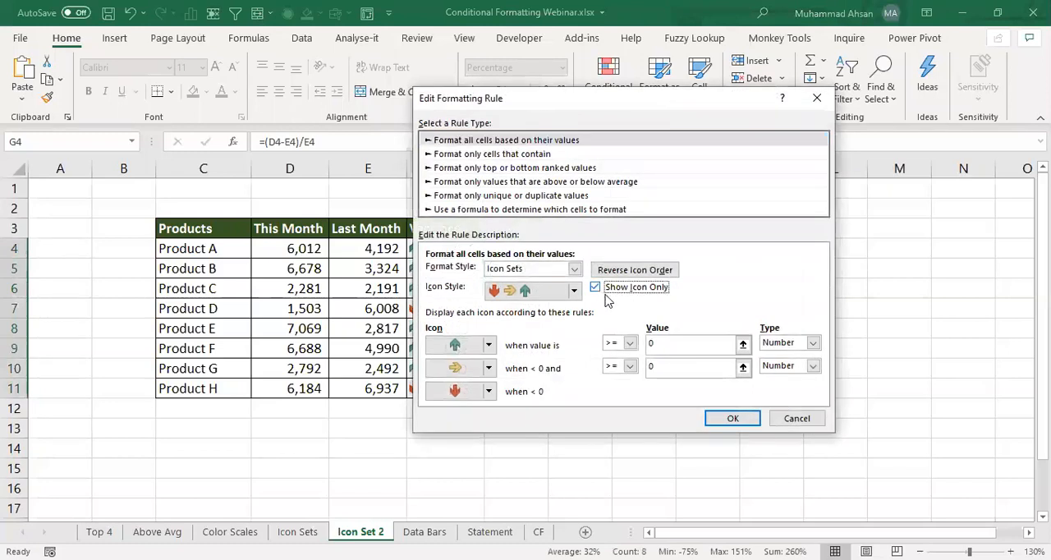
pyautogui.click(721, 419)
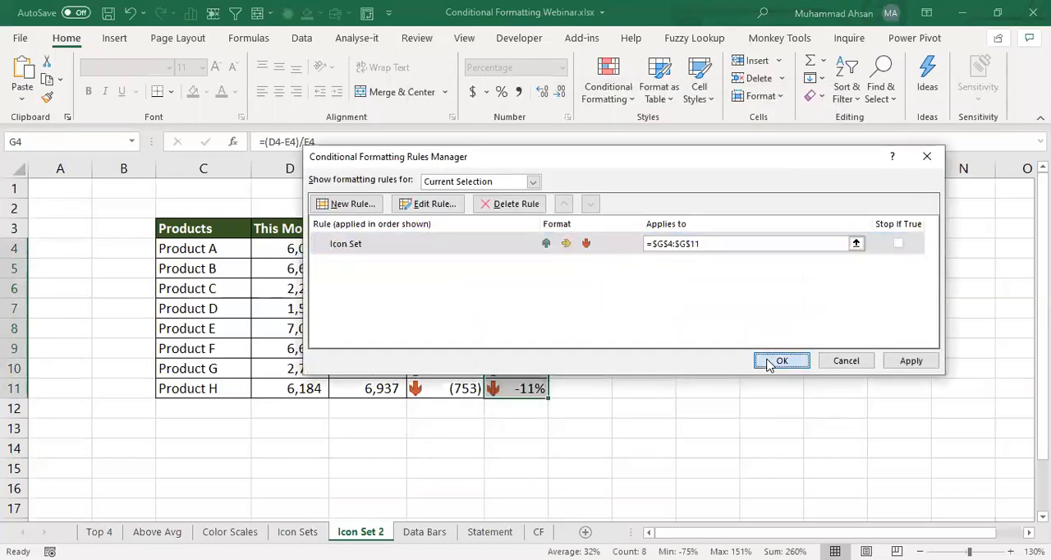
pyautogui.click(776, 361)
pyautogui.click(523, 351)
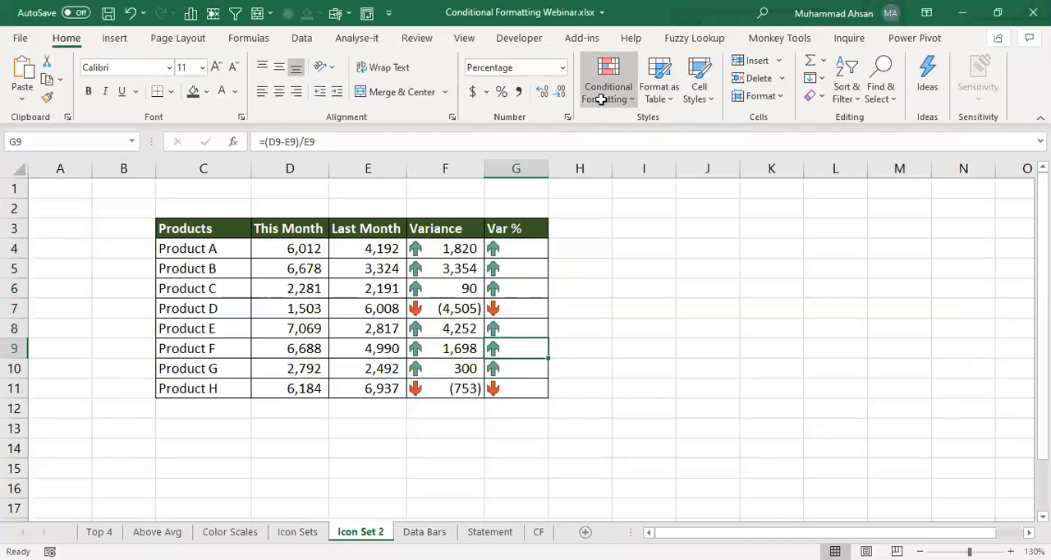
# - Go to the Data Bars sheet and review its Products, This Month and Last Month columns
pyautogui.click(413, 532)
pyautogui.click(301, 269)
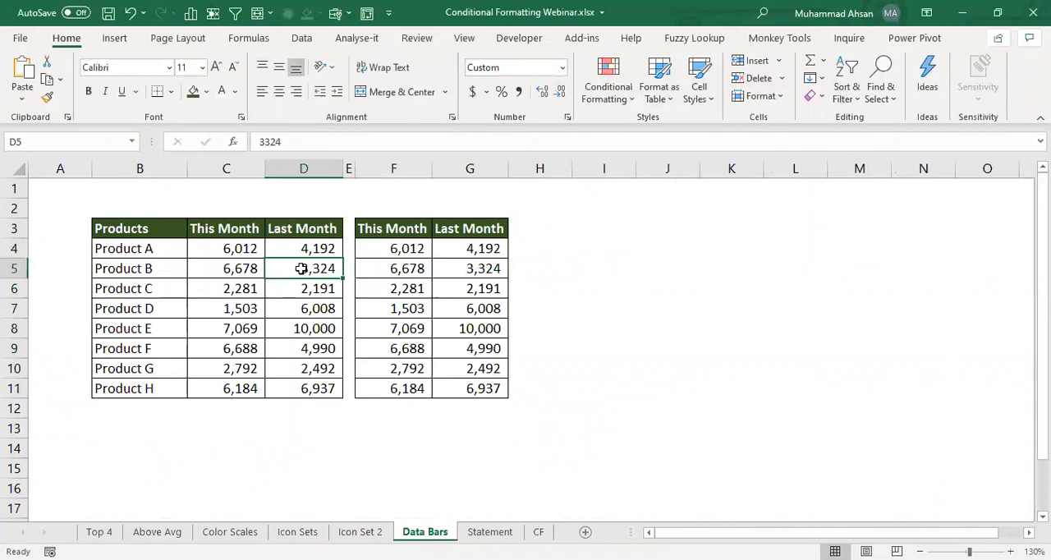
pyautogui.press('Left')
pyautogui.press('Left')
pyautogui.press('Left')
pyautogui.press('Up')
pyautogui.press('Right')
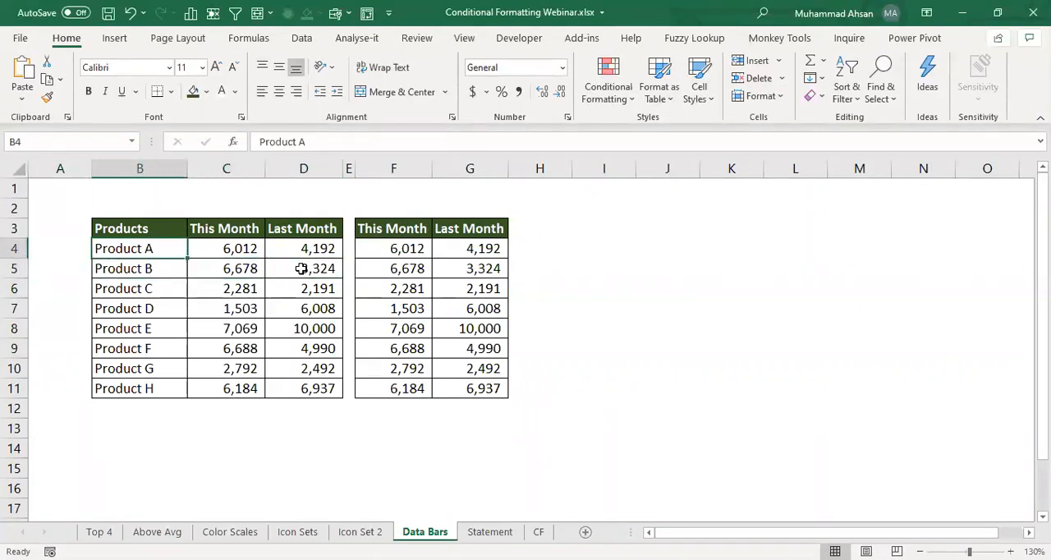
pyautogui.press('Up')
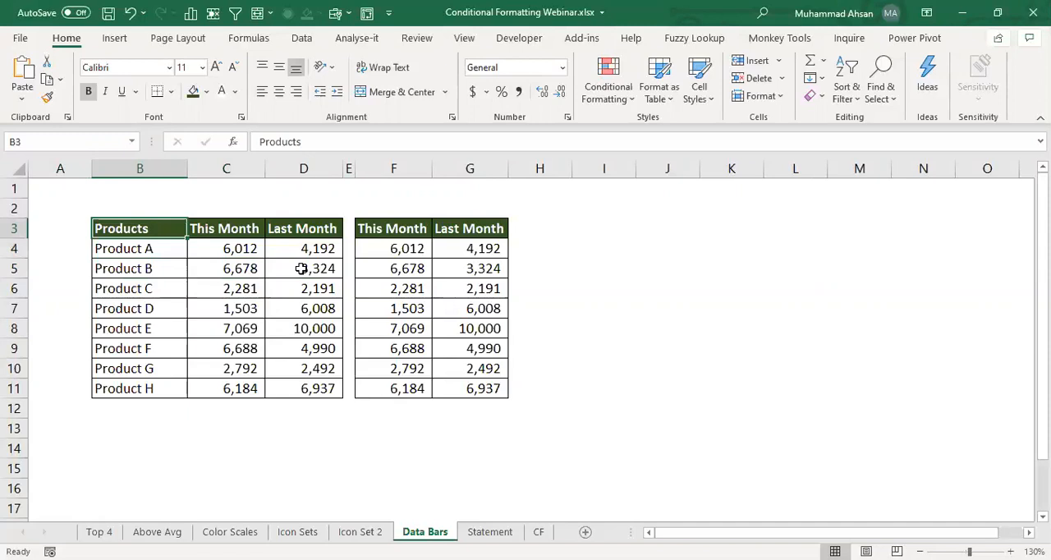
# - Compare the This Month and Last Month columns of the first table with their copies in F3:G11
pyautogui.hotkey('ctrl', 'shift', 'Down')
pyautogui.press('Right')
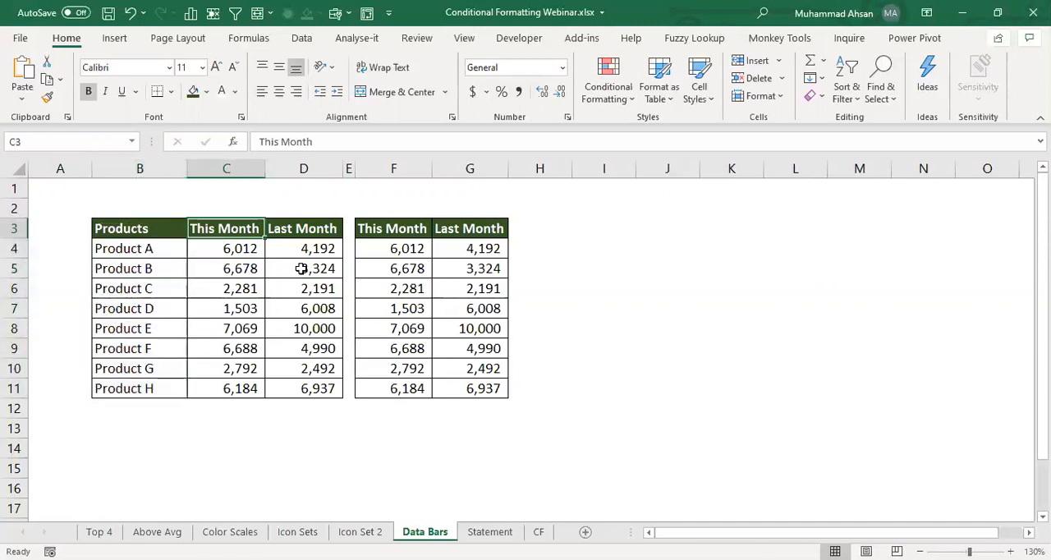
pyautogui.hotkey('ctrl', 'shift', 'Down')
pyautogui.press('Right')
pyautogui.hotkey('ctrl', 'shift', 'Down')
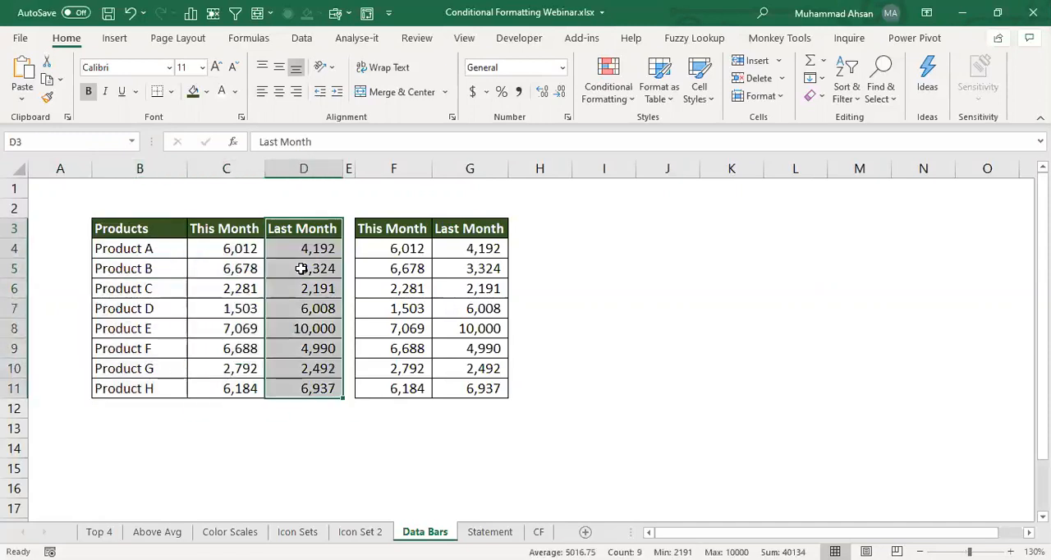
pyautogui.press('Left')
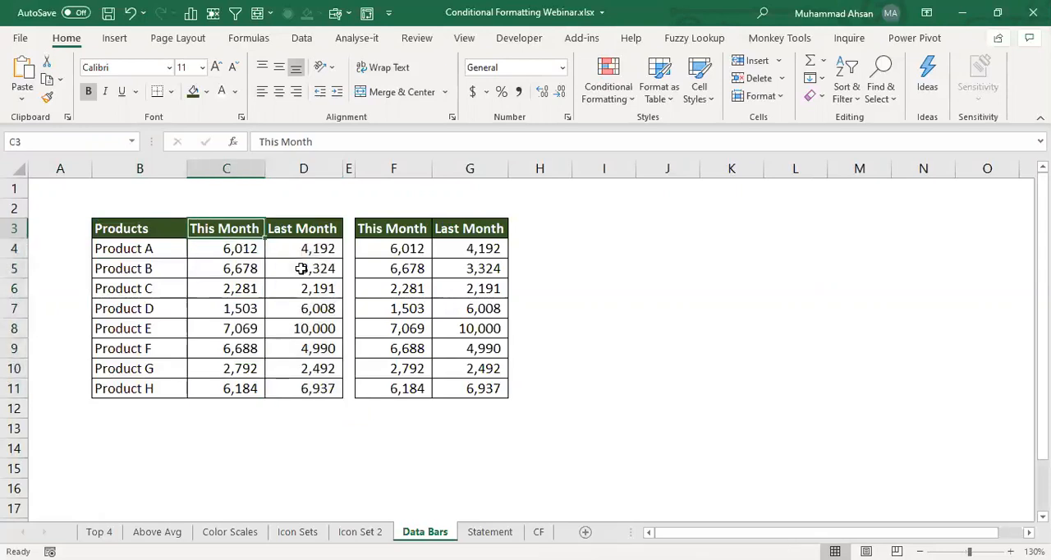
pyautogui.hotkey('shift', 'Right')
pyautogui.hotkey('ctrl', 'shift', 'Down')
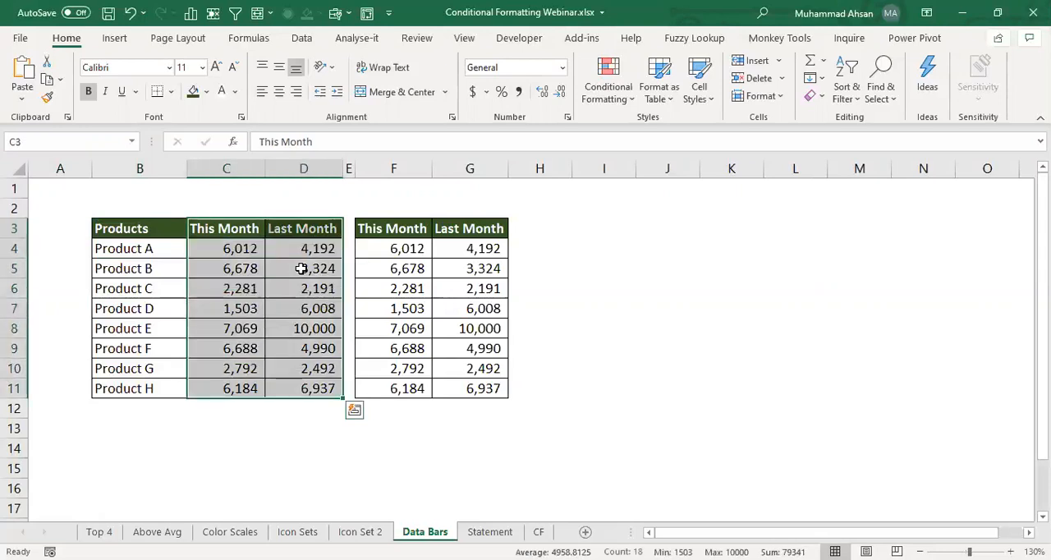
pyautogui.press('Right')
pyautogui.press('Right')
pyautogui.press('Right')
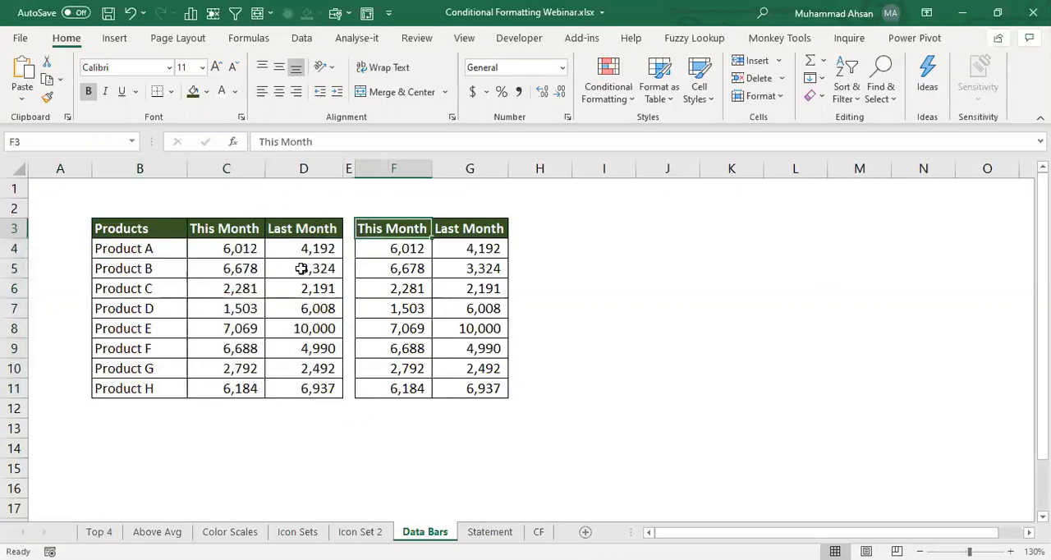
pyautogui.press('Down')
pyautogui.press('Left')
pyautogui.press('Left')
pyautogui.press('Left')
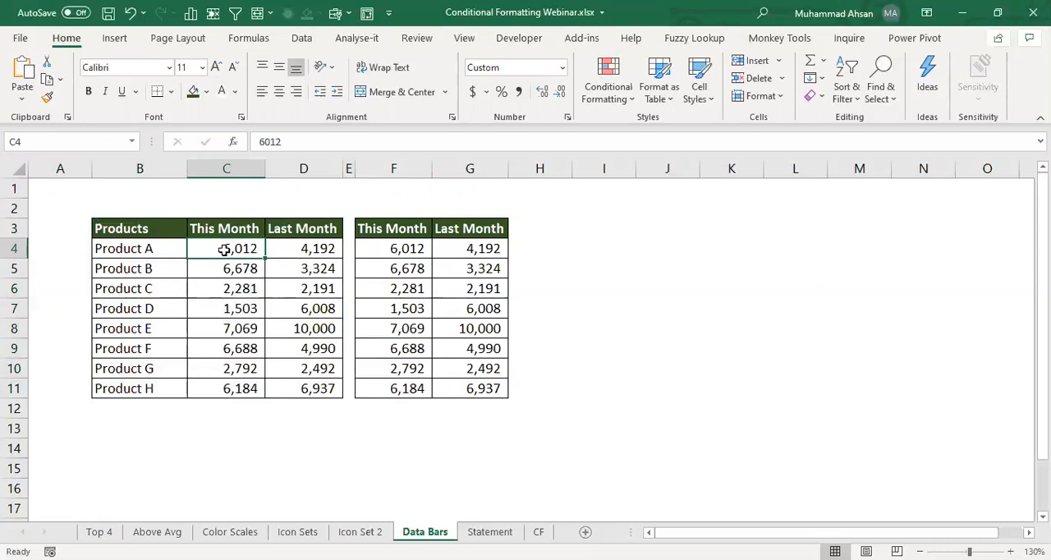
# - Apply solid-fill green data bars to the first table's This Month values in C4:C11
pyautogui.moveTo(225, 249); pyautogui.dragTo(227, 389)
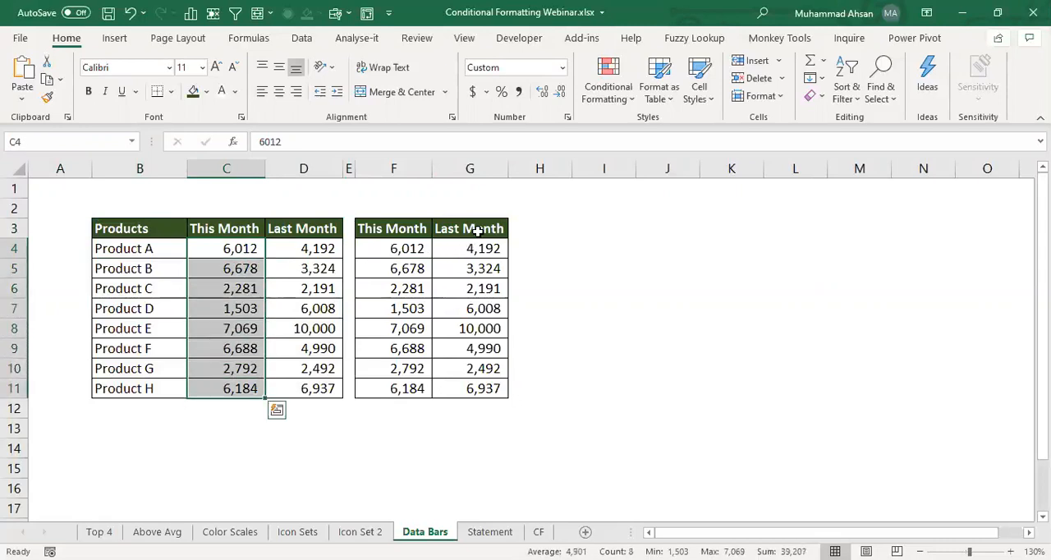
pyautogui.click(605, 102)
pyautogui.moveTo(666, 212)
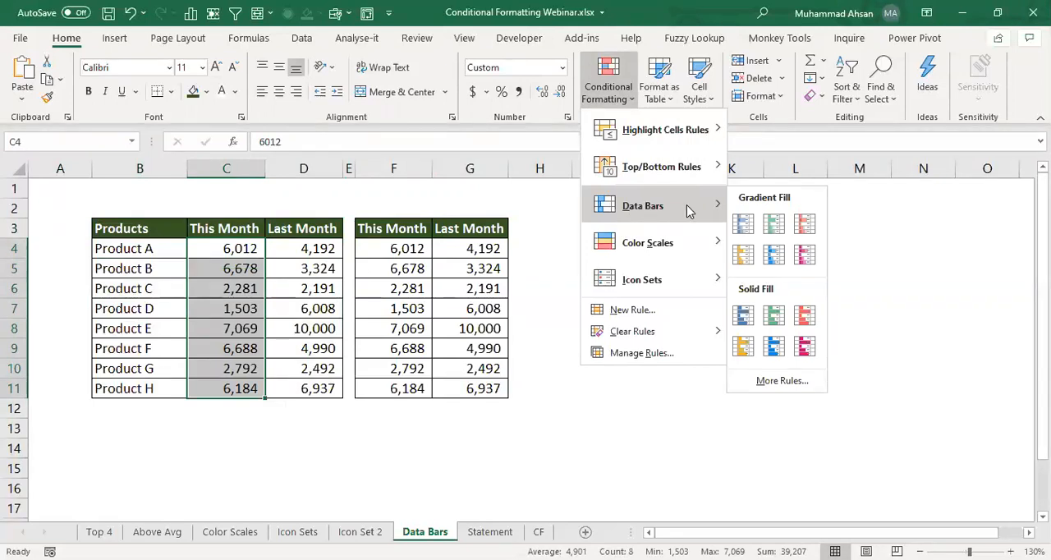
pyautogui.click(778, 324)
pyautogui.click(260, 302)
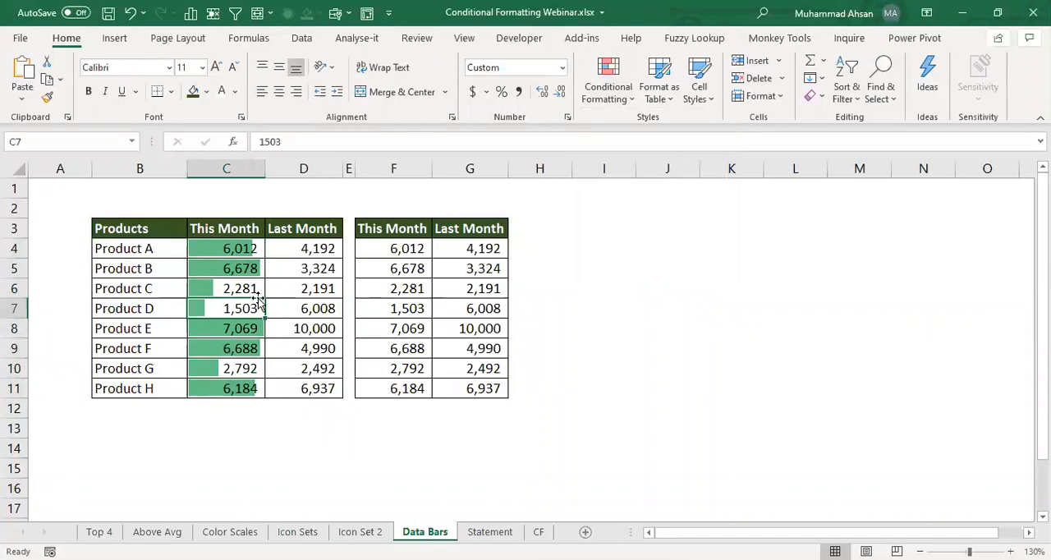
# - Examine how the data bar lengths in C4:C11 relate to each product's This Month value
pyautogui.click(242, 271)
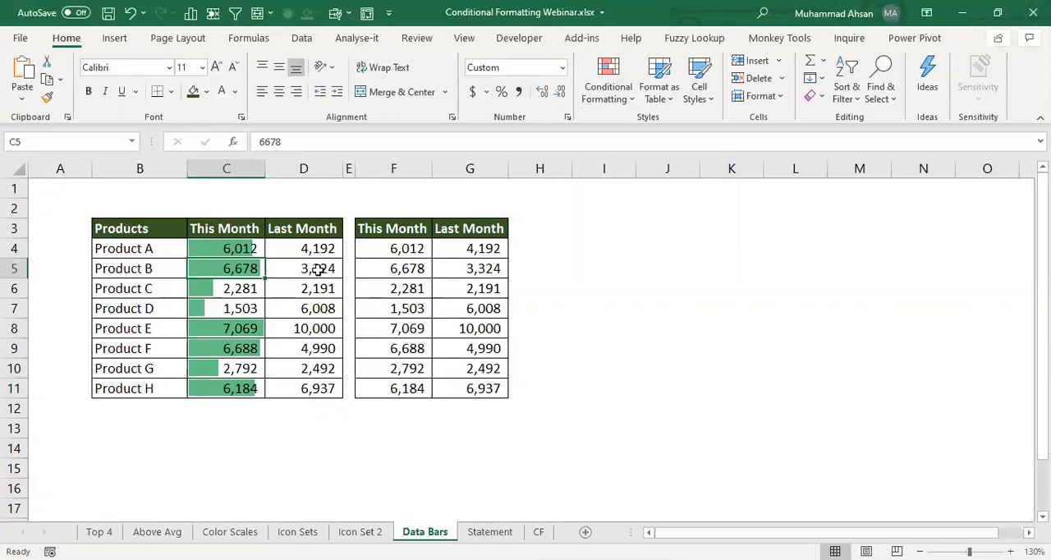
pyautogui.press('Up')
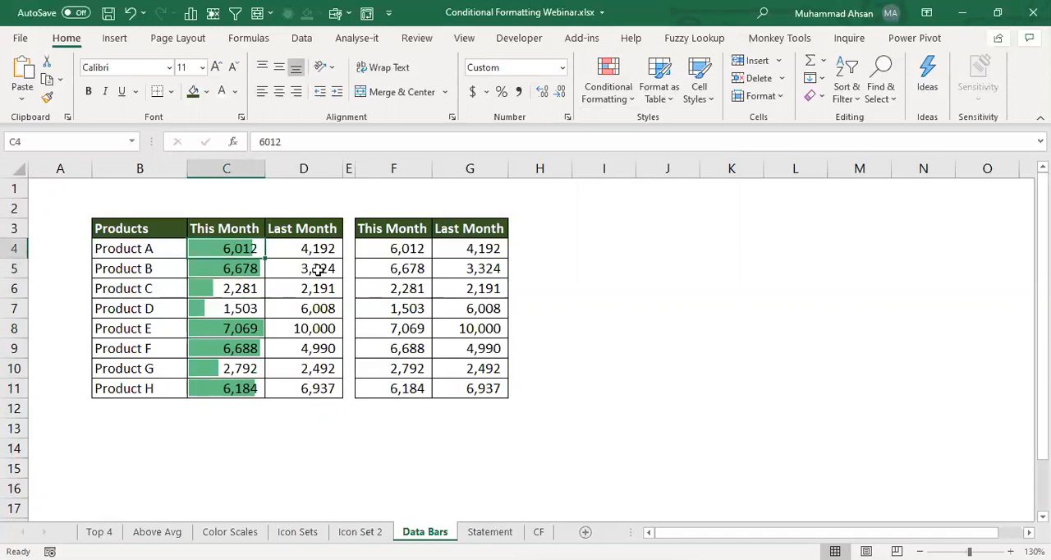
pyautogui.hotkey('ctrl', 'shift', 'Down')
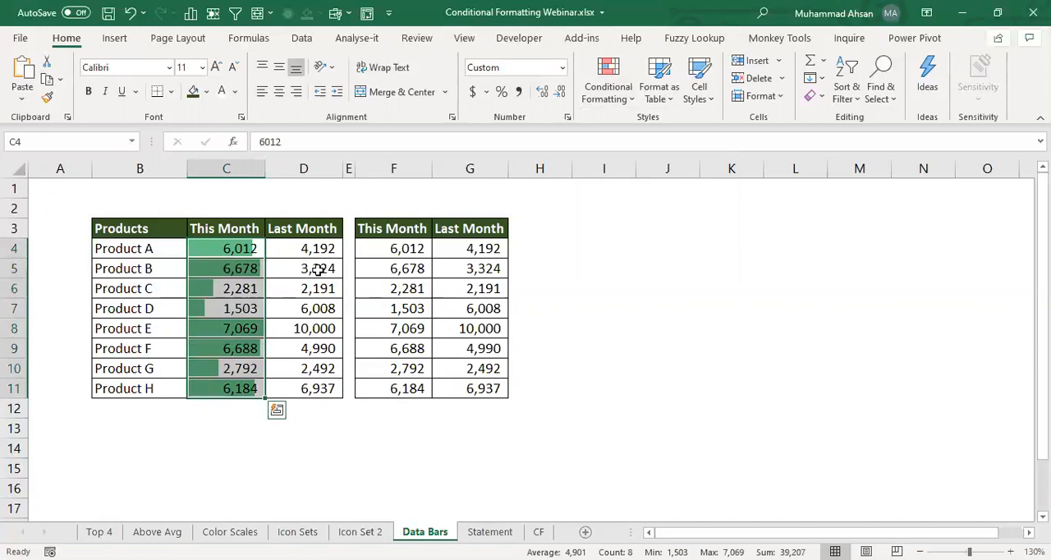
pyautogui.press('Down')
pyautogui.press('Down')
pyautogui.press('Down')
pyautogui.press('Down')
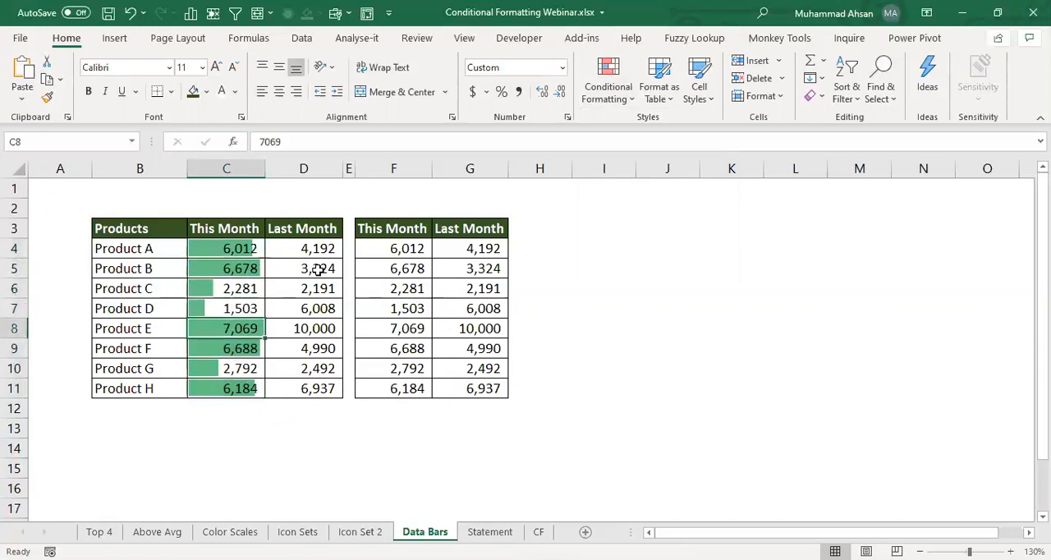
pyautogui.press('Up')
pyautogui.press('Up')
pyautogui.press('Up')
pyautogui.press('Up')
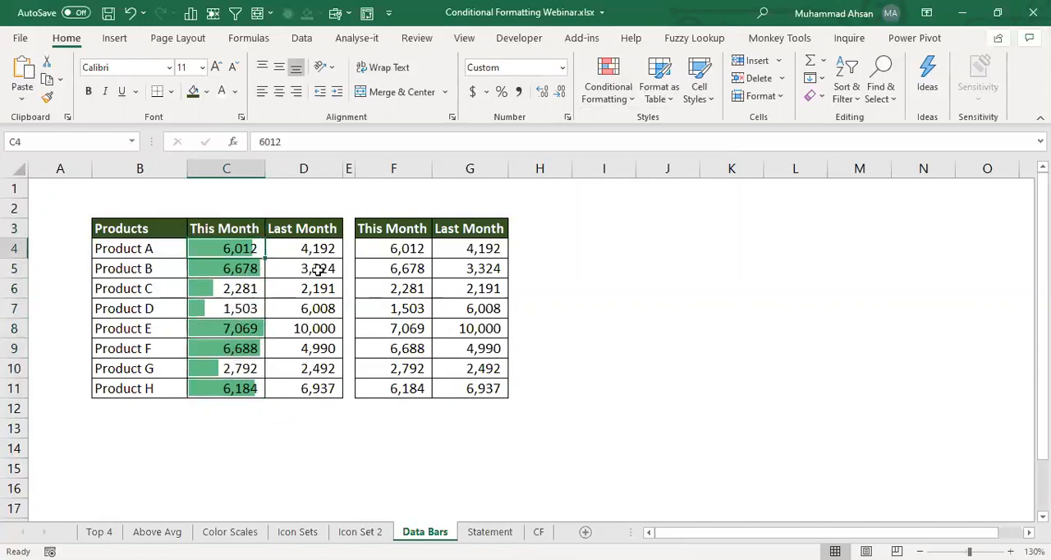
pyautogui.hotkey('ctrl', 'shift', 'Down')
pyautogui.press('Down')
pyautogui.press('Down')
pyautogui.press('Down')
pyautogui.press('Down')
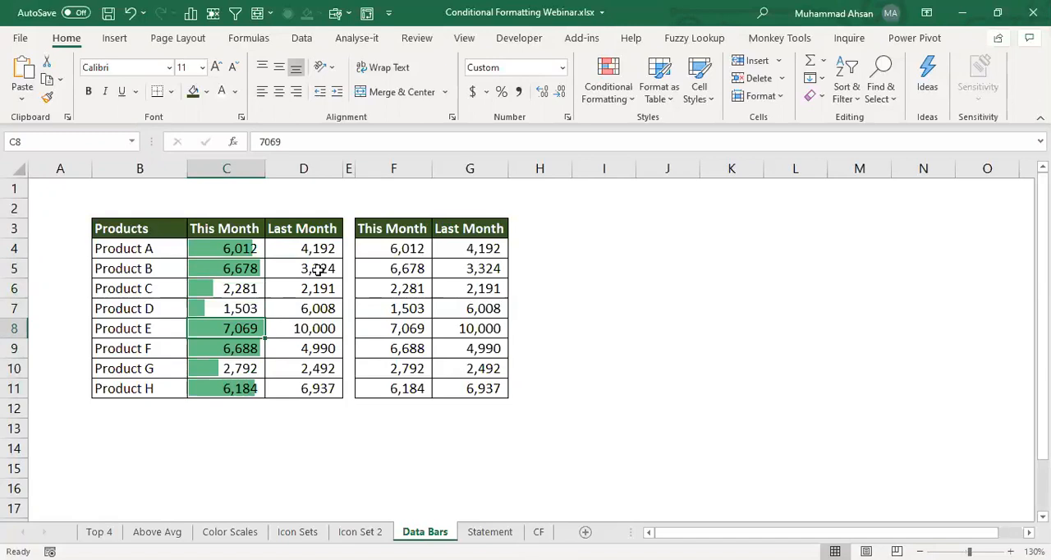
pyautogui.press('Up')
pyautogui.press('Up')
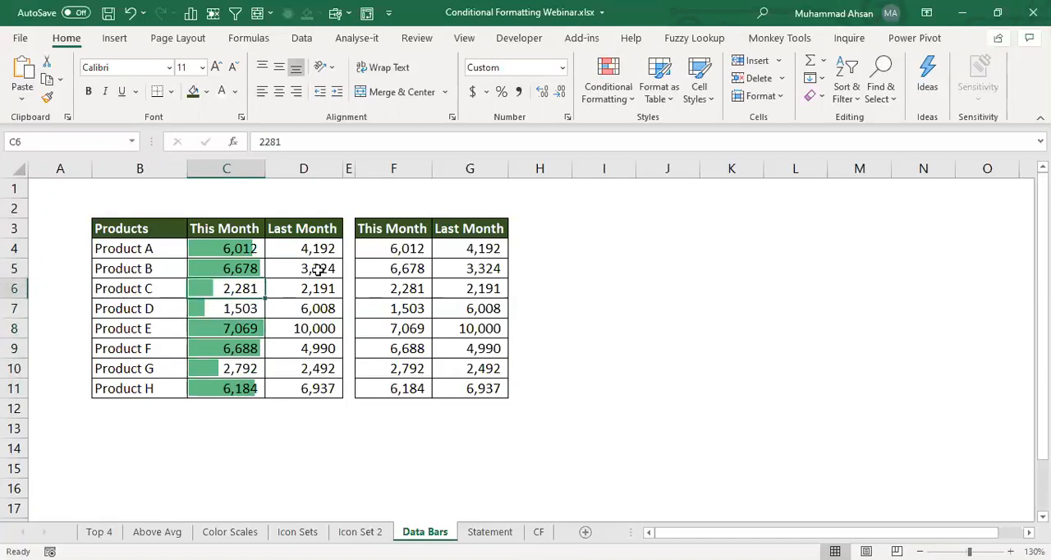
pyautogui.press('Down')
pyautogui.press('Down')
# - Test the This Month data bars by entering 15000 for Product E in C8, and undo the entry
pyautogui.press('Down')
pyautogui.press('Down')
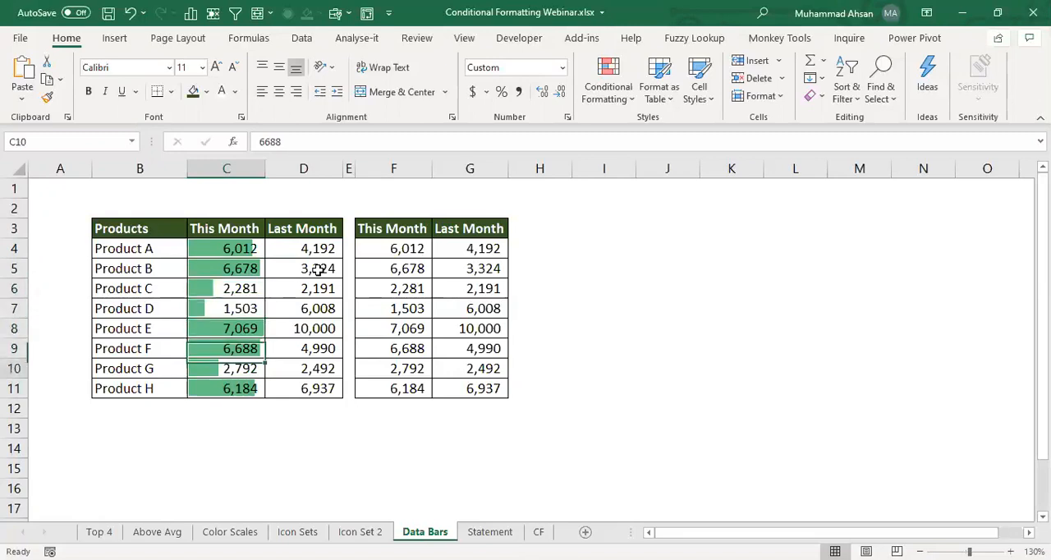
pyautogui.press('Up')
pyautogui.press('Up')
pyautogui.press('Up')
pyautogui.press('Down')
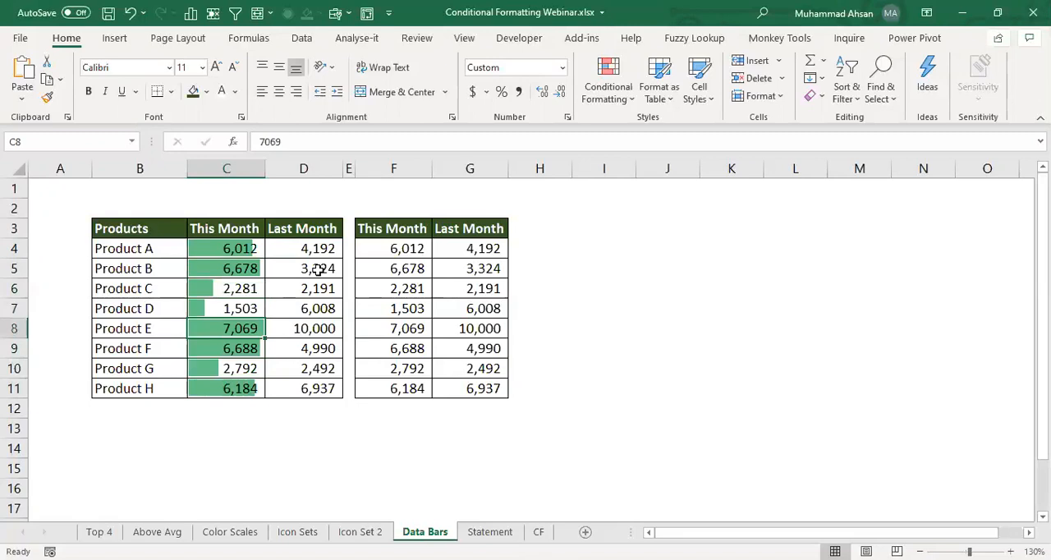
pyautogui.write('15000')
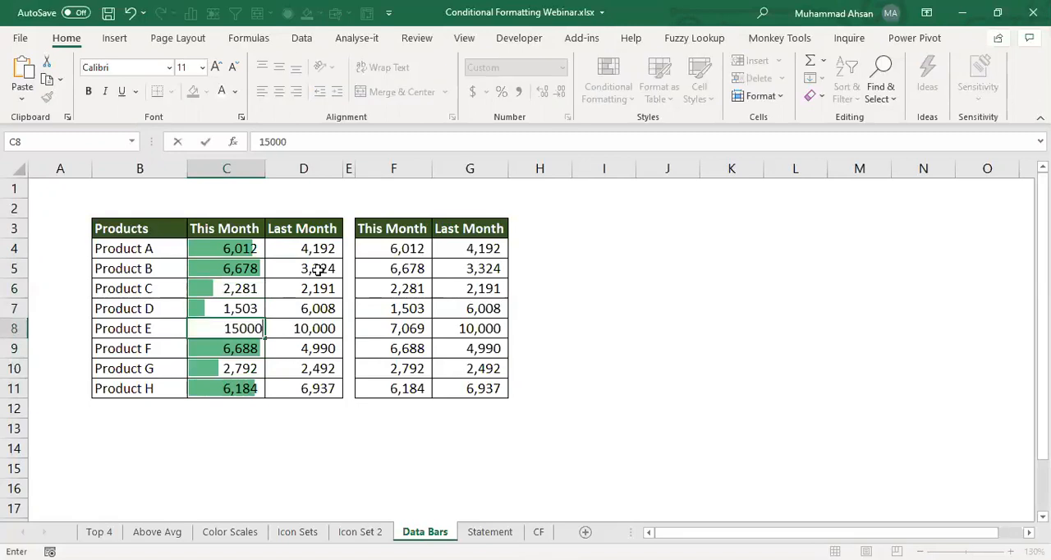
pyautogui.press('Return')
pyautogui.press('Up')
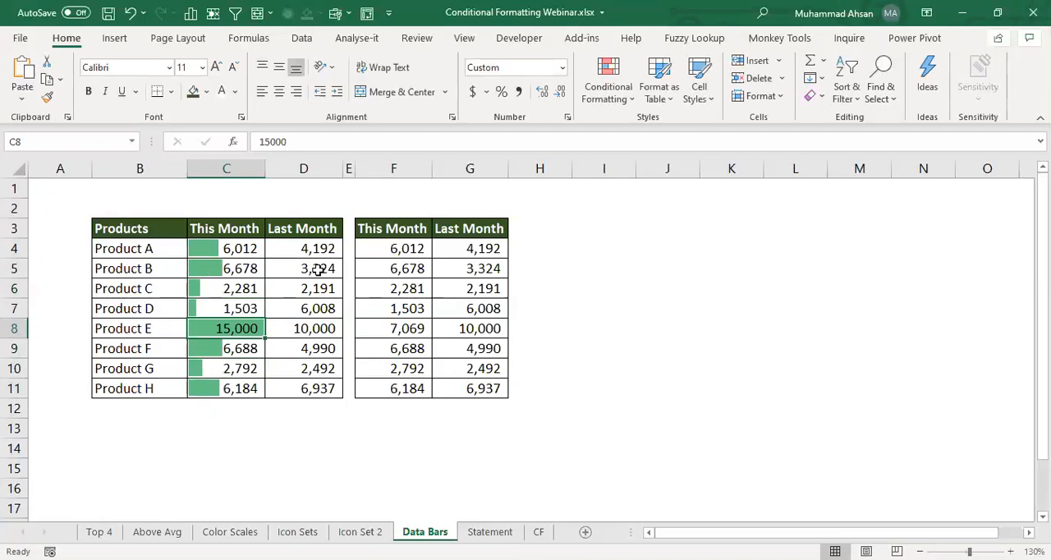
pyautogui.hotkey('ctrl', 'z')
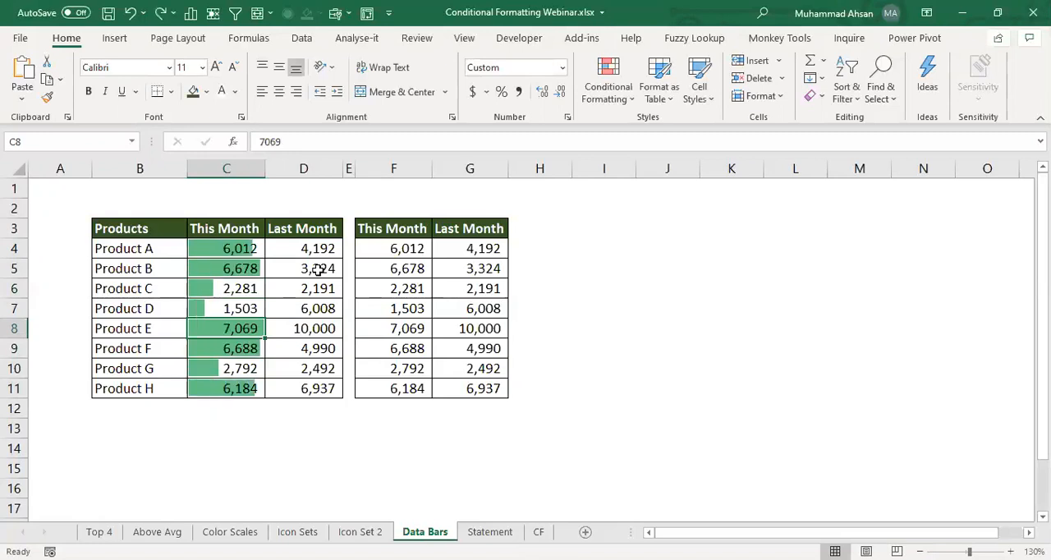
pyautogui.press('Up')
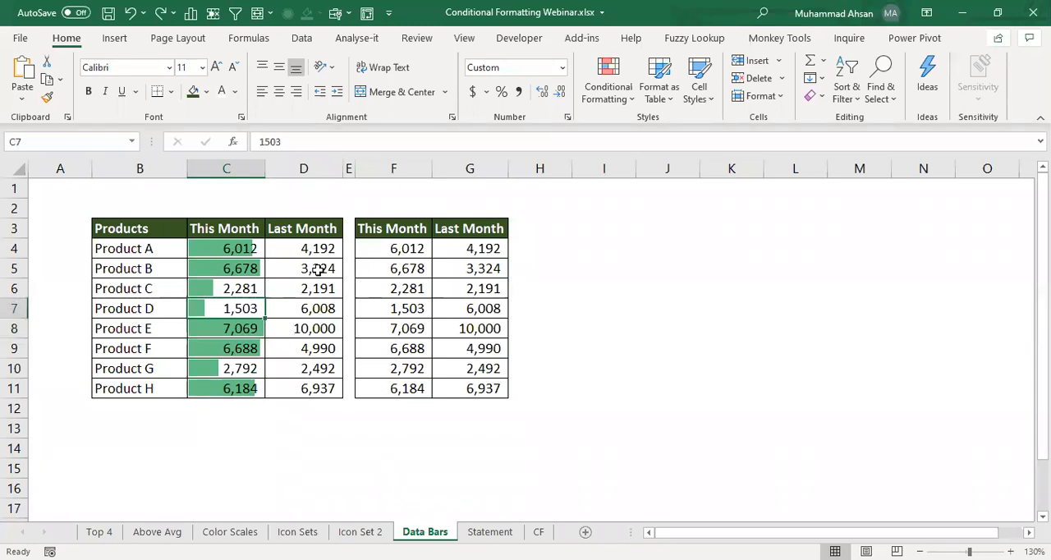
# - Apply solid-fill green data bars to the first table's Last Month values in D4:D11
pyautogui.moveTo(320, 249); pyautogui.dragTo(313, 383)
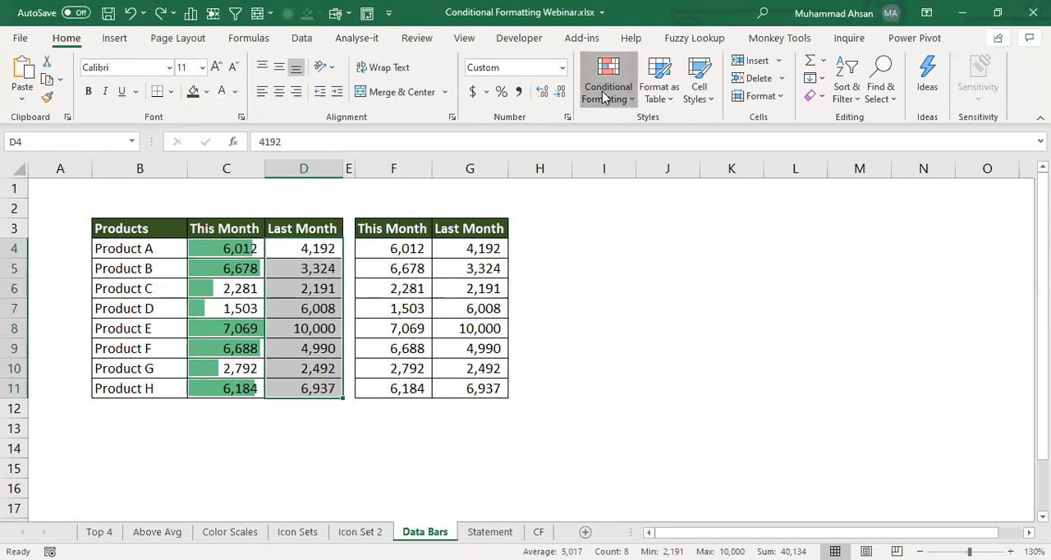
pyautogui.click(604, 97)
pyautogui.moveTo(643, 205)
pyautogui.click(772, 314)
pyautogui.click(320, 289)
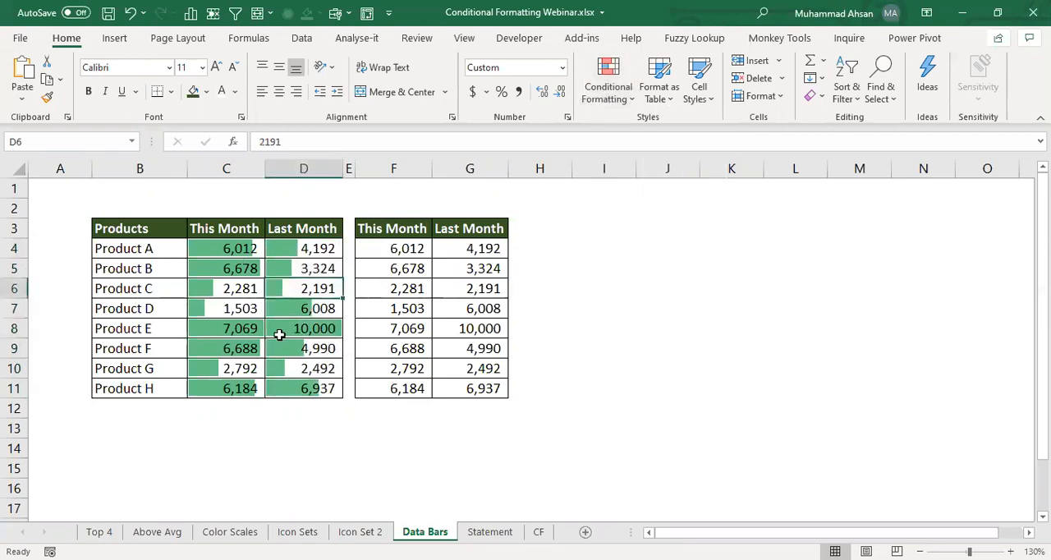
# - Examine the Last Month data bars product by product against the highest value in the column
pyautogui.click(312, 329)
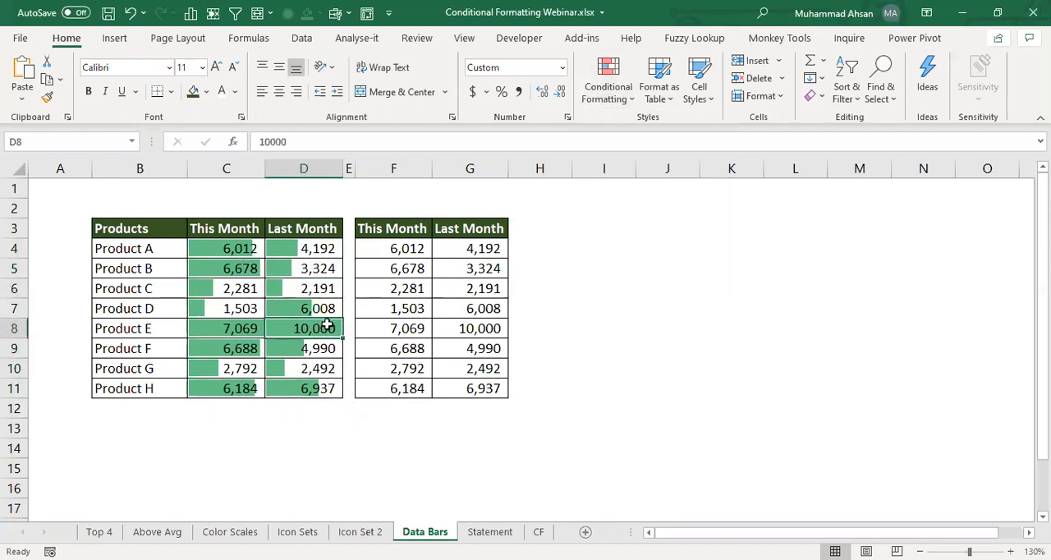
pyautogui.click(319, 249)
pyautogui.click(318, 293)
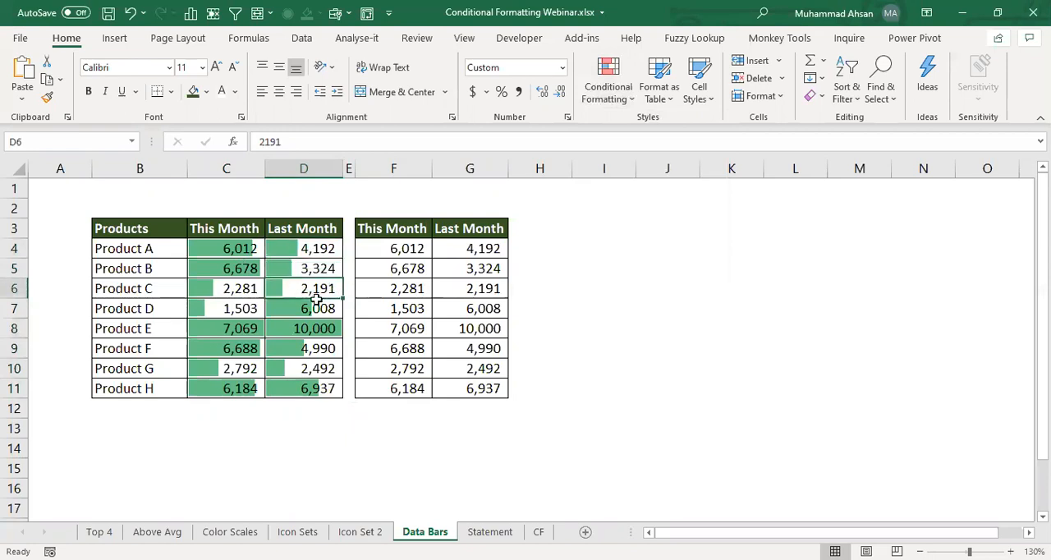
pyautogui.click(313, 309)
pyautogui.click(320, 352)
pyautogui.click(321, 368)
pyautogui.click(321, 387)
pyautogui.click(312, 264)
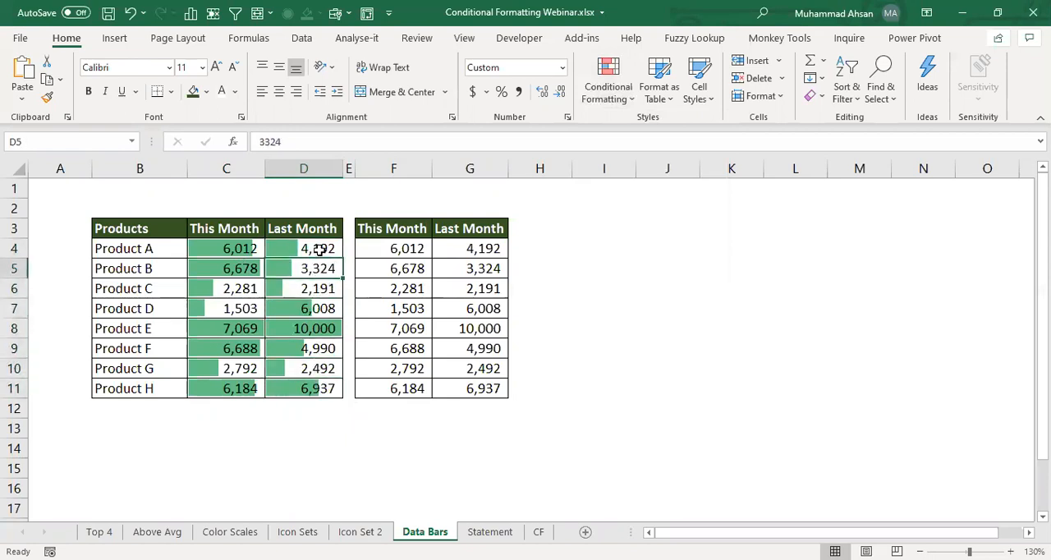
# - Test the Last Month data bars by entering 20000 for Product A in D4, and undo the entry
pyautogui.click(320, 250)
pyautogui.write('20000')
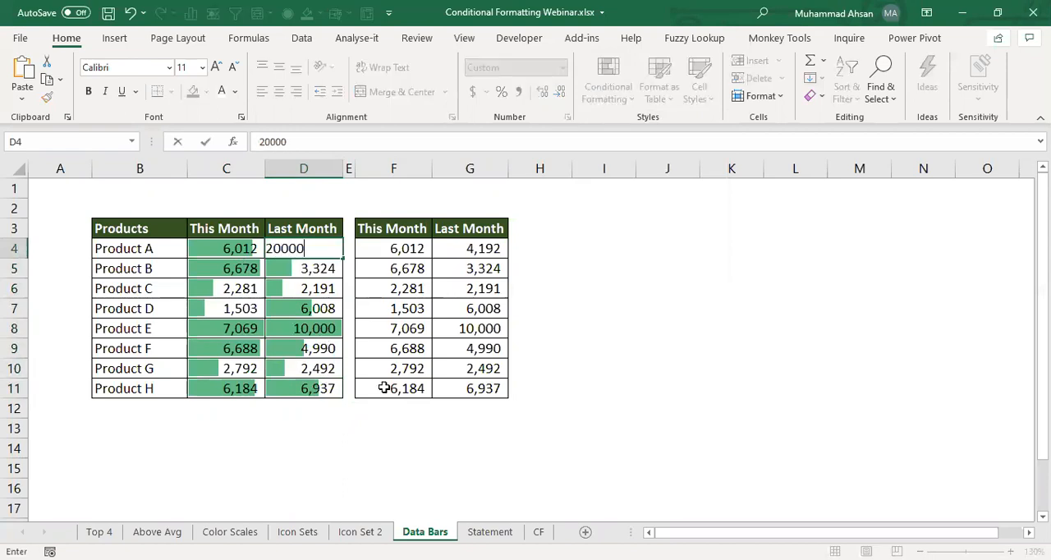
pyautogui.press('Return')
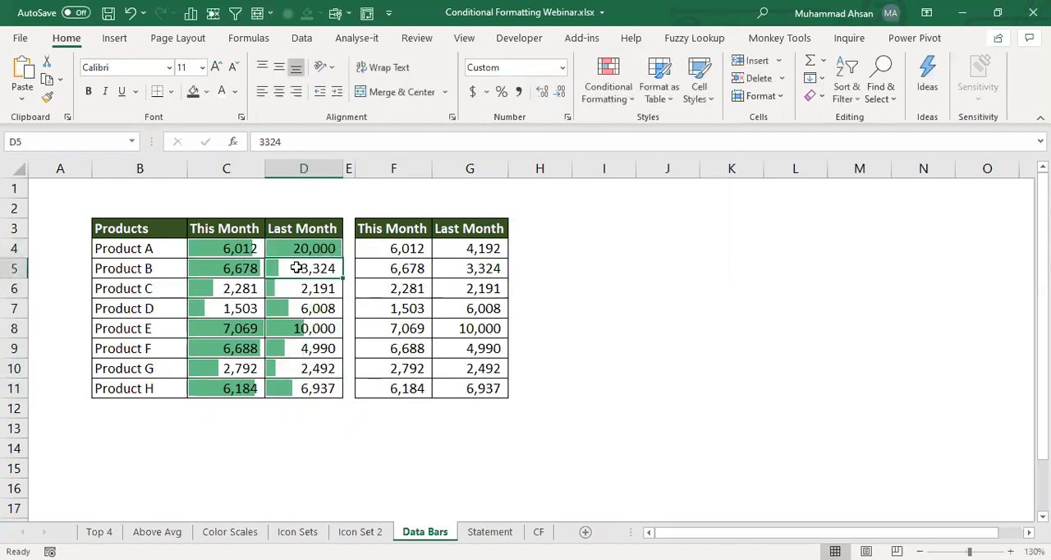
pyautogui.hotkey('ctrl', 'z')
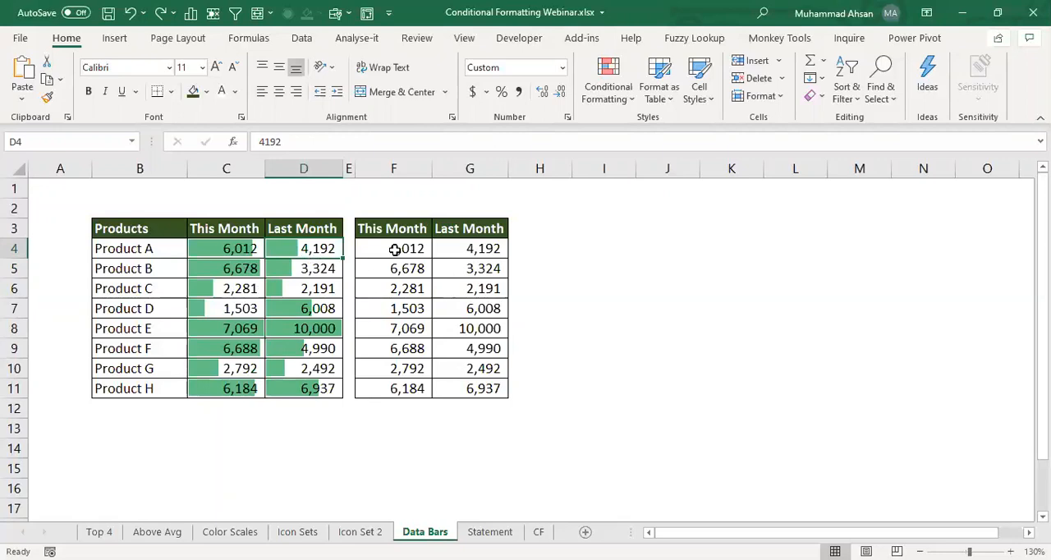
pyautogui.click(223, 249)
pyautogui.moveTo(223, 253); pyautogui.dragTo(225, 391)
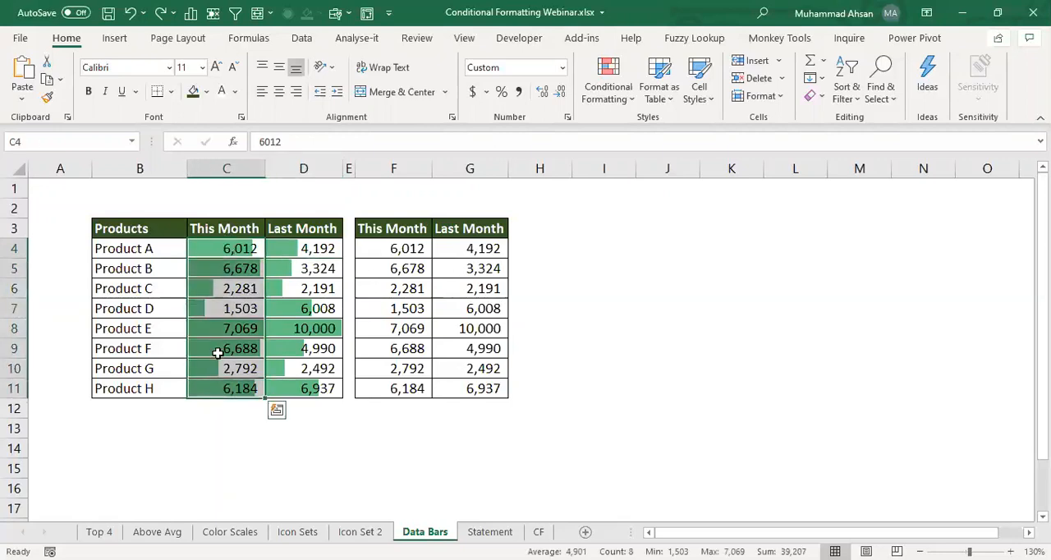
pyautogui.click(305, 248)
pyautogui.moveTo(305, 248); pyautogui.dragTo(305, 387)
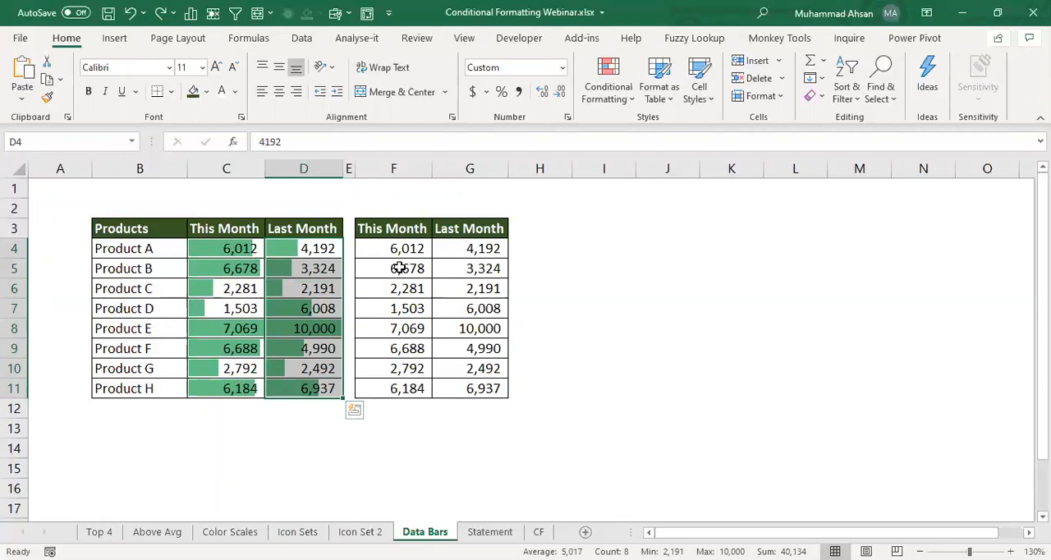
# - Apply solid-fill green data bars to the second table's This Month and Last Month values together in F4:G11
pyautogui.moveTo(397, 248); pyautogui.dragTo(472, 385)
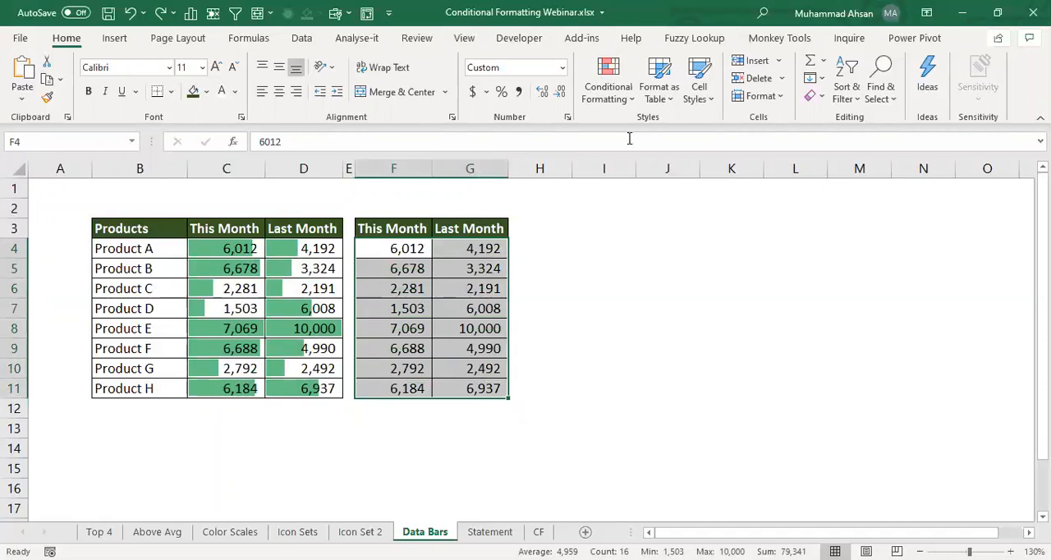
pyautogui.click(624, 105)
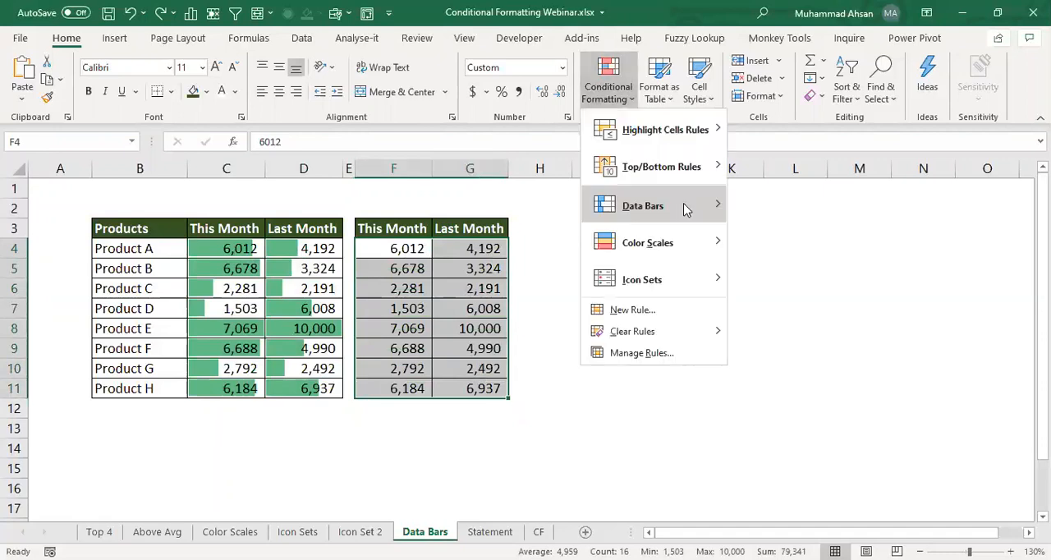
pyautogui.moveTo(686, 209)
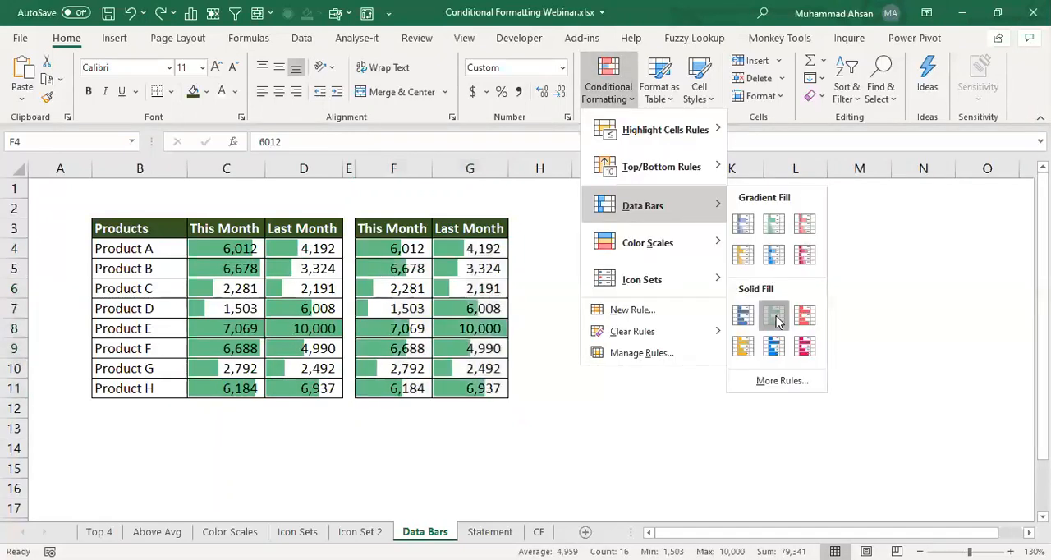
pyautogui.click(776, 316)
pyautogui.click(488, 310)
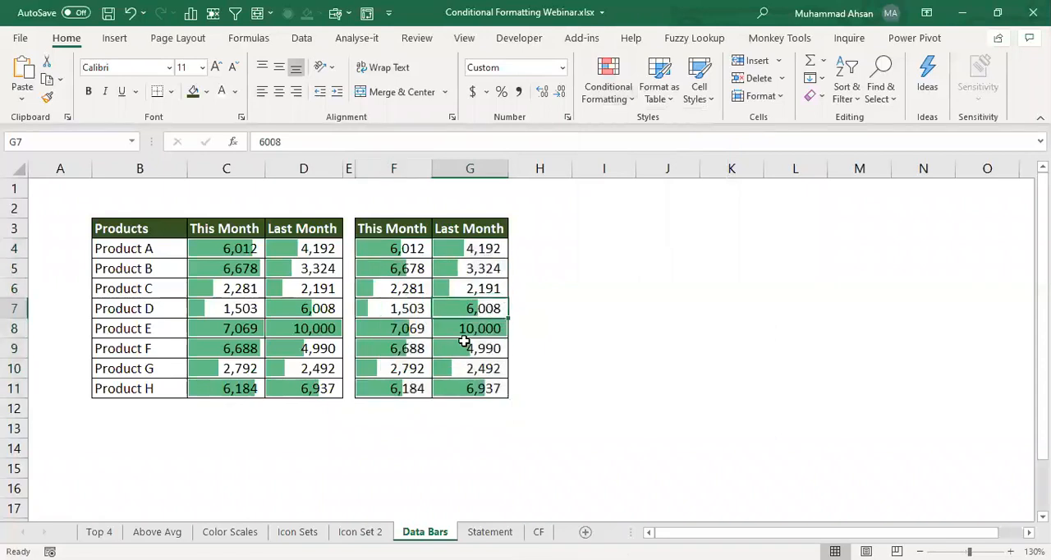
# - Compare Product E's This Month bar in C8 with F8, and examine how the F4:G11 bars relate to the highest value in G8
pyautogui.click(231, 333)
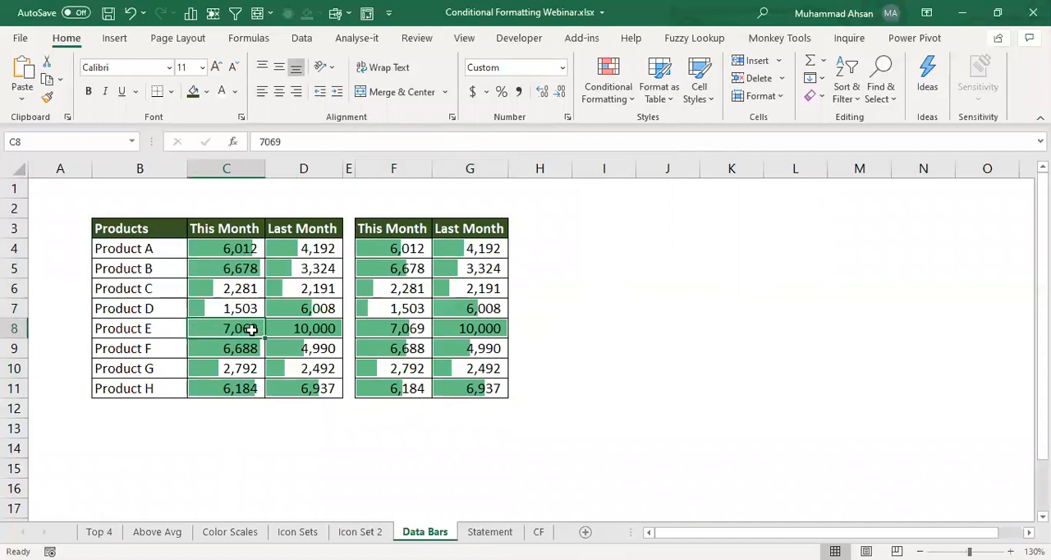
pyautogui.click(397, 333)
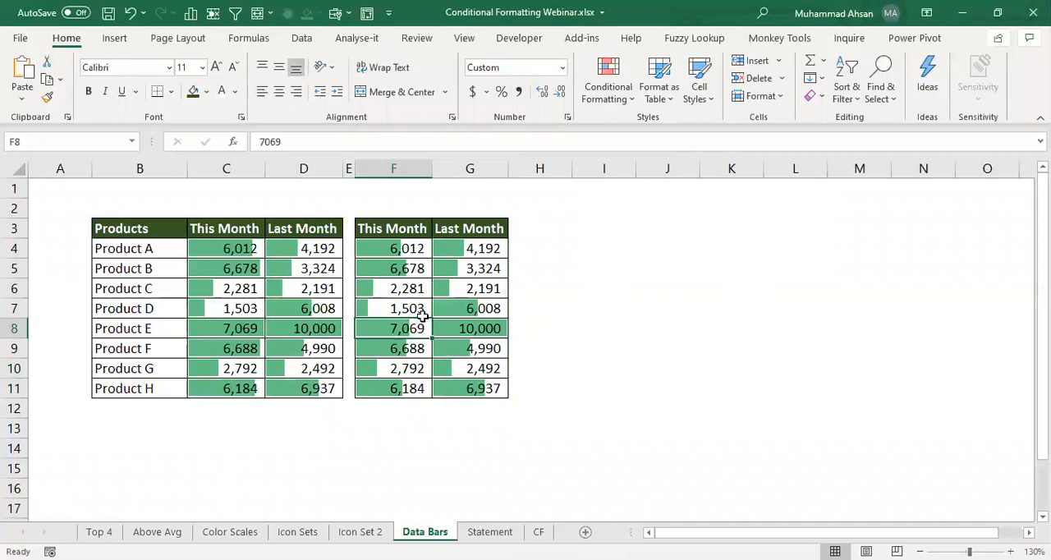
pyautogui.moveTo(411, 246); pyautogui.dragTo(486, 392)
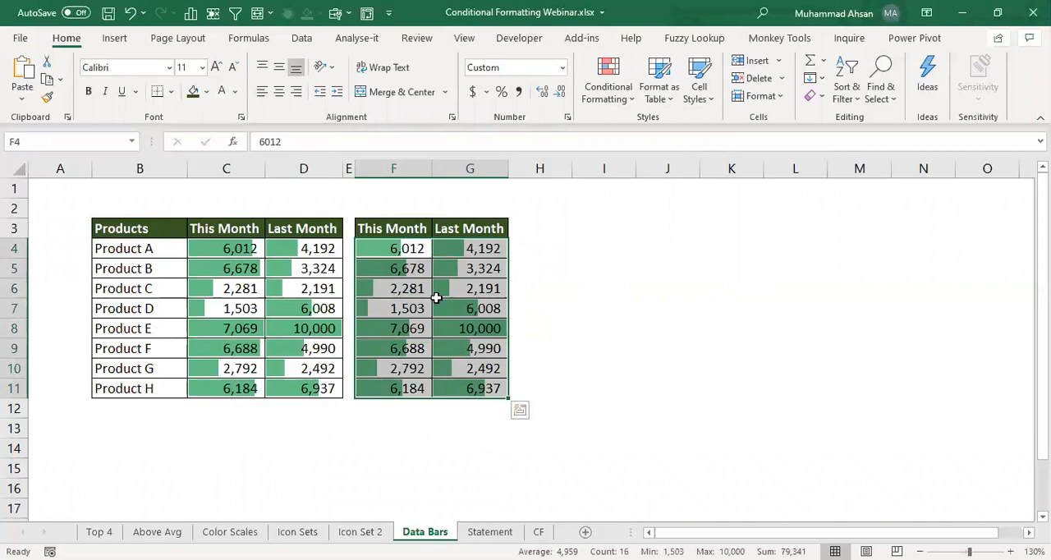
pyautogui.click(475, 329)
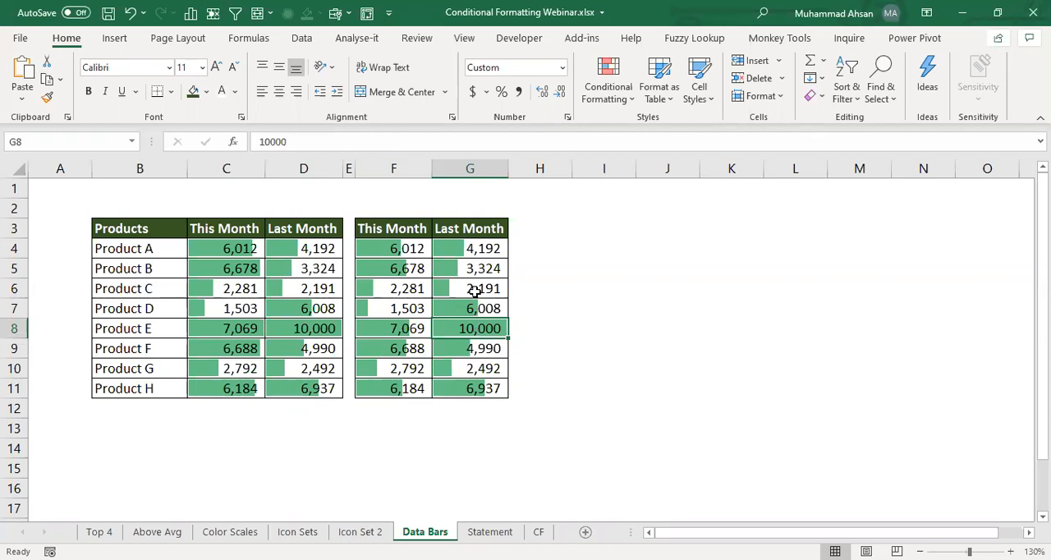
pyautogui.click(477, 291)
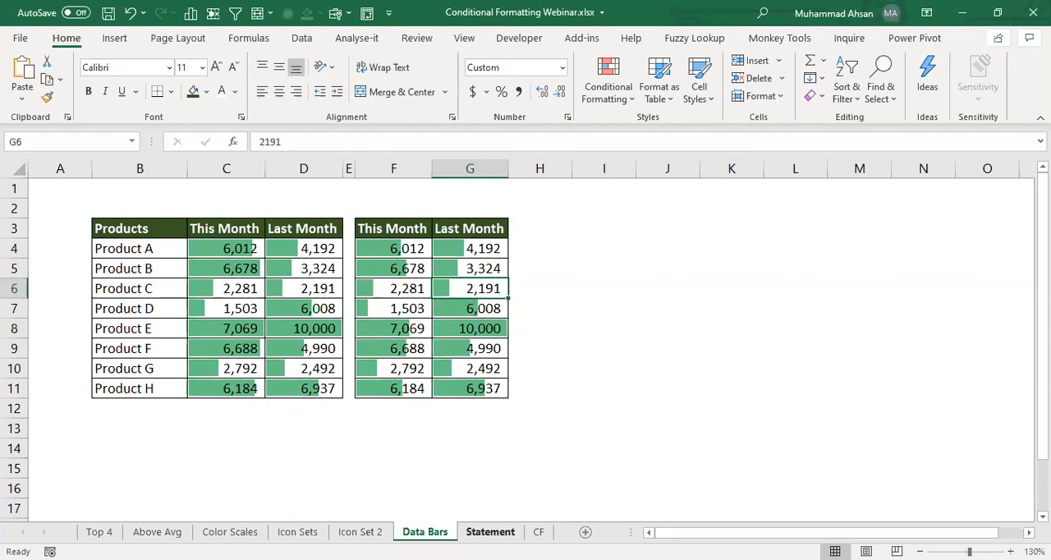
# - Open the Statement sheet and bring up the scenario, assumptions and income statement extracts
pyautogui.click(490, 532)
pyautogui.click(325, 302)
pyautogui.click(374, 302)
pyautogui.click(460, 300)
pyautogui.click(616, 300)
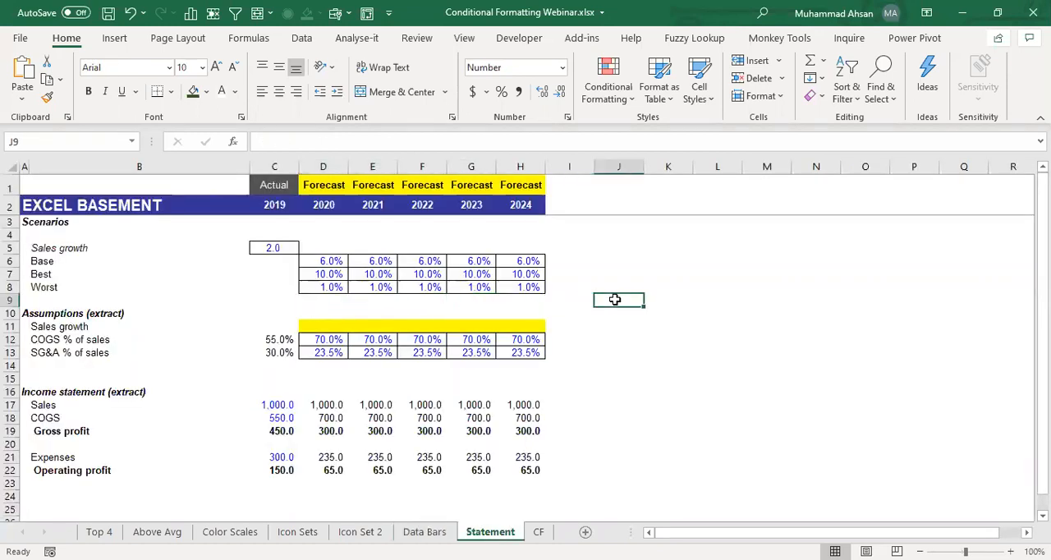
pyautogui.click(710, 246)
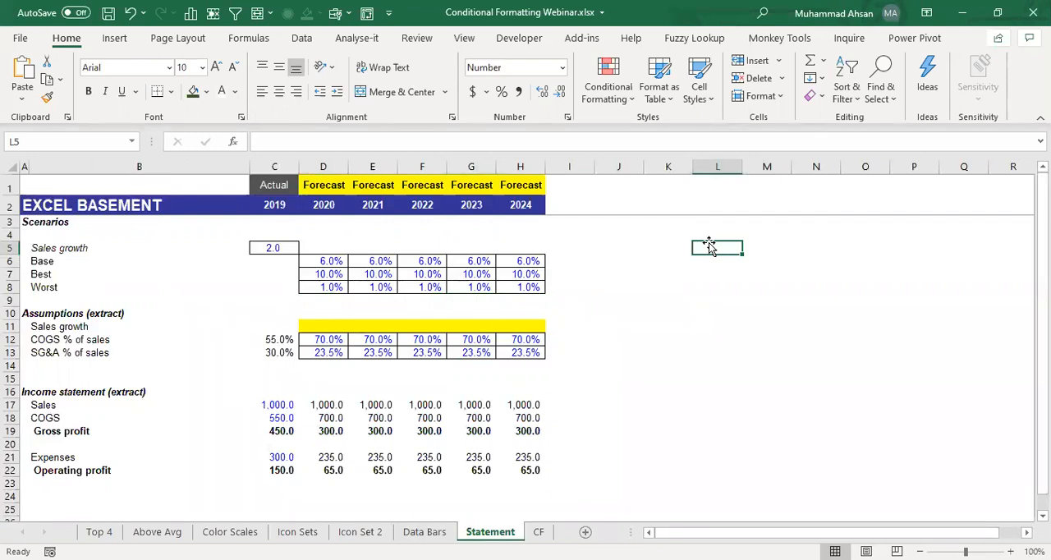
# - Examine the Base, Best and Worst sales growth rates in D6:H8 and the blank Sales growth assumption row 11
pyautogui.click(341, 327)
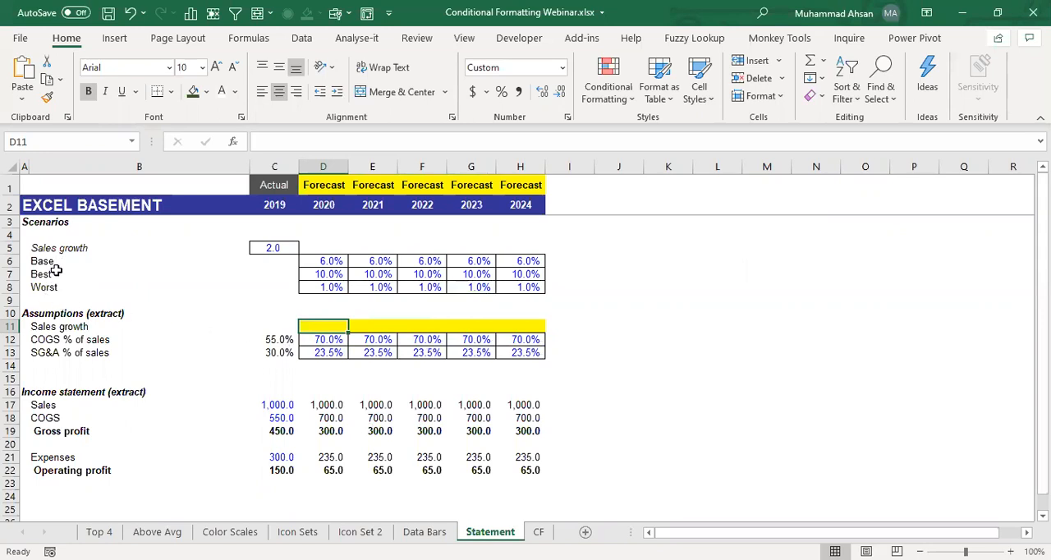
pyautogui.click(92, 263)
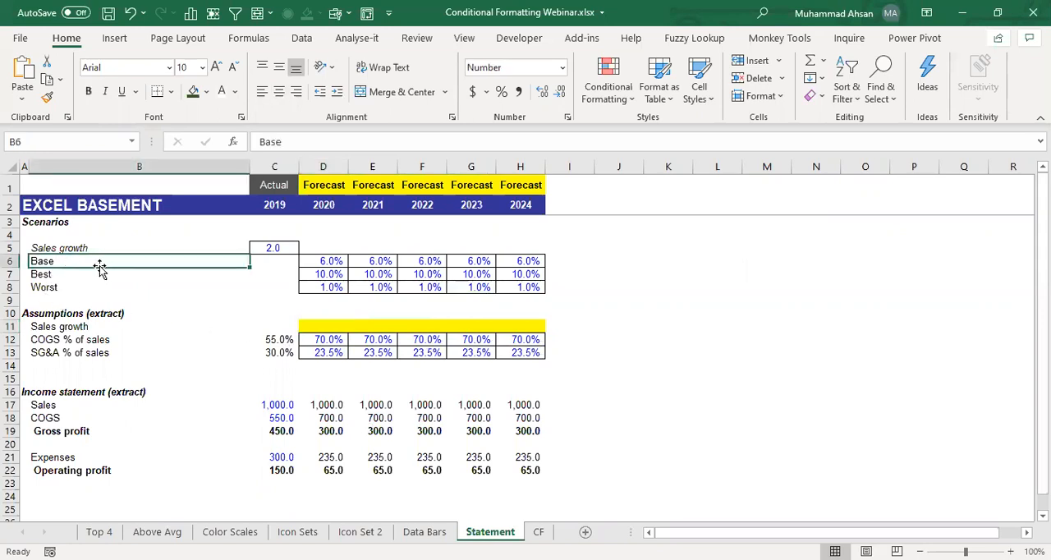
pyautogui.click(101, 286)
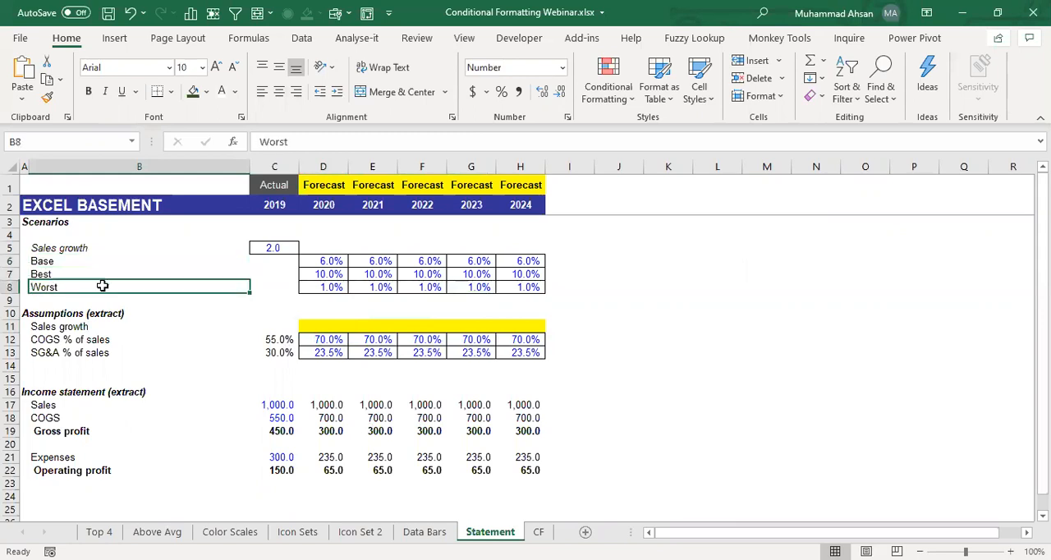
pyautogui.moveTo(322, 261); pyautogui.dragTo(525, 261)
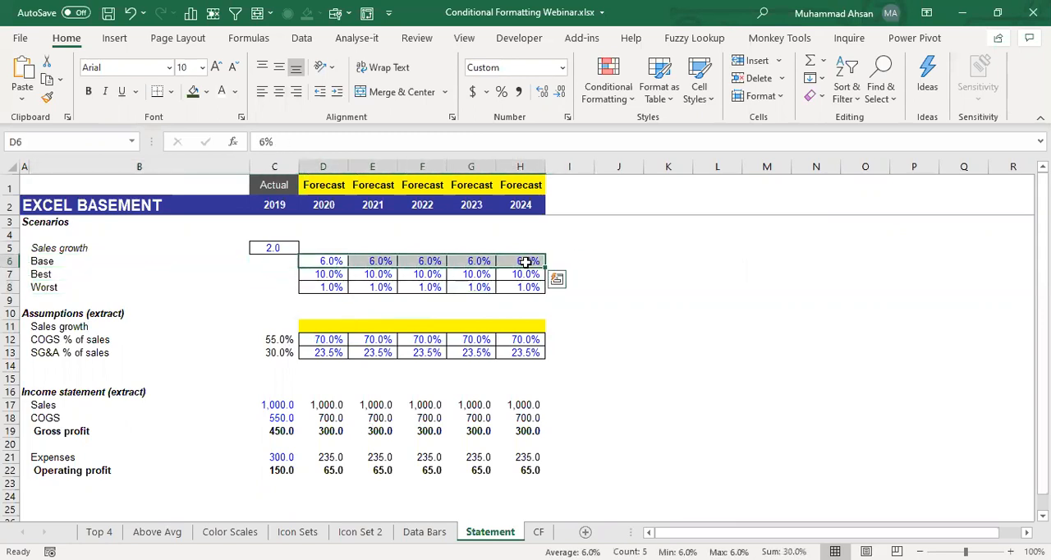
pyautogui.click(87, 262)
pyautogui.moveTo(305, 272); pyautogui.dragTo(525, 275)
pyautogui.click(93, 274)
pyautogui.moveTo(320, 286); pyautogui.dragTo(515, 284)
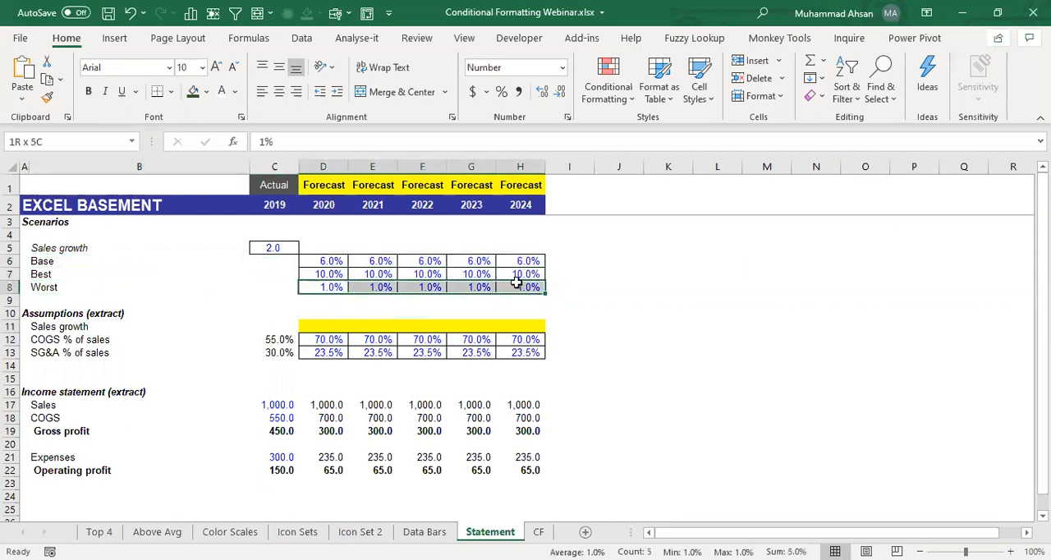
pyautogui.click(50, 287)
pyautogui.click(330, 330)
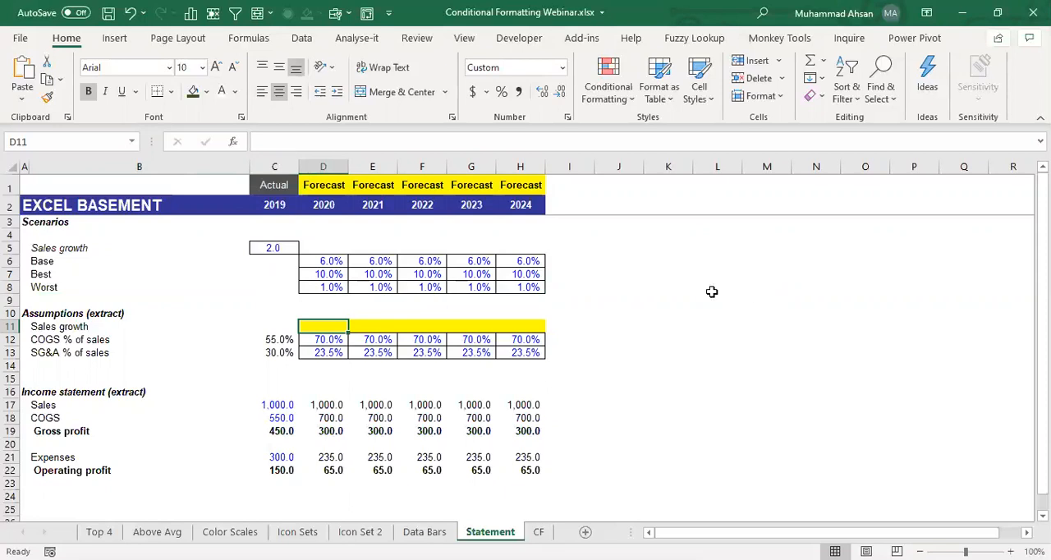
pyautogui.moveTo(526, 275); pyautogui.dragTo(152, 271)
pyautogui.moveTo(89, 259); pyautogui.dragTo(77, 286)
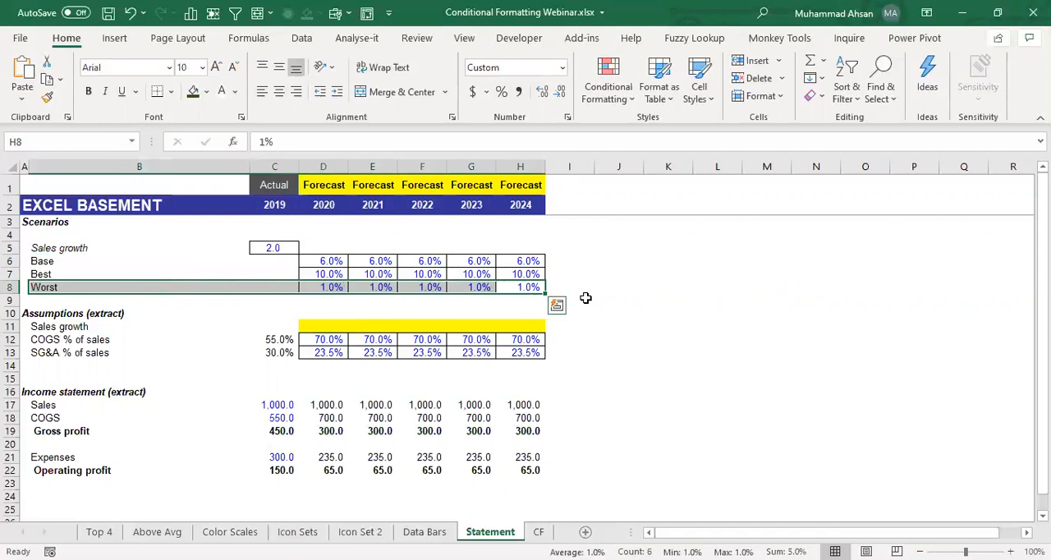
pyautogui.click(632, 299)
# - Insert a combo box form control above the scenario rates, spanning about D3:E4, and check its list
pyautogui.click(520, 39)
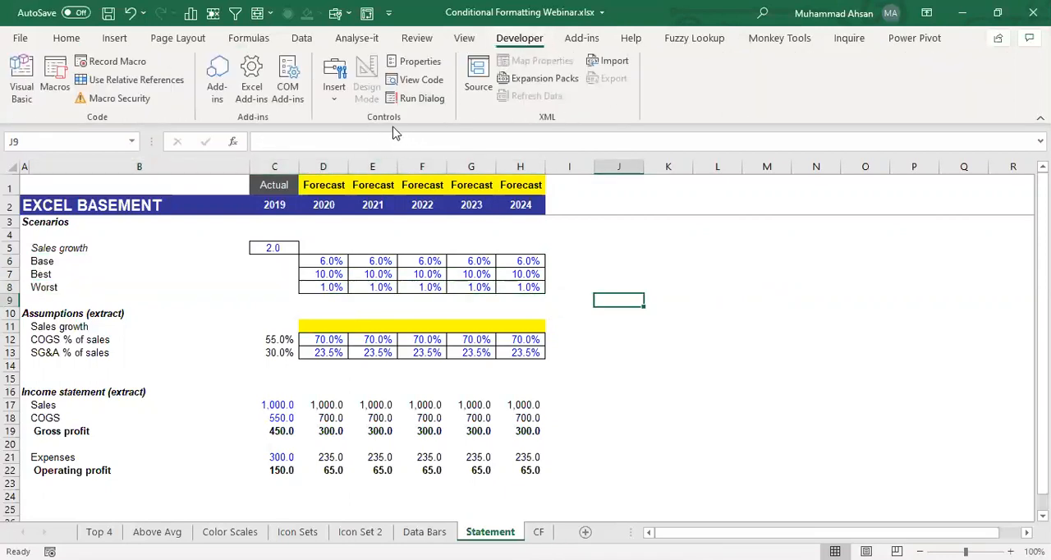
pyautogui.click(334, 97)
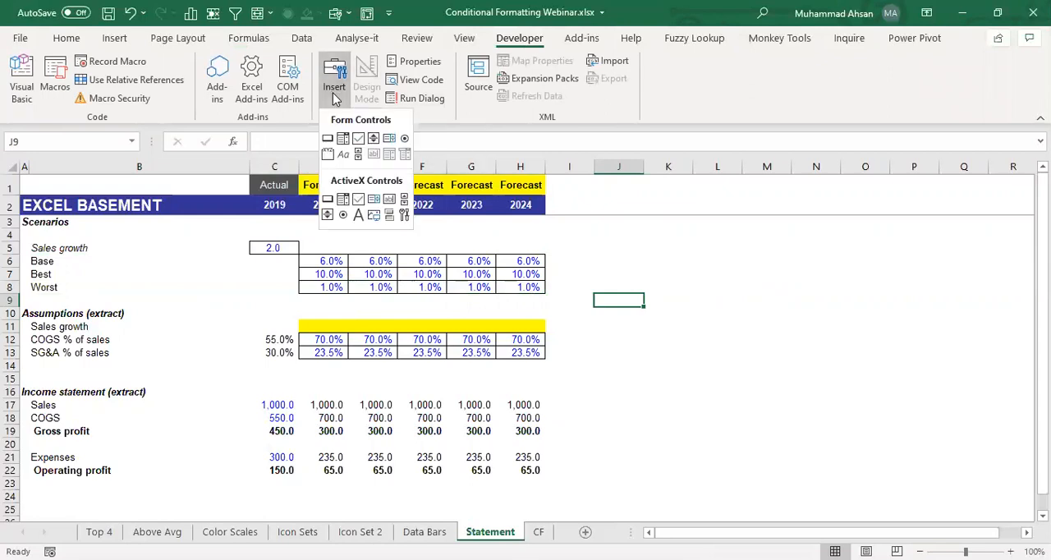
pyautogui.click(343, 140)
pyautogui.moveTo(321, 224); pyautogui.dragTo(392, 241)
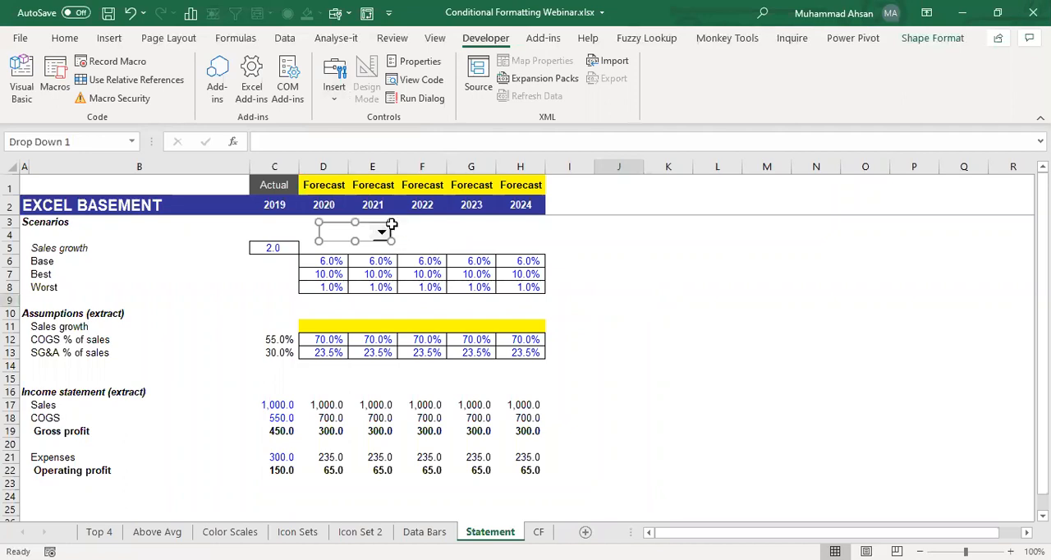
pyautogui.click(419, 240)
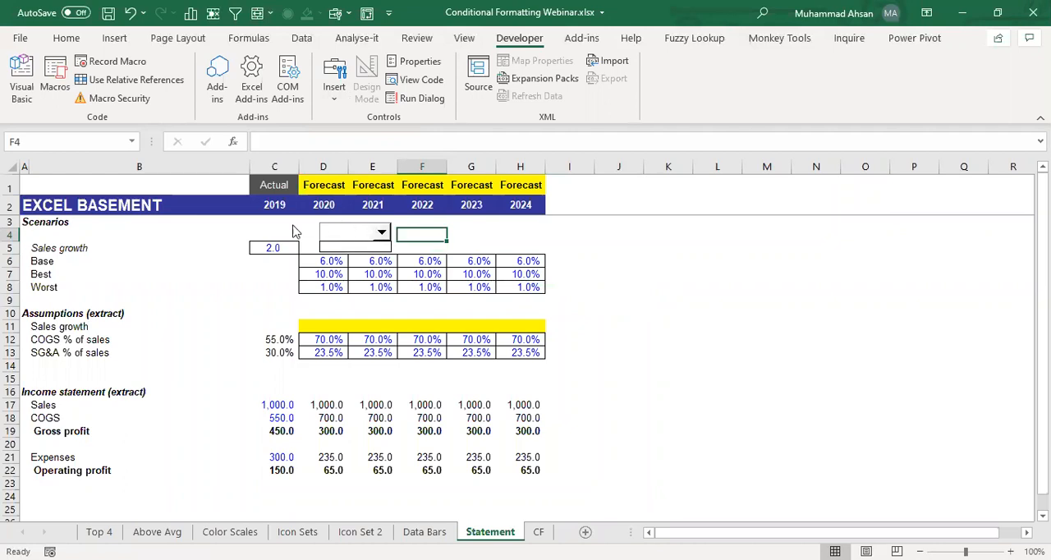
pyautogui.click(361, 240)
pyautogui.keyDown('ctrl'); pyautogui.click(359, 236); pyautogui.keyUp('ctrl')
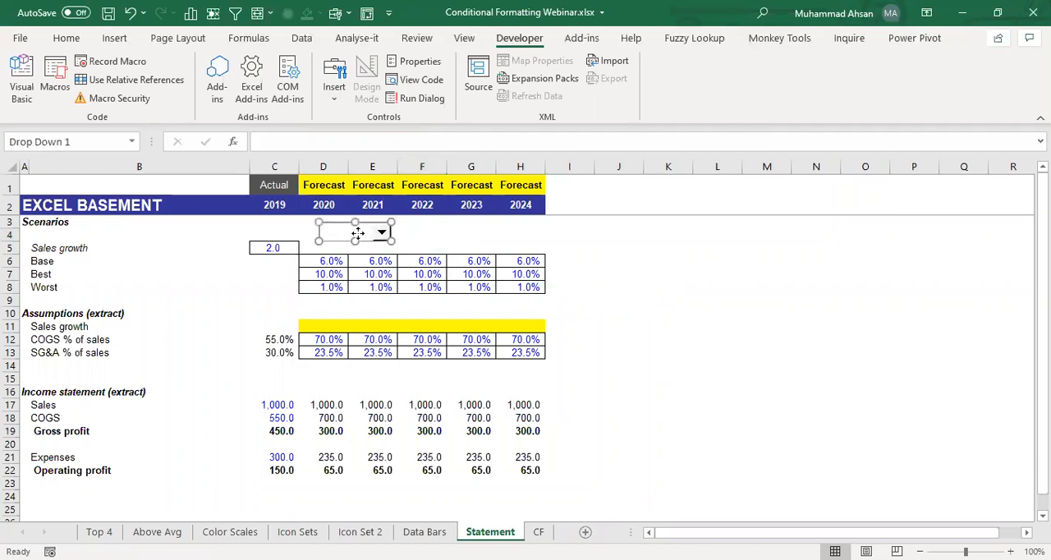
# - Set the combo box's input range to the scenario names in $B$6:$B$8 through Format Control
pyautogui.rightClick(358, 234)
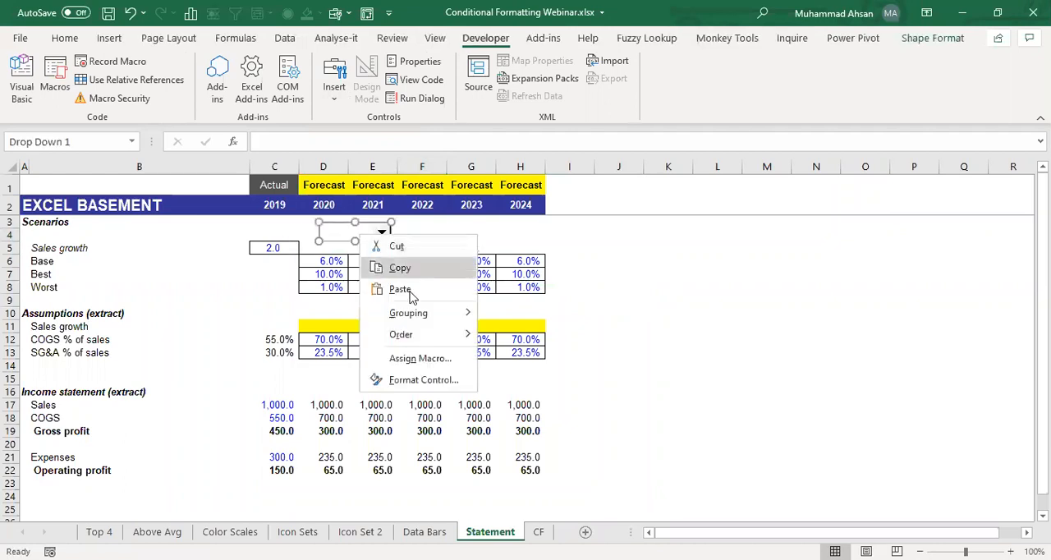
pyautogui.click(423, 380)
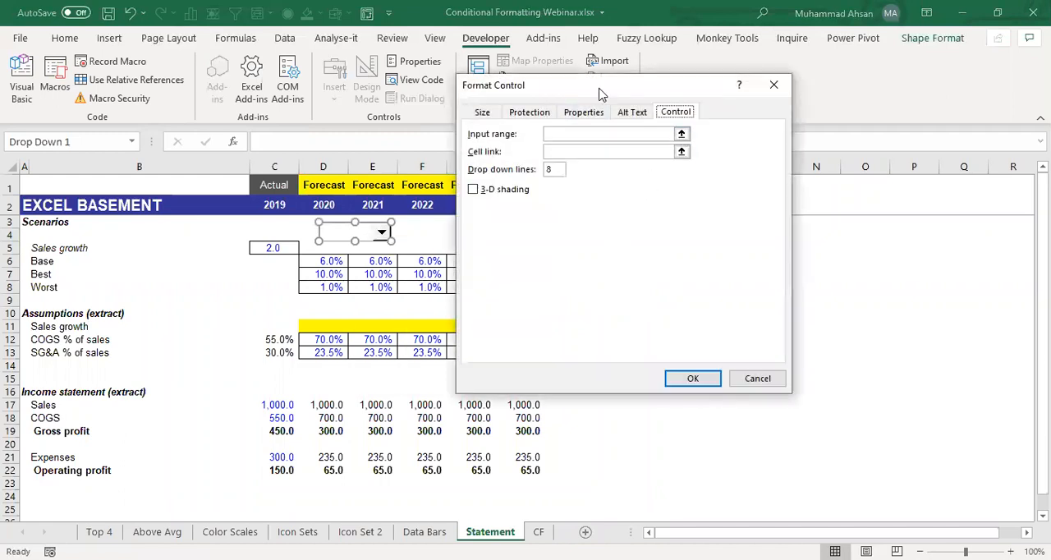
pyautogui.moveTo(599, 97); pyautogui.dragTo(497, 175)
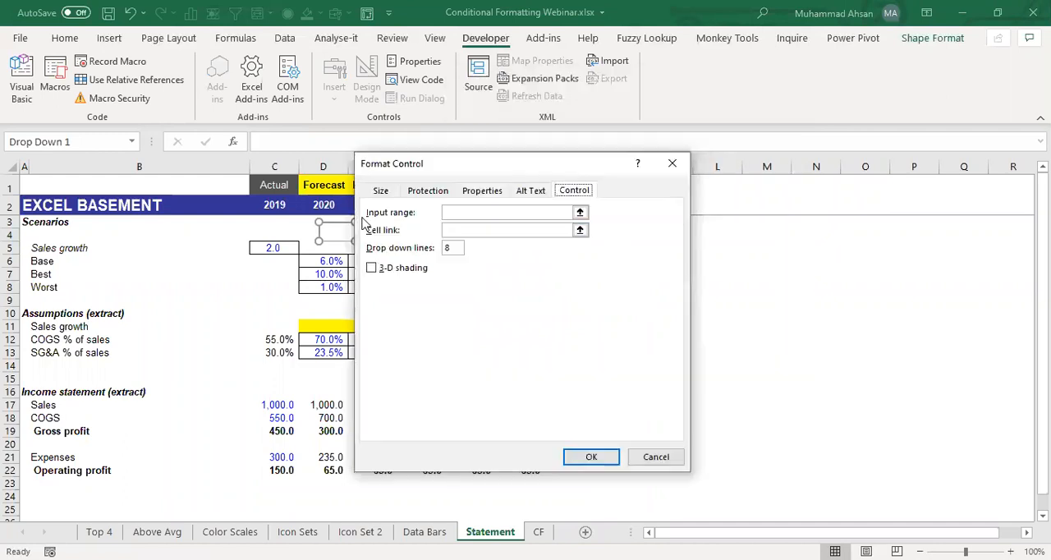
pyautogui.click(580, 212)
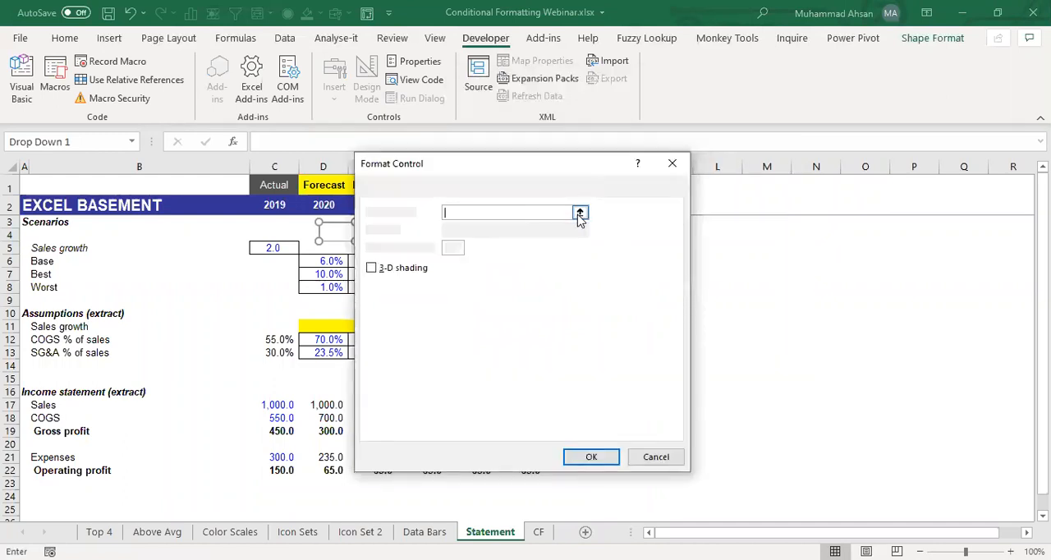
pyautogui.click(46, 264)
pyautogui.hotkey('shift', 'Down')
pyautogui.hotkey('shift', 'Down')
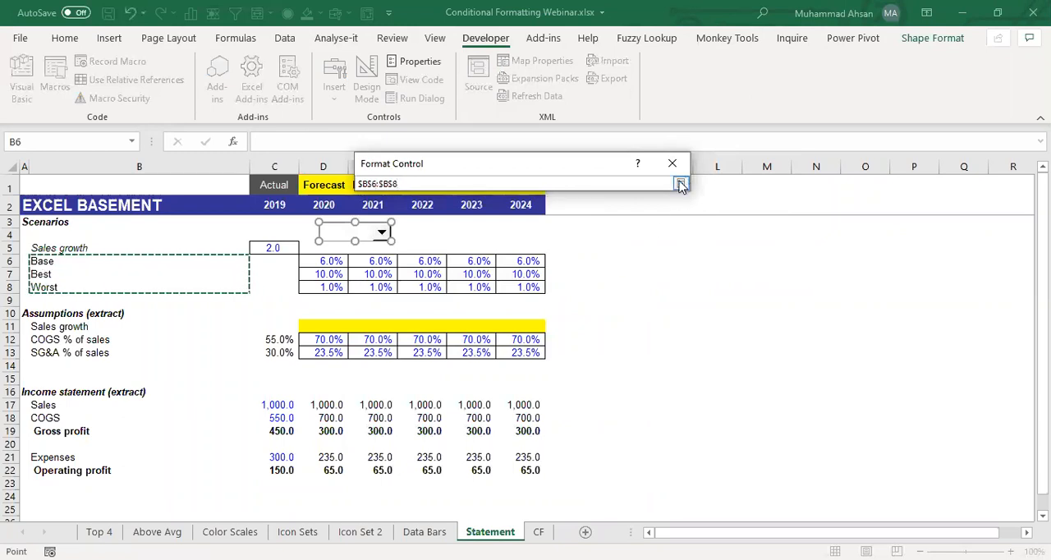
pyautogui.click(681, 185)
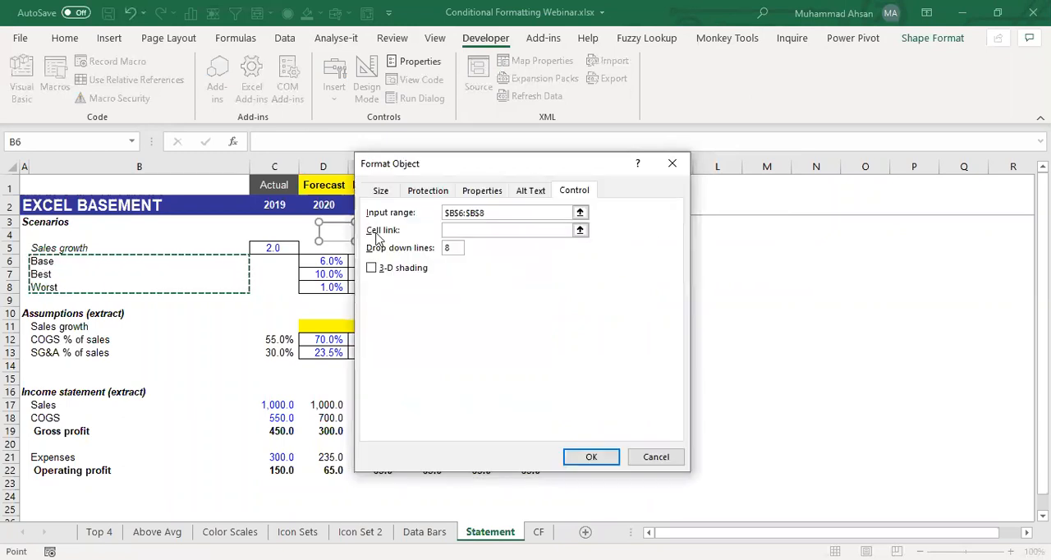
# - Link the combo box to cell $C$5 and apply the control settings
pyautogui.click(580, 231)
pyautogui.click(277, 248)
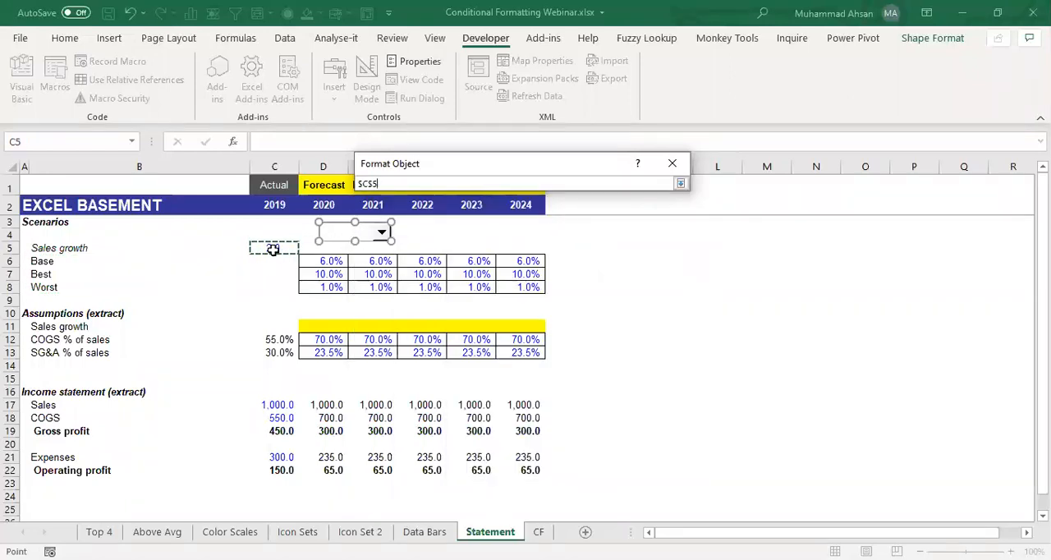
pyautogui.click(679, 185)
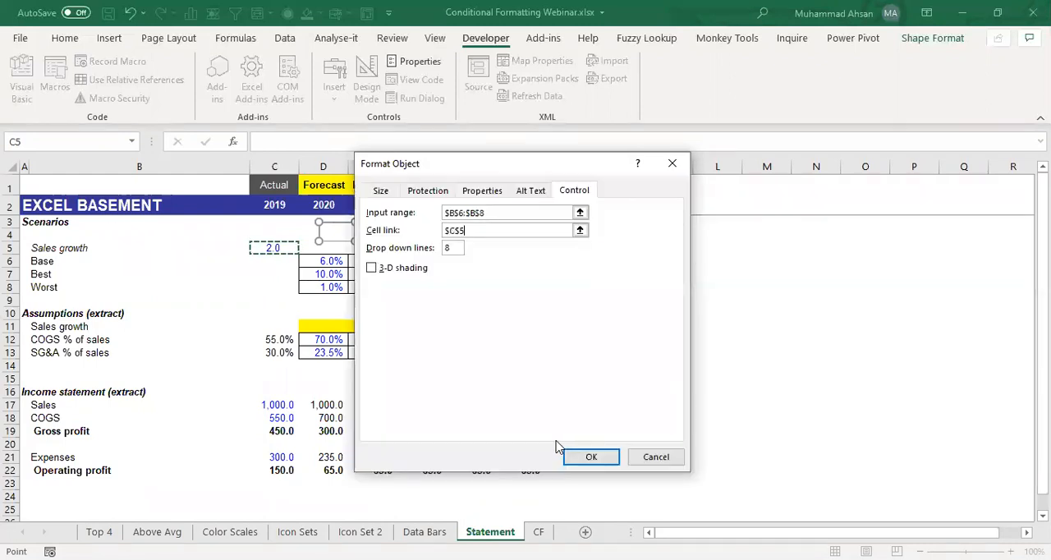
pyautogui.click(592, 456)
pyautogui.click(448, 241)
# - Test the scenario drop-down by choosing Best, Base and finally Worst, and check the linked index in C5
pyautogui.click(382, 233)
pyautogui.click(354, 258)
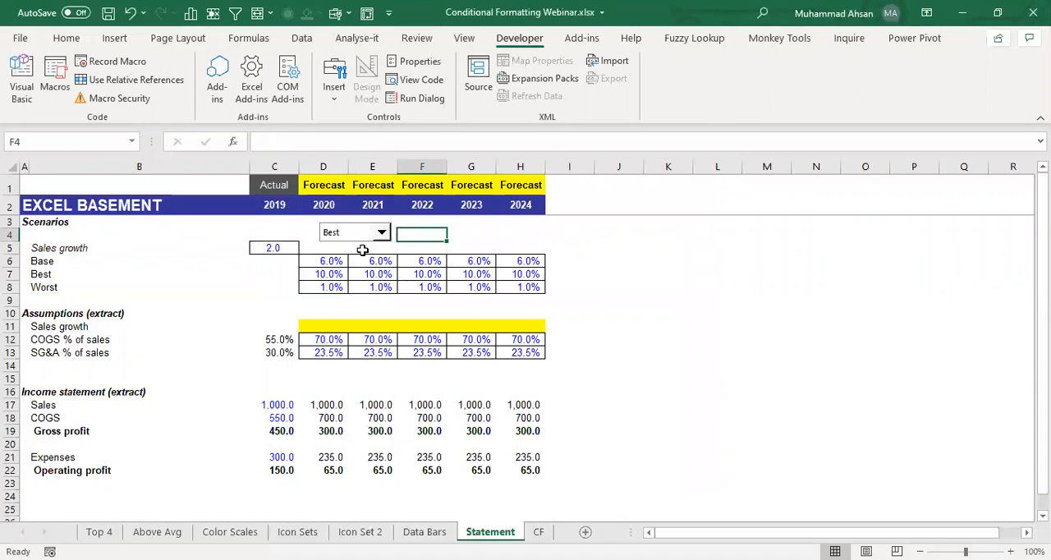
pyautogui.click(382, 233)
pyautogui.click(351, 248)
pyautogui.click(382, 233)
pyautogui.click(348, 267)
pyautogui.click(272, 248)
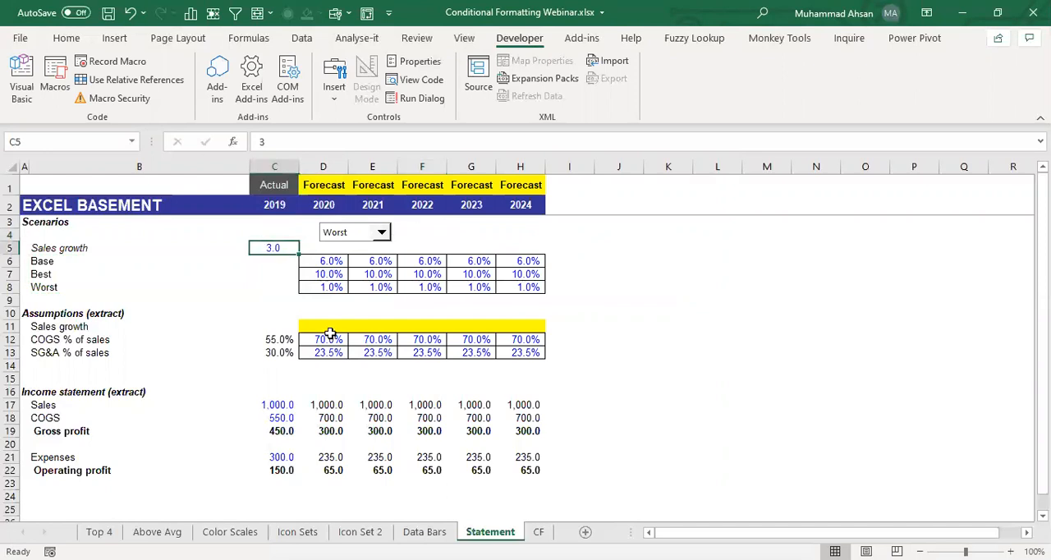
# - Start a CHOOSE formula in D11, the 2020 sales growth assumption, with the absolute reference $C$5 as its index number
pyautogui.click(327, 327)
pyautogui.write('=')
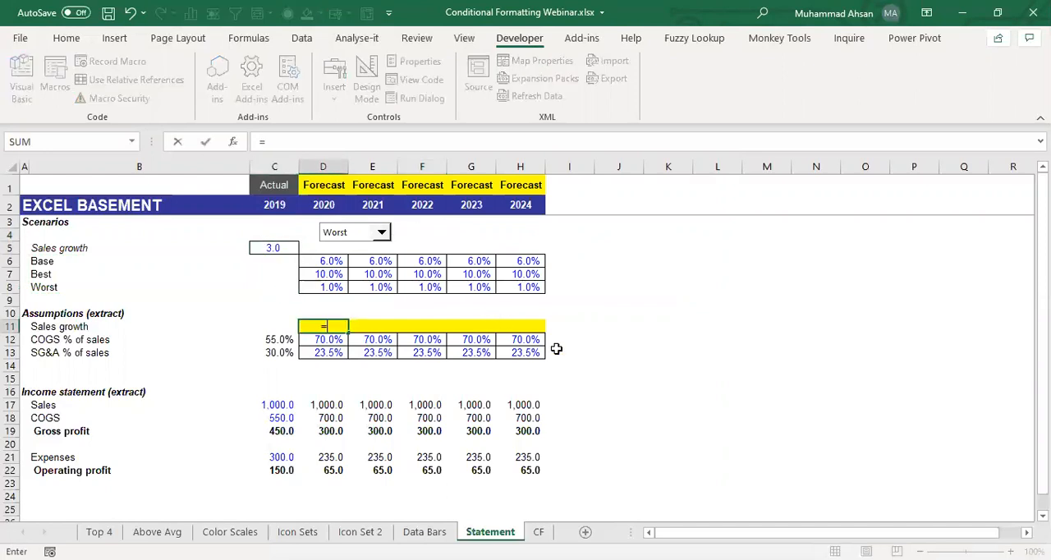
pyautogui.write('CHOOSE(')
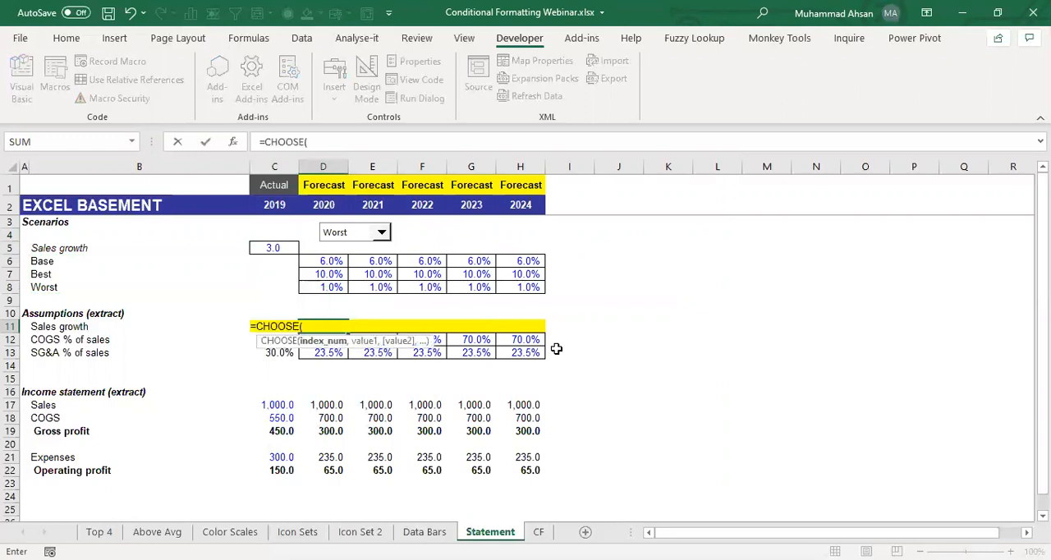
pyautogui.press('Up')
pyautogui.press('Up')
pyautogui.press('Up')
pyautogui.press('Up')
pyautogui.press('Up')
pyautogui.press('Up')
pyautogui.press('Left')
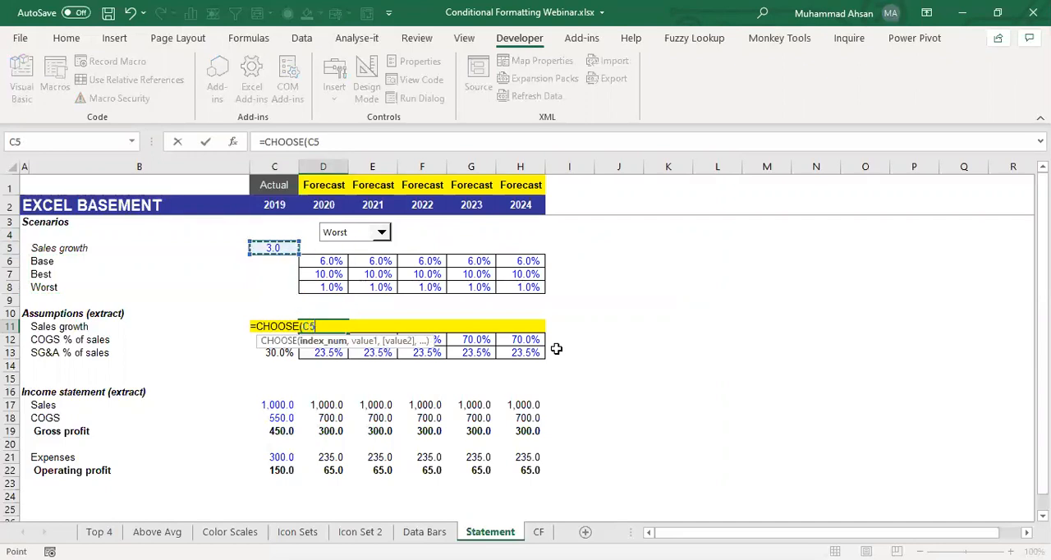
pyautogui.press('F4')
pyautogui.write(',')
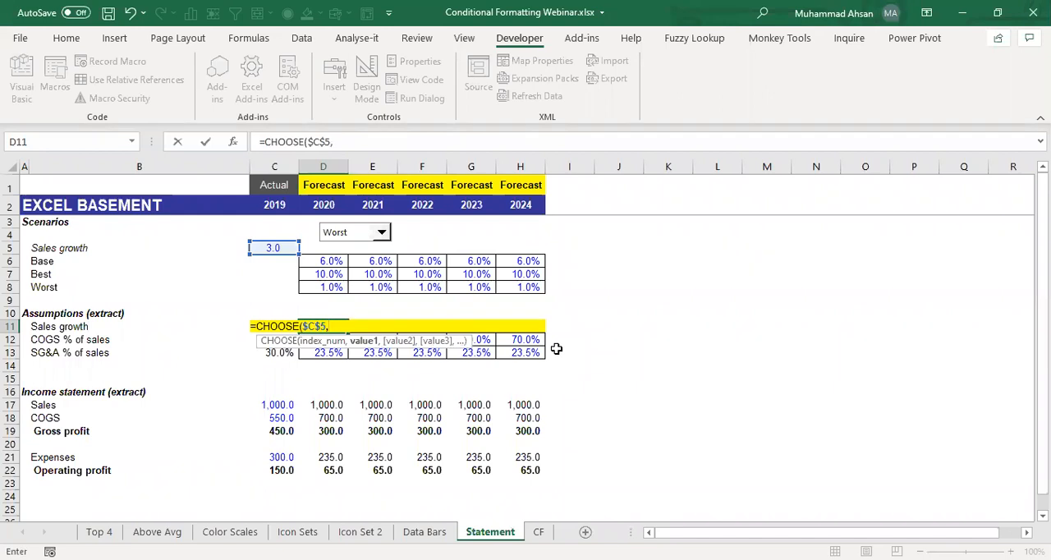
# - Add the 2020 Base, Best and Worst rates D6, D7 and D8 as the choices, completing =CHOOSE($C$5,D6,D7,D8)
pyautogui.press('Up')
pyautogui.press('Up')
pyautogui.press('Up')
pyautogui.press('Up')
pyautogui.press('Up')
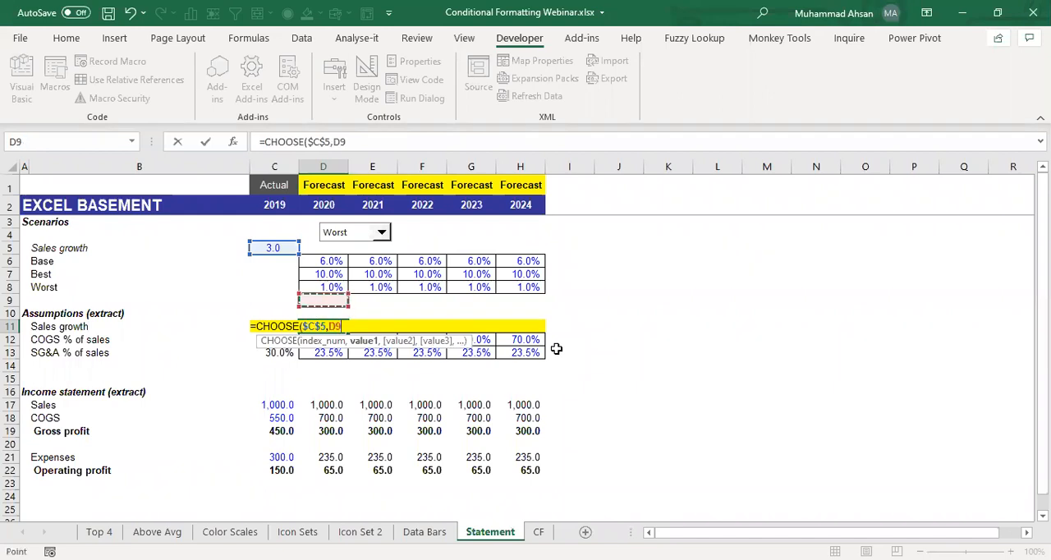
pyautogui.write(',')
pyautogui.press('Up')
pyautogui.press('Up')
pyautogui.press('Up')
pyautogui.press('Up')
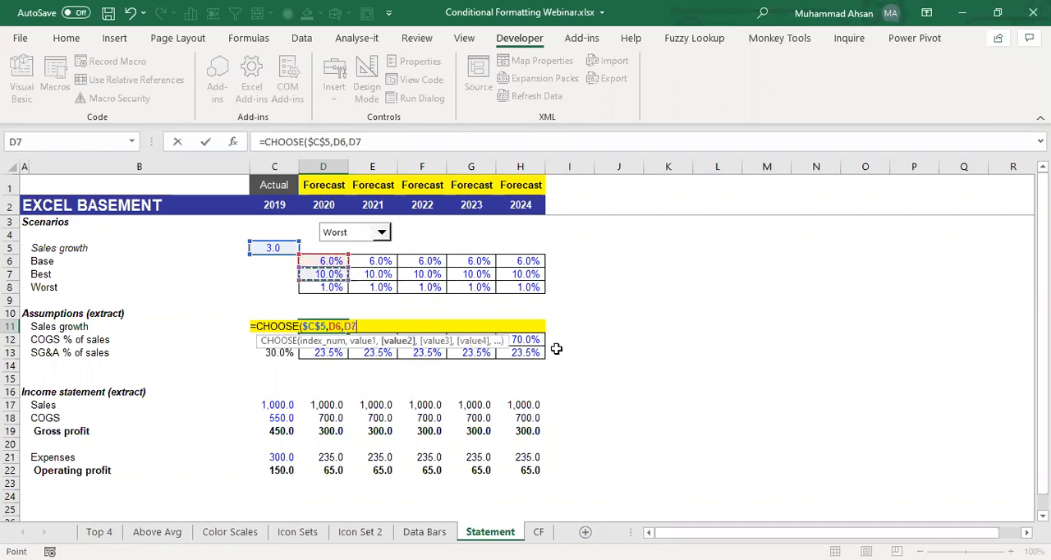
pyautogui.write(',')
pyautogui.press('Up')
pyautogui.press('Up')
pyautogui.press('Up')
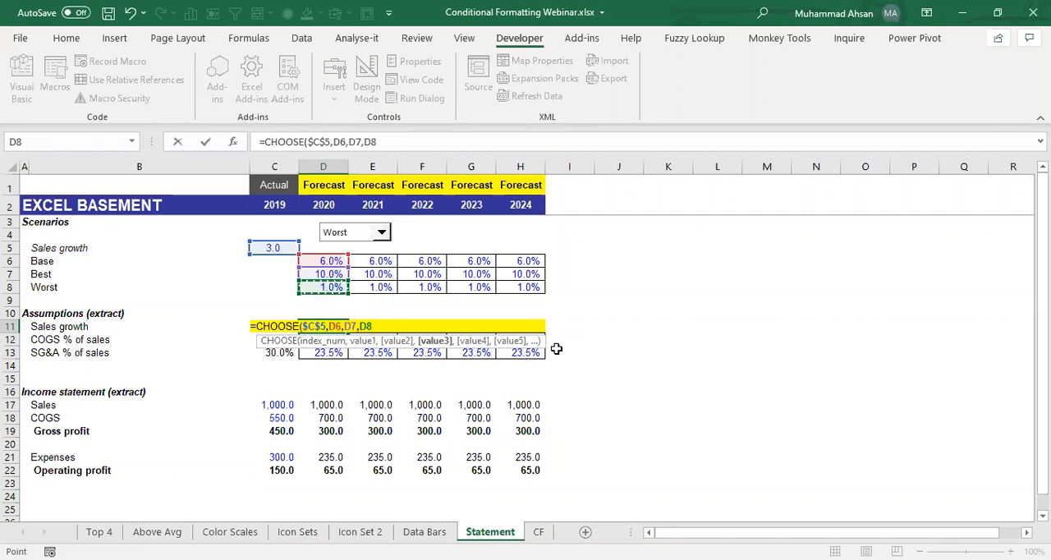
pyautogui.write(')')
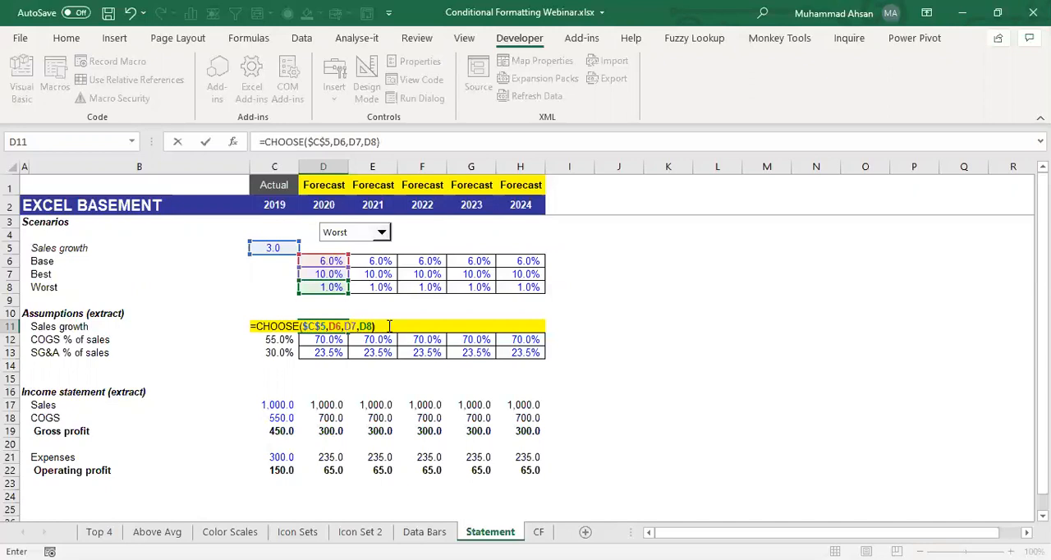
# - Confirm the CHOOSE formula in D11 and fill it across the sales growth row through H11
pyautogui.hotkey('ctrl', 'Return')
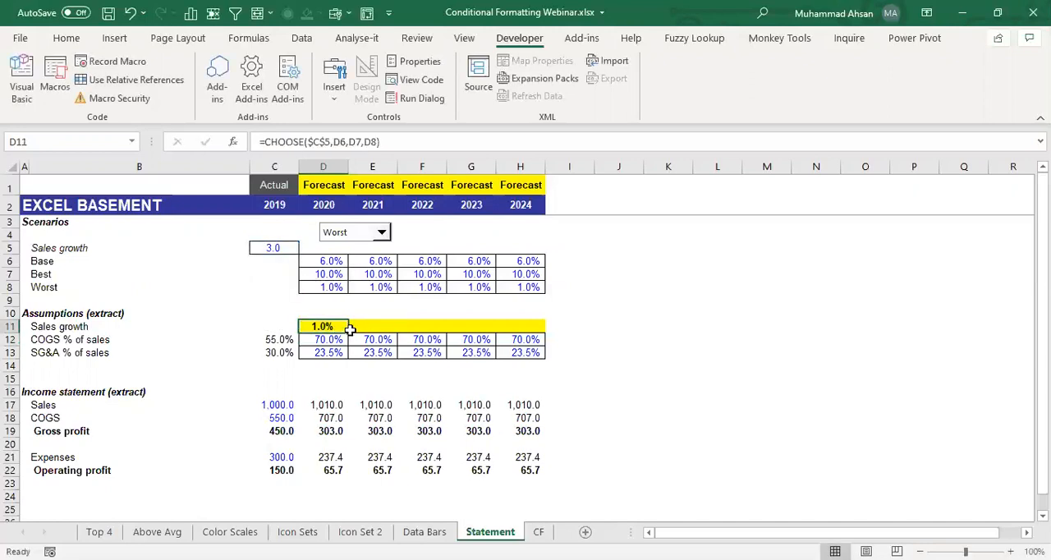
pyautogui.moveTo(349, 330); pyautogui.dragTo(548, 328)
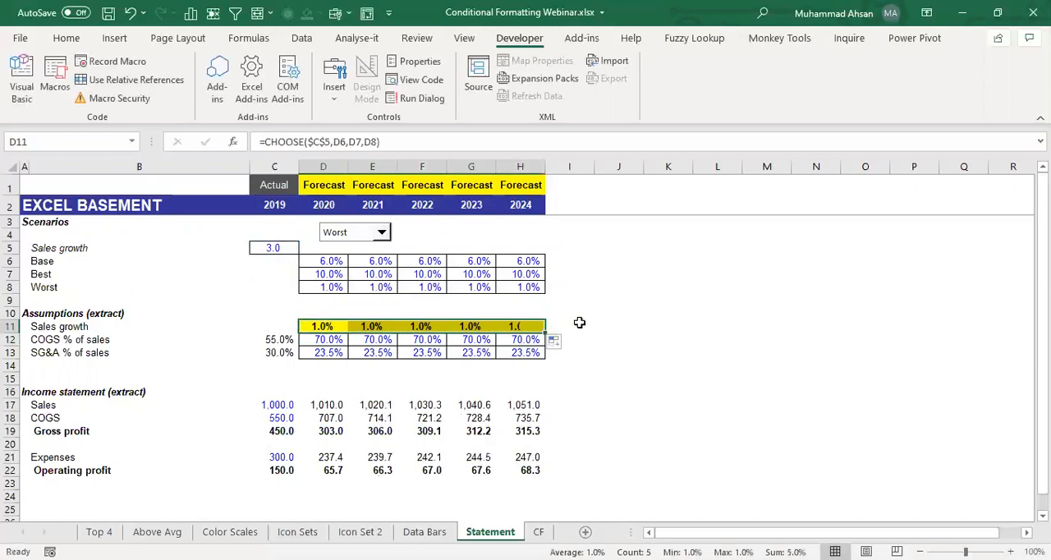
pyautogui.click(399, 235)
# - Test the scenario drop-down by cycling repeatedly through Base, Best and Worst, ending on Base, and check the sales growth and income statement figures
pyautogui.click(382, 232)
pyautogui.click(353, 248)
pyautogui.click(382, 233)
pyautogui.click(368, 257)
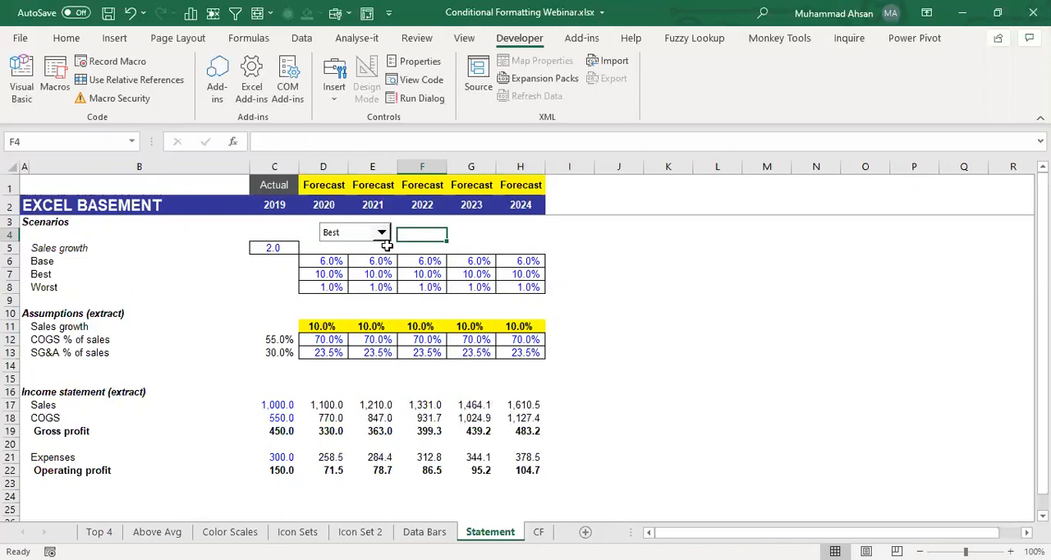
pyautogui.click(382, 234)
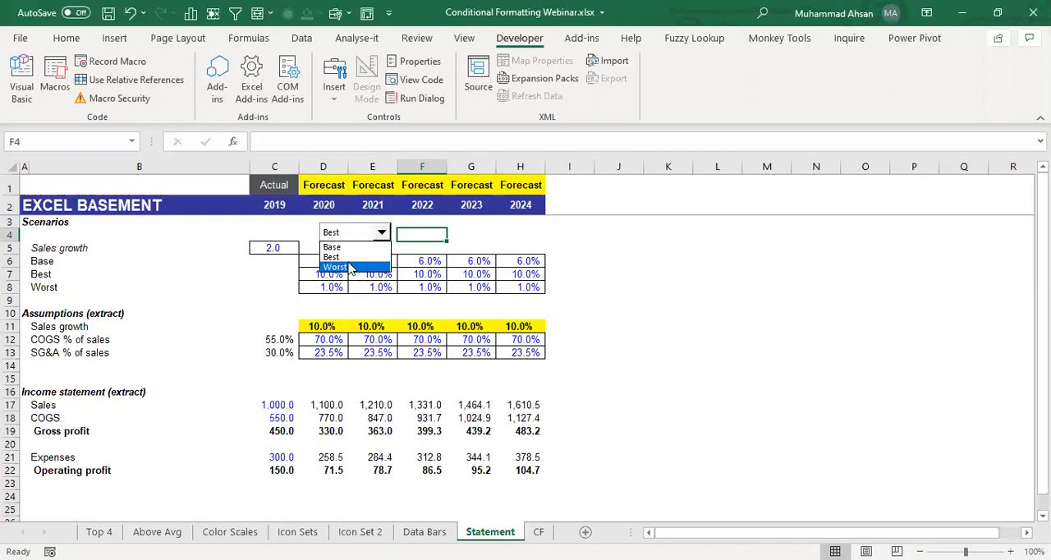
pyautogui.click(350, 268)
pyautogui.click(382, 233)
pyautogui.click(357, 248)
pyautogui.click(381, 233)
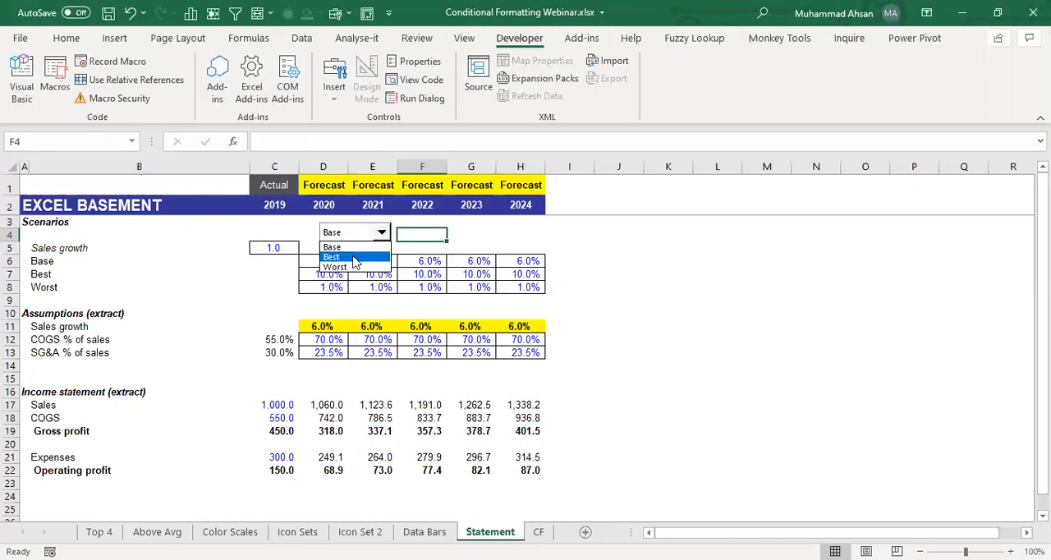
pyautogui.click(360, 258)
pyautogui.click(382, 237)
pyautogui.click(357, 268)
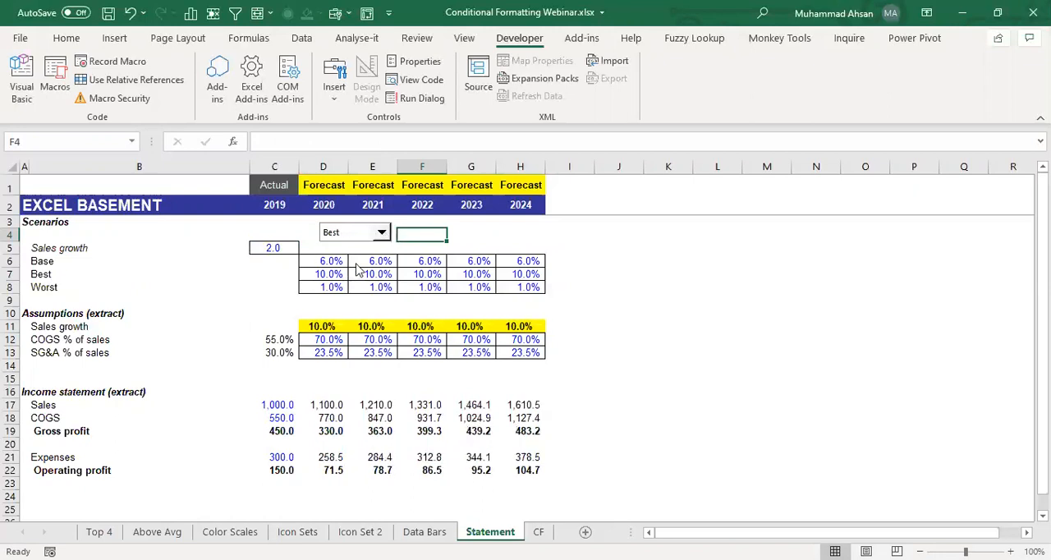
pyautogui.click(382, 237)
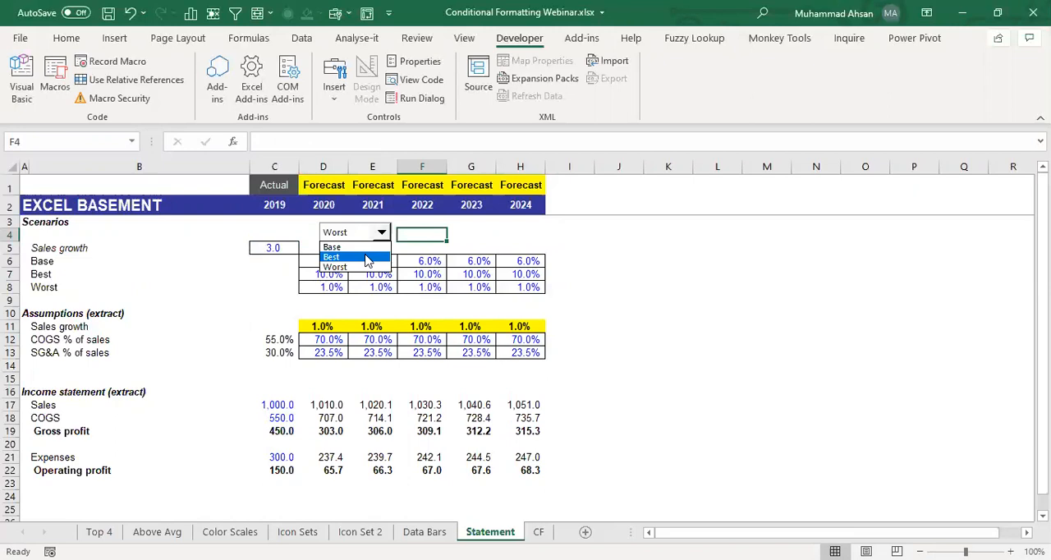
pyautogui.click(358, 258)
pyautogui.click(382, 236)
pyautogui.click(380, 249)
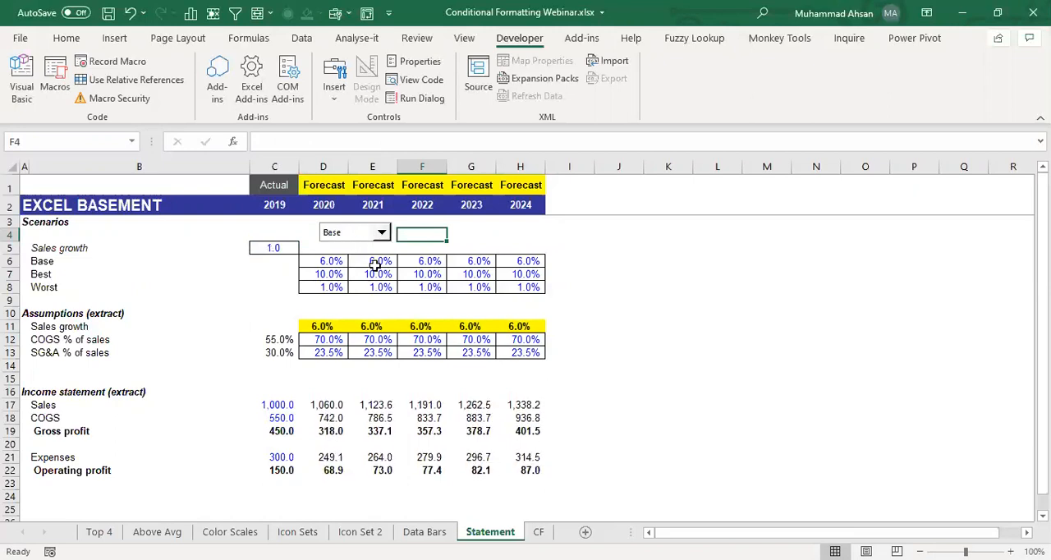
pyautogui.click(376, 275)
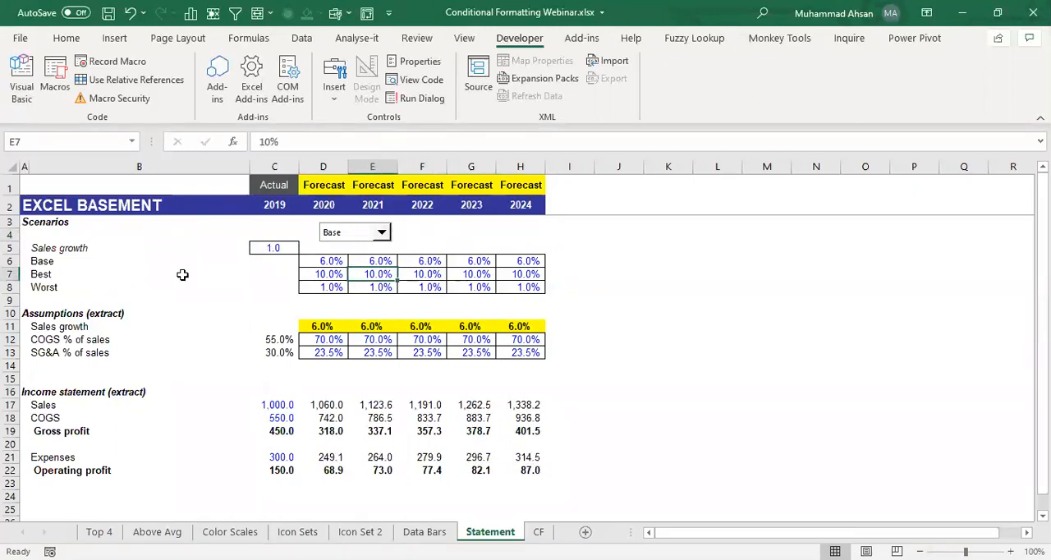
pyautogui.click(113, 274)
pyautogui.moveTo(113, 273); pyautogui.dragTo(524, 275)
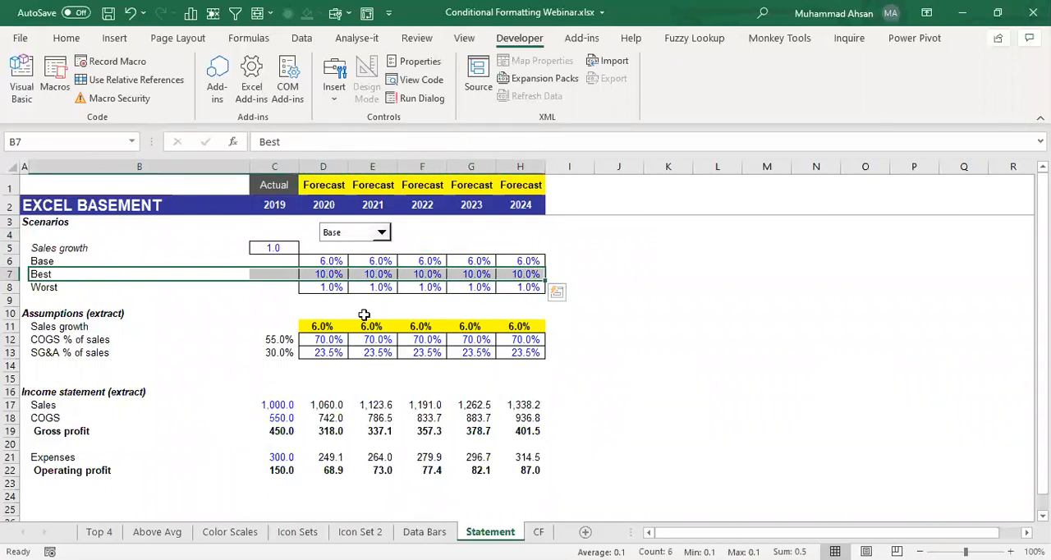
pyautogui.click(388, 273)
# - Enter the scenario index numbers 1, 2 and 3 in C6:C8 beside Base, Best and Worst
pyautogui.click(286, 263)
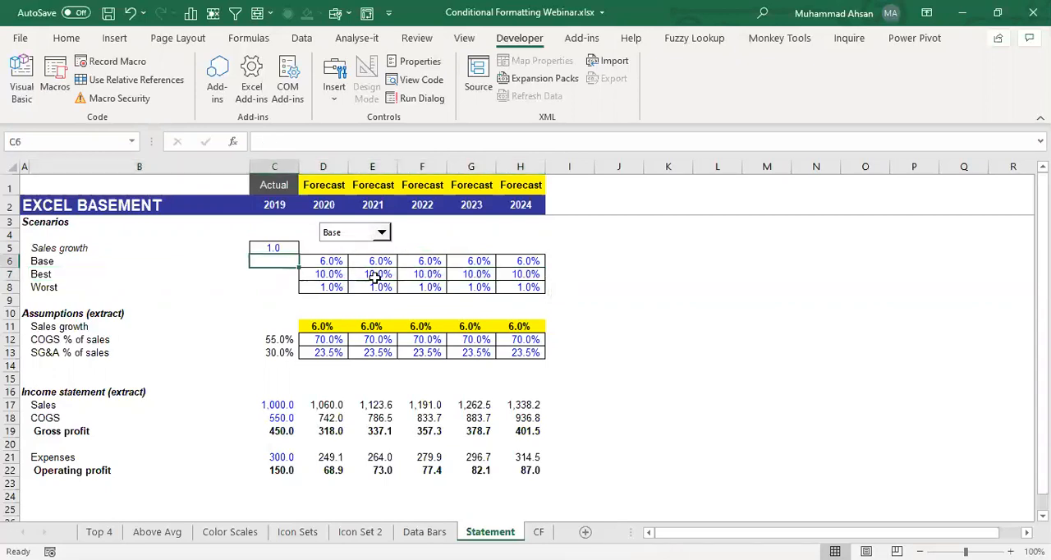
pyautogui.moveTo(275, 268); pyautogui.dragTo(274, 286)
pyautogui.click(274, 262)
pyautogui.write('1')
pyautogui.press('Return')
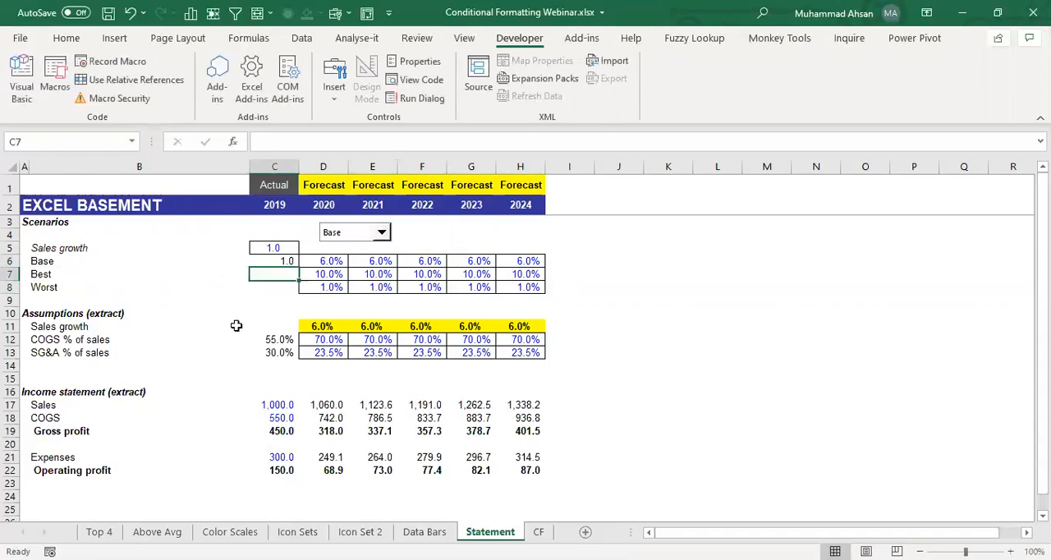
pyautogui.write('2')
pyautogui.press('Return')
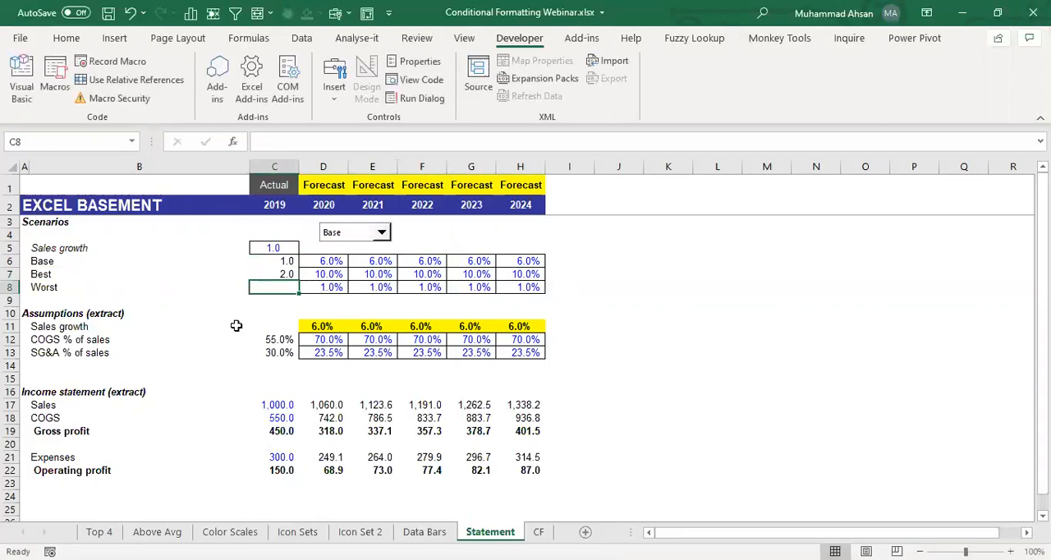
pyautogui.write('3')
pyautogui.press('Return')
pyautogui.press('Up')
pyautogui.press('Up')
pyautogui.press('Up')
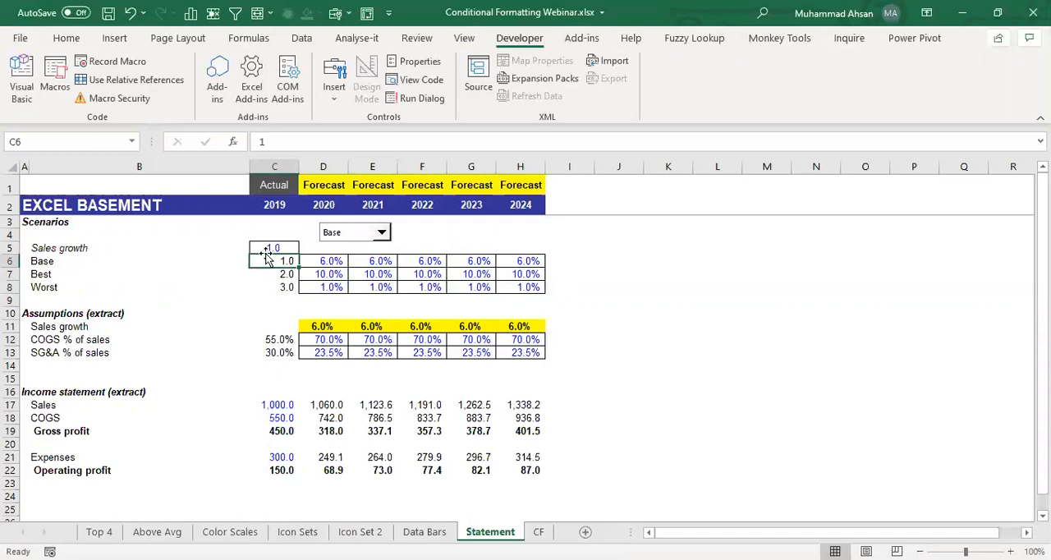
# - Start a new formula-based conditional formatting rule for the scenario table B6:H8
pyautogui.moveTo(86, 261); pyautogui.dragTo(511, 285)
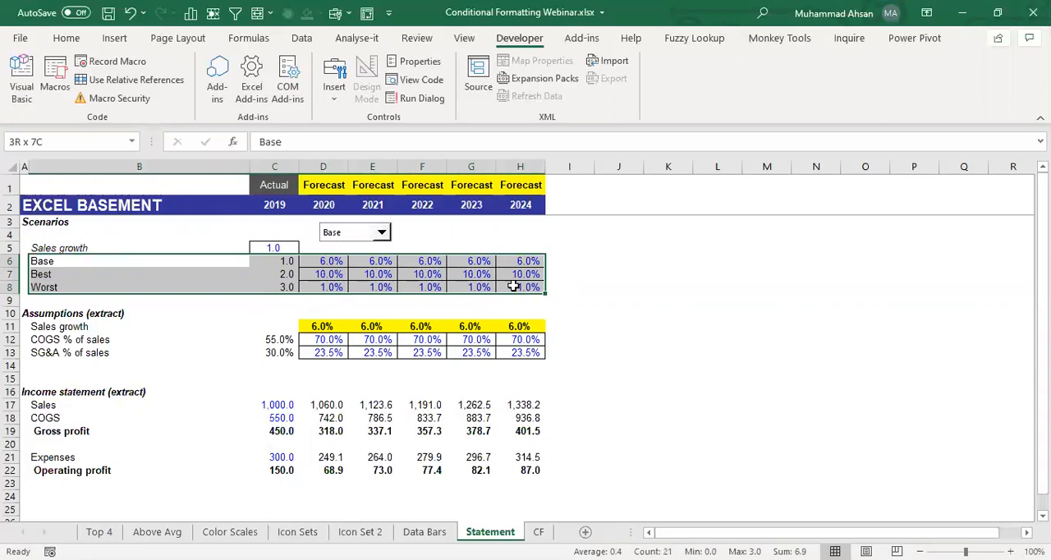
pyautogui.click(66, 38)
pyautogui.click(600, 105)
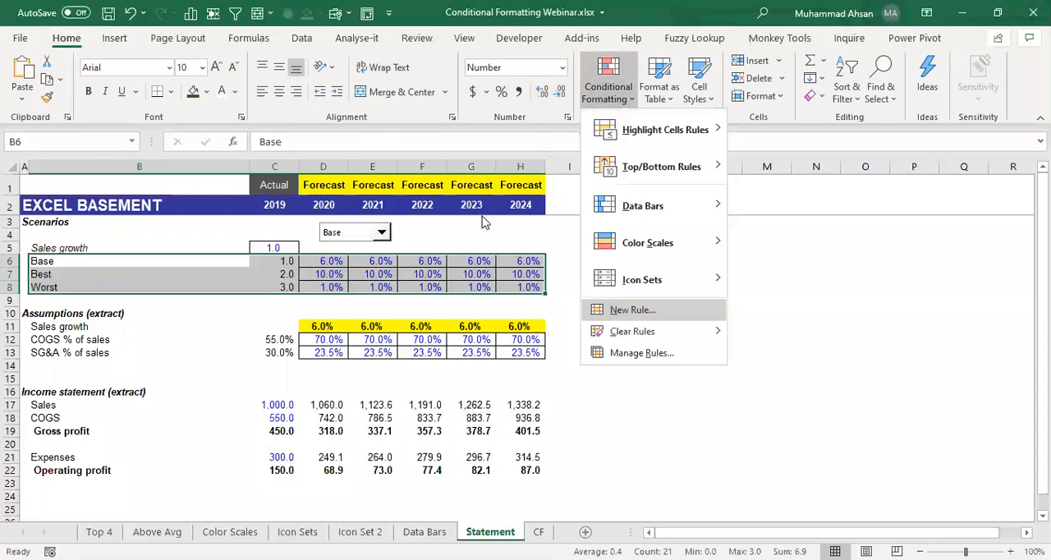
pyautogui.click(633, 310)
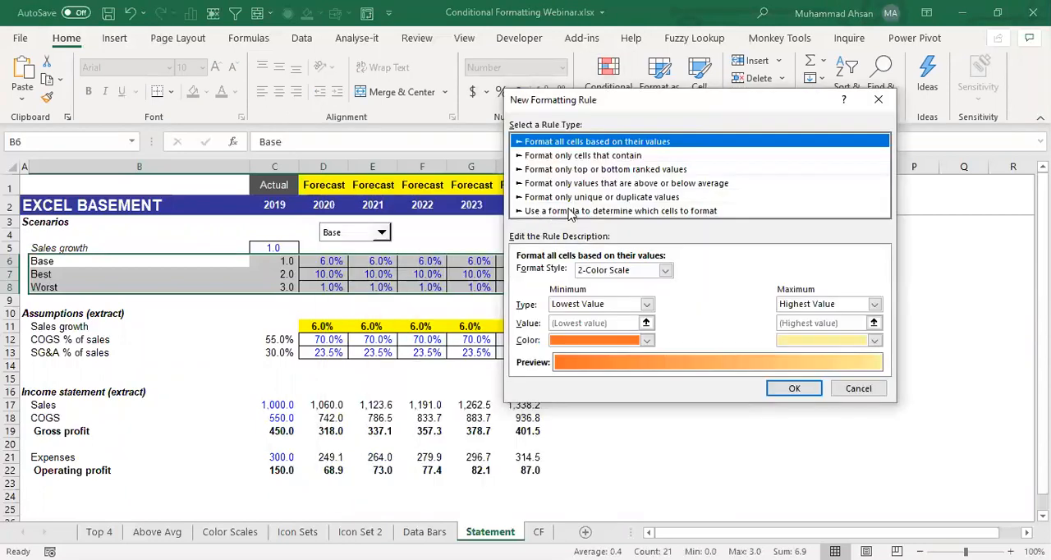
pyautogui.click(551, 212)
pyautogui.click(556, 274)
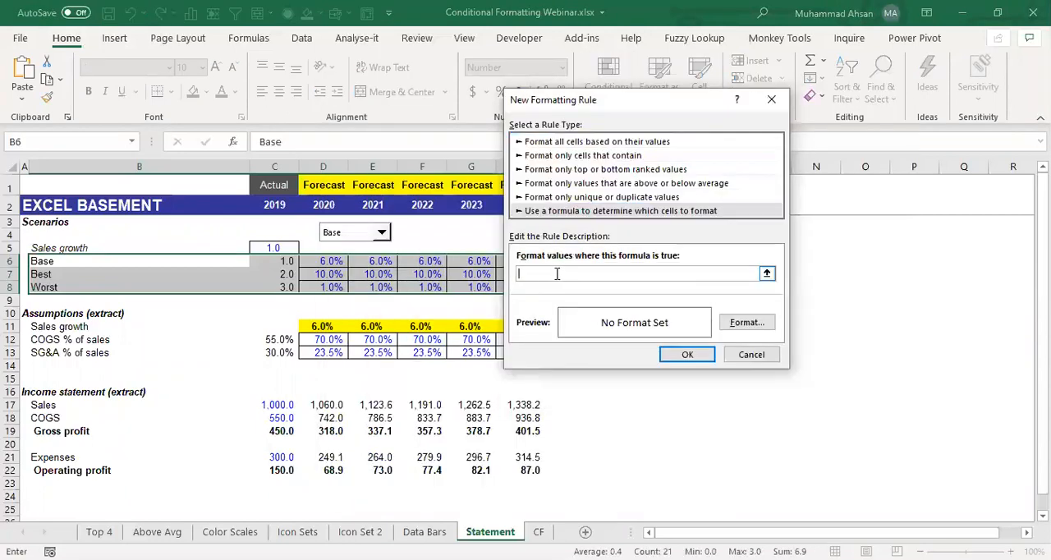
# - Enter the rule formula =$C$5=$C6, comparing the linked scenario index with each row's number
pyautogui.write('=')
pyautogui.click(271, 248)
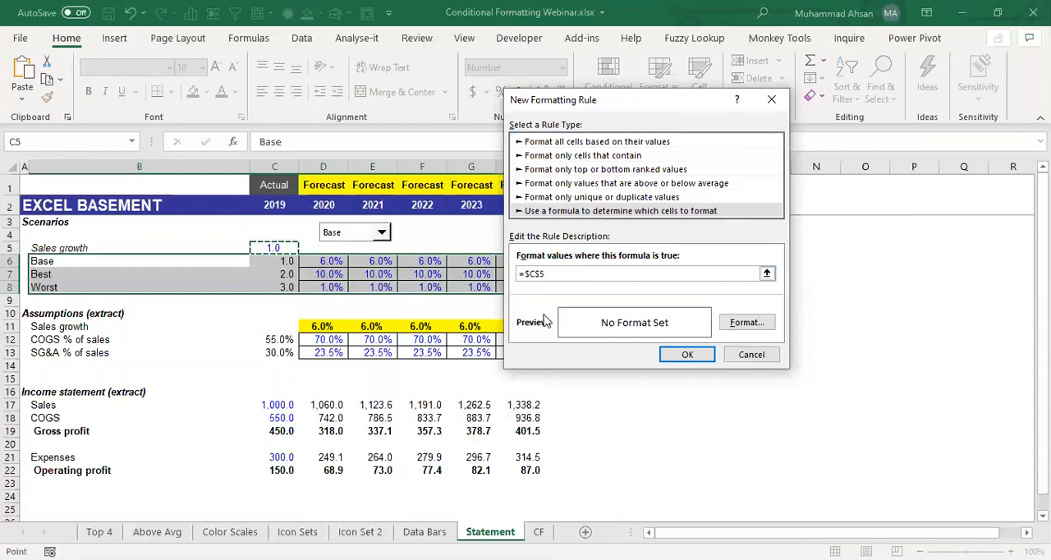
pyautogui.write('=')
pyautogui.click(283, 263)
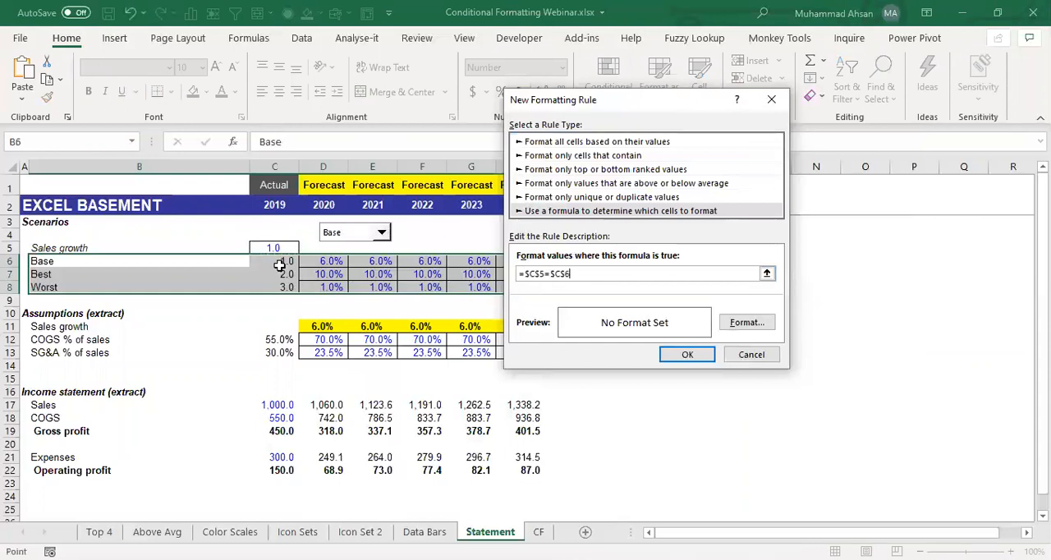
pyautogui.press('F4')
pyautogui.press('F4')
# - Give the rule a light blue fill and apply it to the scenario table
pyautogui.click(757, 324)
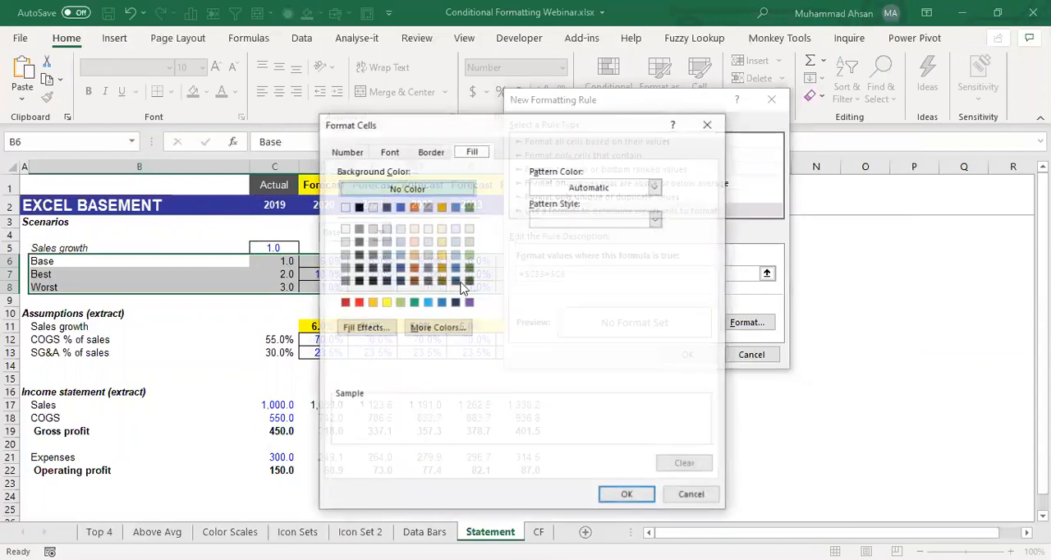
pyautogui.click(456, 244)
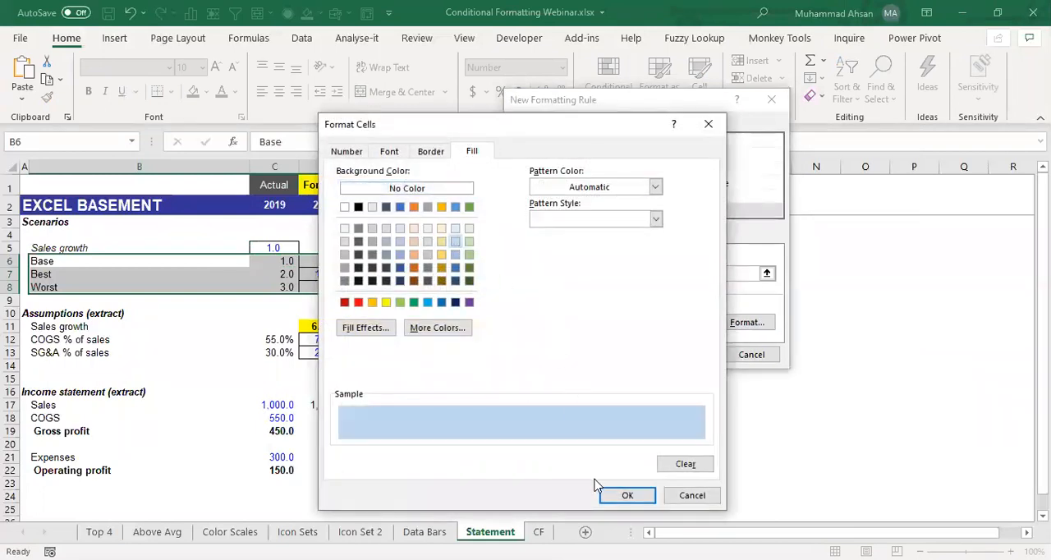
pyautogui.click(619, 501)
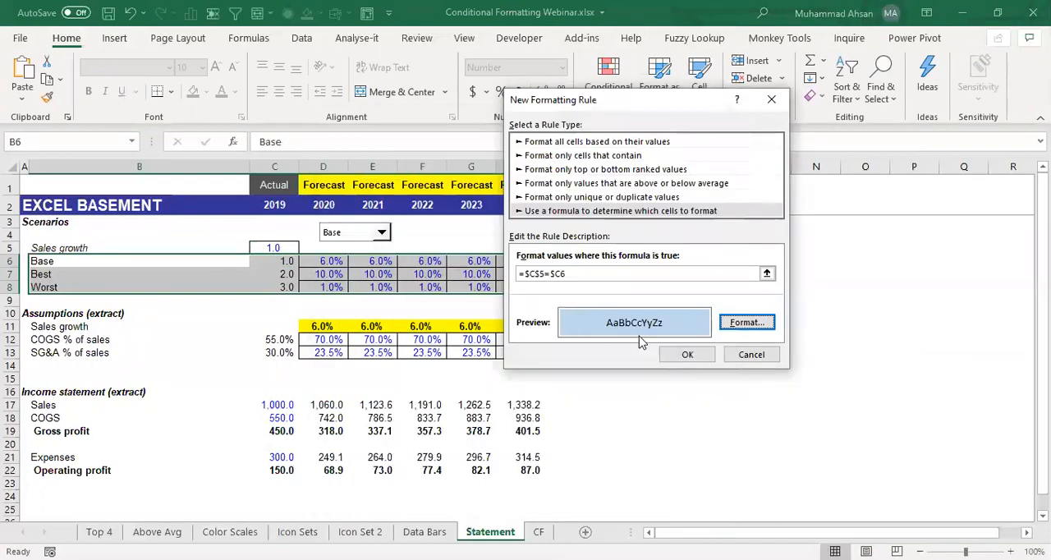
pyautogui.click(671, 356)
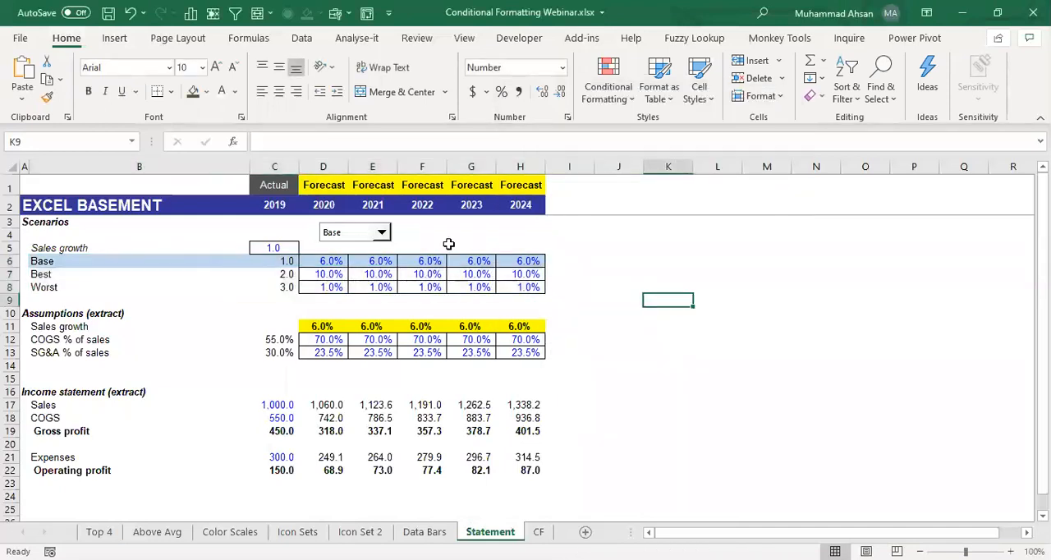
# - Move the scenario drop-down over cell C5 so it covers the linked index, and deselect it
pyautogui.keyDown('ctrl'); pyautogui.click(333, 236); pyautogui.keyUp('ctrl')
pyautogui.moveTo(343, 221); pyautogui.dragTo(263, 239)
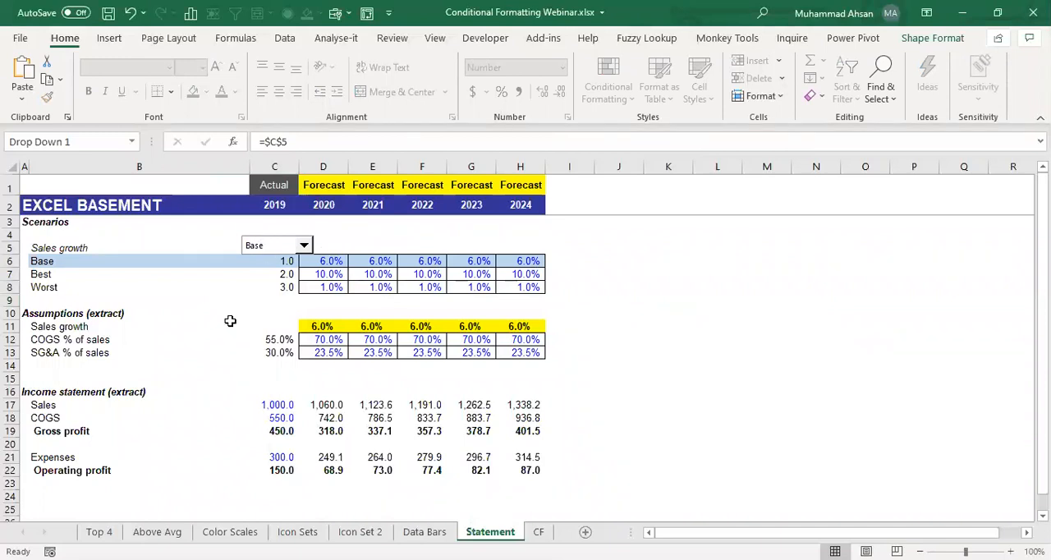
pyautogui.click(230, 325)
# - Test the row highlighting by choosing Best, Worst, Best, Base and finally Best in the scenario drop-down
pyautogui.click(303, 245)
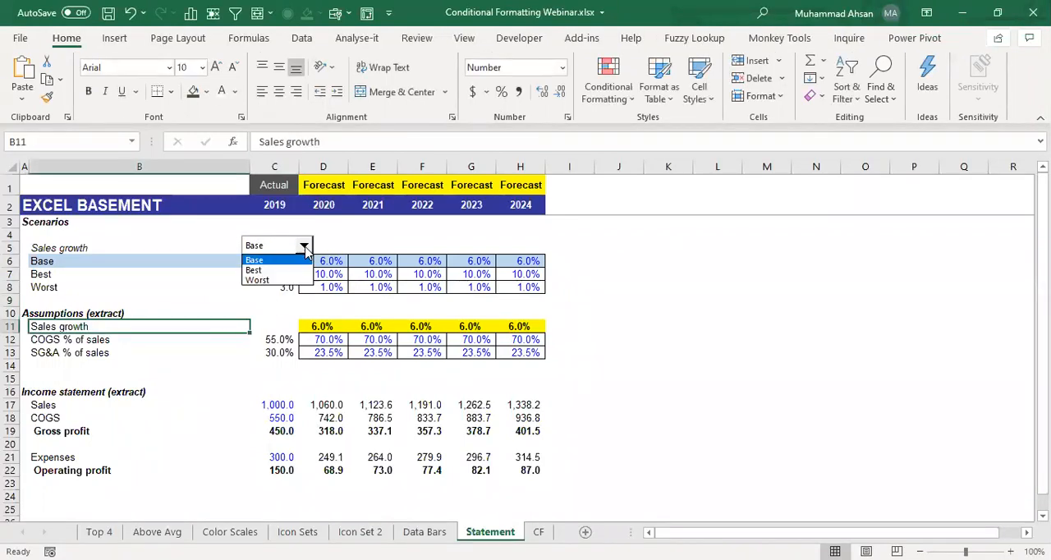
pyautogui.click(254, 272)
pyautogui.click(304, 246)
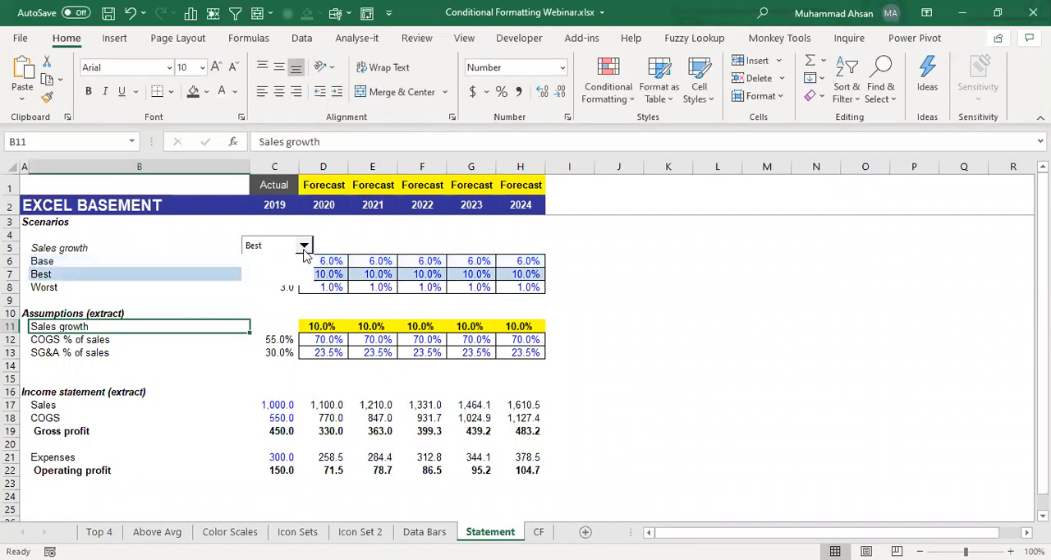
pyautogui.click(268, 280)
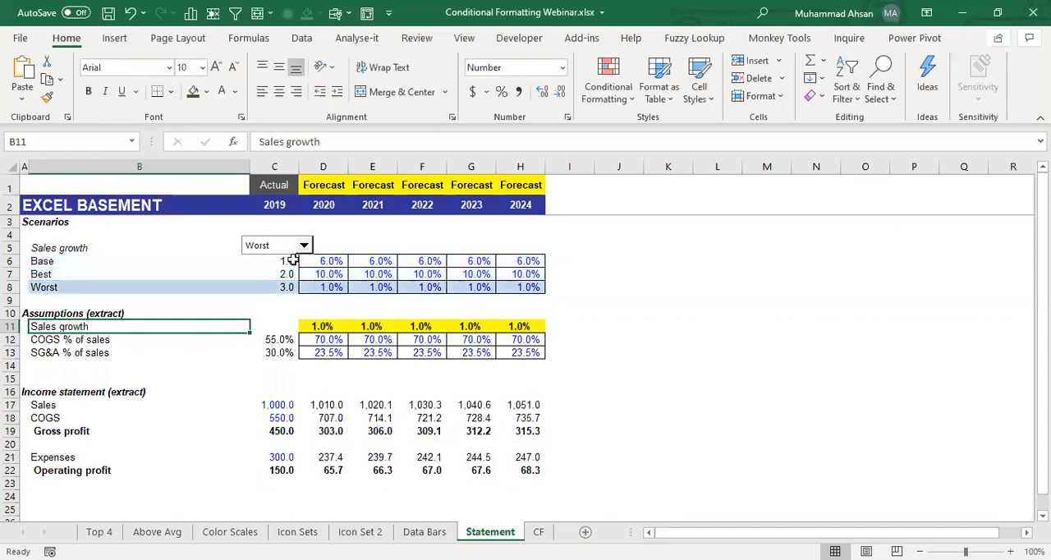
pyautogui.click(303, 245)
pyautogui.click(271, 271)
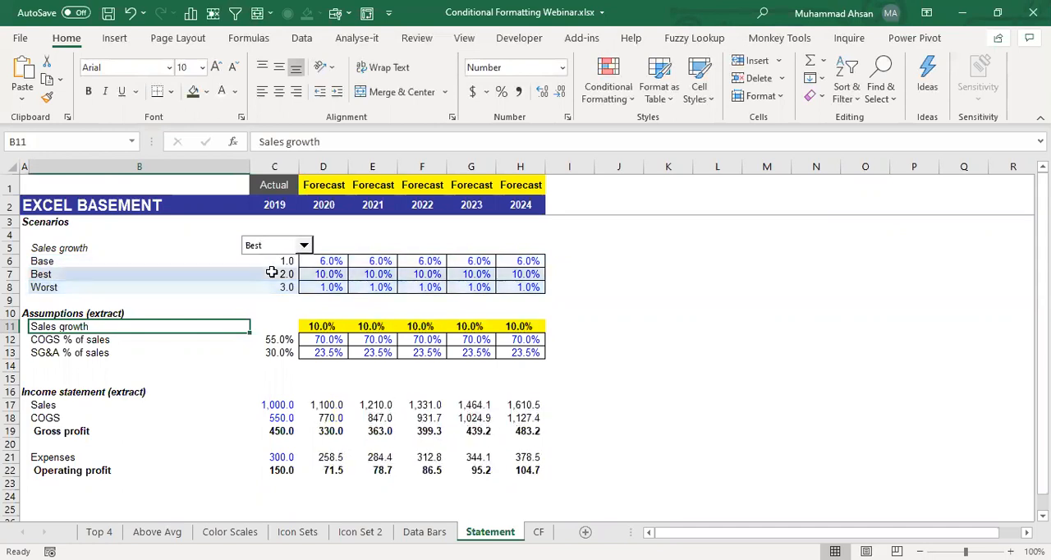
pyautogui.click(303, 246)
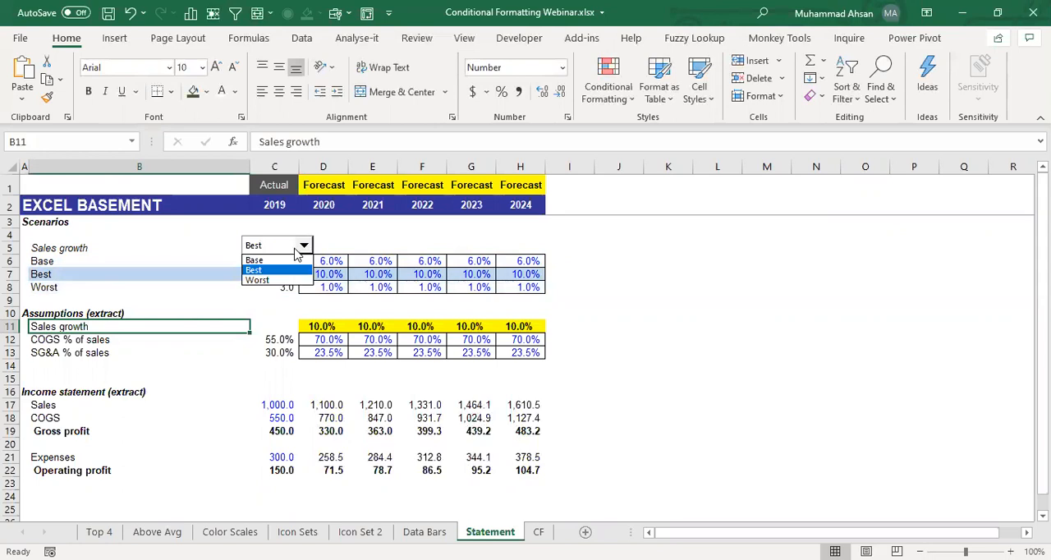
pyautogui.click(292, 260)
pyautogui.click(303, 246)
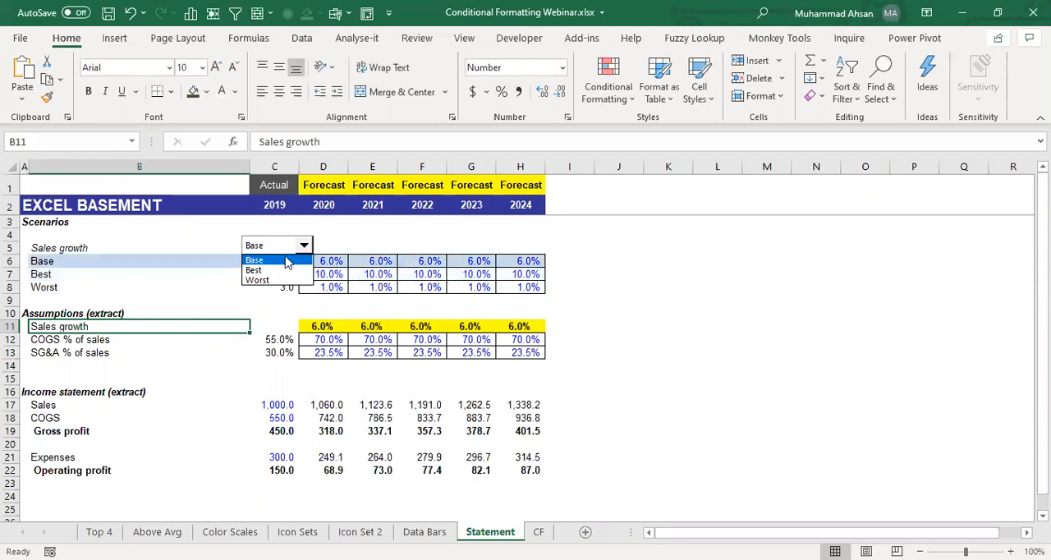
pyautogui.click(279, 272)
# - Hide the scenario index numbers in C6:C8 by applying the custom number format ;;;
pyautogui.click(286, 286)
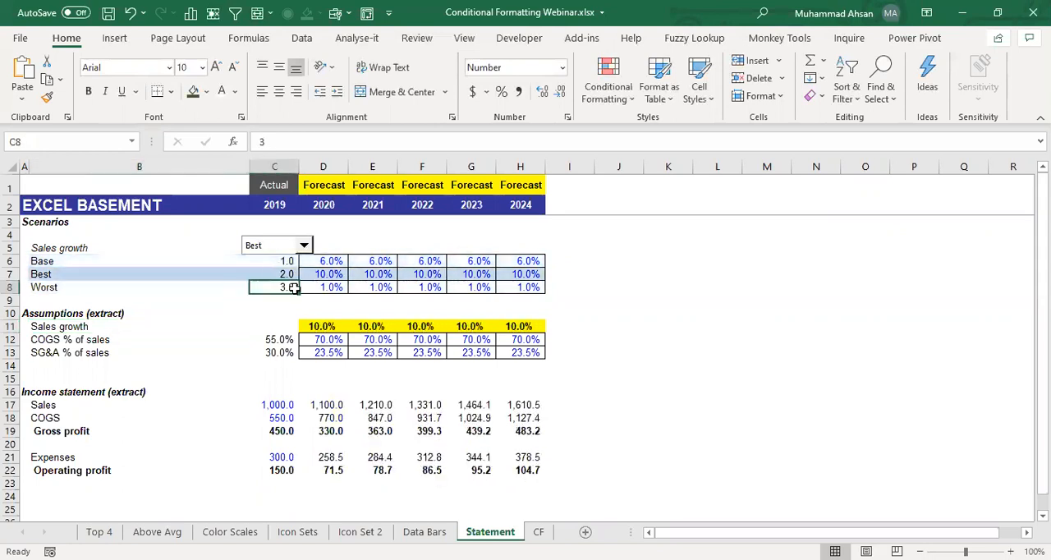
pyautogui.moveTo(281, 262); pyautogui.dragTo(282, 286)
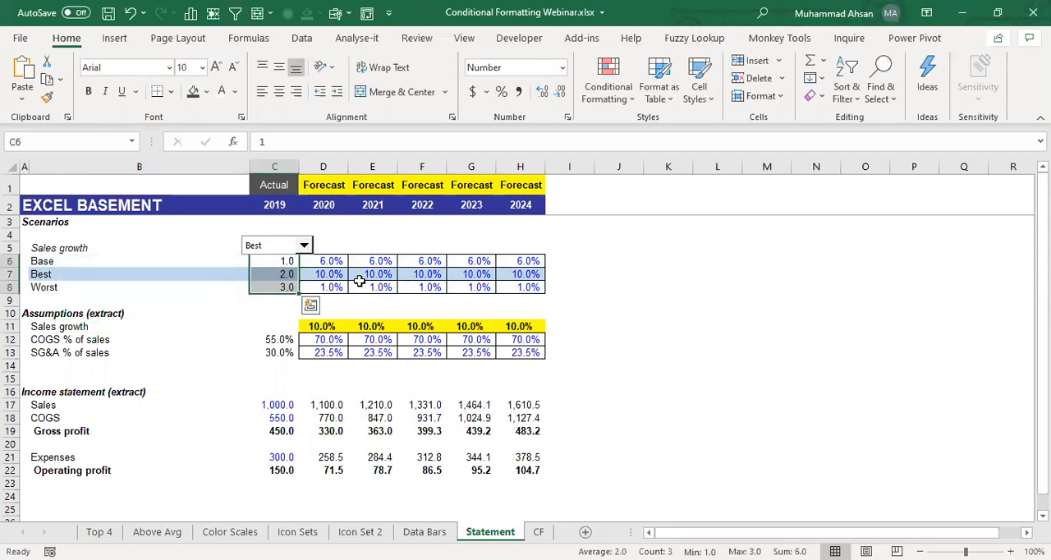
pyautogui.rightClick(278, 273)
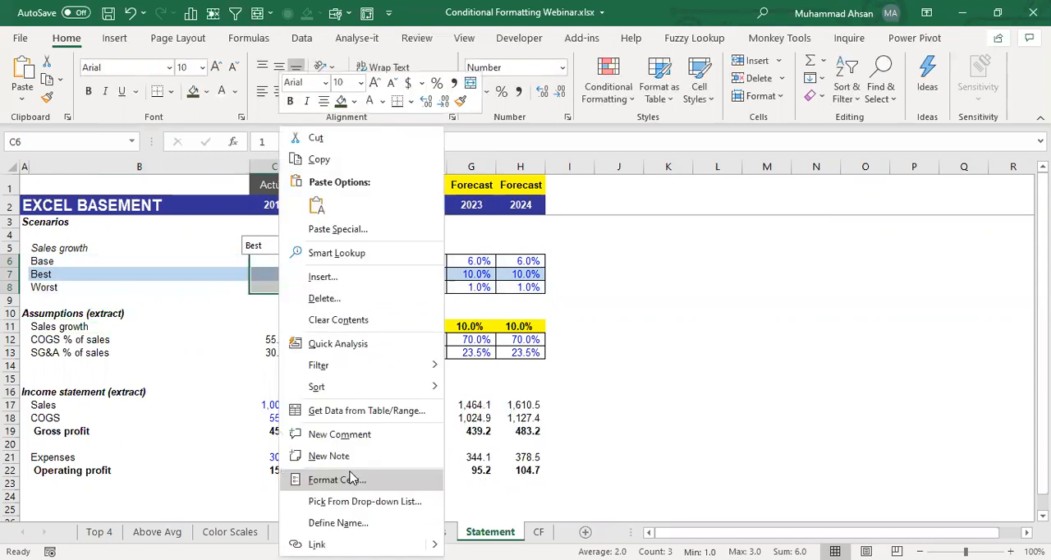
pyautogui.click(352, 479)
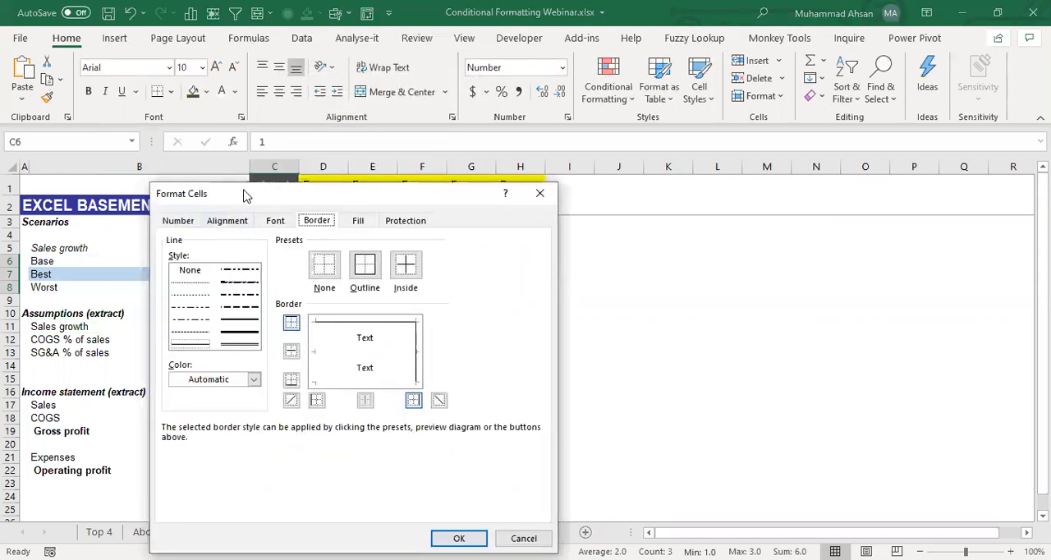
pyautogui.moveTo(242, 196); pyautogui.dragTo(390, 131)
pyautogui.click(326, 158)
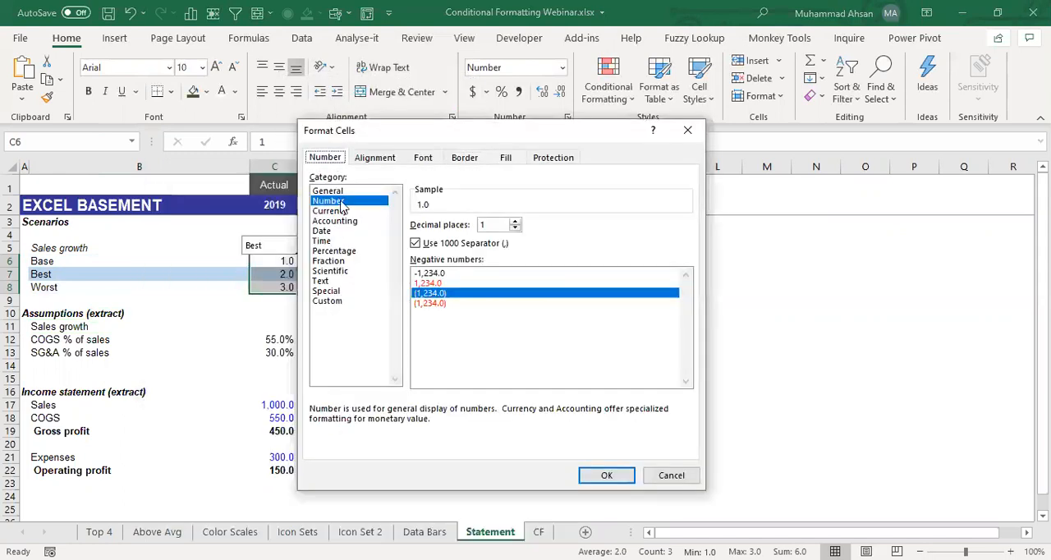
pyautogui.click(327, 301)
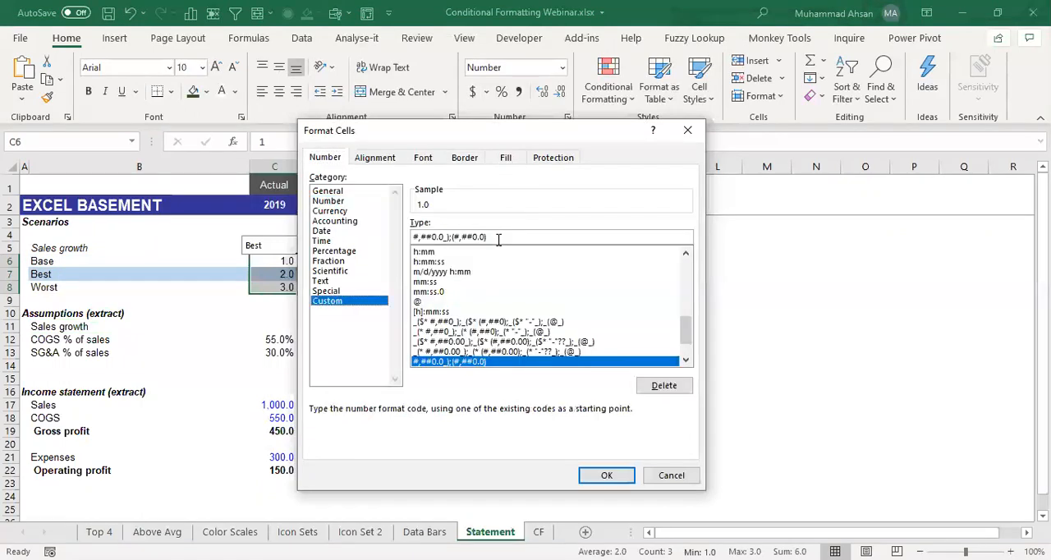
pyautogui.write(';;;')
pyautogui.click(593, 477)
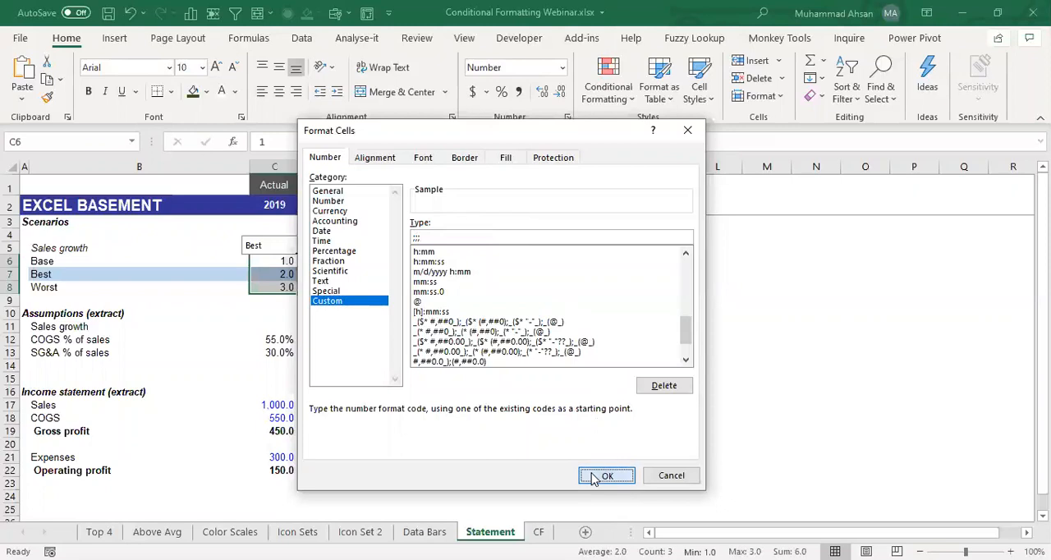
pyautogui.click(289, 274)
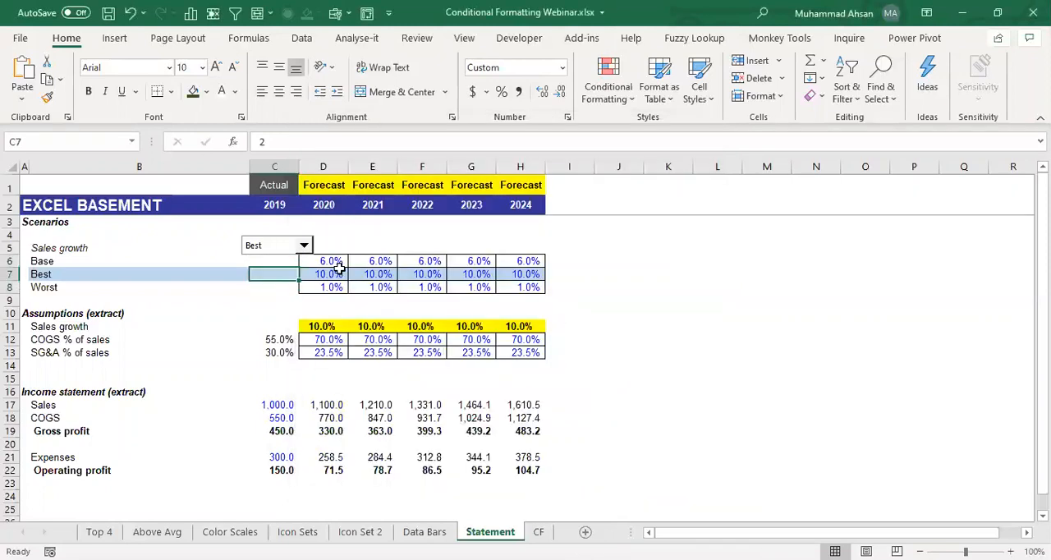
# - Test the scenario drop-down again by choosing Base, Best and finally Worst
pyautogui.click(303, 245)
pyautogui.click(277, 261)
pyautogui.click(303, 245)
pyautogui.click(265, 271)
pyautogui.click(303, 246)
pyautogui.click(267, 280)
pyautogui.click(256, 262)
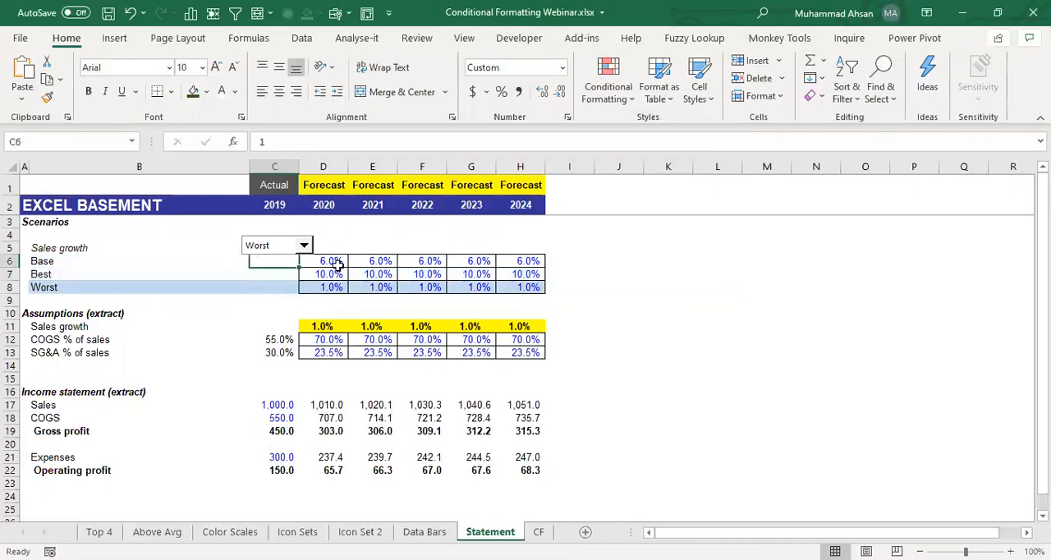
pyautogui.click(380, 265)
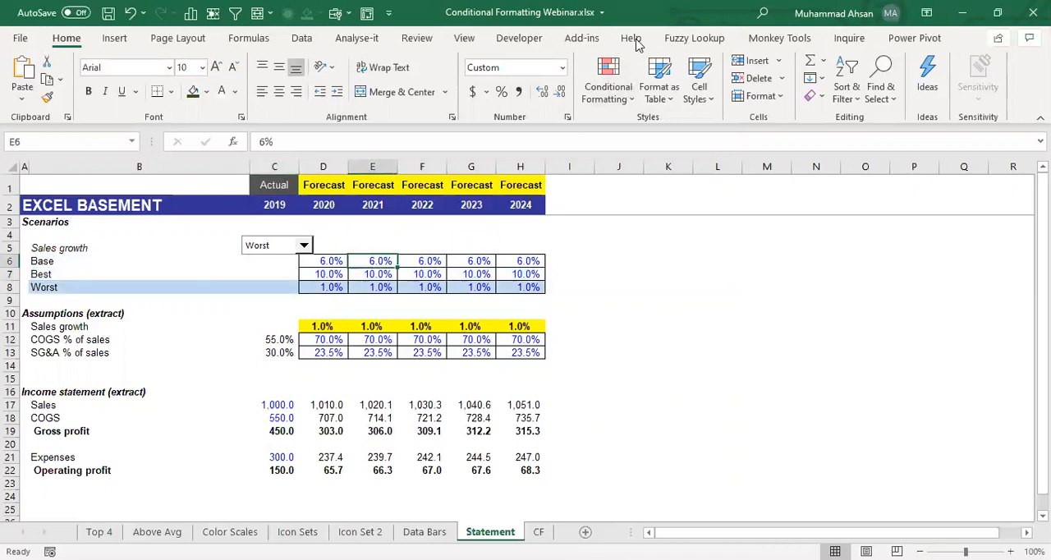
pyautogui.click(639, 45)
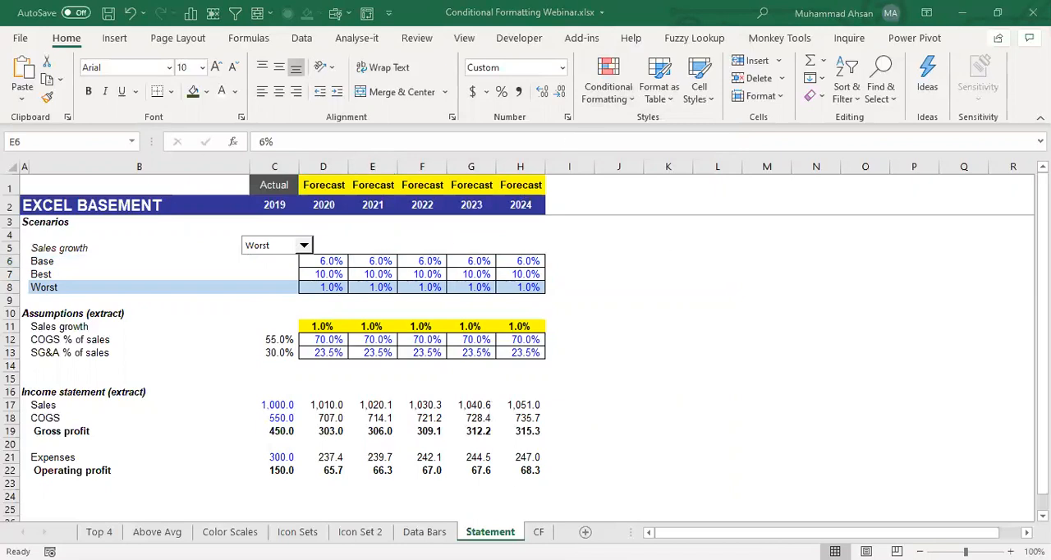
# - Go to the CF sheet containing the monthly sales table and select an empty cell beside it
pyautogui.click(535, 532)
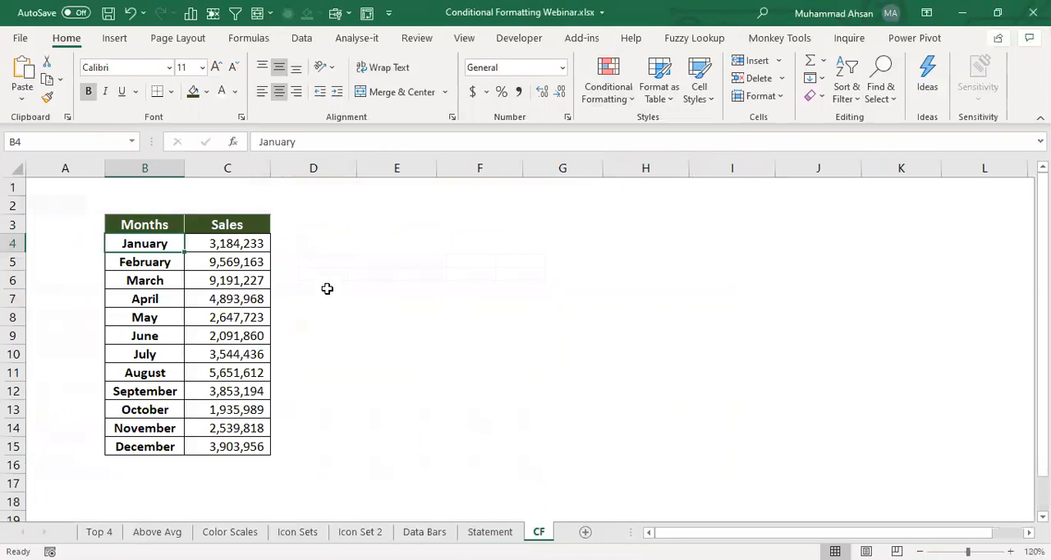
pyautogui.click(326, 249)
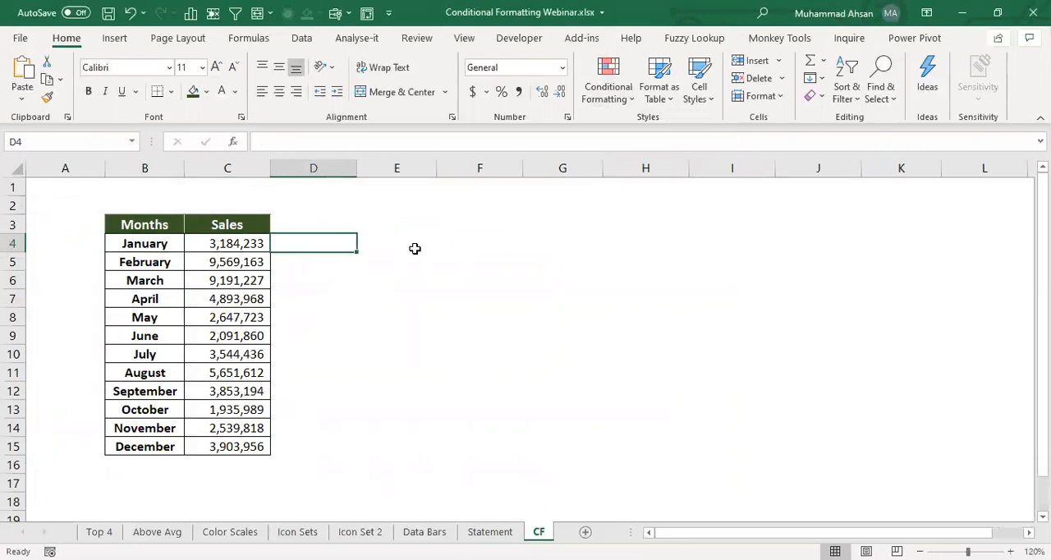
pyautogui.click(415, 250)
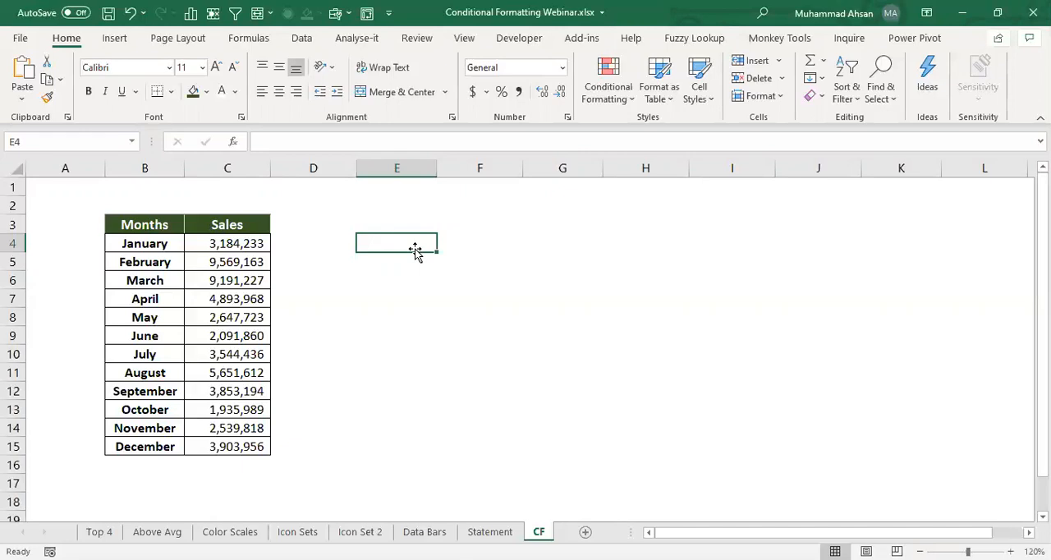
# - Examine the January to December labels and the full sales figures in the Months and Sales columns
pyautogui.click(142, 243)
pyautogui.click(146, 446)
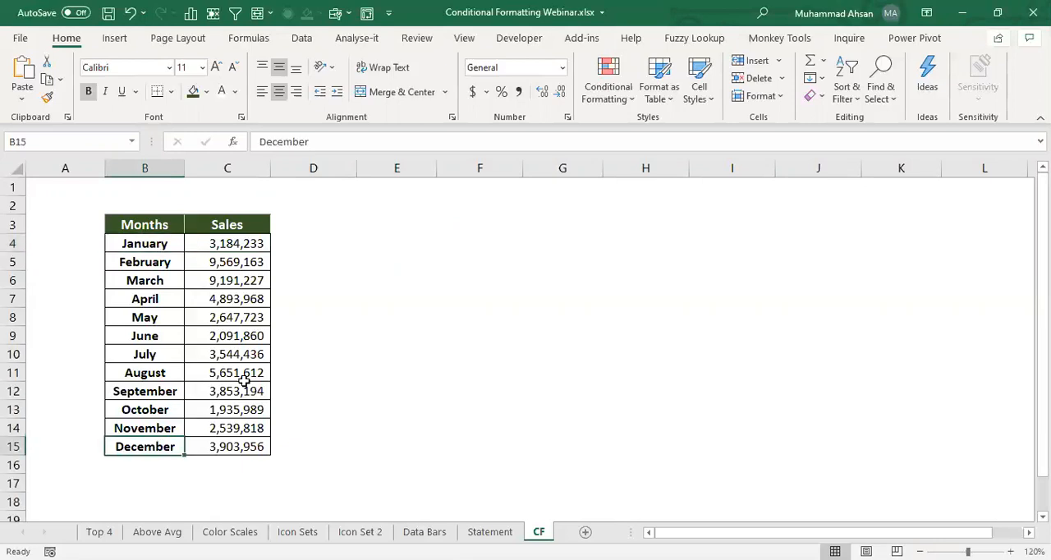
pyautogui.moveTo(233, 243); pyautogui.dragTo(246, 446)
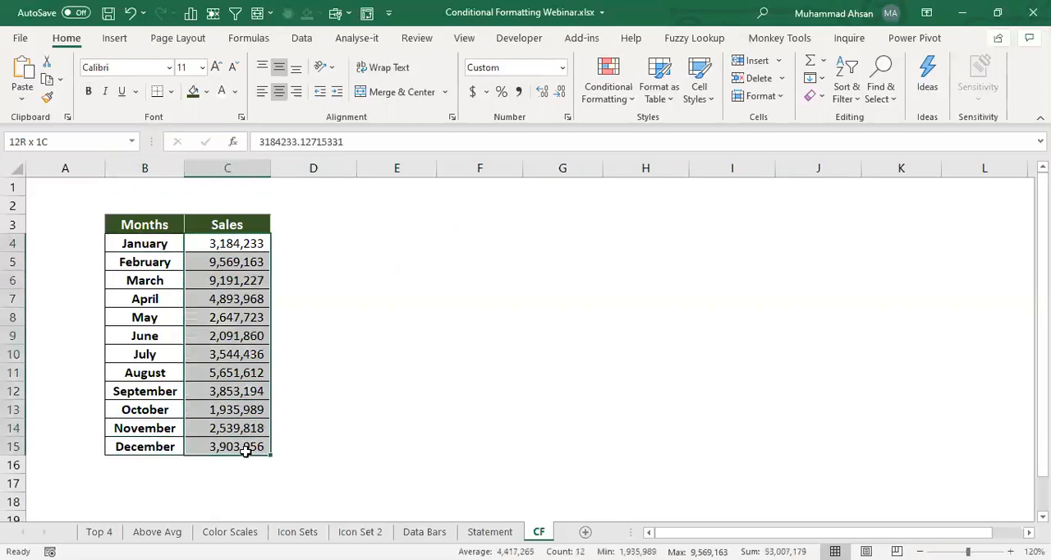
pyautogui.click(234, 263)
pyautogui.click(252, 244)
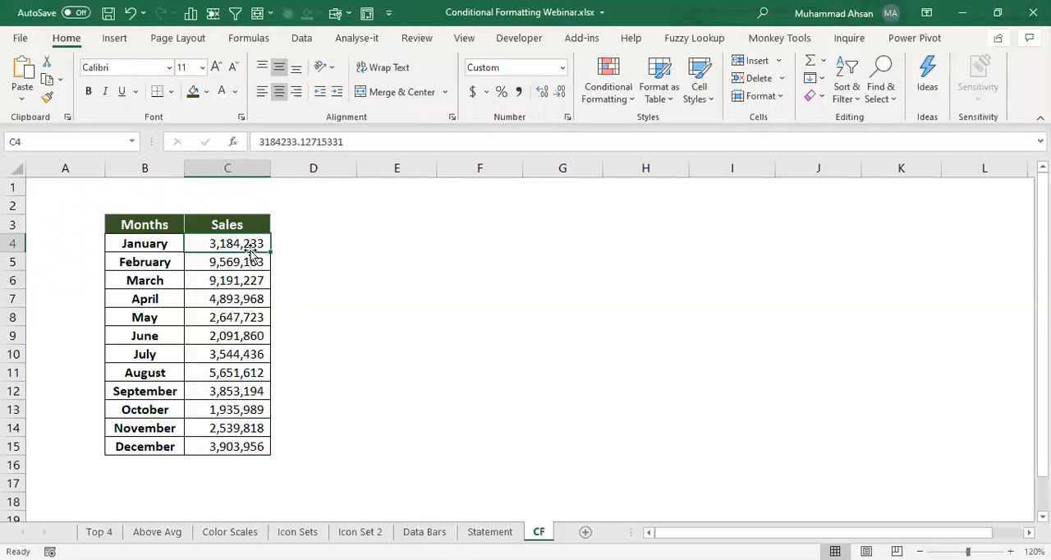
pyautogui.moveTo(247, 245); pyautogui.dragTo(251, 446)
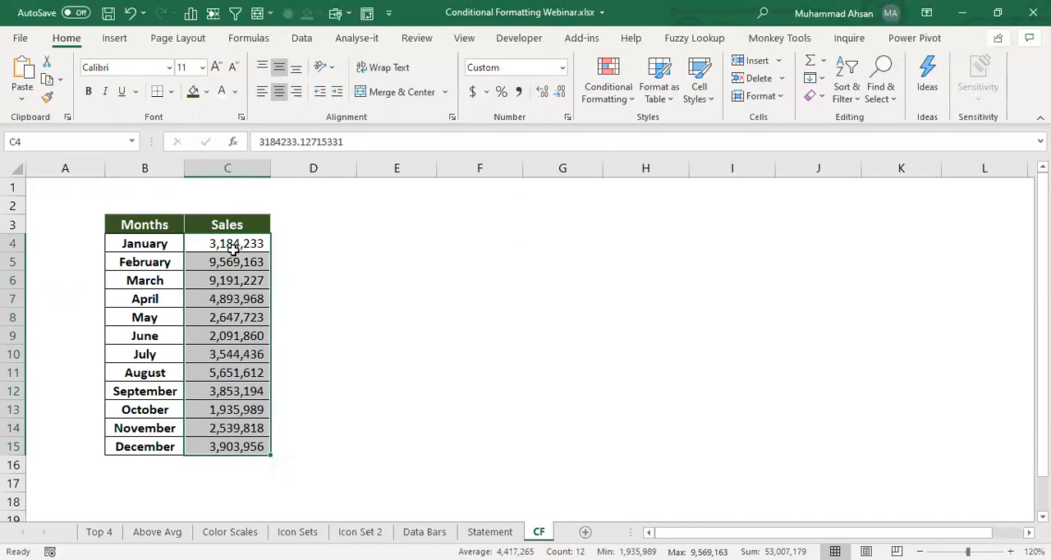
pyautogui.click(335, 246)
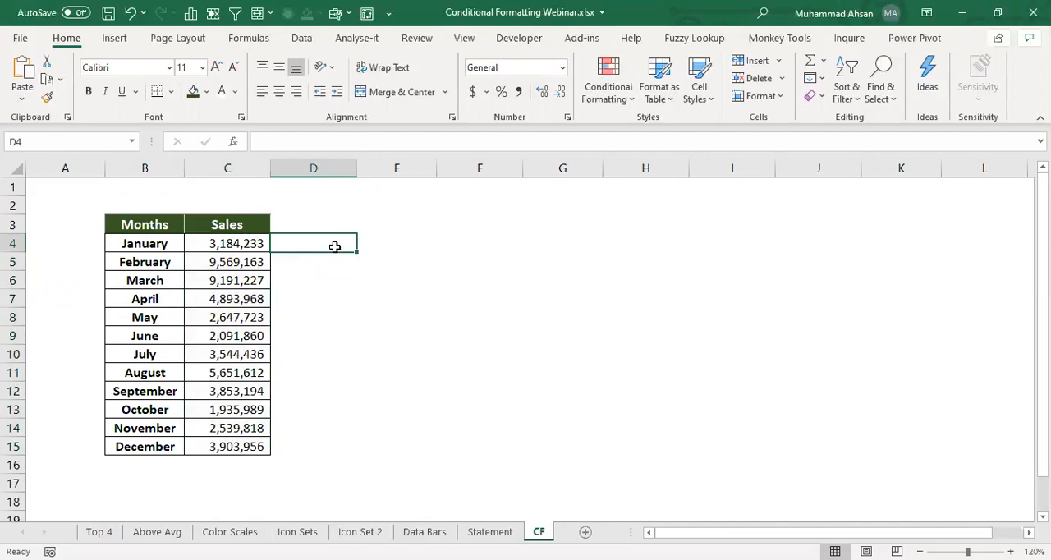
pyautogui.click(235, 210)
pyautogui.click(406, 228)
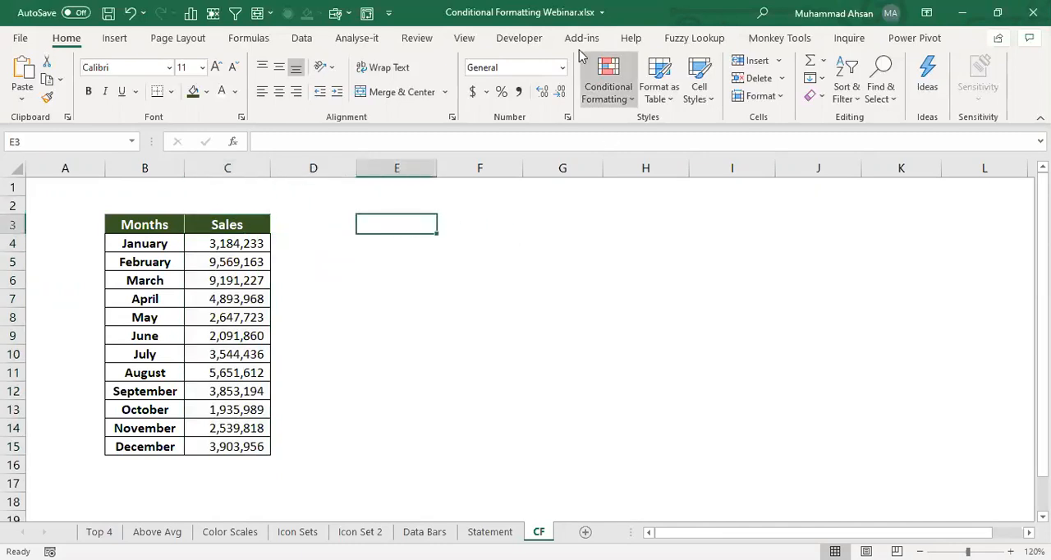
# - Insert an option button form control around E3, beside the sales table
pyautogui.click(524, 40)
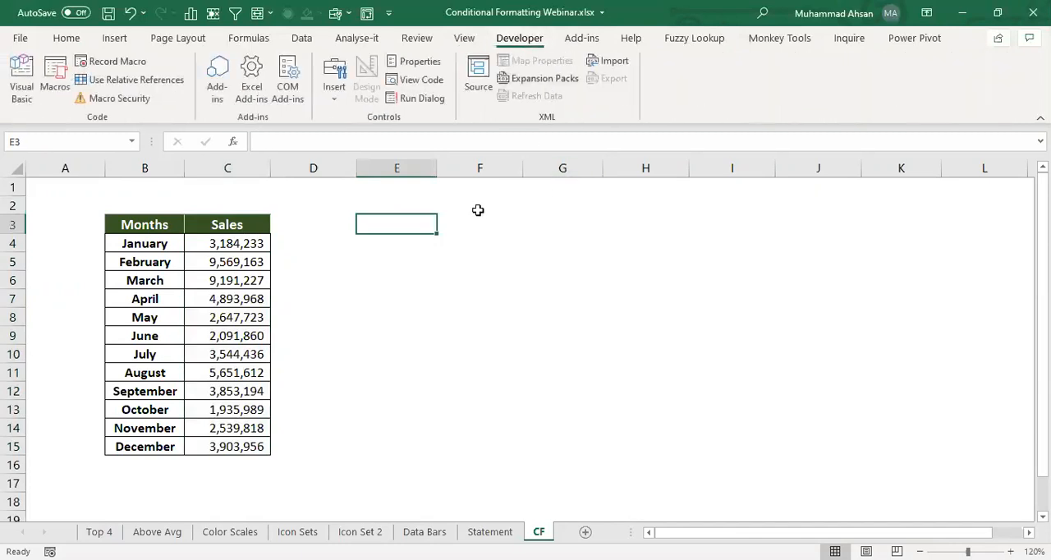
pyautogui.click(335, 104)
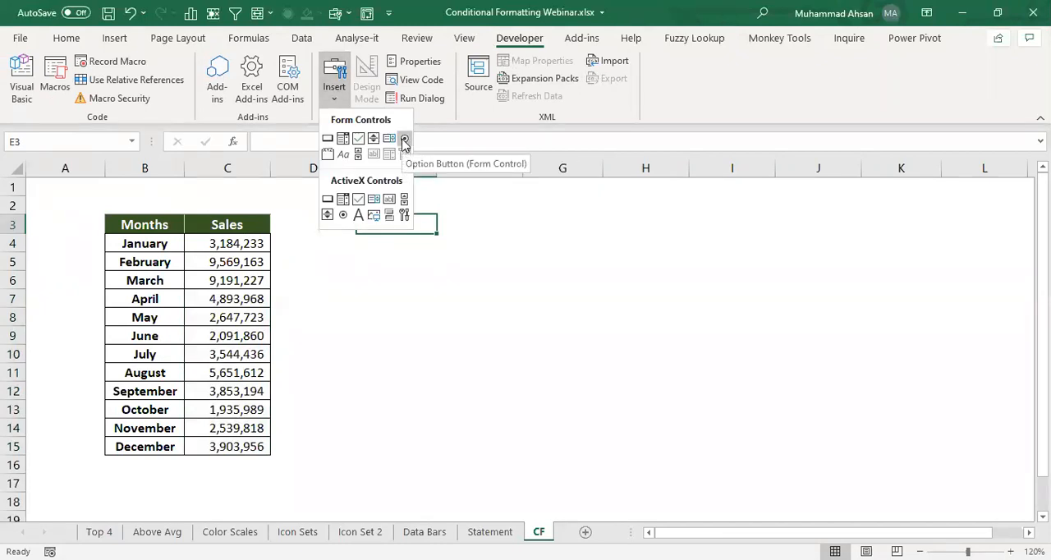
pyautogui.click(402, 142)
pyautogui.moveTo(102, 191)
pyautogui.mouseDown()
pyautogui.moveTo(189, 209)
pyautogui.moveTo(405, 205)
pyautogui.moveTo(402, 222)
pyautogui.moveTo(432, 240)
pyautogui.mouseUp()
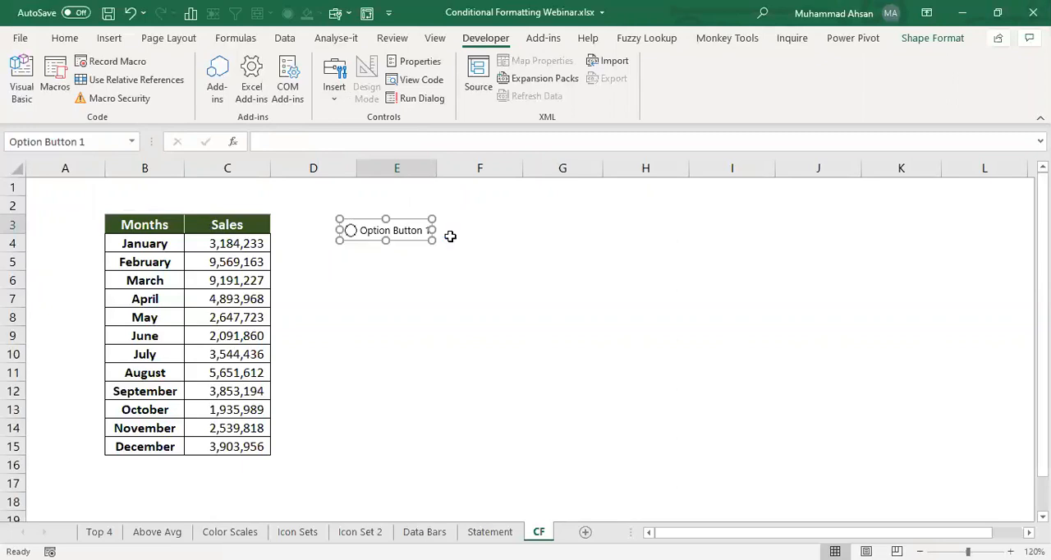
# - Duplicate the option button, place the copy beside the original over column F, and switch the first one on
pyautogui.hotkey('ctrl', 'd')
pyautogui.moveTo(416, 257); pyautogui.dragTo(493, 236)
pyautogui.click(394, 235)
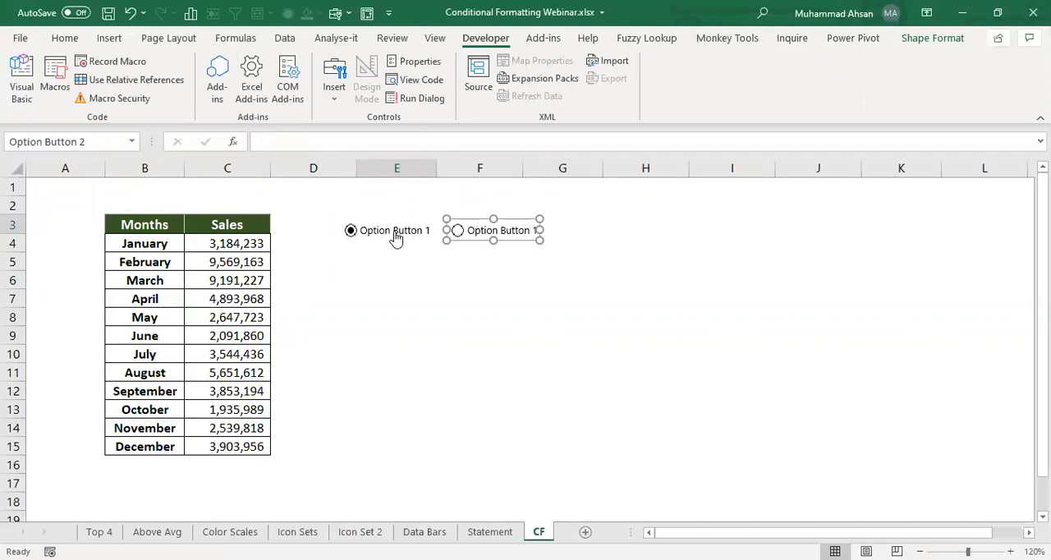
# - Change the second option button's label to "Rs. In Millions"
pyautogui.rightClick(471, 227)
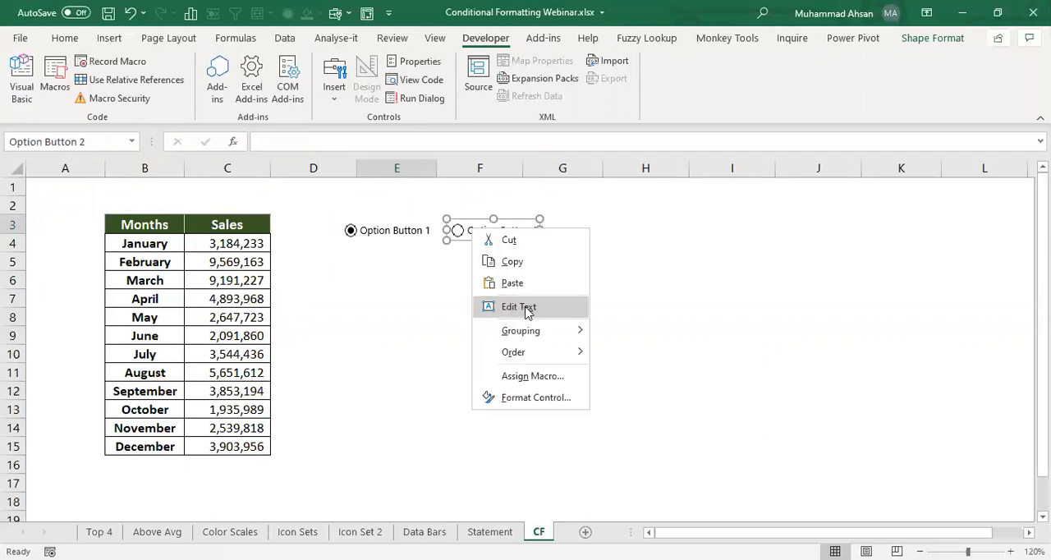
pyautogui.click(526, 310)
pyautogui.hotkey('ctrl', 'a')
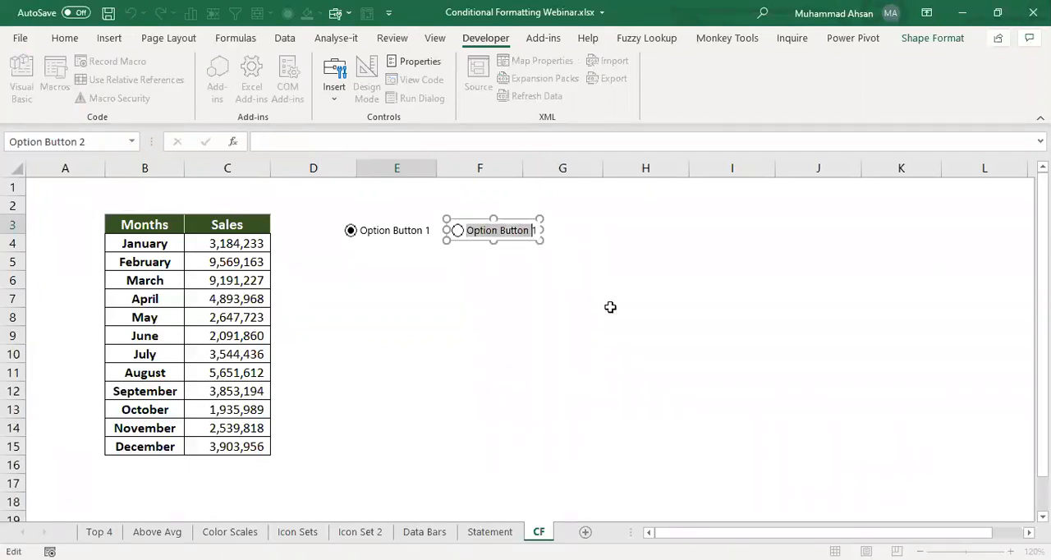
pyautogui.write('Rs. In Millions')
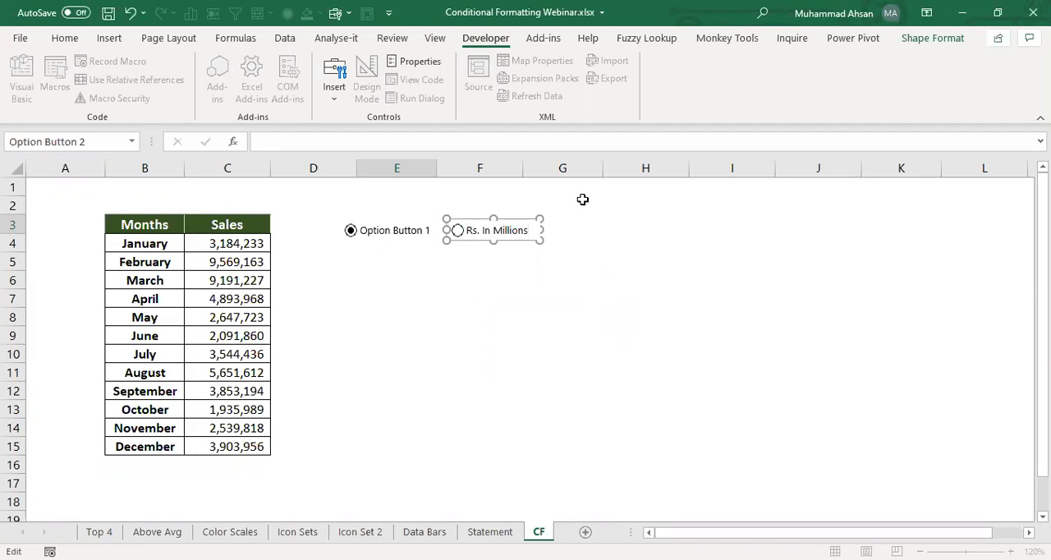
pyautogui.hotkey('ctrl', 'z')
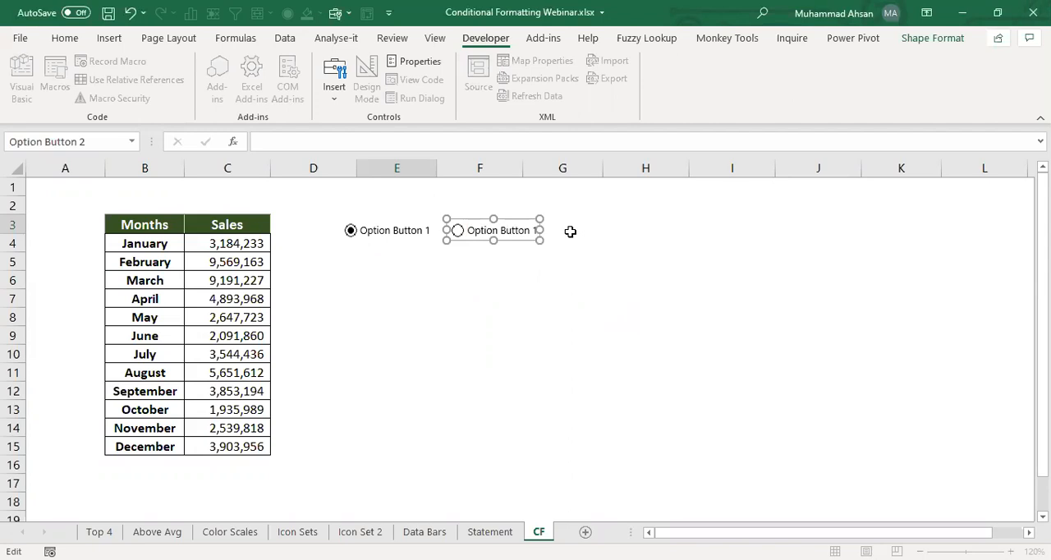
pyautogui.hotkey('ctrl', 'y')
pyautogui.press('Right')
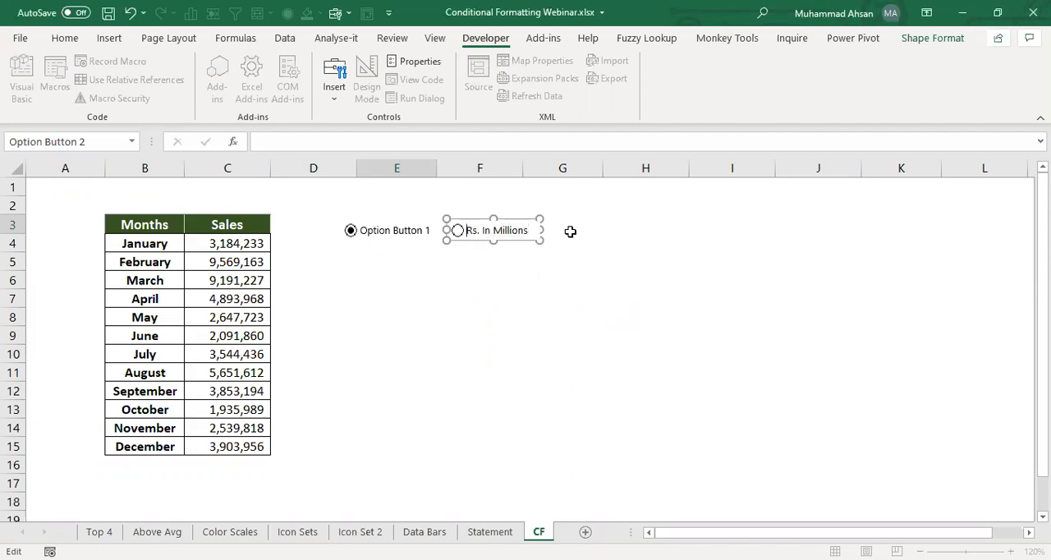
pyautogui.click(540, 275)
# - Change the first option button's label to "Rs. In Thous"
pyautogui.keyDown('ctrl'); pyautogui.click(402, 226); pyautogui.keyUp('ctrl')
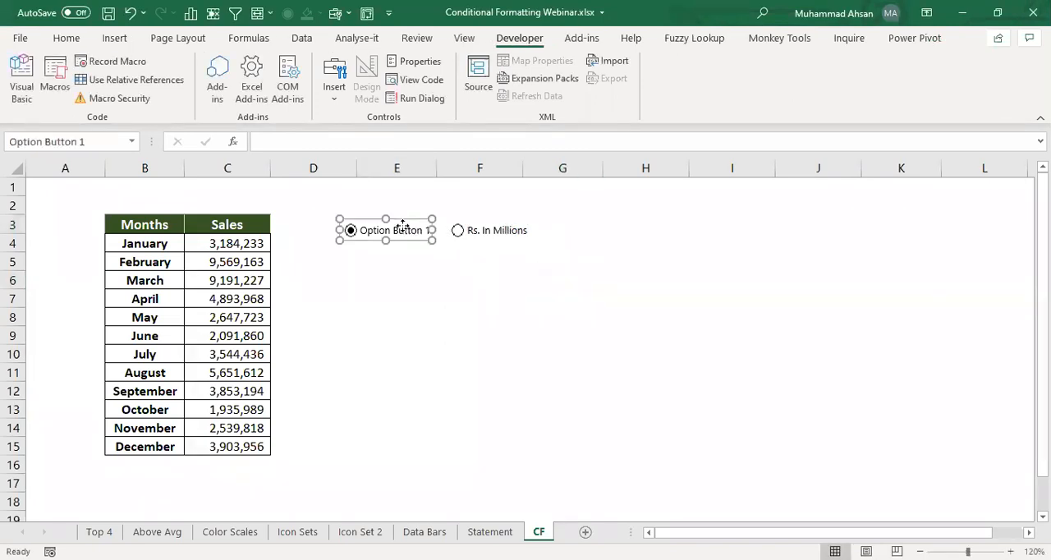
pyautogui.tripleClick(402, 229)
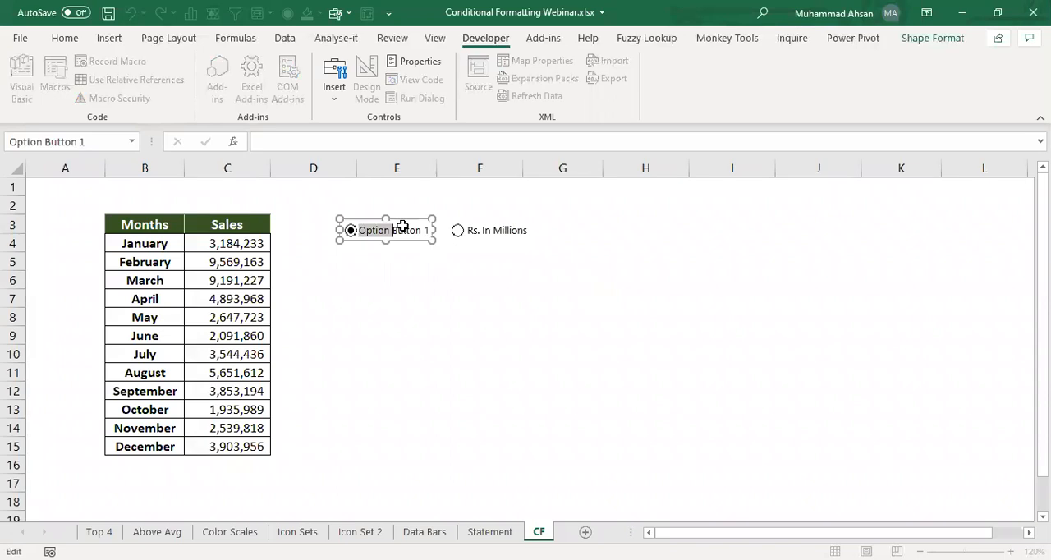
pyautogui.write('Rs. In Thou')
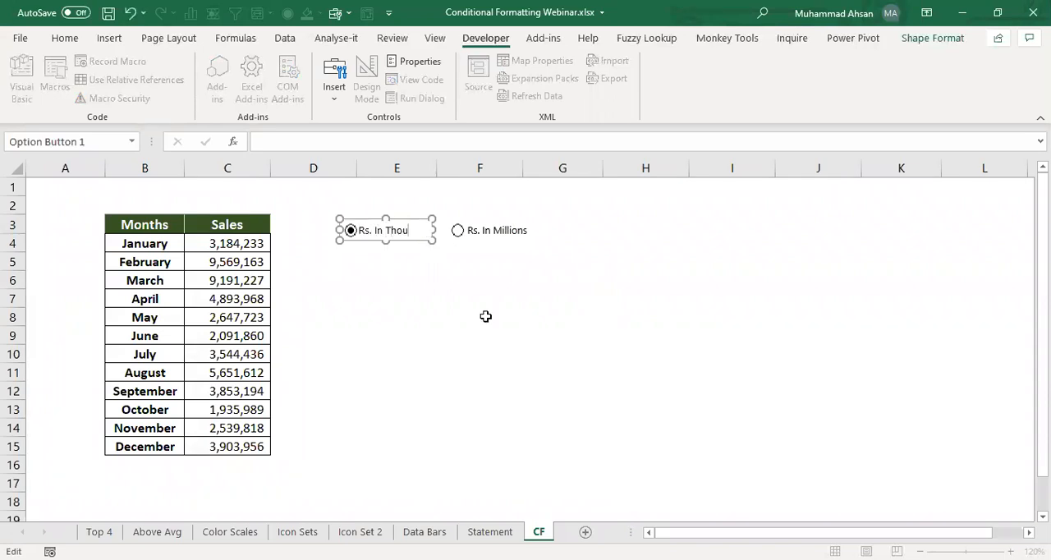
pyautogui.click(485, 316)
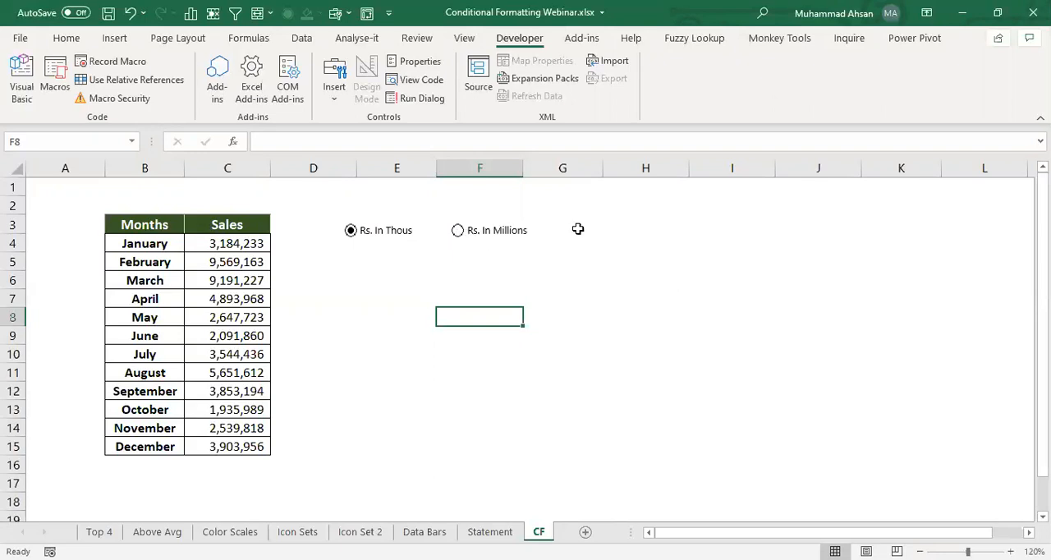
# - Link the "Rs. In Thous" option button to cell F5 through its control format settings
pyautogui.keyDown('ctrl'); pyautogui.click(380, 231); pyautogui.keyUp('ctrl')
pyautogui.rightClick(381, 231)
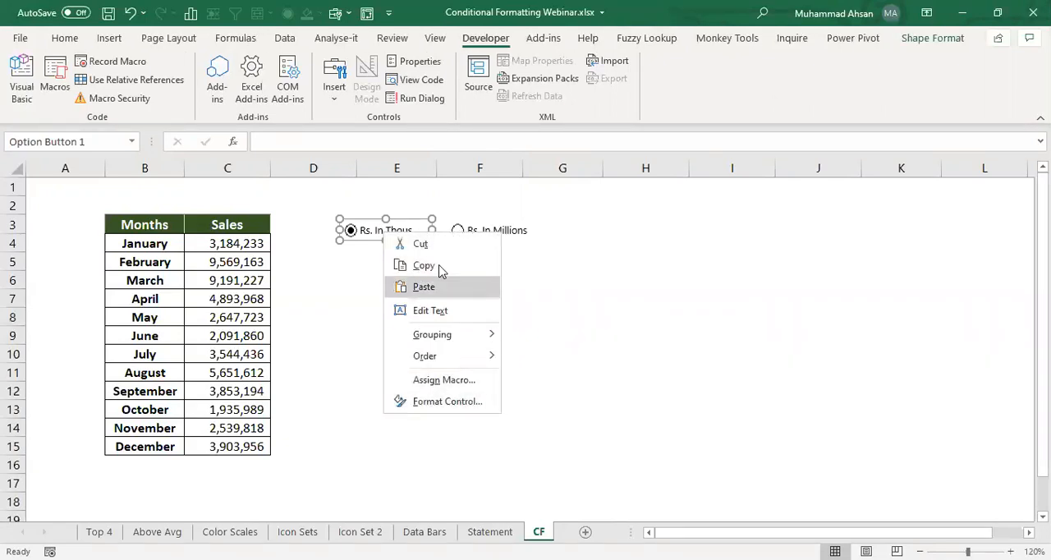
pyautogui.click(447, 402)
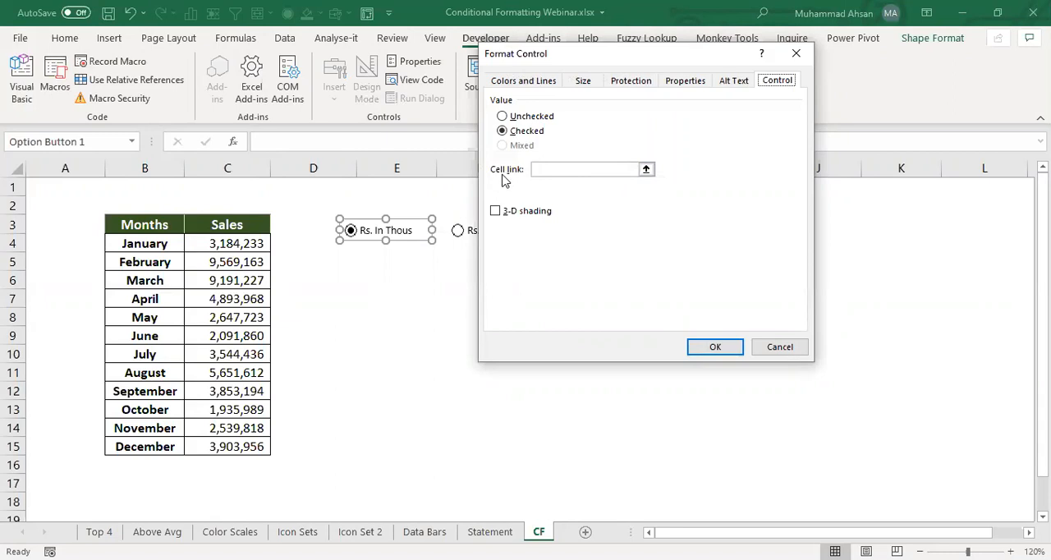
pyautogui.click(648, 174)
pyautogui.click(495, 265)
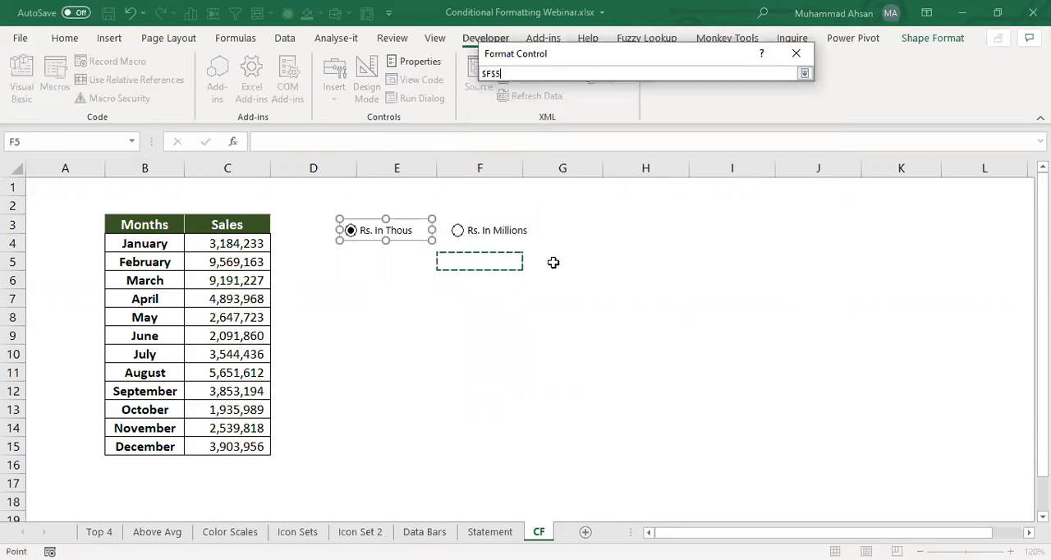
pyautogui.click(804, 74)
pyautogui.click(699, 346)
pyautogui.click(514, 284)
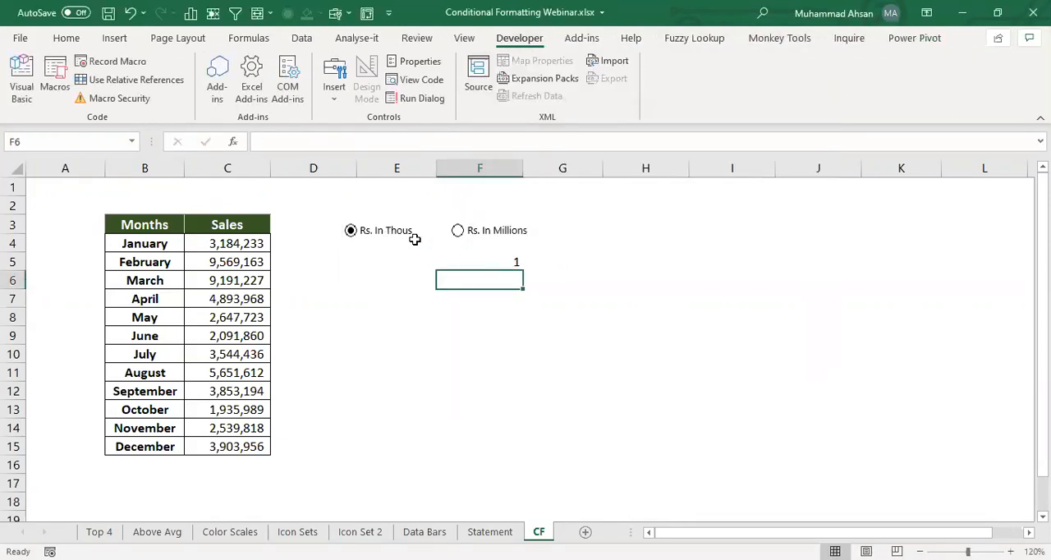
# - Switch on the "Rs. In Millions" option and fill the linked cell F5 with yellow
pyautogui.click(351, 231)
pyautogui.click(512, 259)
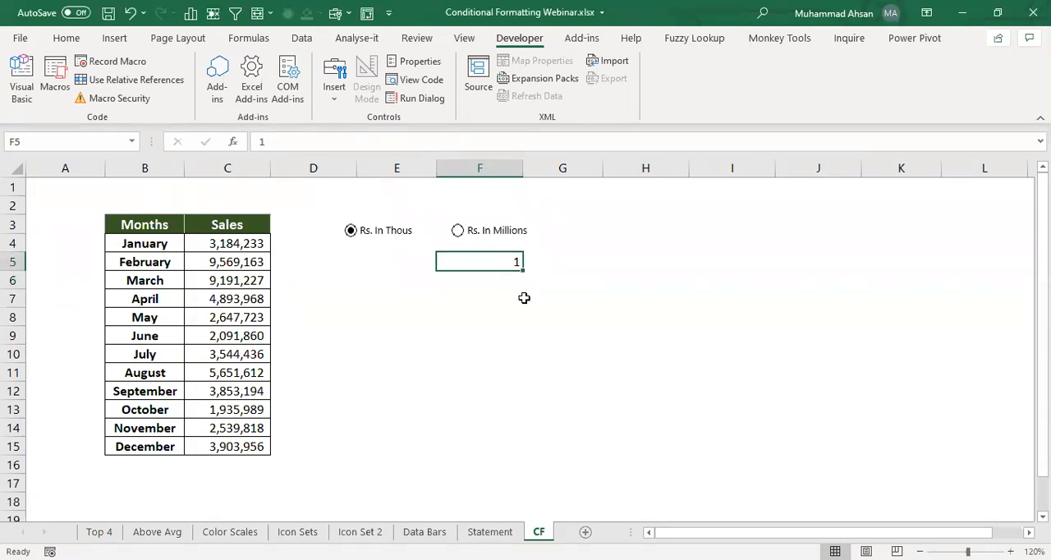
pyautogui.click(467, 232)
pyautogui.click(65, 38)
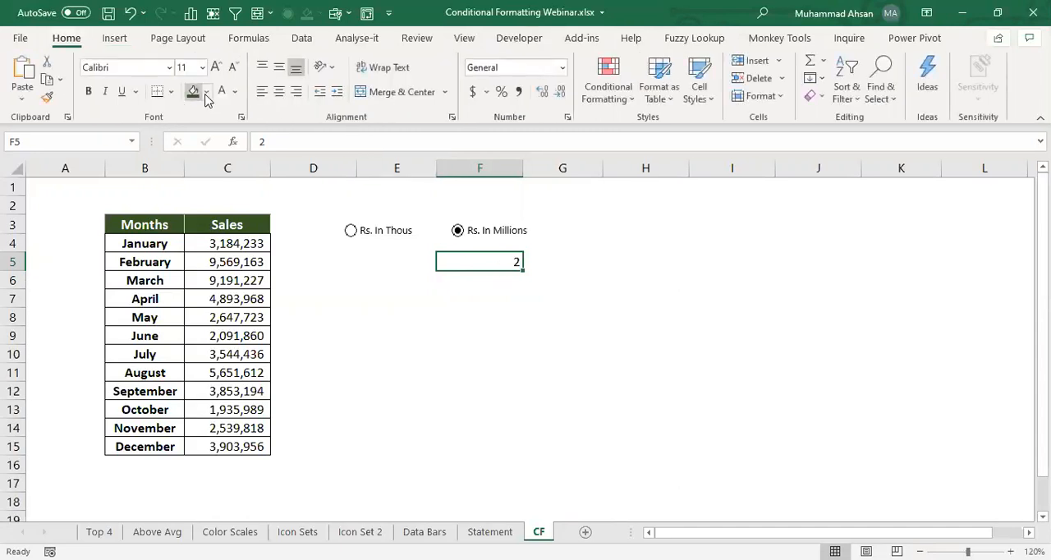
pyautogui.click(209, 92)
pyautogui.click(235, 238)
# - Review the sales range C4:C15, then test both option buttons, ending on "Rs. In Millions"
pyautogui.moveTo(218, 244); pyautogui.dragTo(219, 446)
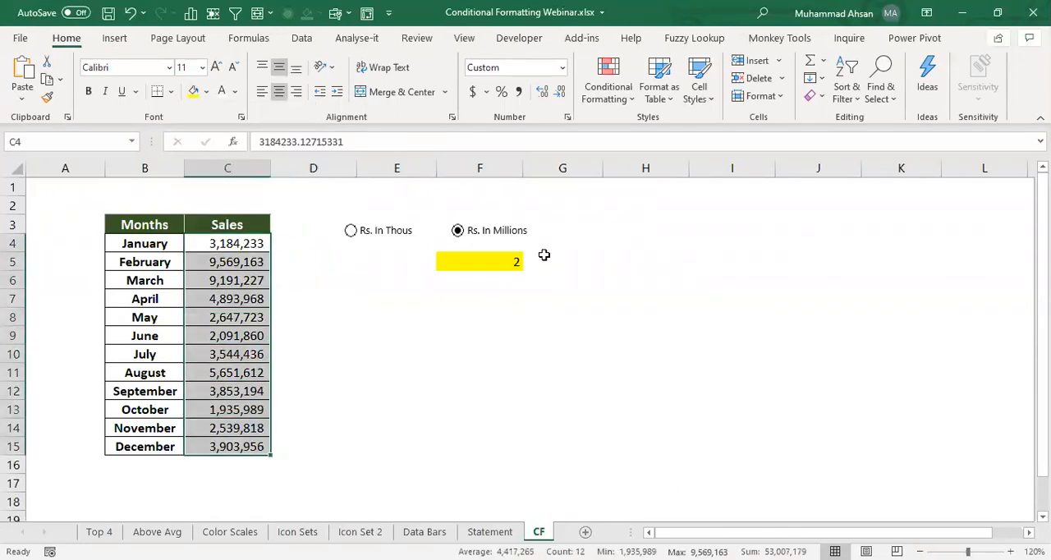
pyautogui.click(375, 238)
pyautogui.click(465, 229)
pyautogui.click(450, 302)
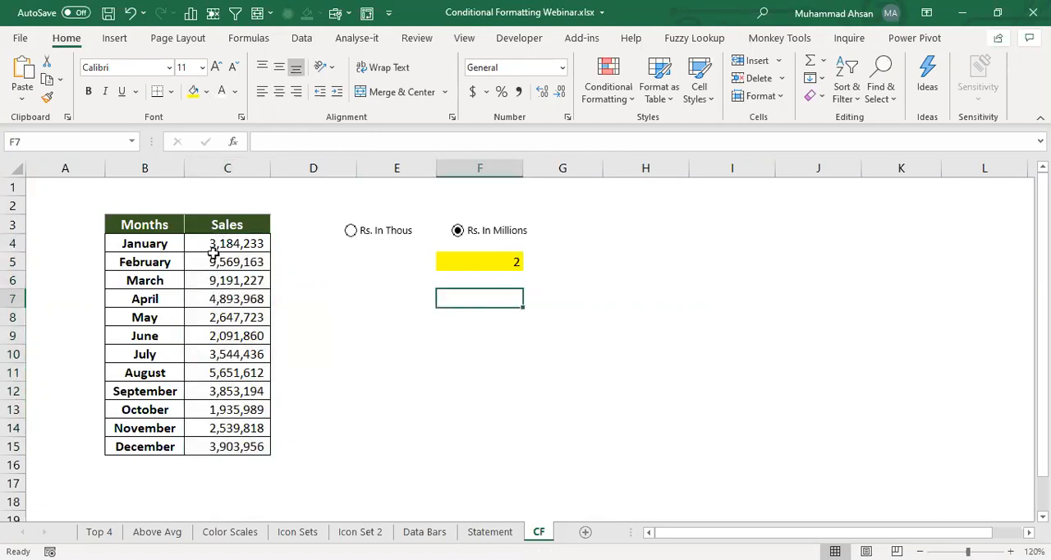
# - Start a formula-based conditional formatting rule for sales cells C4:C15 with the condition =$F$5=1
pyautogui.moveTo(222, 243); pyautogui.dragTo(218, 446)
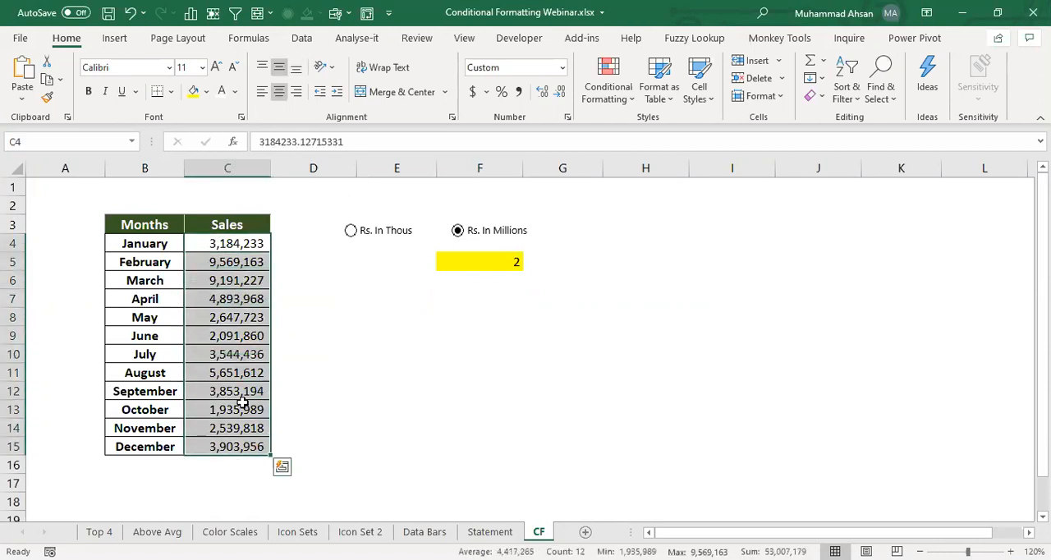
pyautogui.click(606, 101)
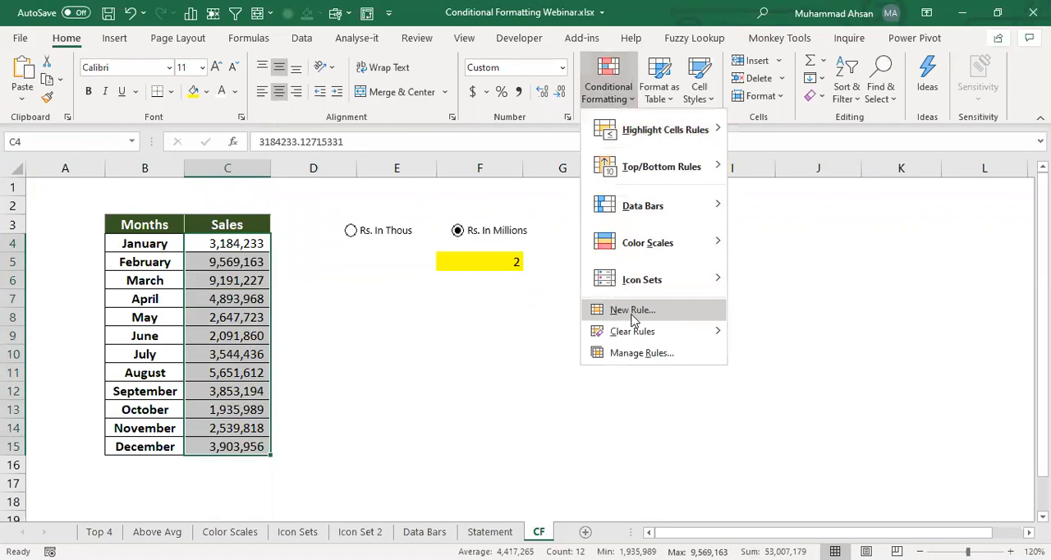
pyautogui.click(633, 312)
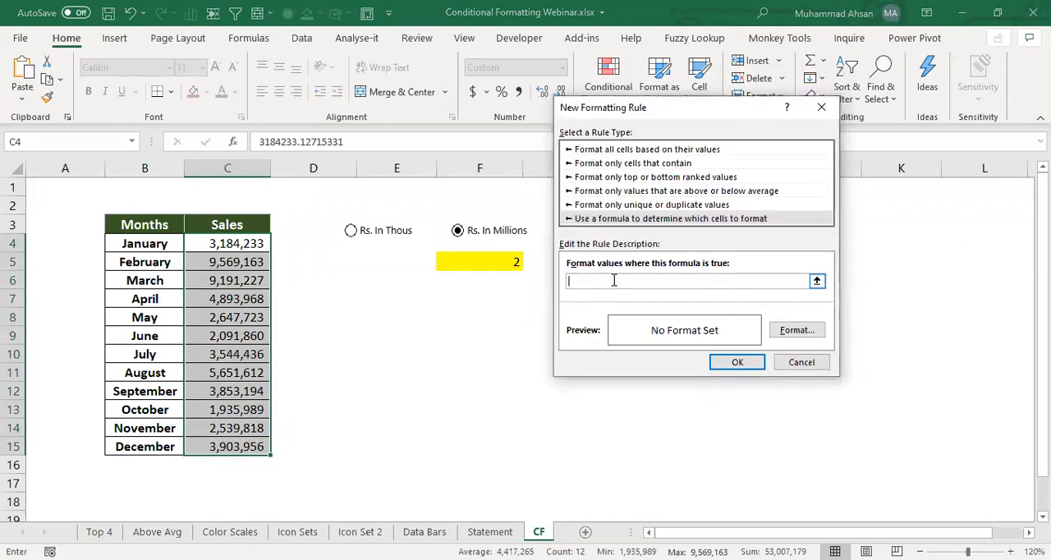
pyautogui.write('=')
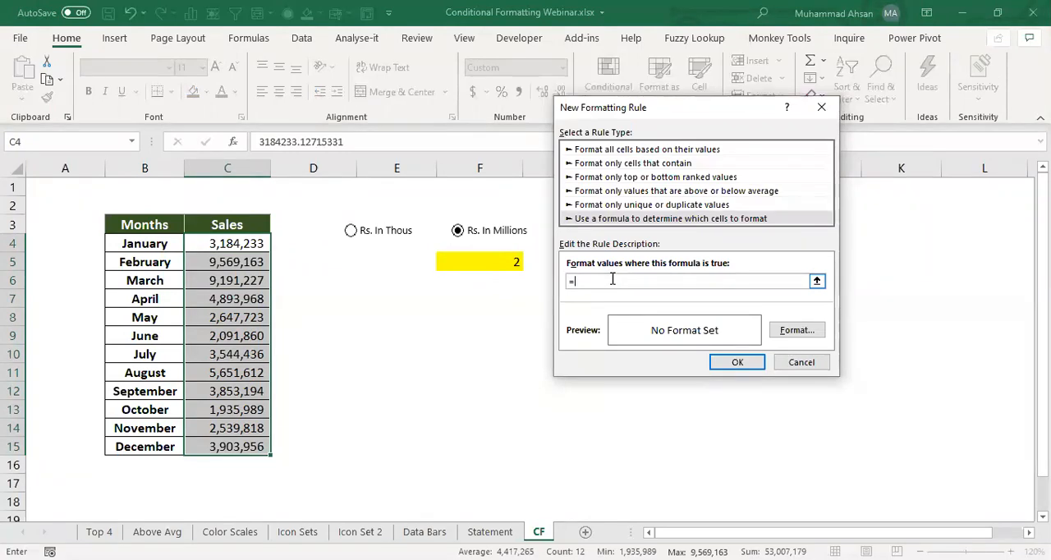
pyautogui.click(466, 261)
pyautogui.write('=1')
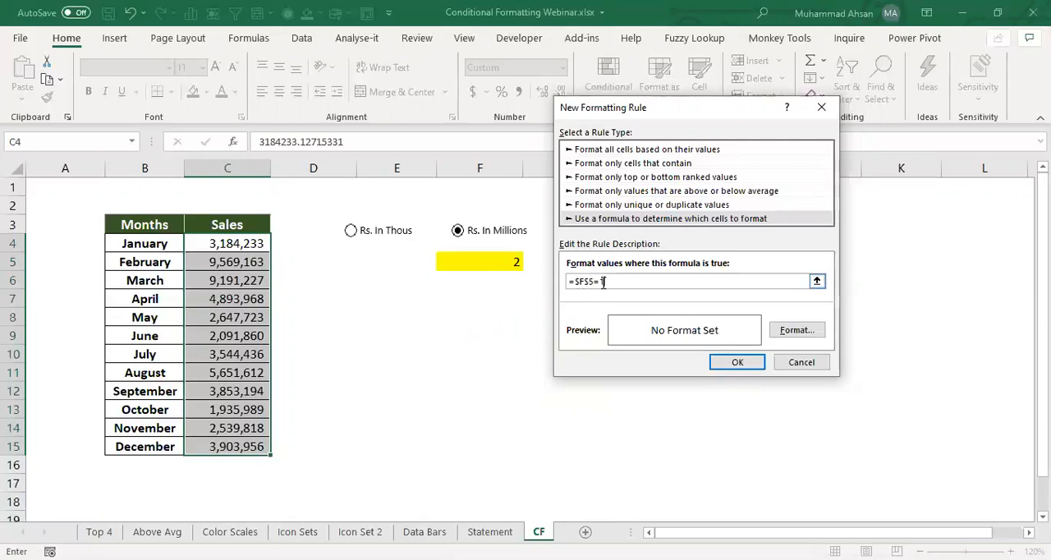
# - Give the rule the custom number format #,##, and apply it, then switch on the "Rs. In Thous" option
pyautogui.click(779, 332)
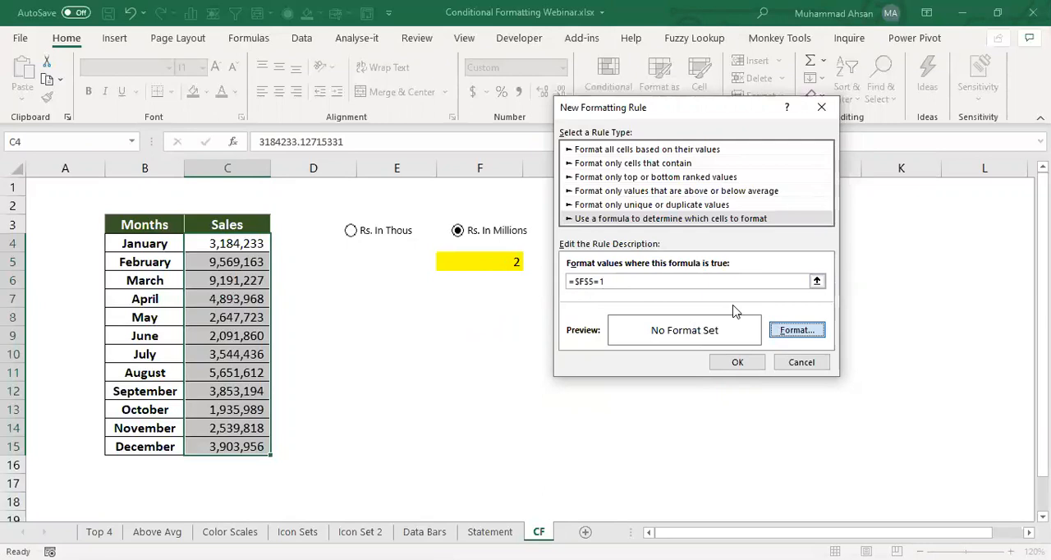
pyautogui.click(476, 44)
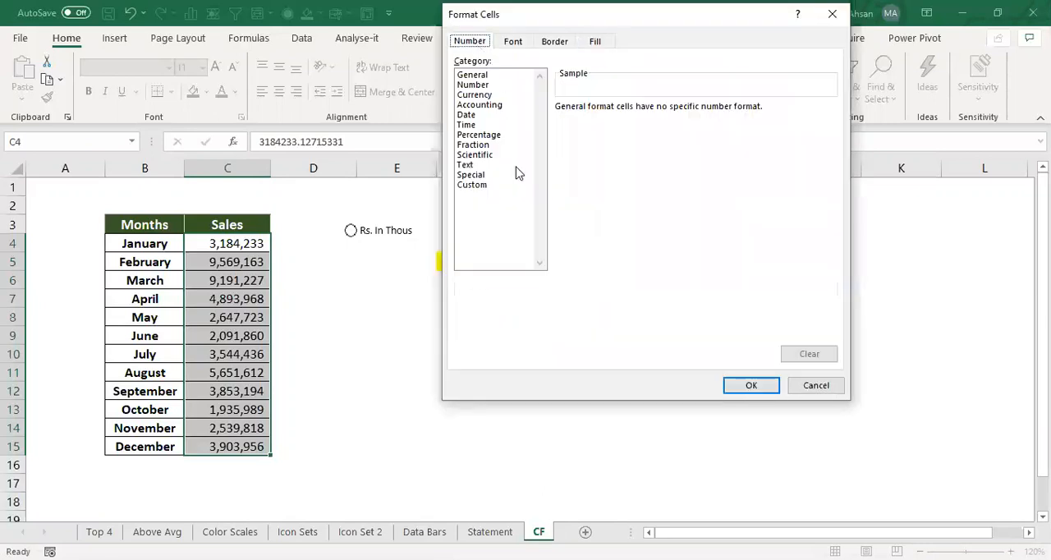
pyautogui.click(477, 185)
pyautogui.doubleClick(597, 120)
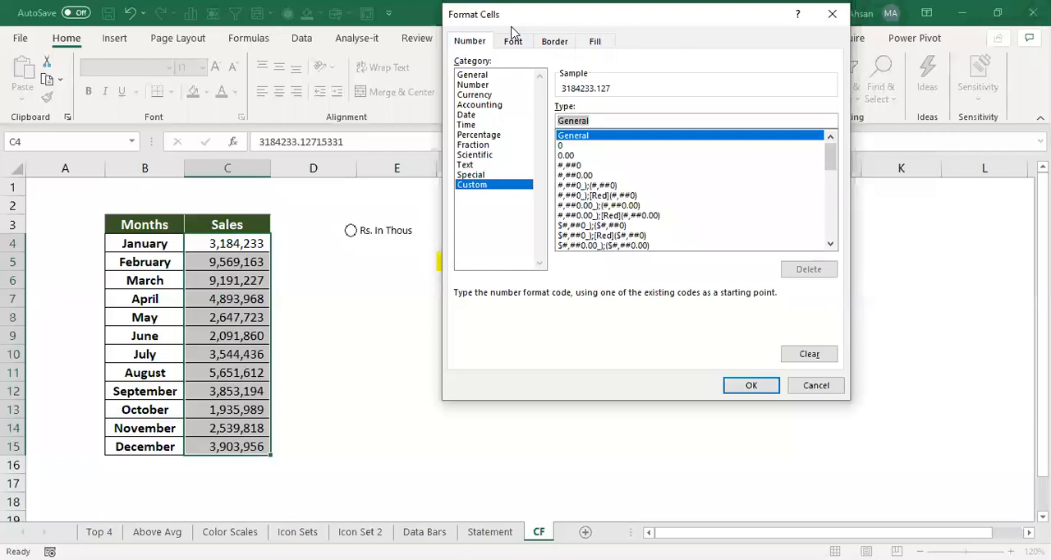
pyautogui.moveTo(511, 25); pyautogui.dragTo(533, 101)
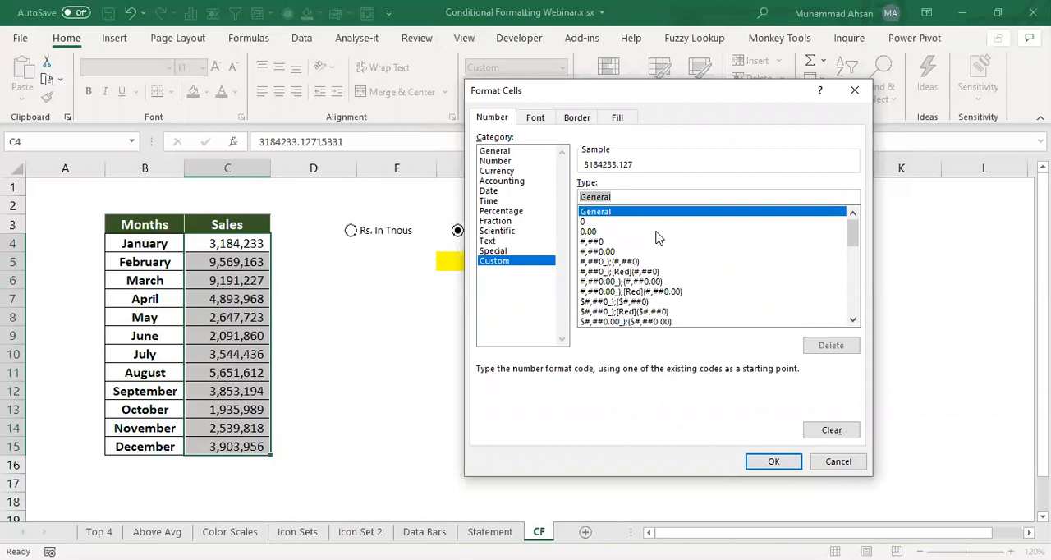
pyautogui.write('#')
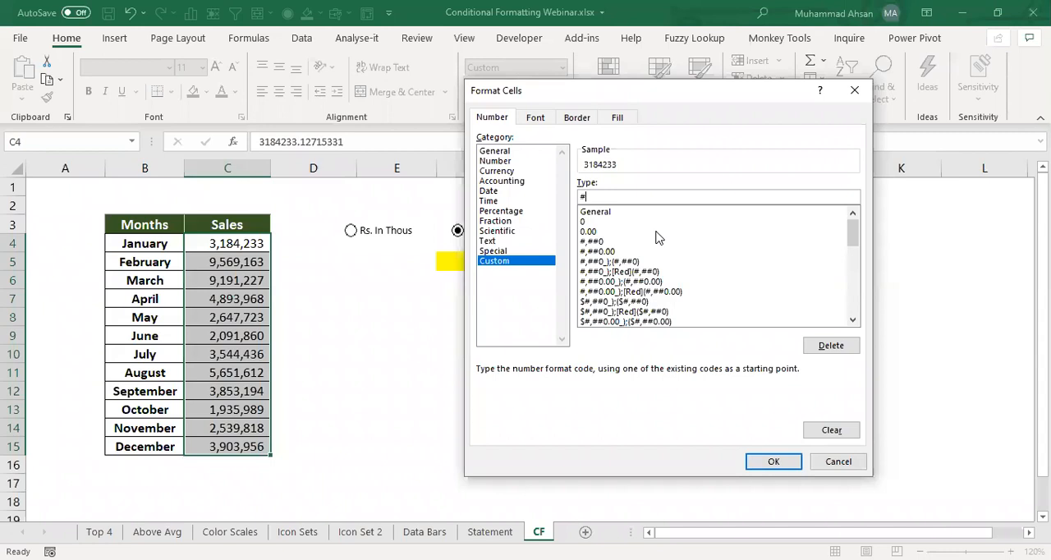
pyautogui.write(',##')
pyautogui.write(',')
pyautogui.click(766, 458)
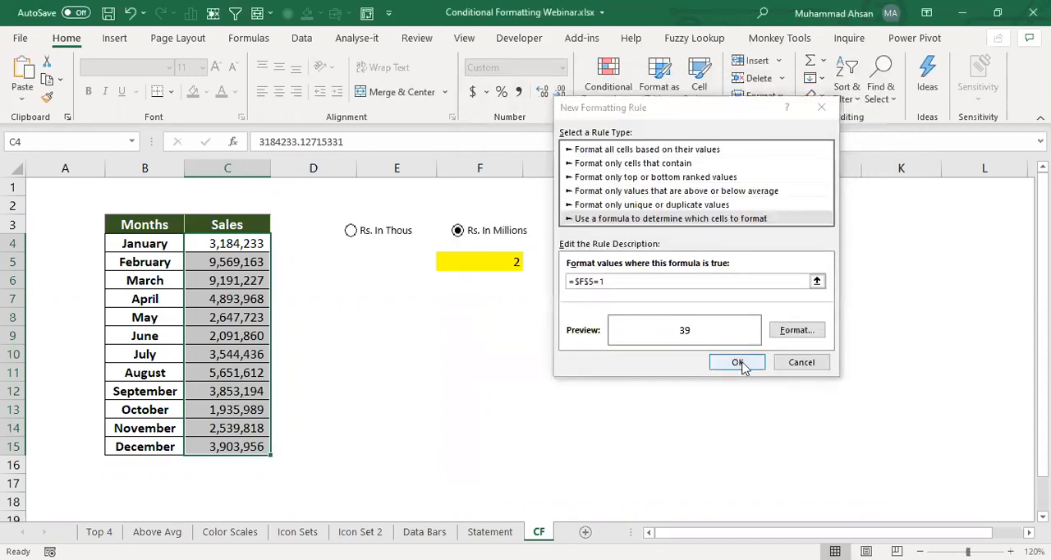
pyautogui.click(737, 362)
pyautogui.click(352, 232)
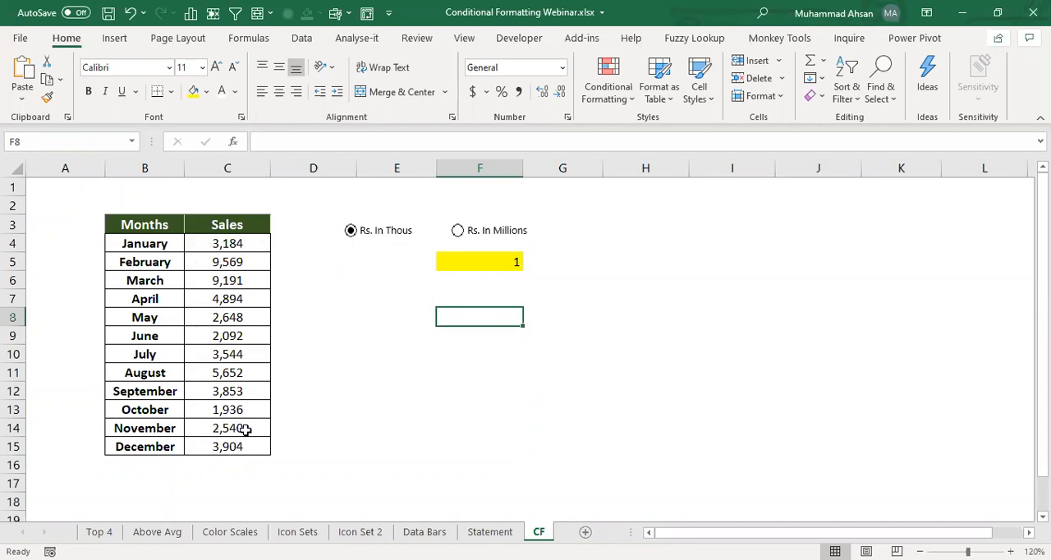
# - Start a second formula-based conditional formatting rule for C4:C15 with the condition =$F$5=2
pyautogui.moveTo(244, 242); pyautogui.dragTo(234, 448)
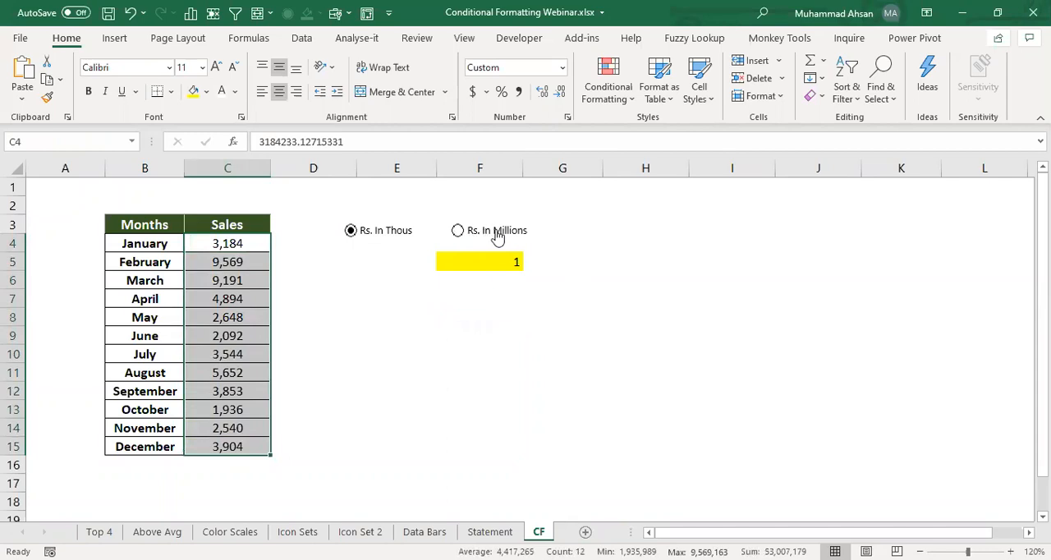
pyautogui.click(606, 103)
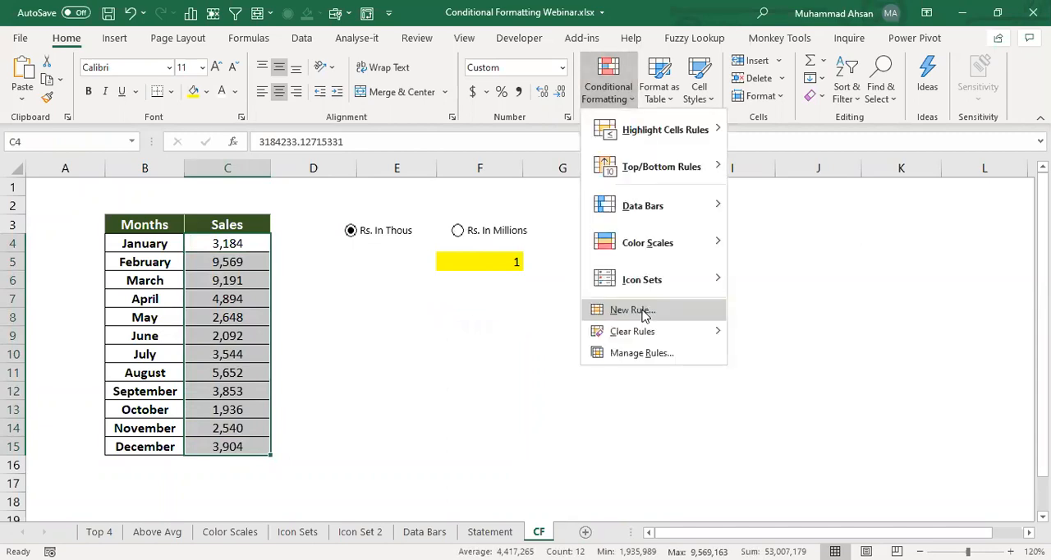
pyautogui.click(633, 310)
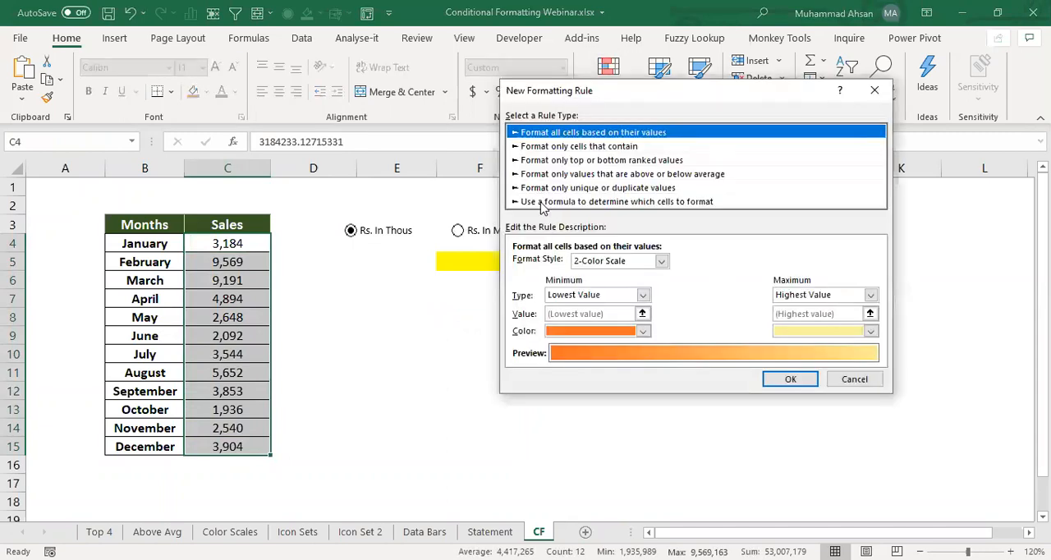
pyautogui.click(542, 202)
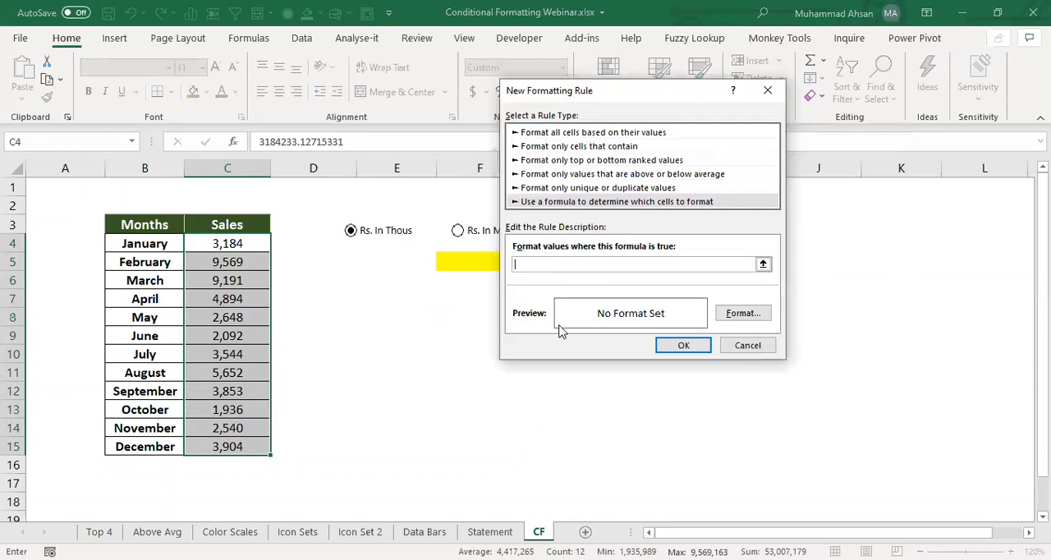
pyautogui.write('=')
pyautogui.click(462, 261)
pyautogui.write('=2')
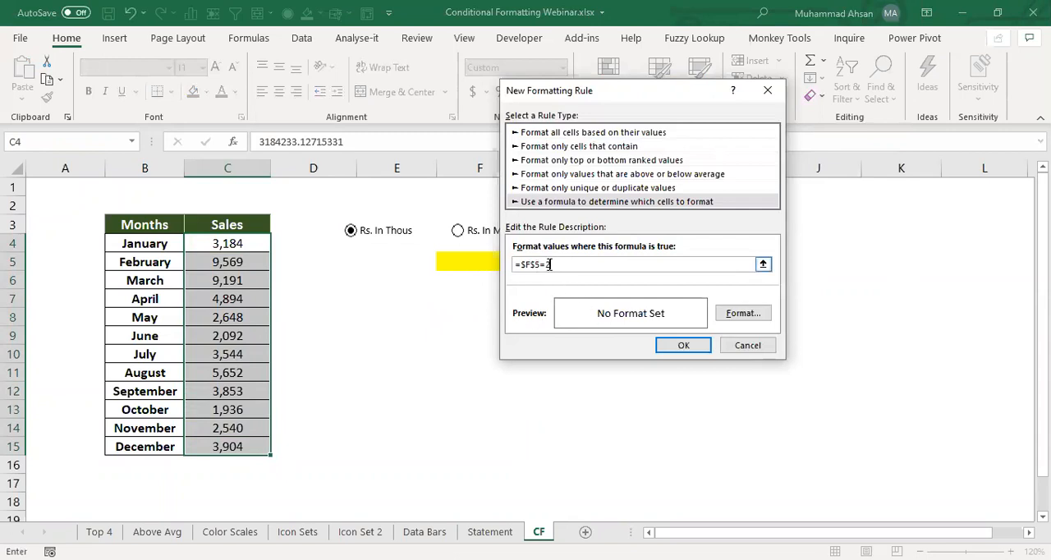
pyautogui.moveTo(535, 99); pyautogui.dragTo(640, 98)
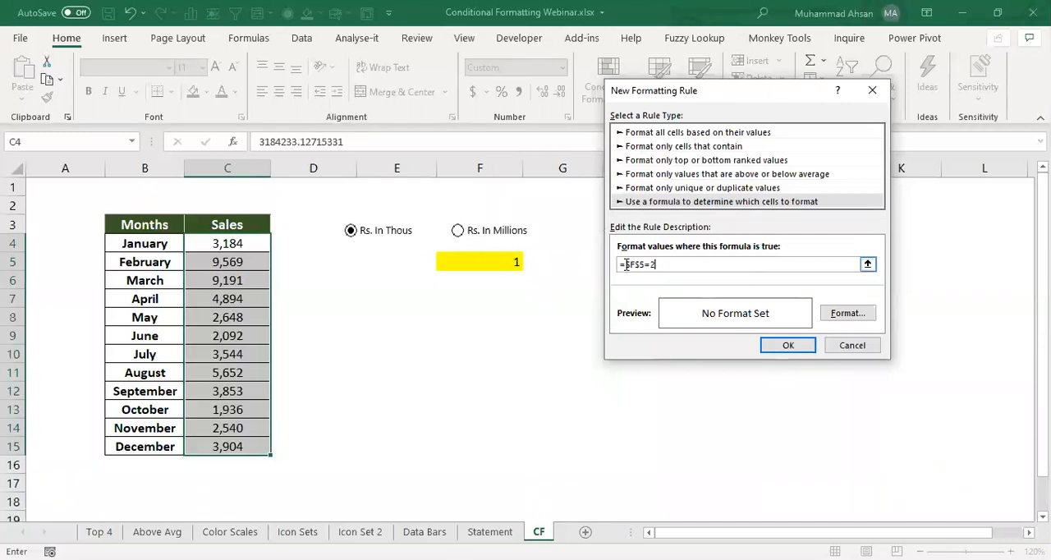
# - Give the second rule the custom number format #,,.00 and apply it to the sales cells
pyautogui.click(841, 312)
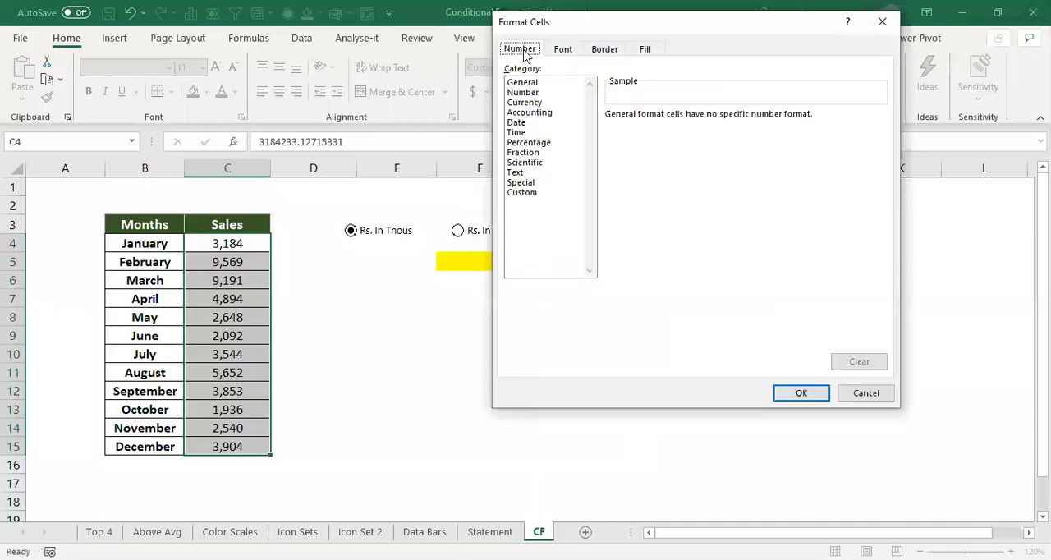
pyautogui.click(522, 193)
pyautogui.doubleClick(667, 127)
pyautogui.write('#')
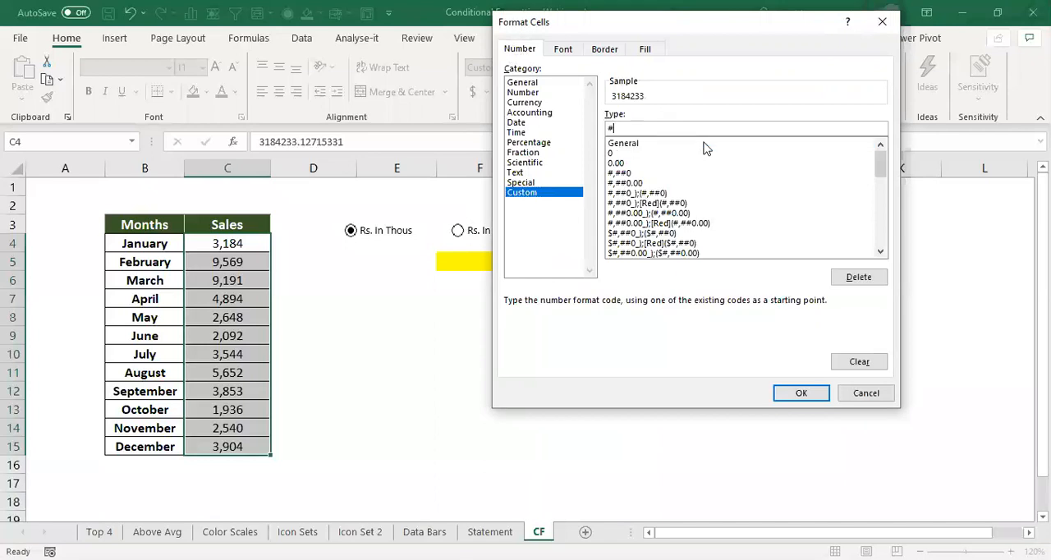
pyautogui.write(',')
pyautogui.write(',')
pyautogui.write(',')
pyautogui.write('.')
pyautogui.write('2')
pyautogui.press('BackSpace')
pyautogui.write('00')
pyautogui.click(787, 396)
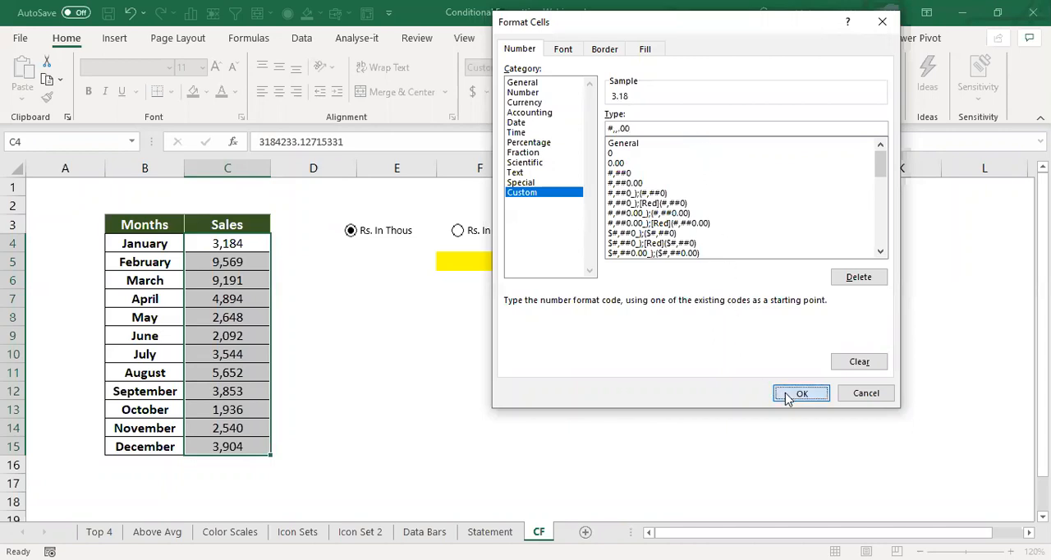
pyautogui.click(786, 345)
# - Switch on the "Rs. In Millions" option and examine the sales column, including March's value in C6
pyautogui.click(397, 317)
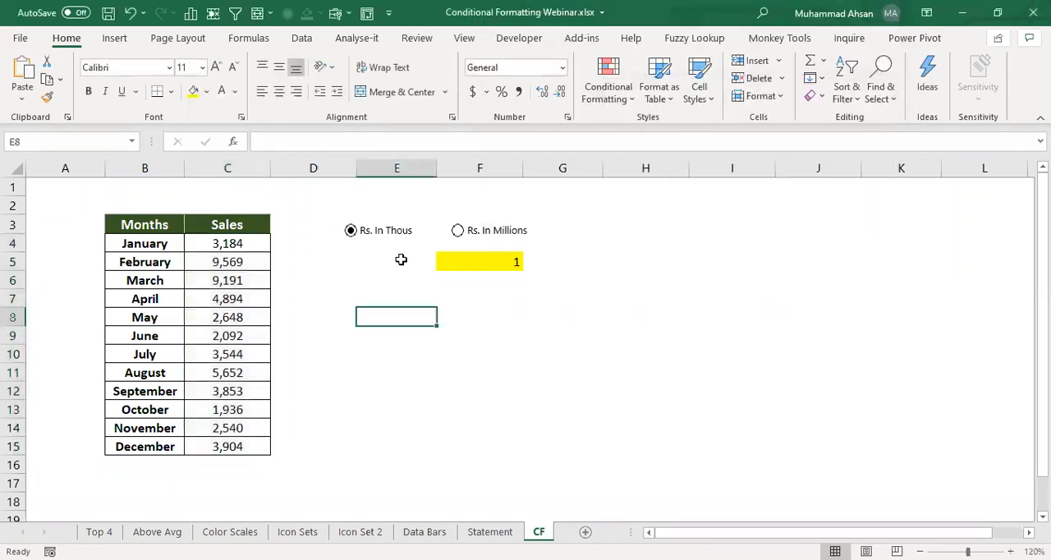
pyautogui.click(462, 234)
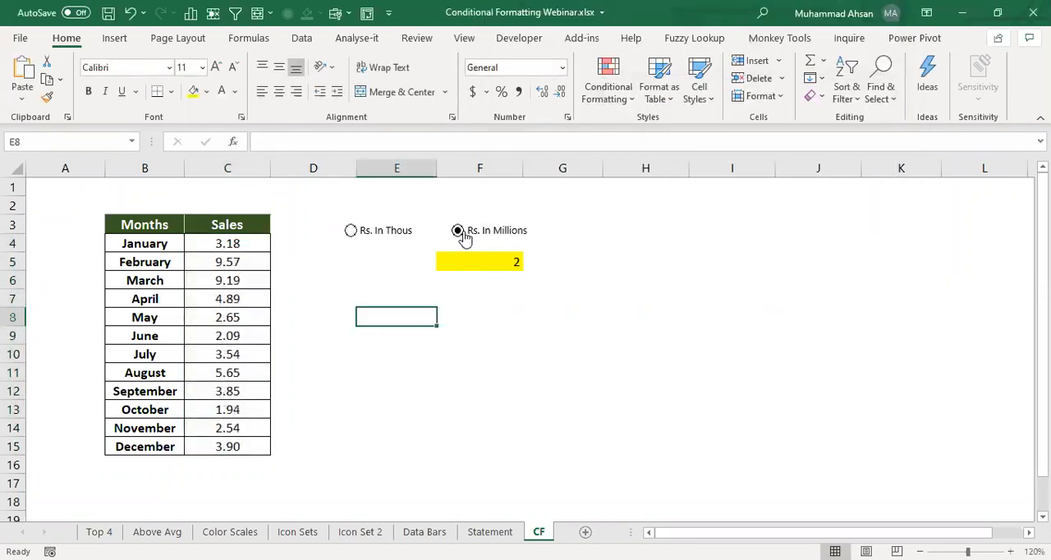
pyautogui.moveTo(253, 243); pyautogui.dragTo(252, 453)
pyautogui.click(249, 280)
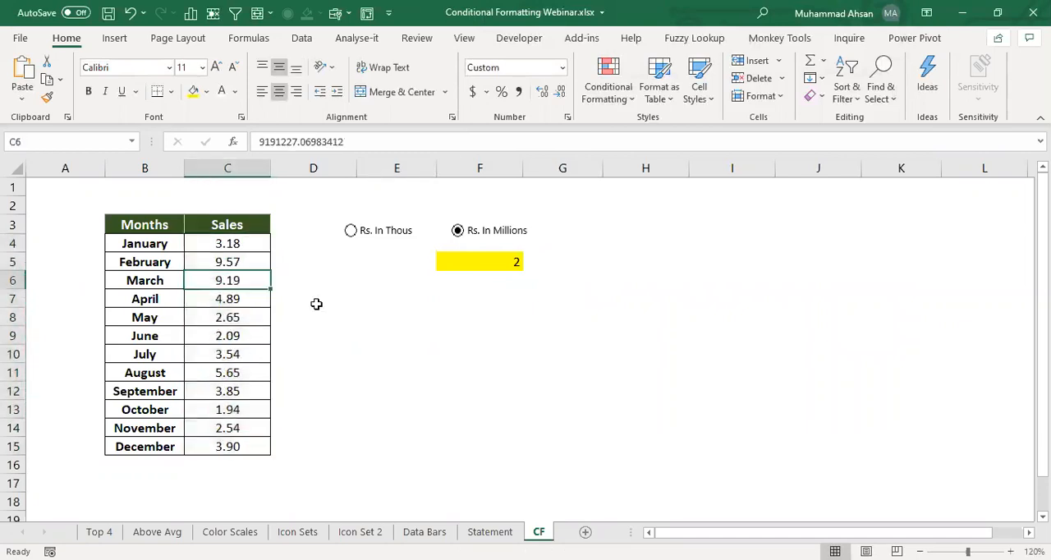
pyautogui.click(156, 281)
pyautogui.click(220, 280)
# - Alternate between the "Rs. In Thous" and "Rs. In Millions" options to compare the sales formats, ending on millions
pyautogui.click(352, 233)
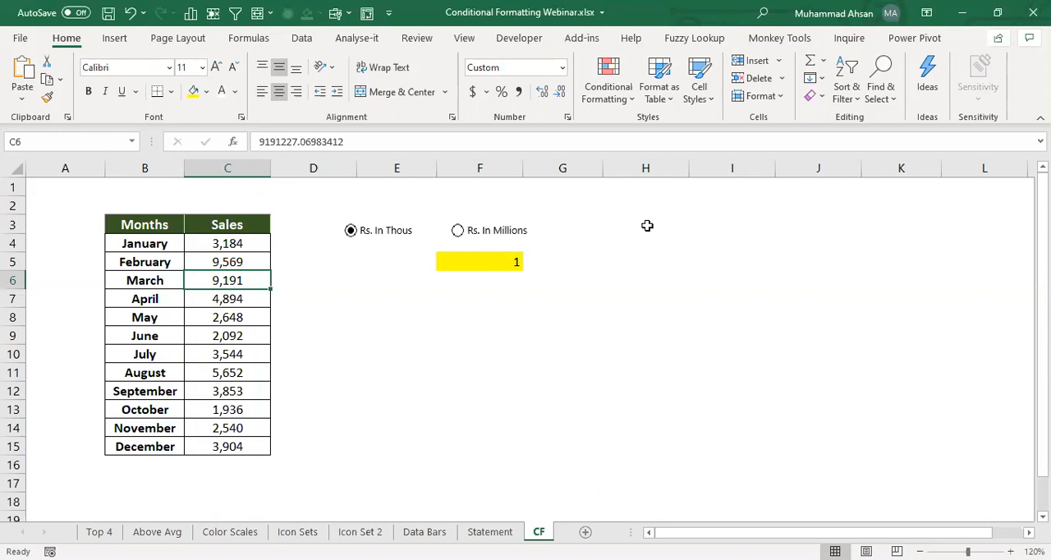
pyautogui.click(511, 235)
pyautogui.click(369, 234)
pyautogui.click(470, 235)
pyautogui.click(383, 235)
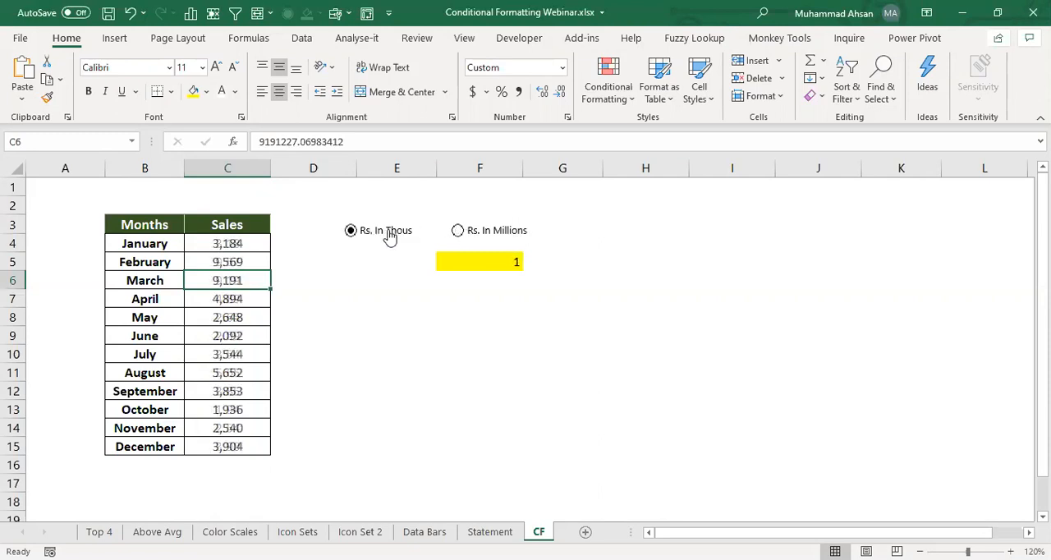
pyautogui.click(479, 234)
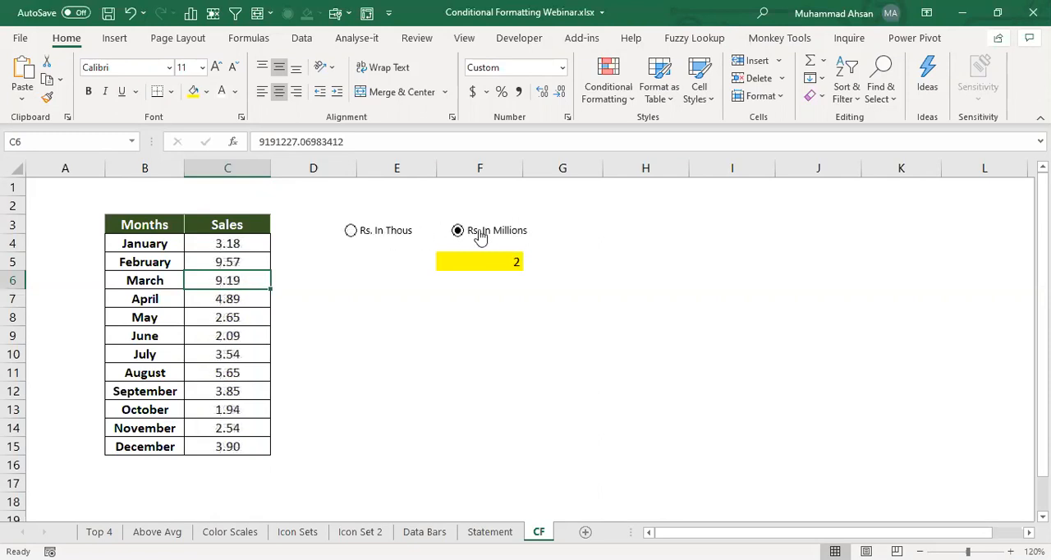
# - Toggle the sales display between thousands and millions, leaving the "Rs. In Thous" option selected
pyautogui.click(397, 236)
pyautogui.click(459, 233)
pyautogui.click(393, 236)
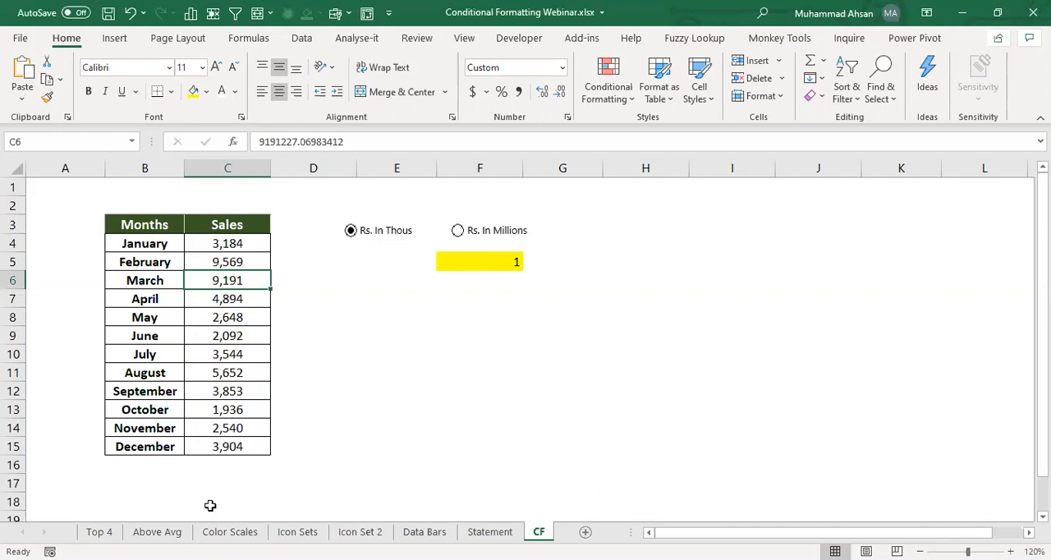
# - Review the conditional formatting on every sheet in order from Top 4 through Statement, and return to the CF sheet
pyautogui.click(99, 532)
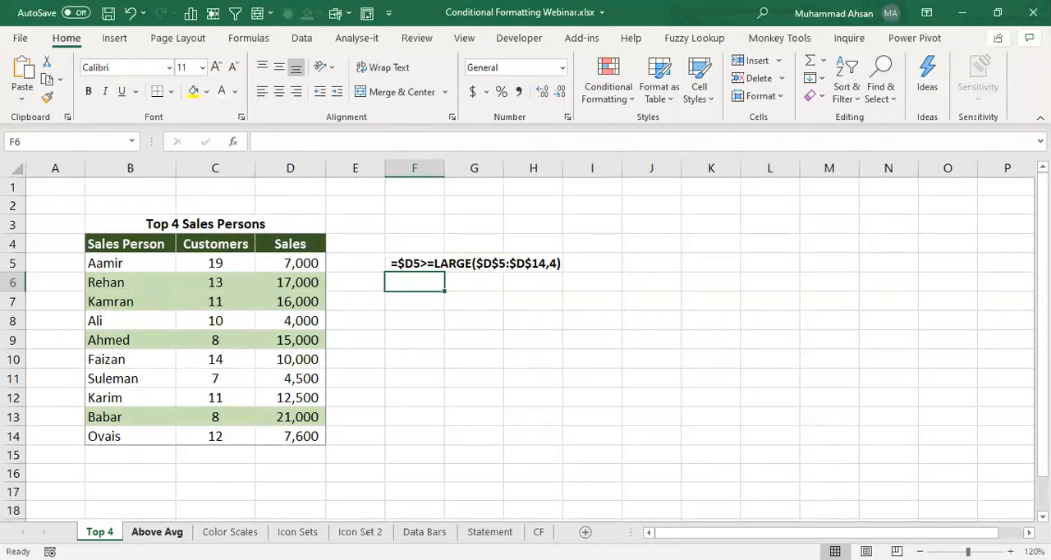
pyautogui.click(157, 532)
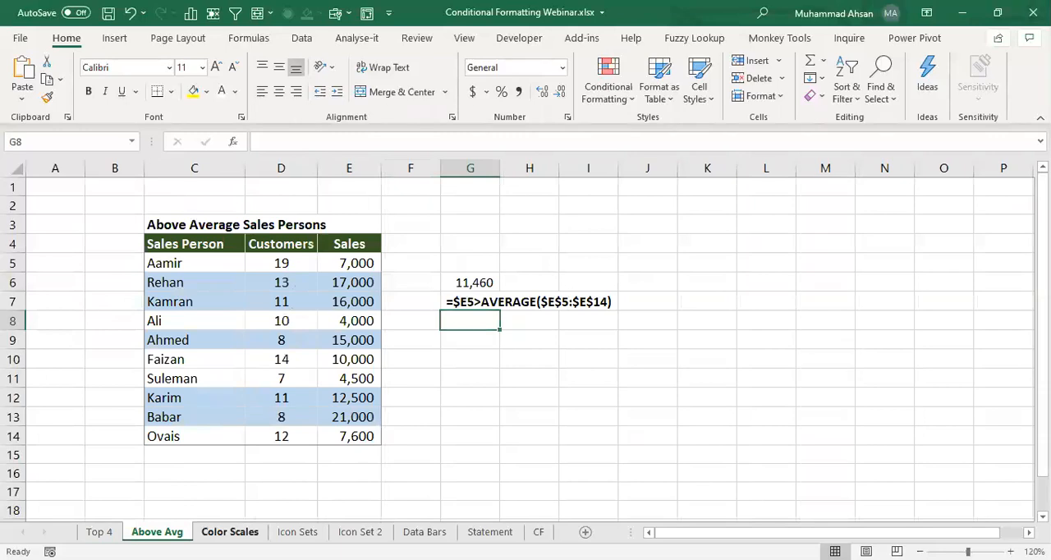
pyautogui.click(230, 532)
pyautogui.click(297, 532)
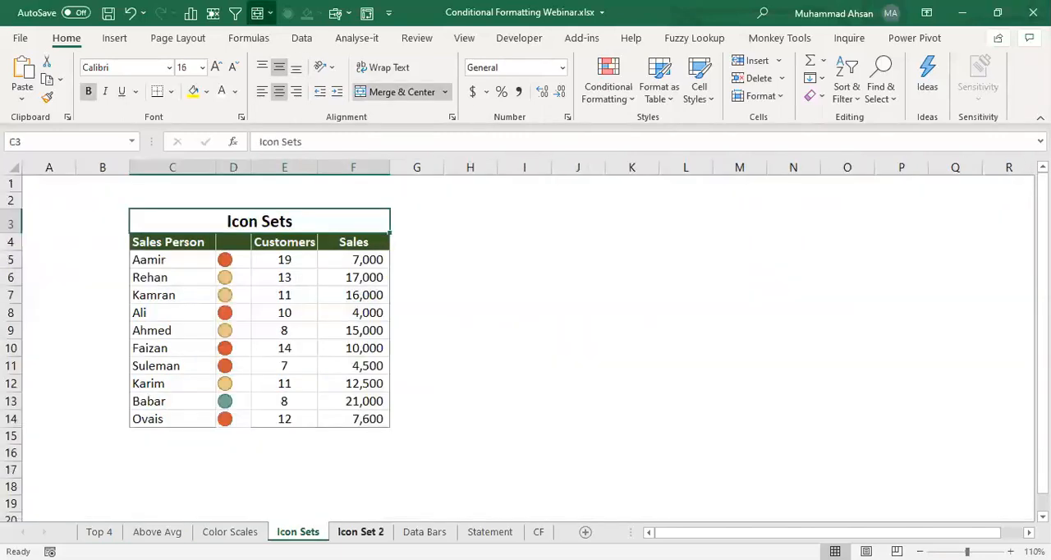
pyautogui.click(360, 532)
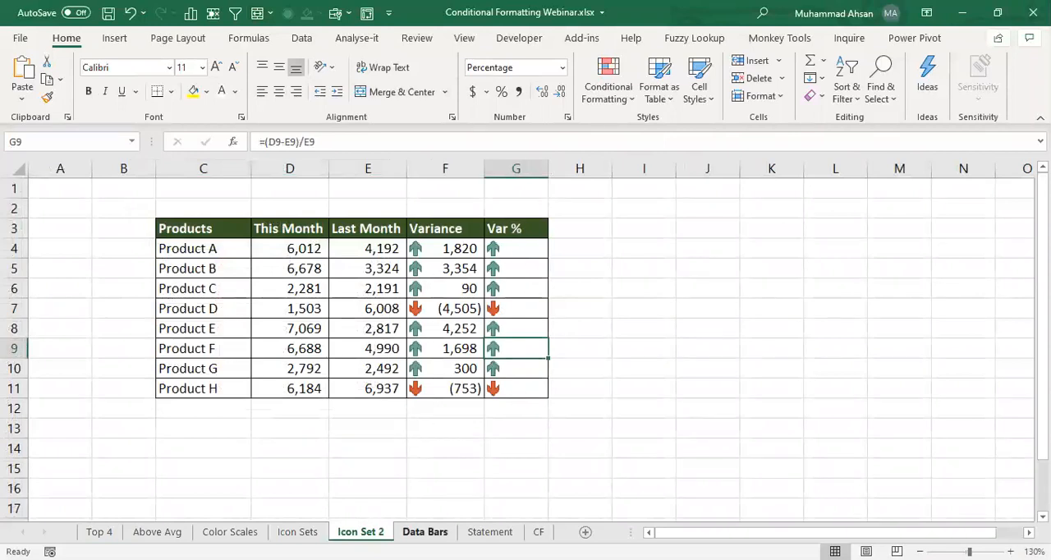
pyautogui.click(443, 532)
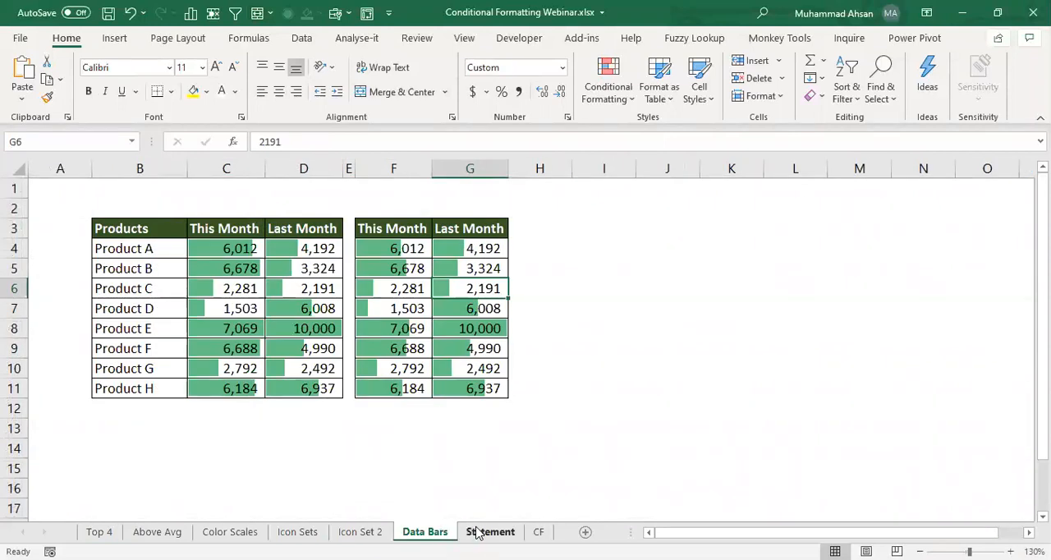
pyautogui.click(477, 532)
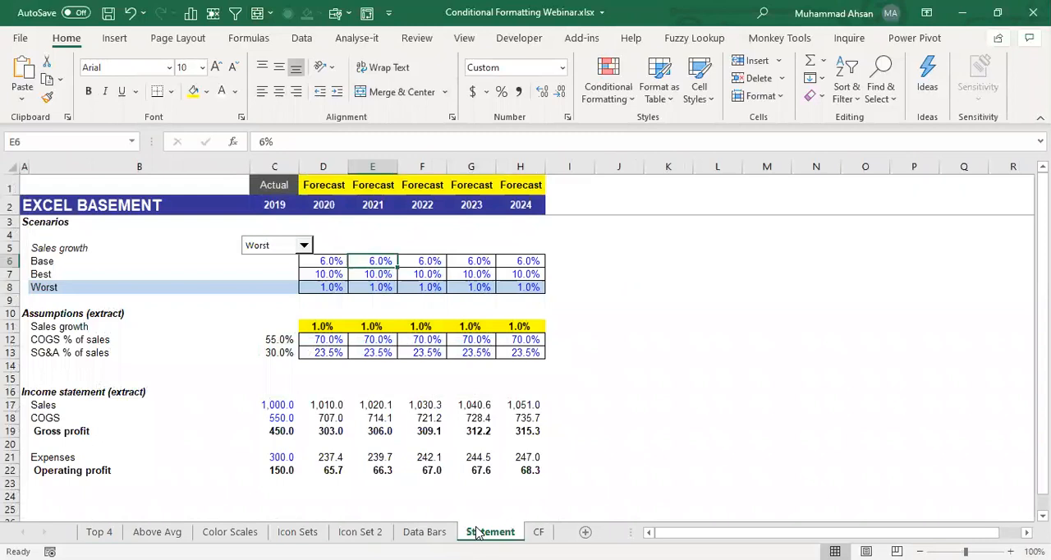
pyautogui.click(538, 532)
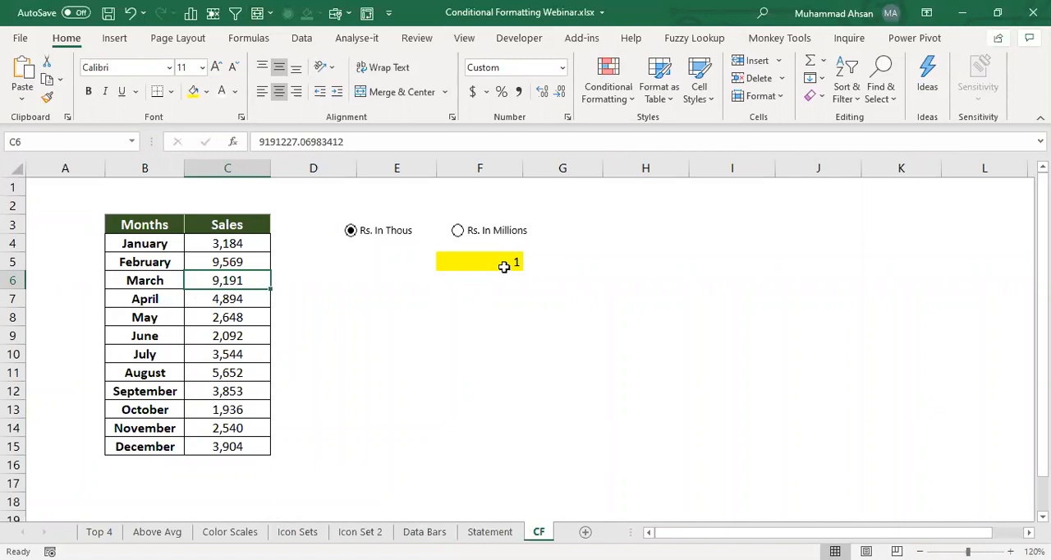
pyautogui.click(353, 295)
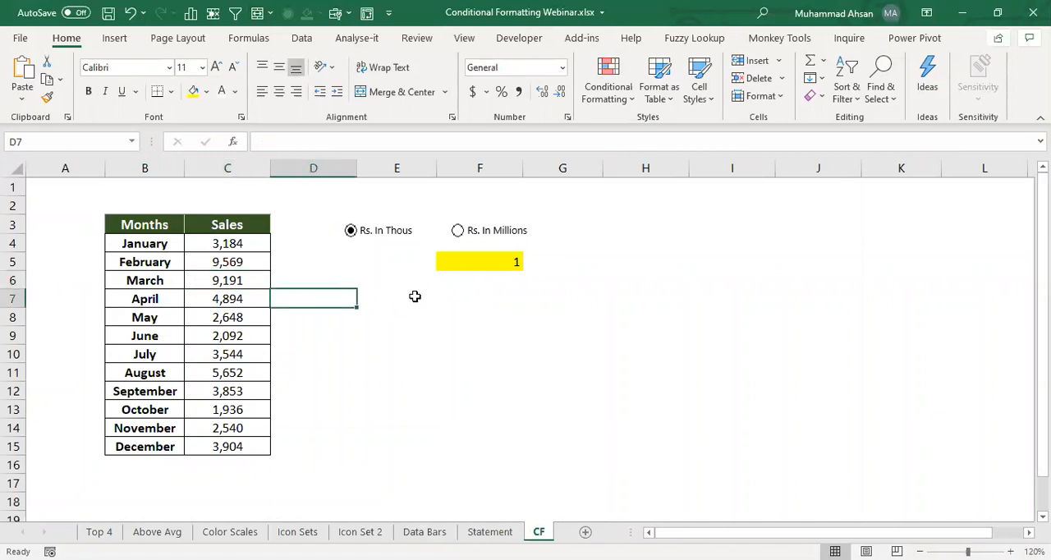